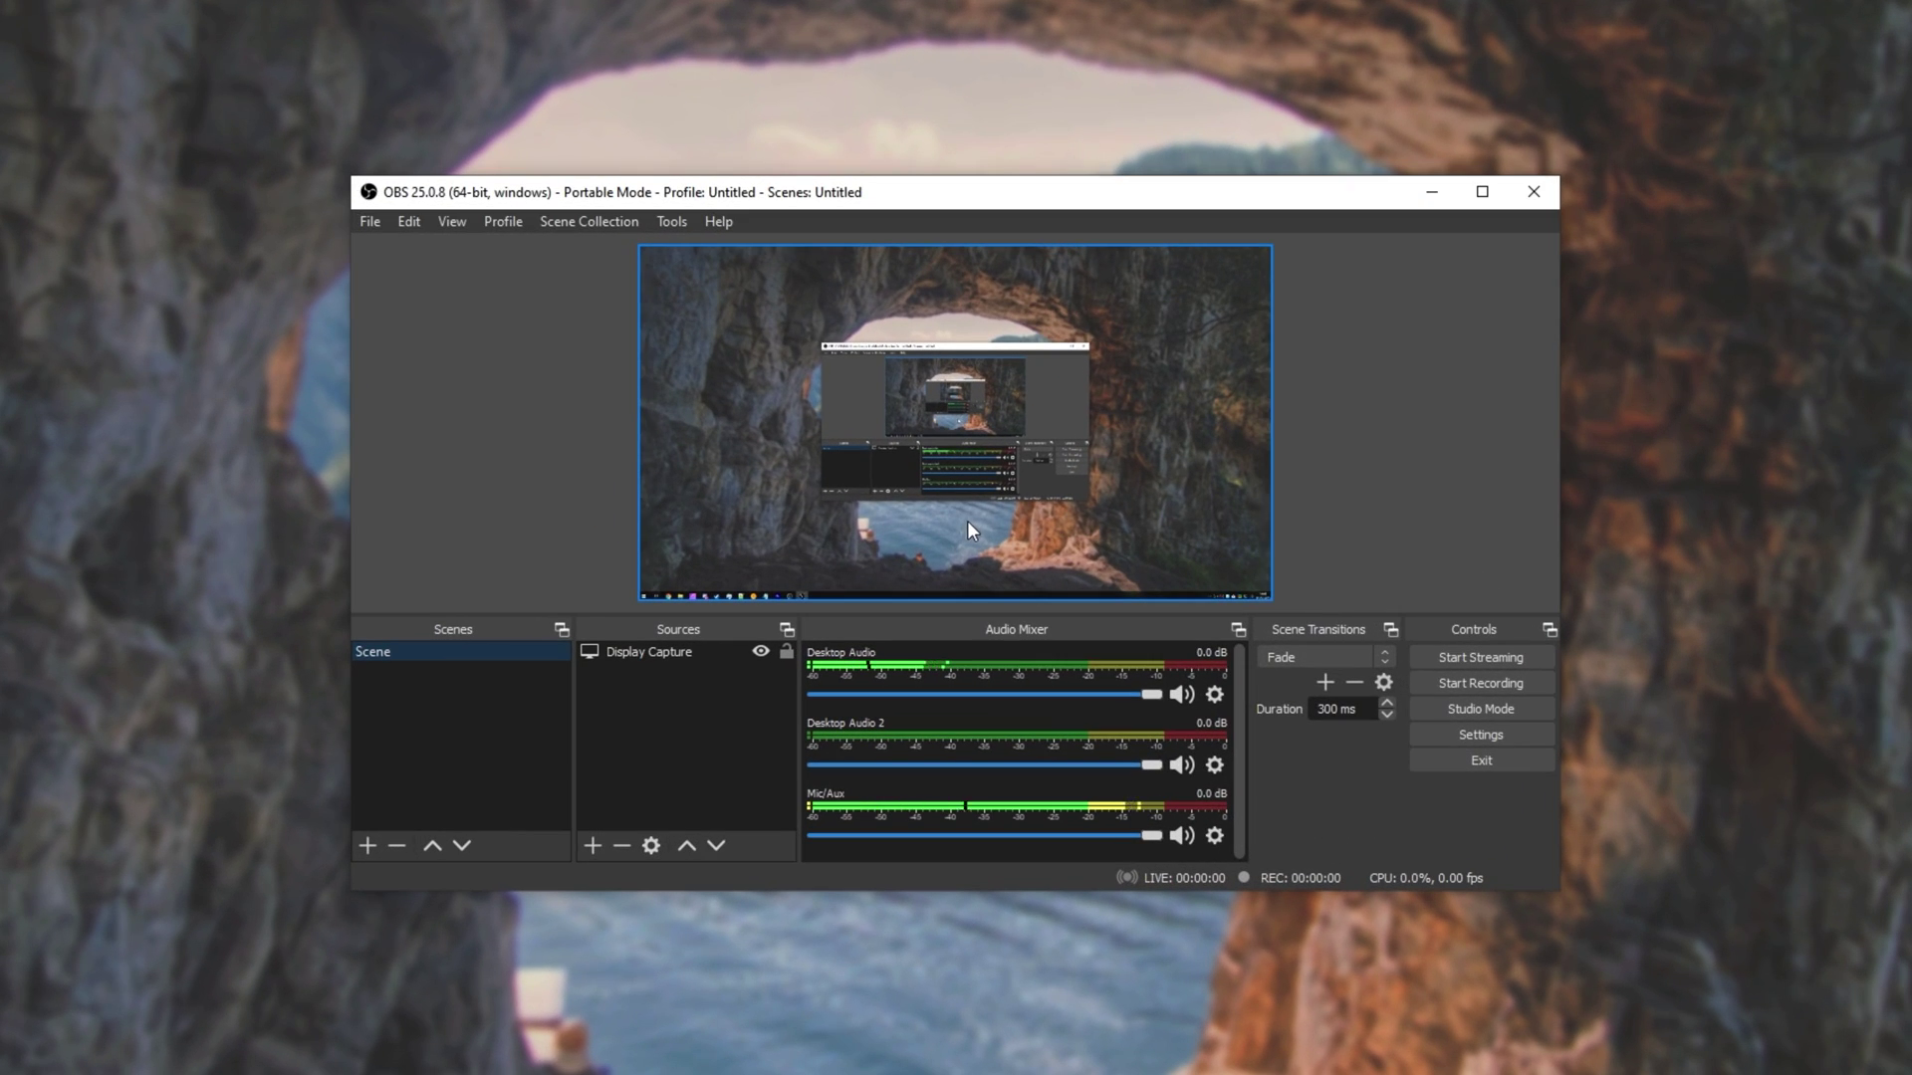
Step: Examine which tracks each audio source is assigned to in the advanced audio properties
{"action": "left_click", "coordinate": [1214, 835]}
{"action": "left_click", "coordinate": [1384, 1074]}
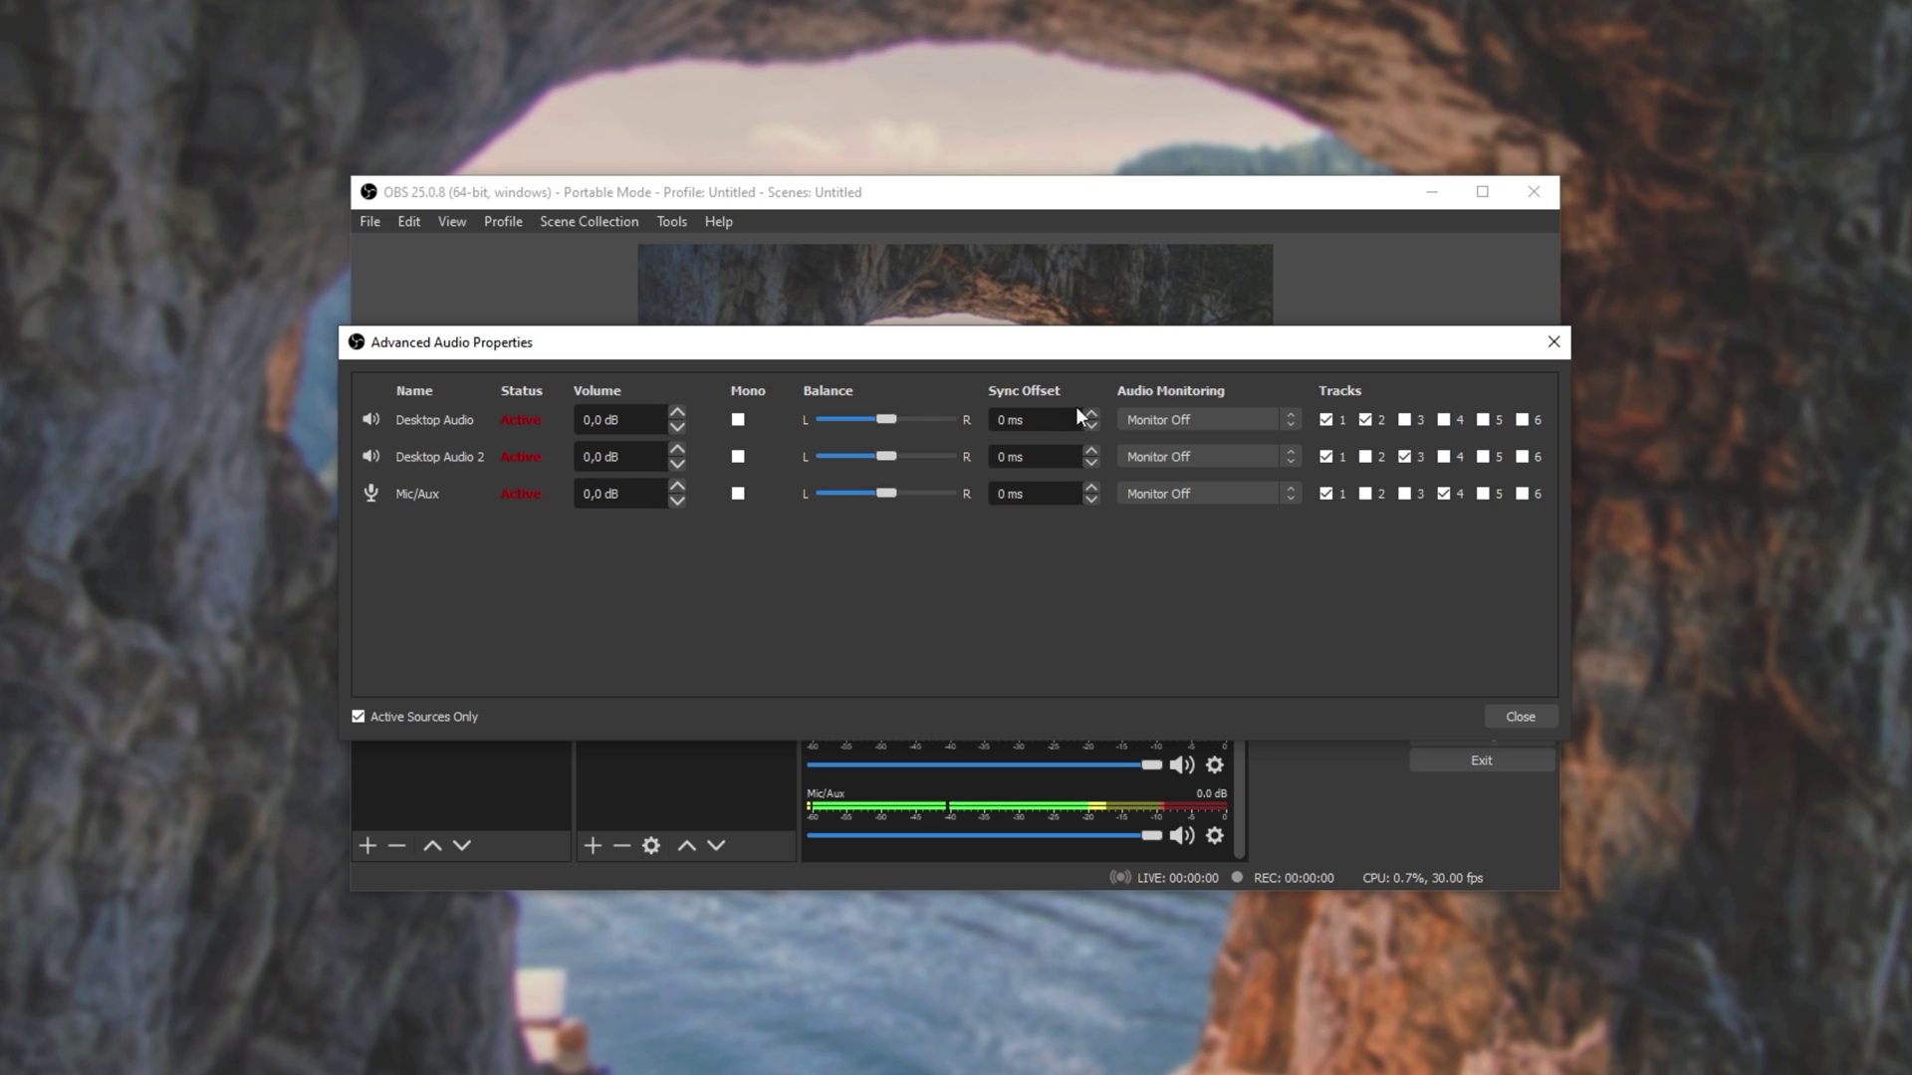
{"action": "left_click", "coordinate": [1545, 348]}
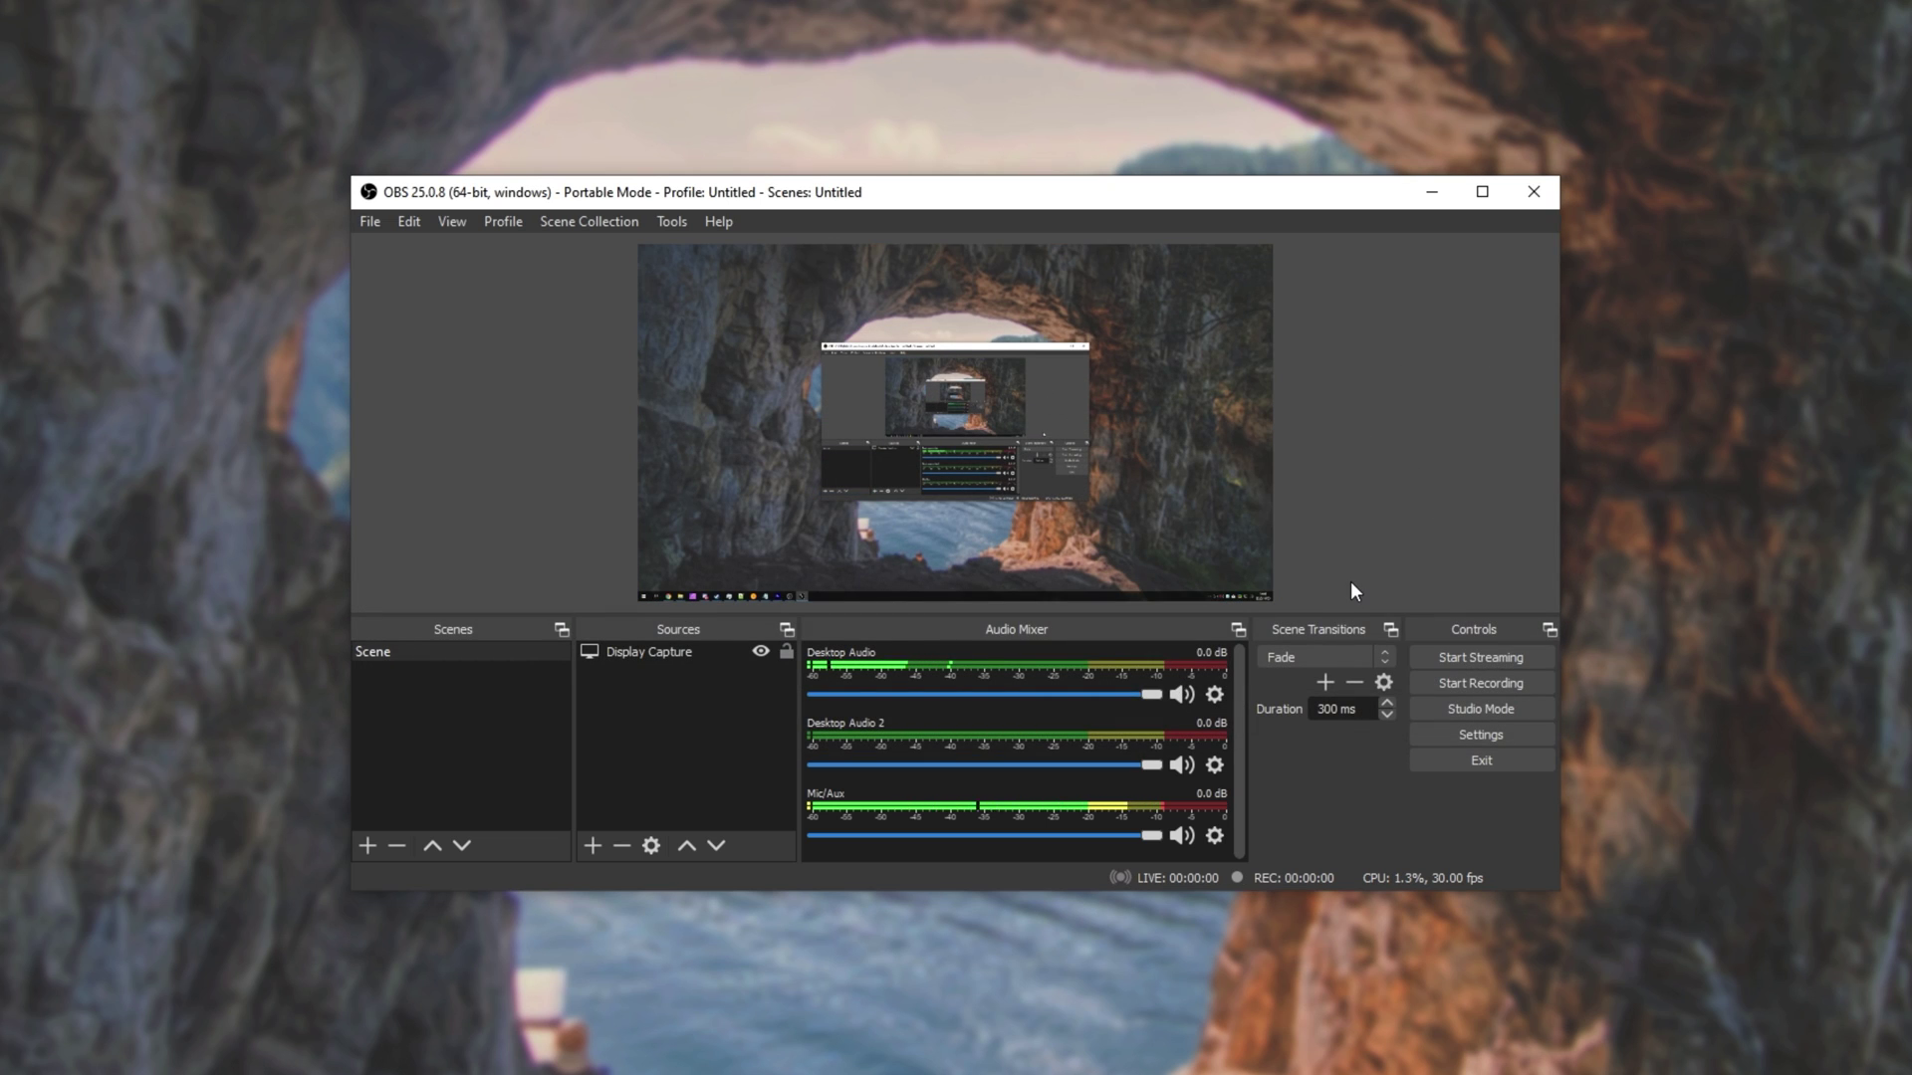
Step: Open the recording output settings and examine the output type, file path and available container formats
{"action": "left_click", "coordinate": [1508, 731]}
{"action": "left_click", "coordinate": [510, 289]}
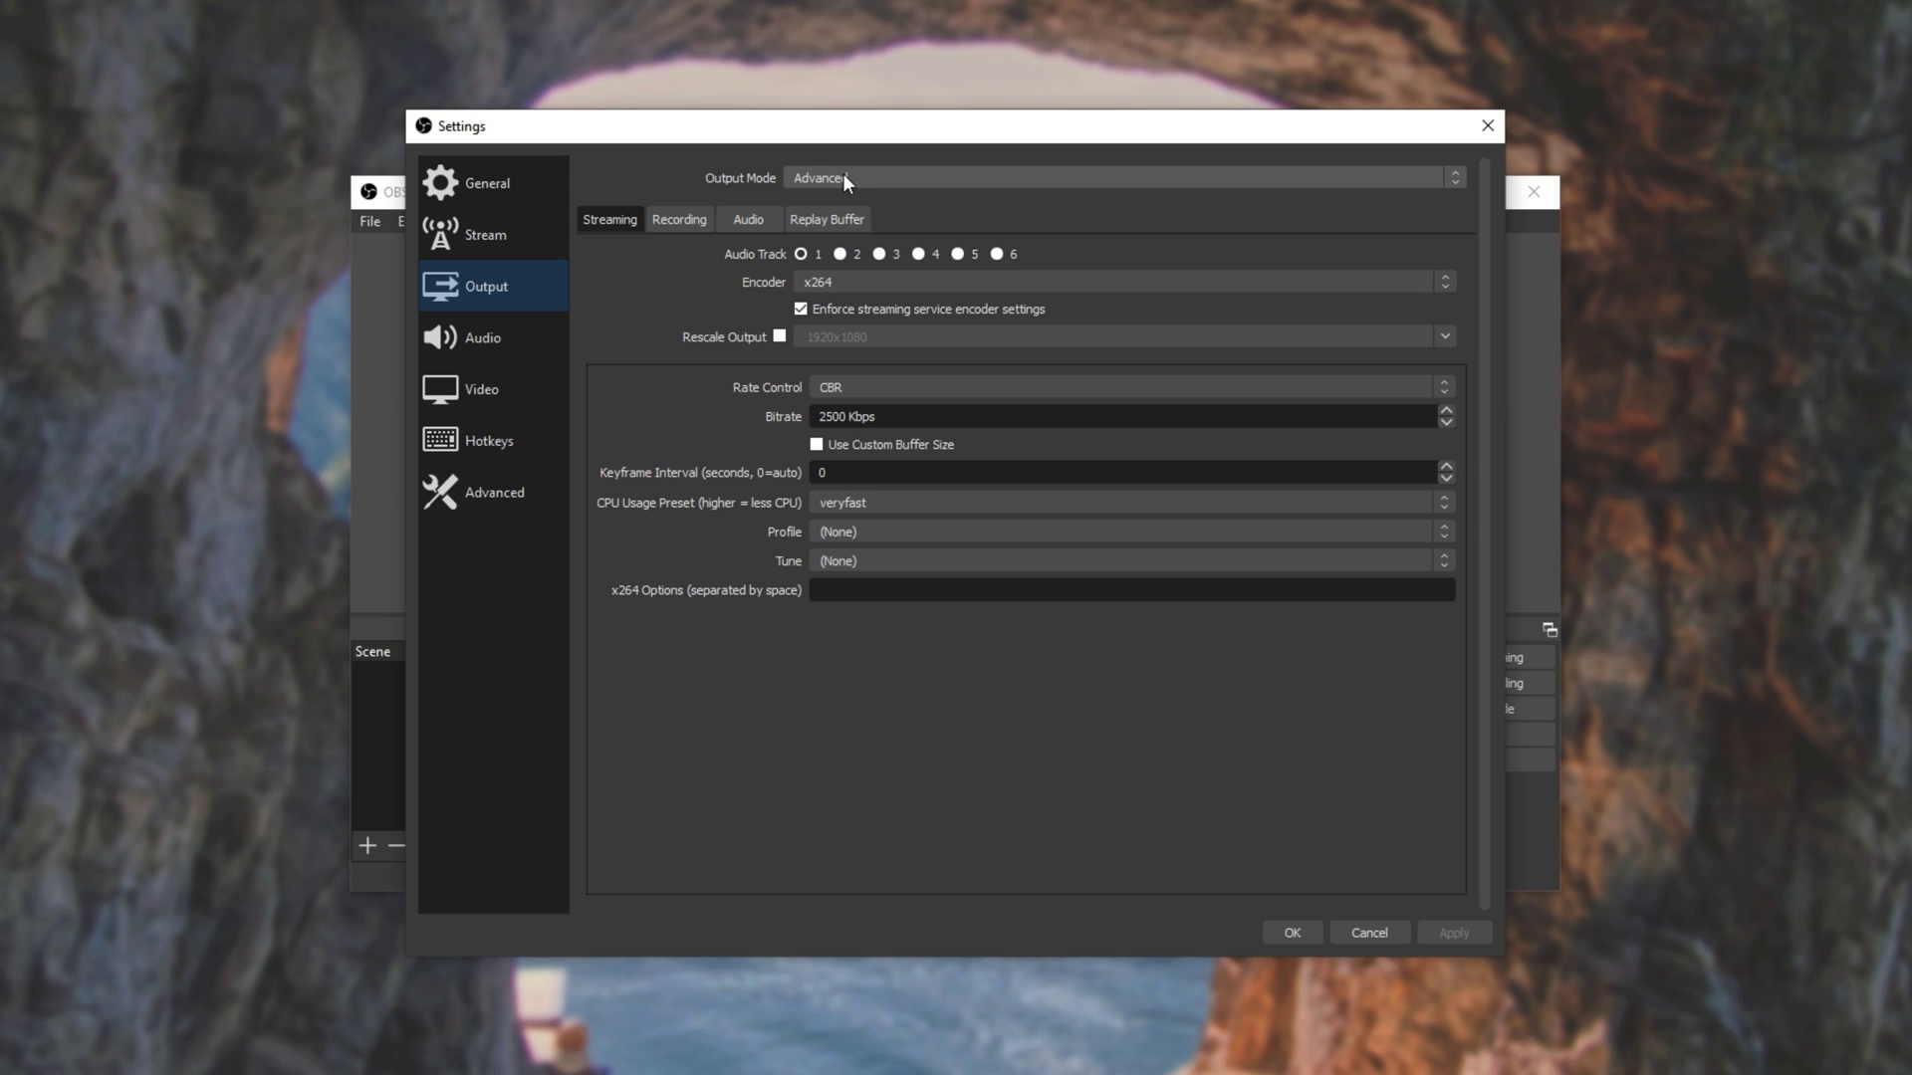
{"action": "left_click", "coordinate": [689, 220]}
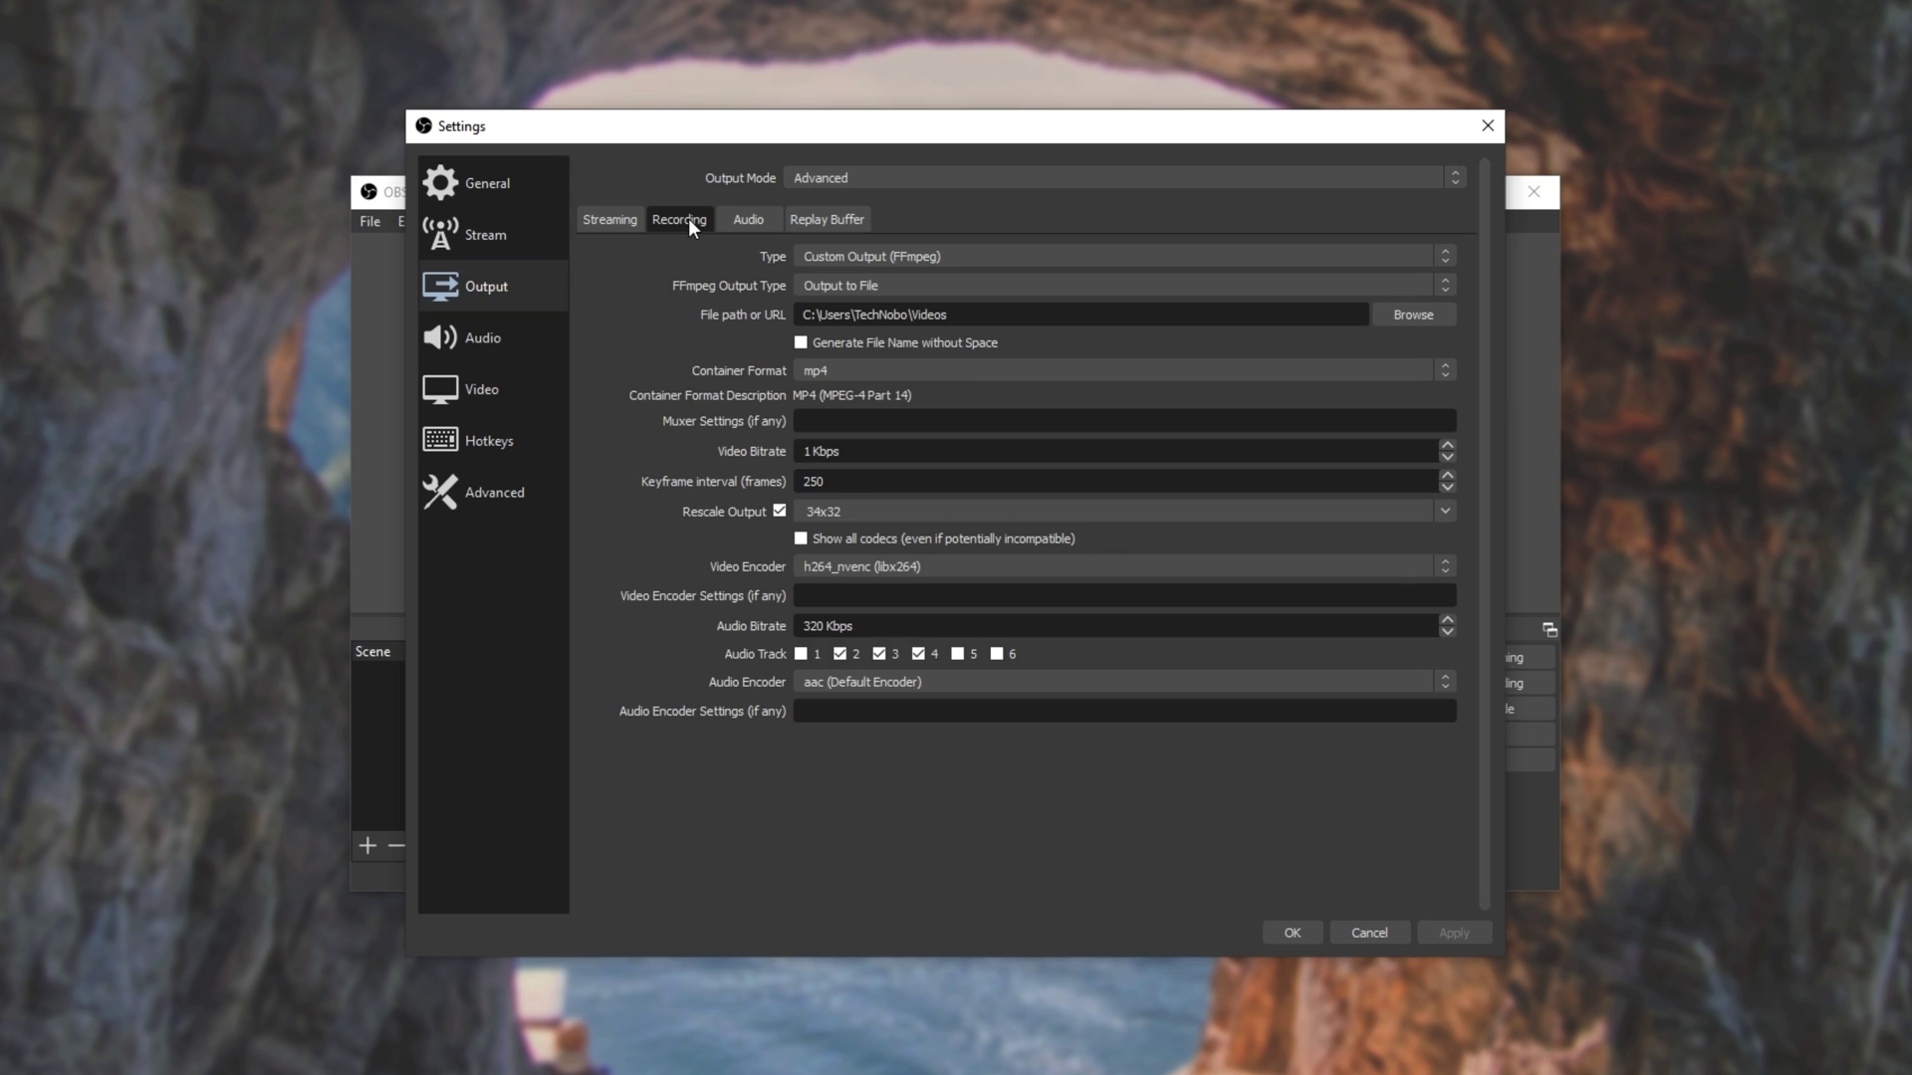
{"action": "left_click", "coordinate": [924, 259]}
{"action": "left_click", "coordinate": [893, 292]}
{"action": "left_click_drag", "start_coordinate": [993, 315], "coordinate": [767, 312]}
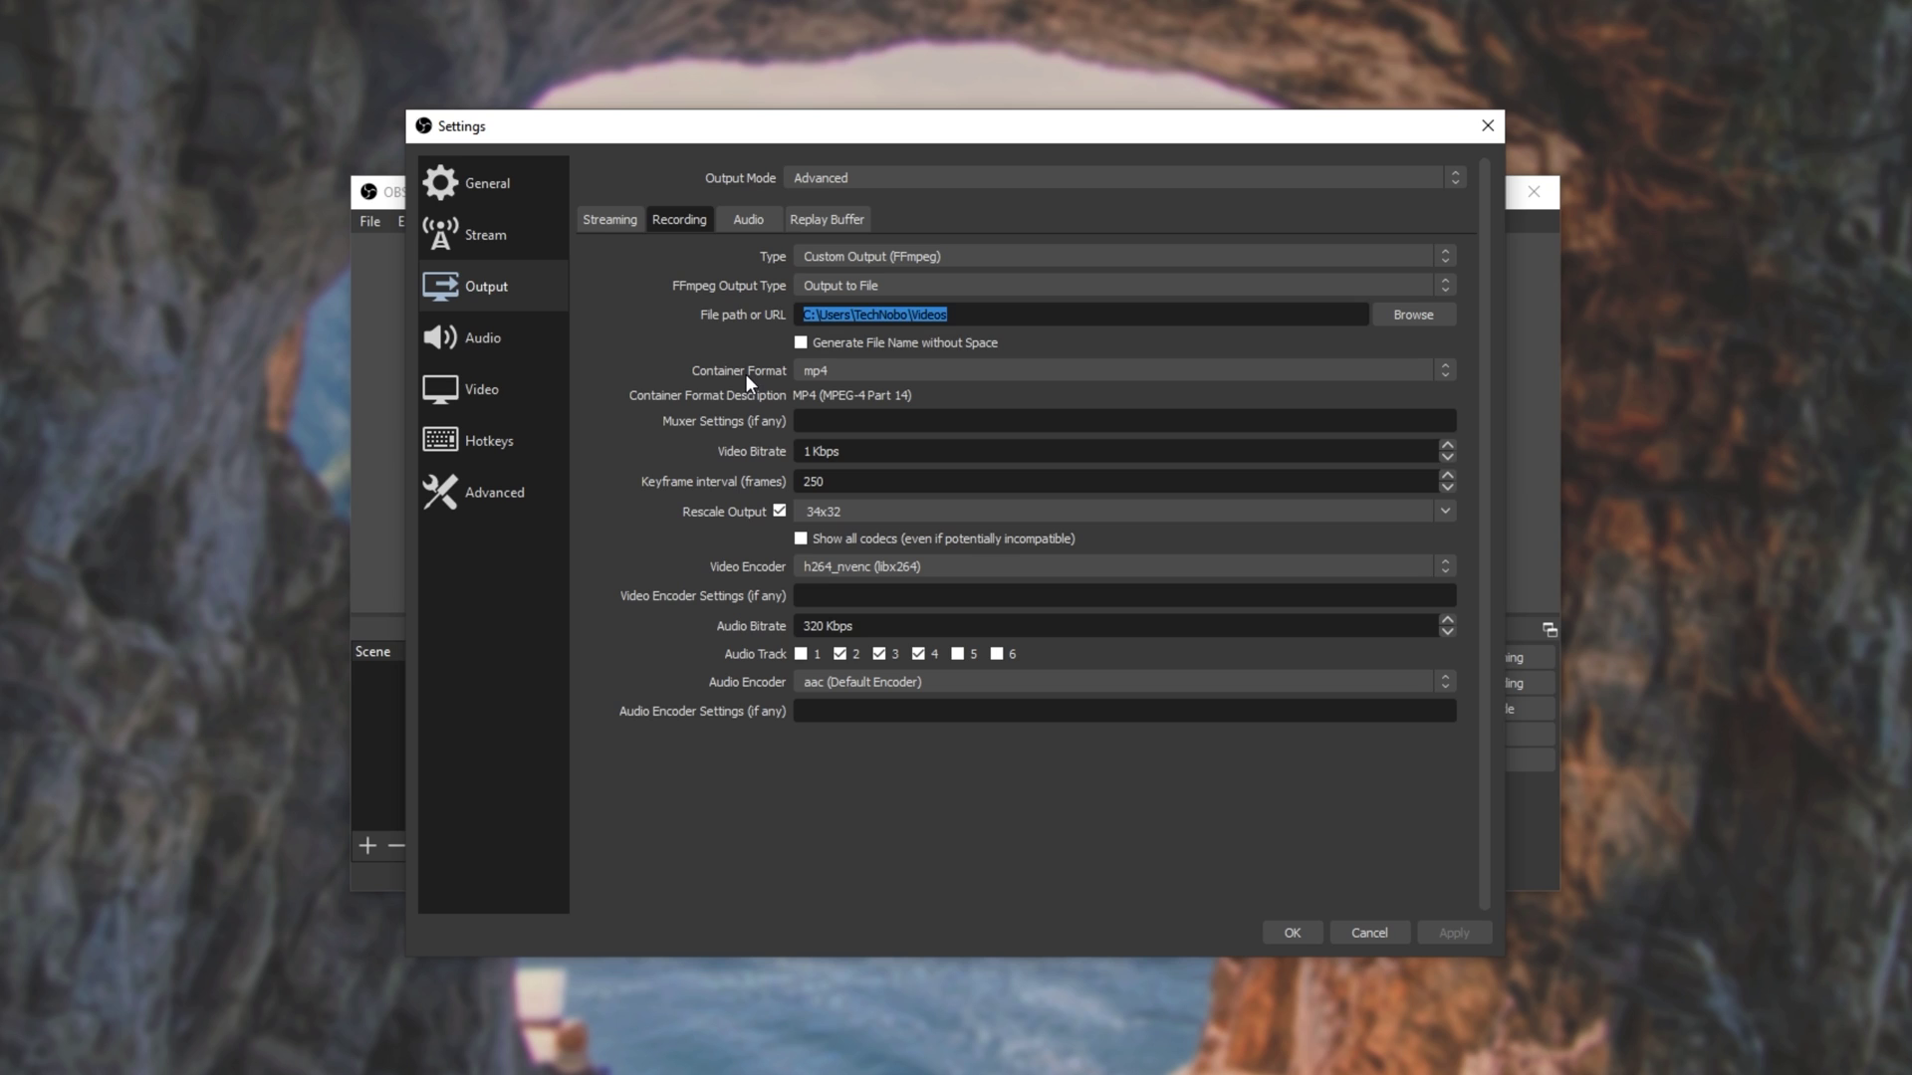
{"action": "left_click", "coordinate": [845, 371]}
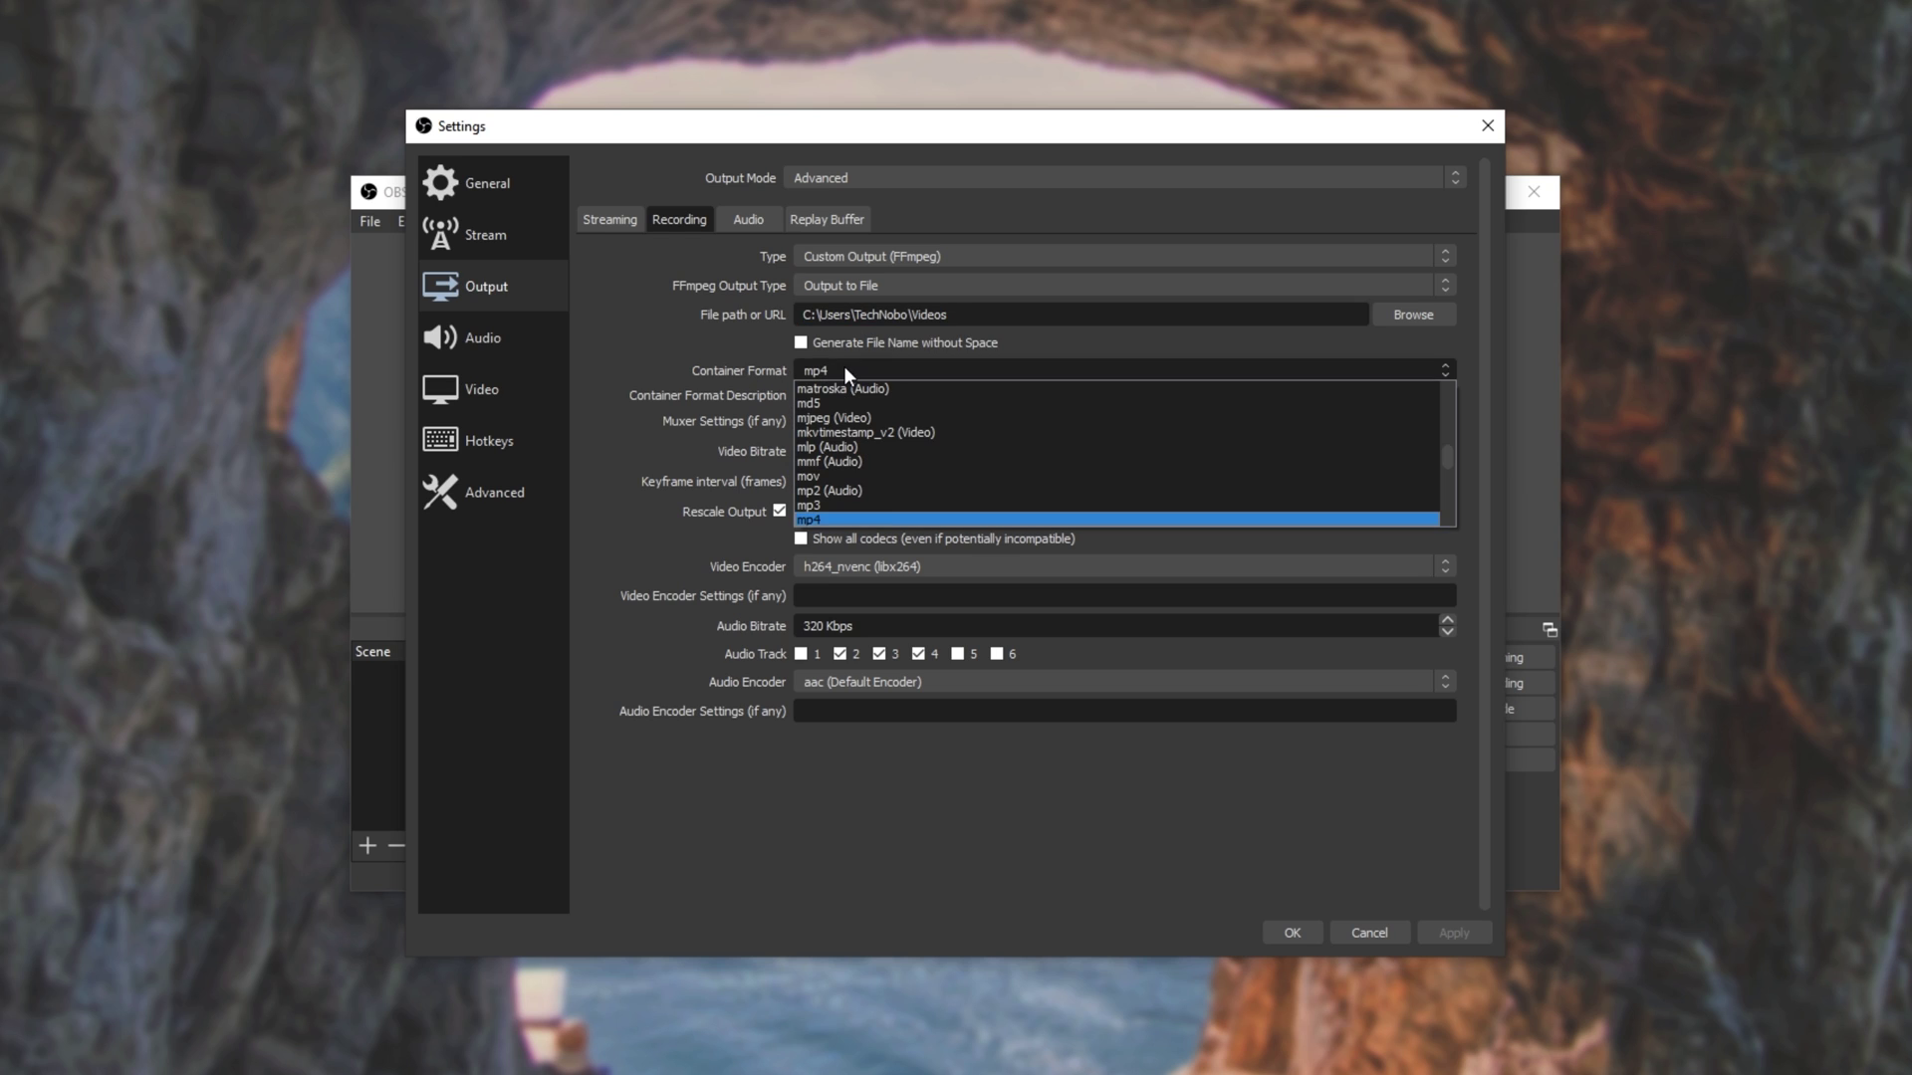
{"action": "scroll", "coordinate": [864, 415], "scroll_direction": "up", "scroll_amount": 1}
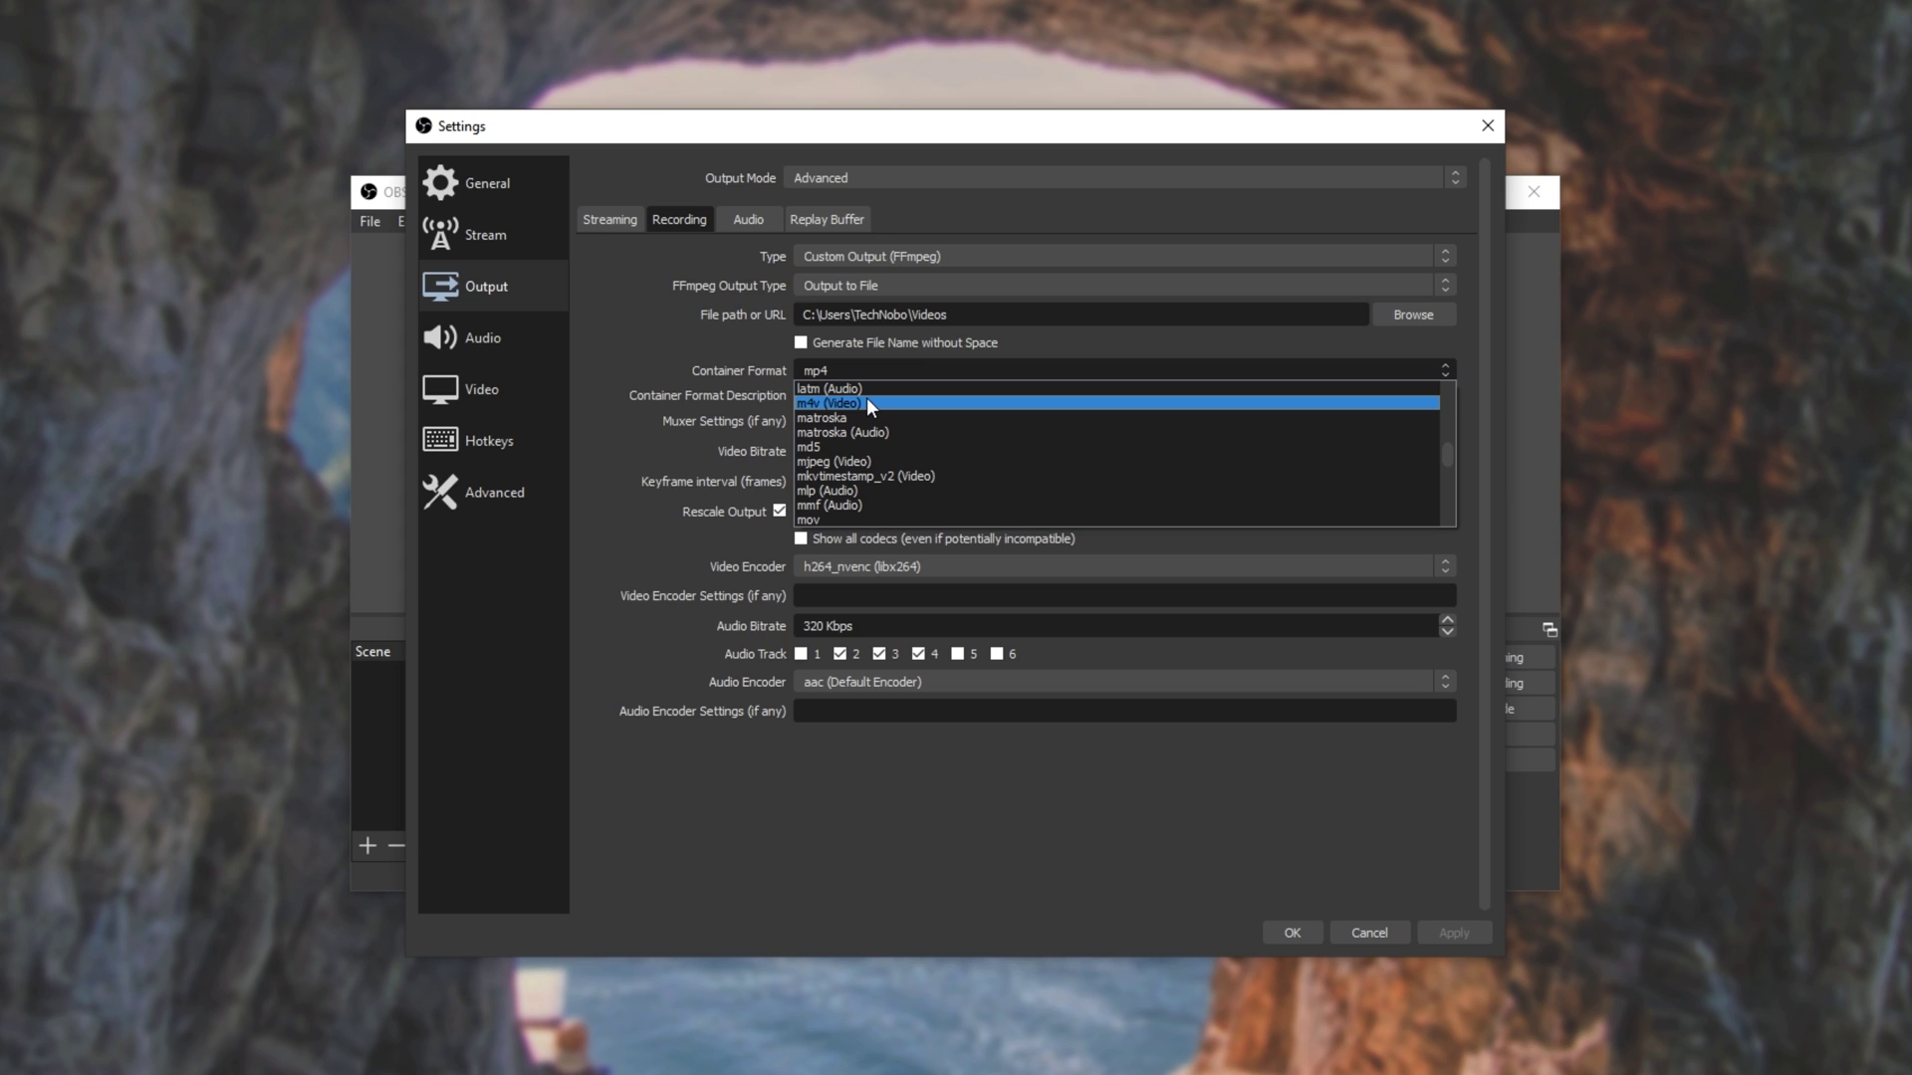
{"action": "left_click", "coordinate": [749, 360]}
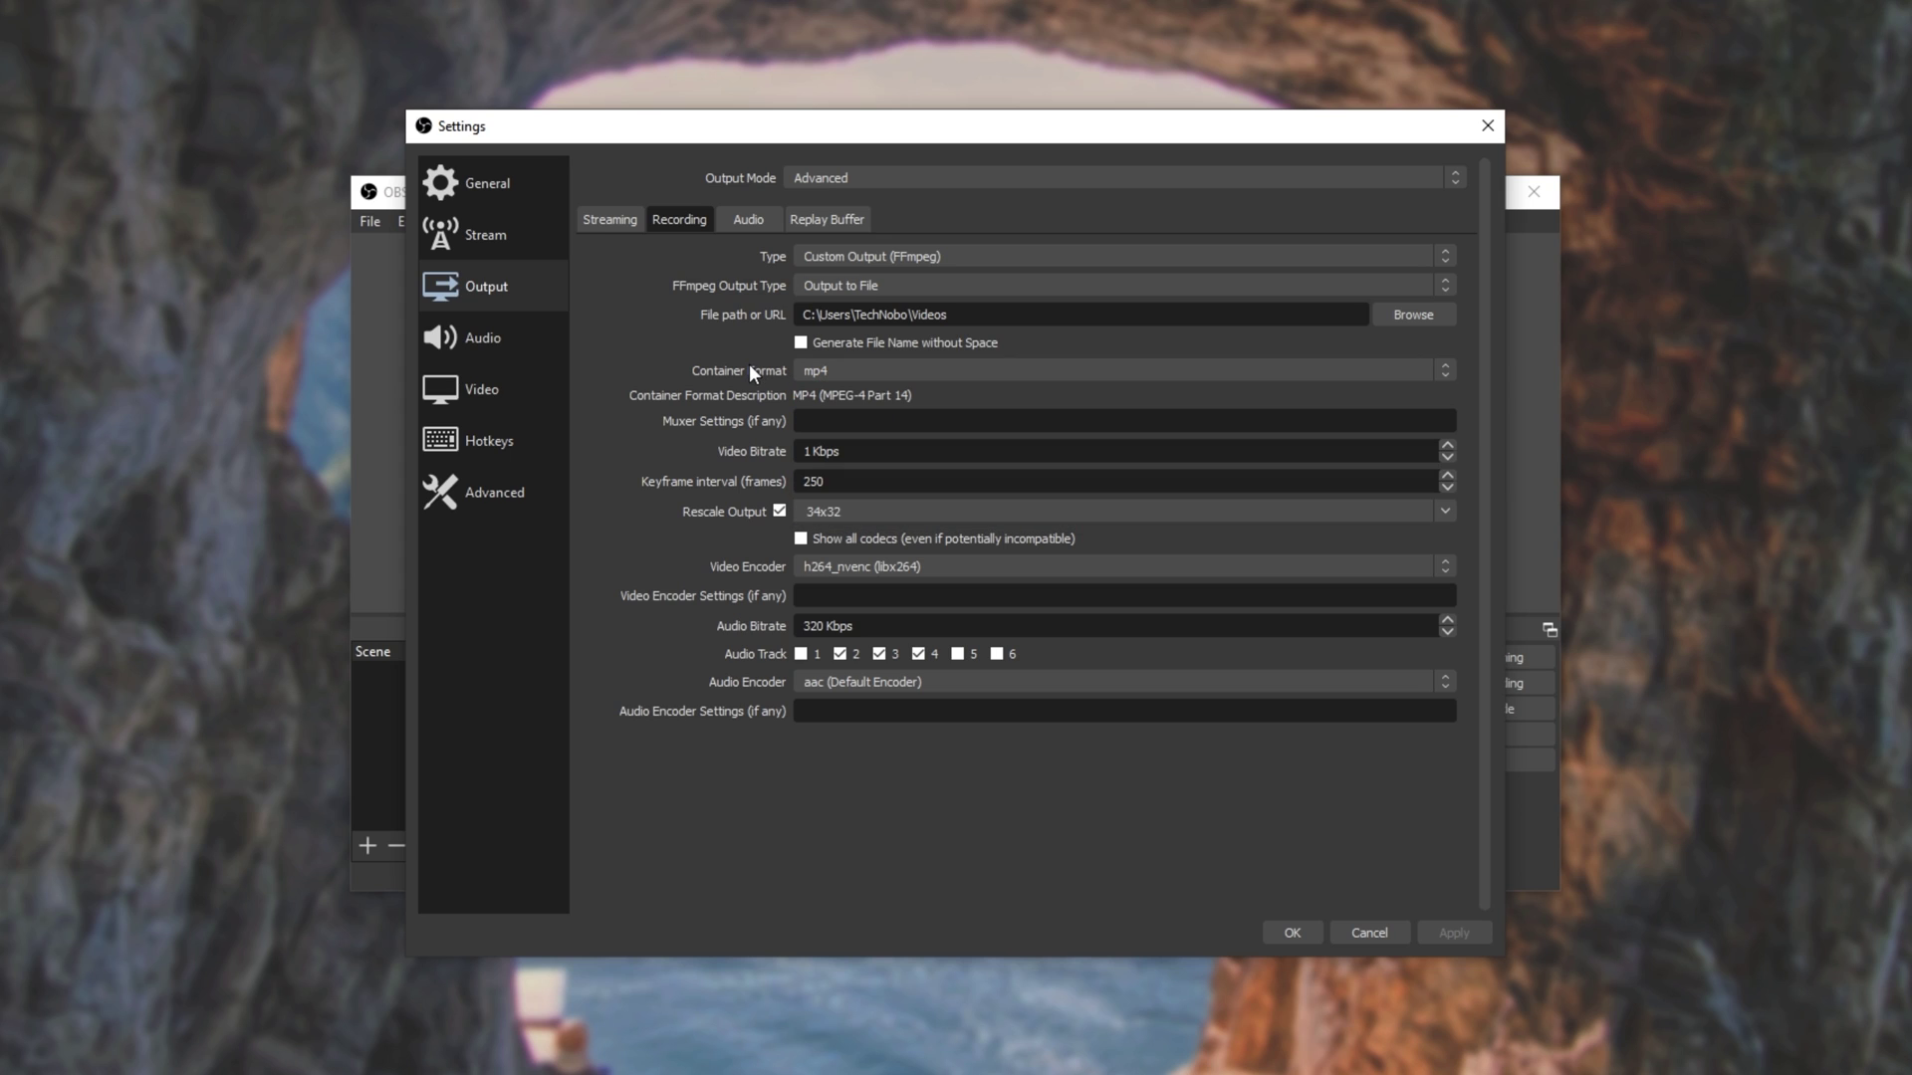
Step: Examine the recording's video bitrate and the available rescale output resolutions, leaving Rescale Output enabled
{"action": "left_click_drag", "start_coordinate": [858, 453], "coordinate": [733, 464]}
{"action": "key", "text": "Tab"}
{"action": "left_click", "coordinate": [780, 511]}
{"action": "left_click", "coordinate": [779, 511]}
{"action": "left_click", "coordinate": [1444, 512]}
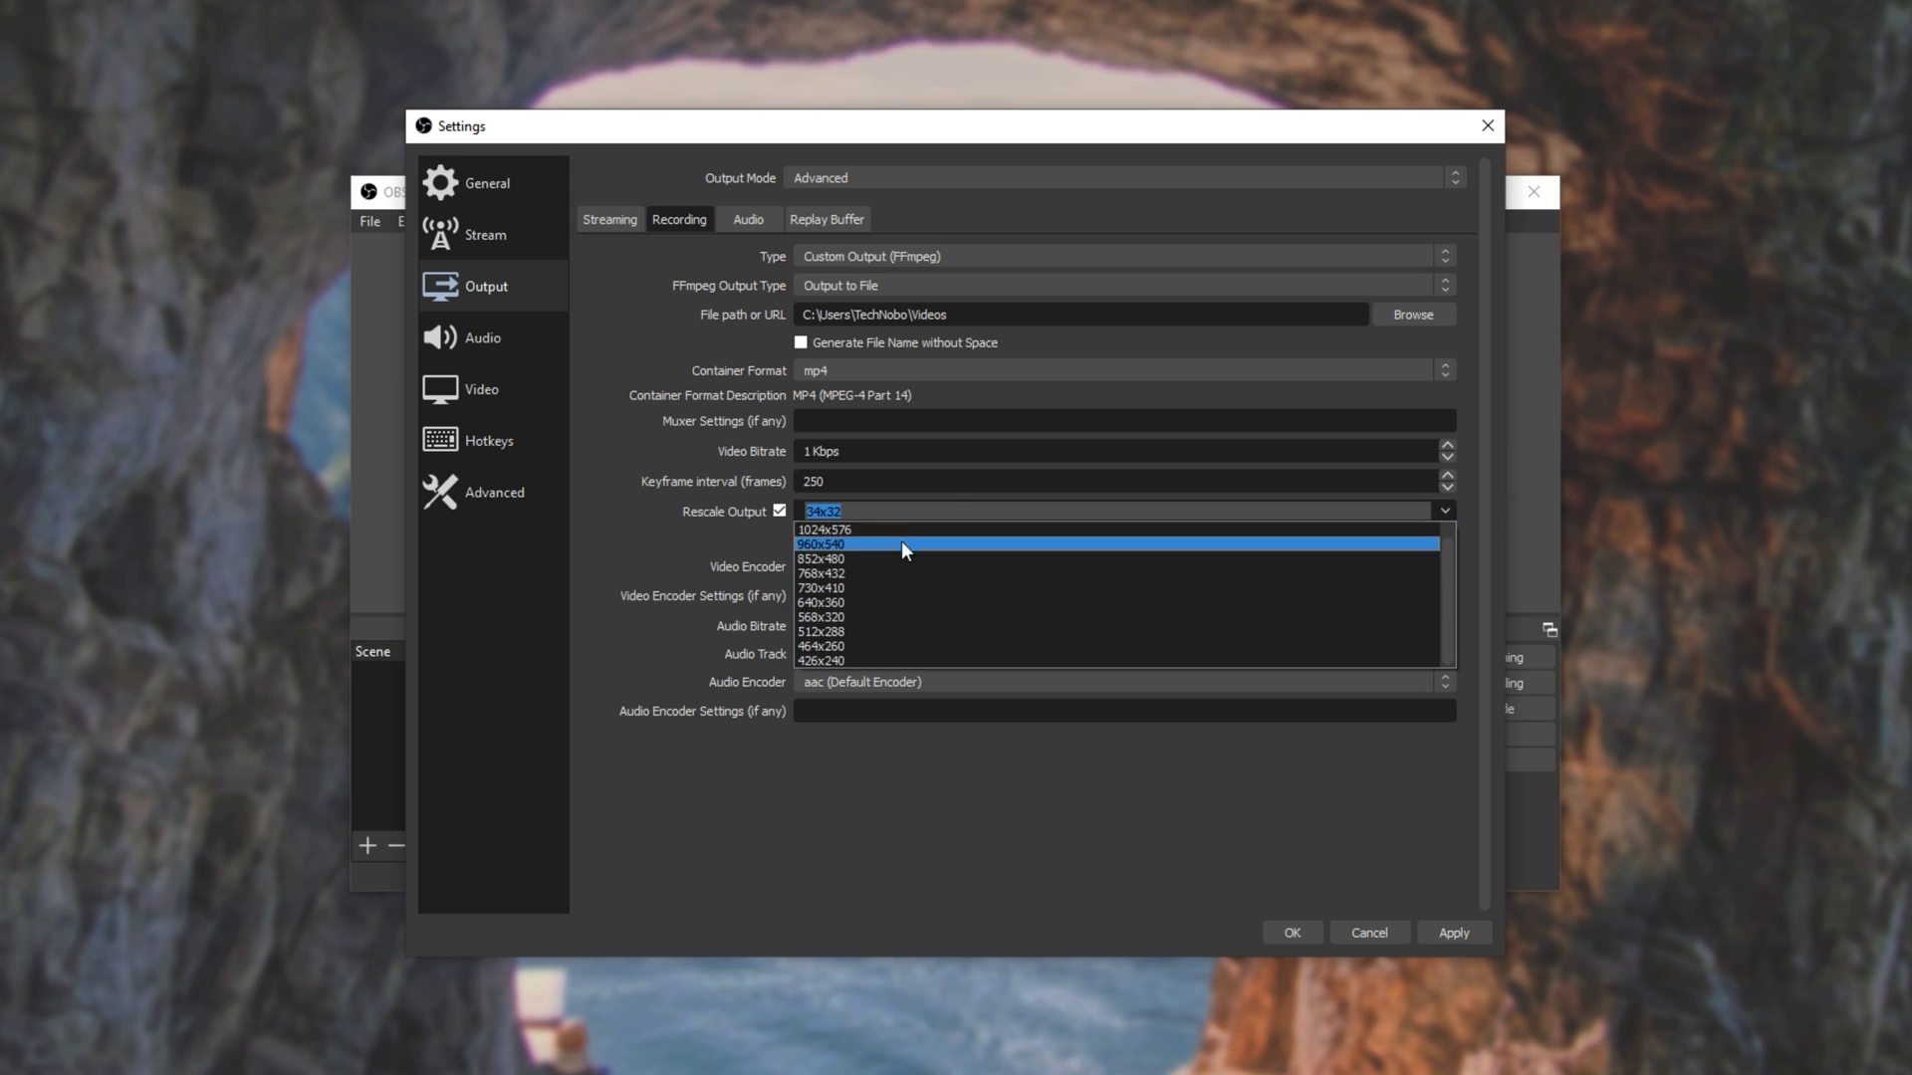
{"action": "left_click", "coordinate": [652, 521]}
Step: Review the video encoder choices for recording and compare the recording's audio track selection with the streaming one
{"action": "left_click", "coordinate": [851, 565]}
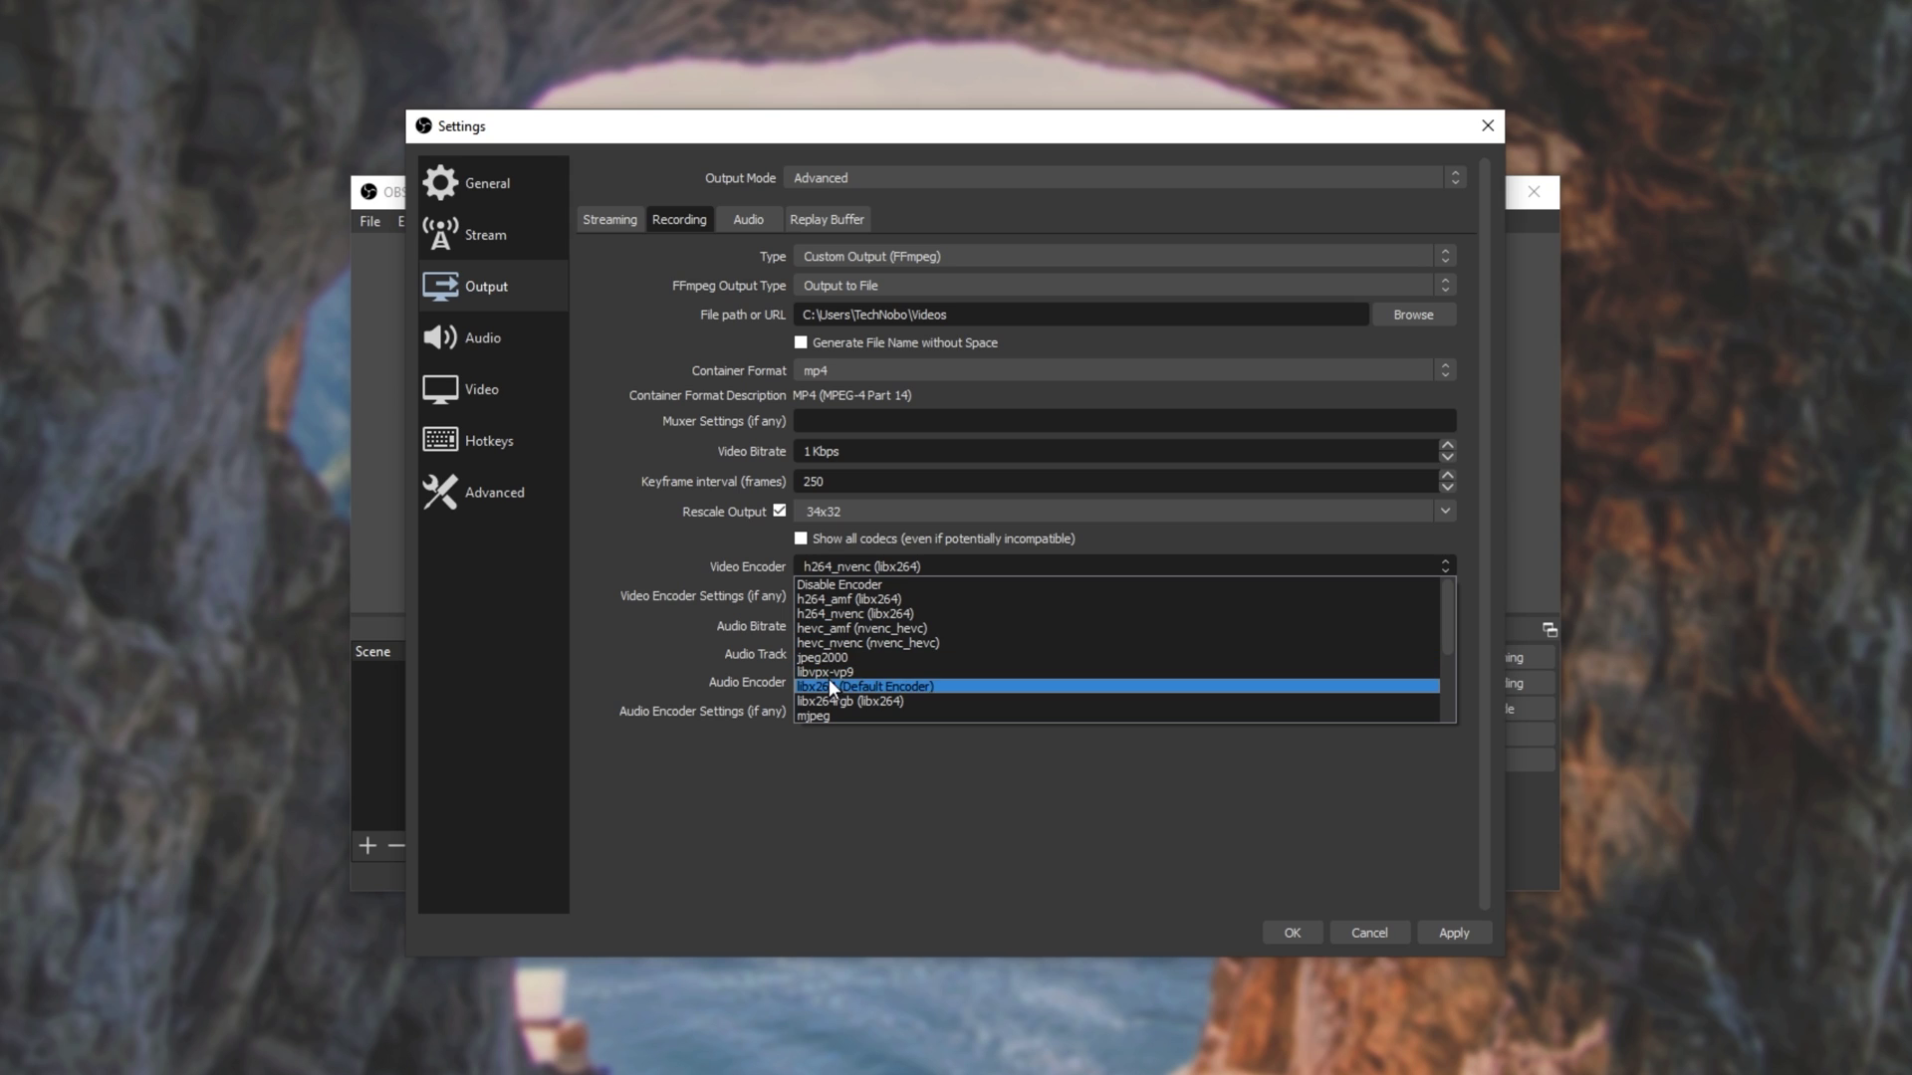
{"action": "left_click", "coordinate": [699, 594]}
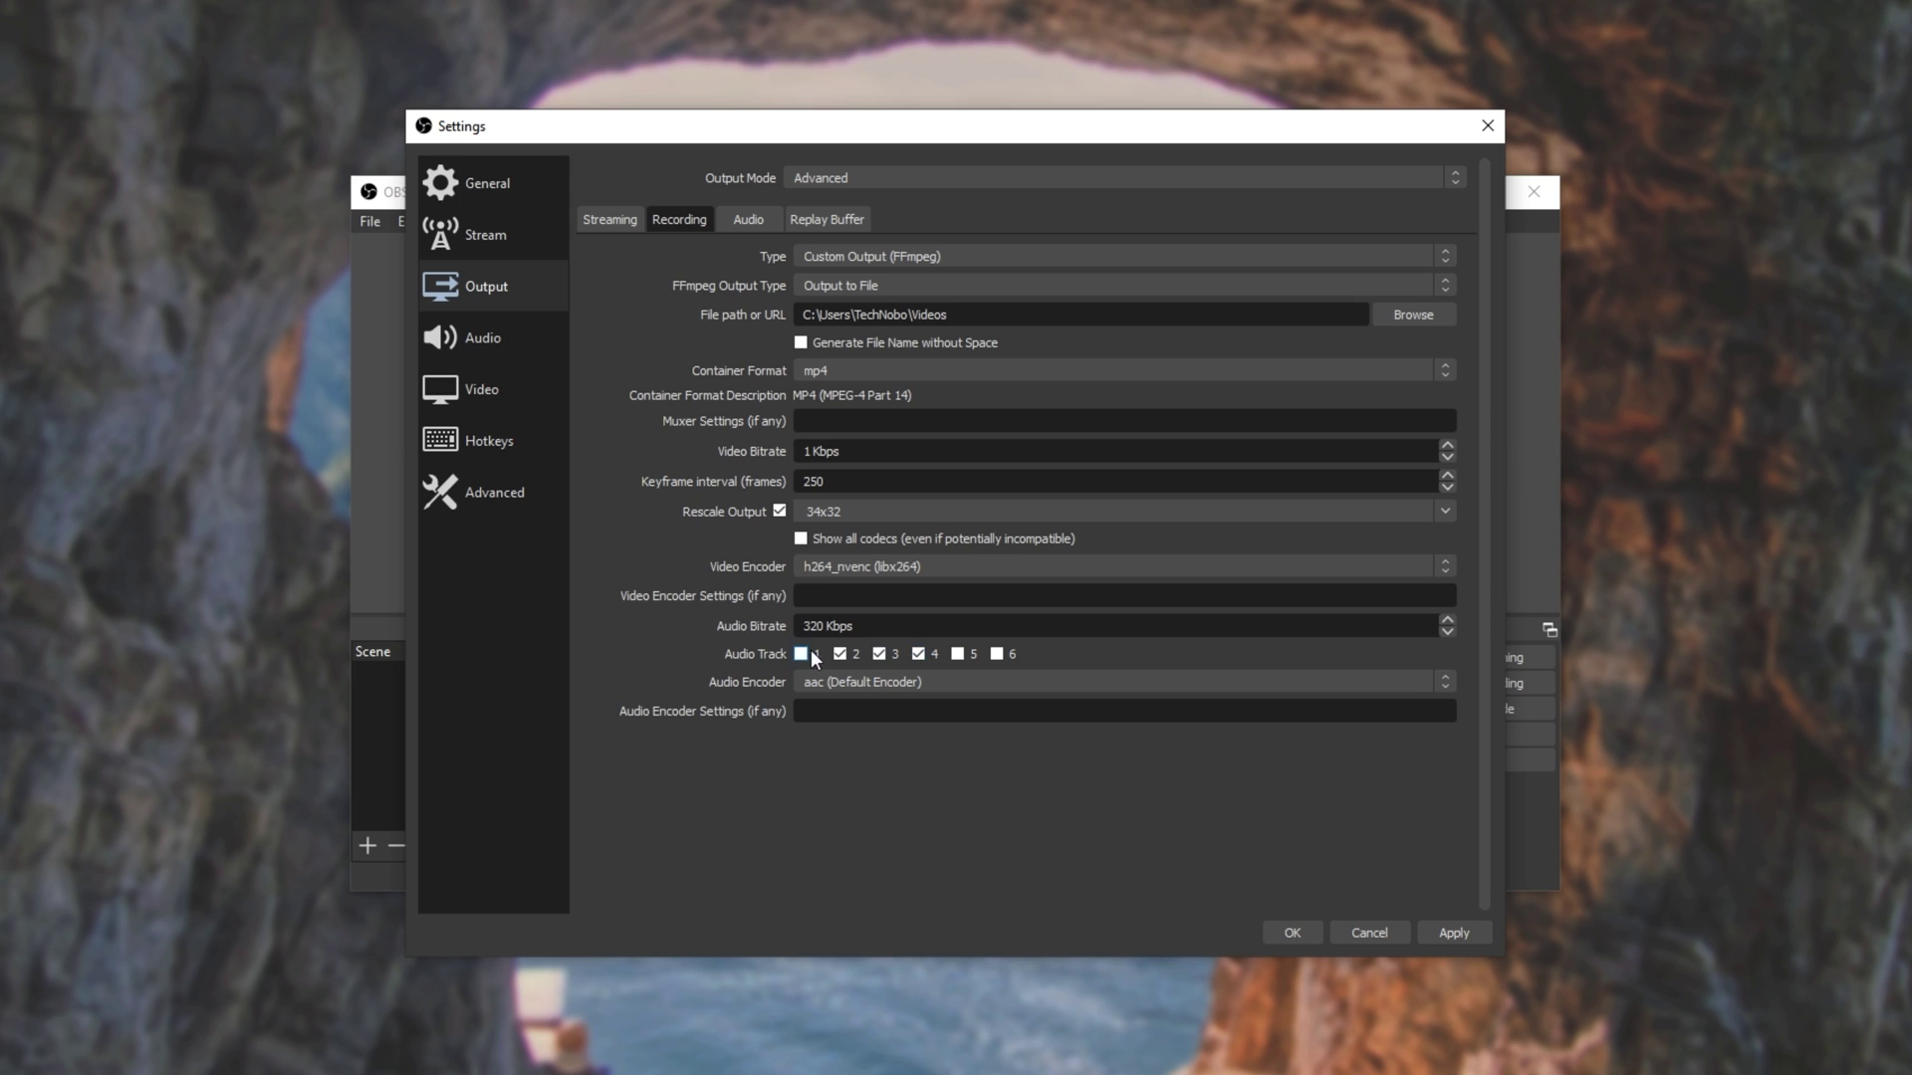
{"action": "left_click", "coordinate": [588, 221]}
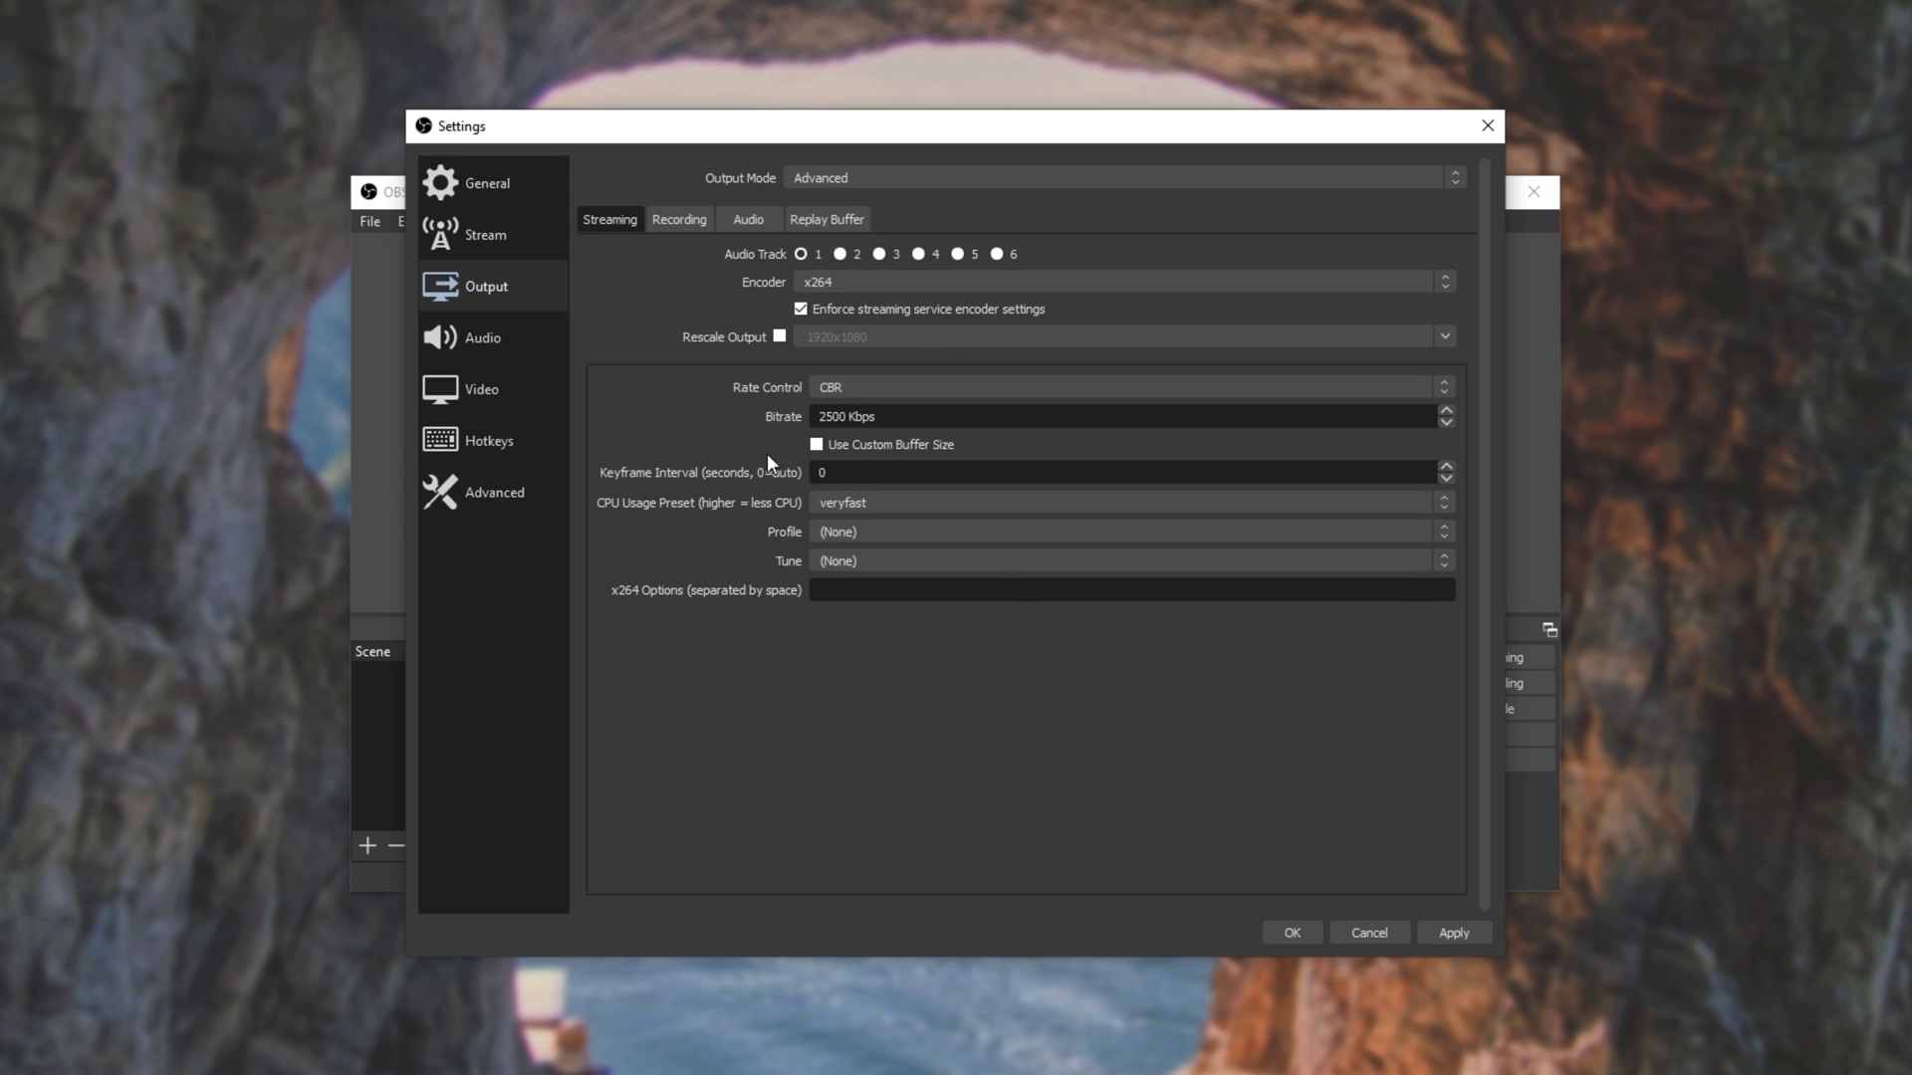
{"action": "left_click", "coordinate": [657, 221]}
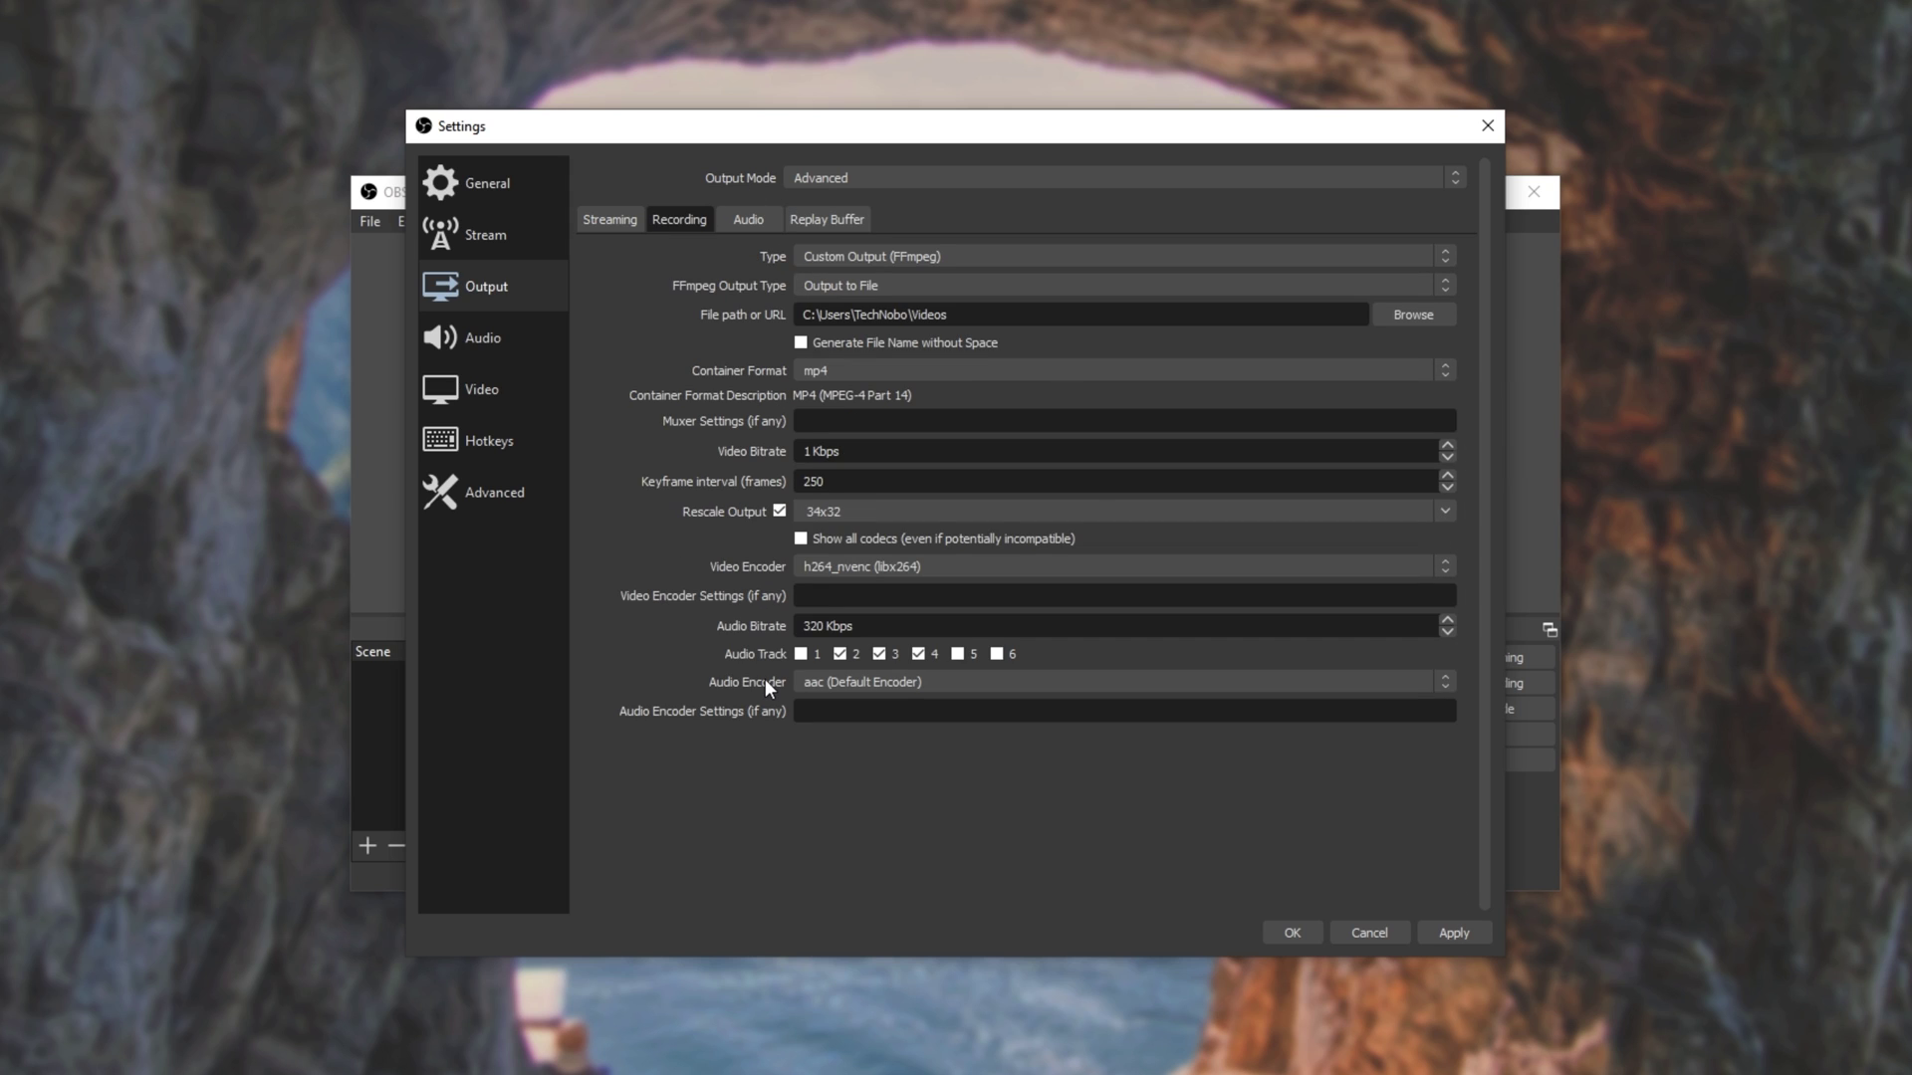
Step: Try the ac3 audio encoder with an audio bitrate of 620 Kbps for the recording
{"action": "left_click", "coordinate": [857, 682]}
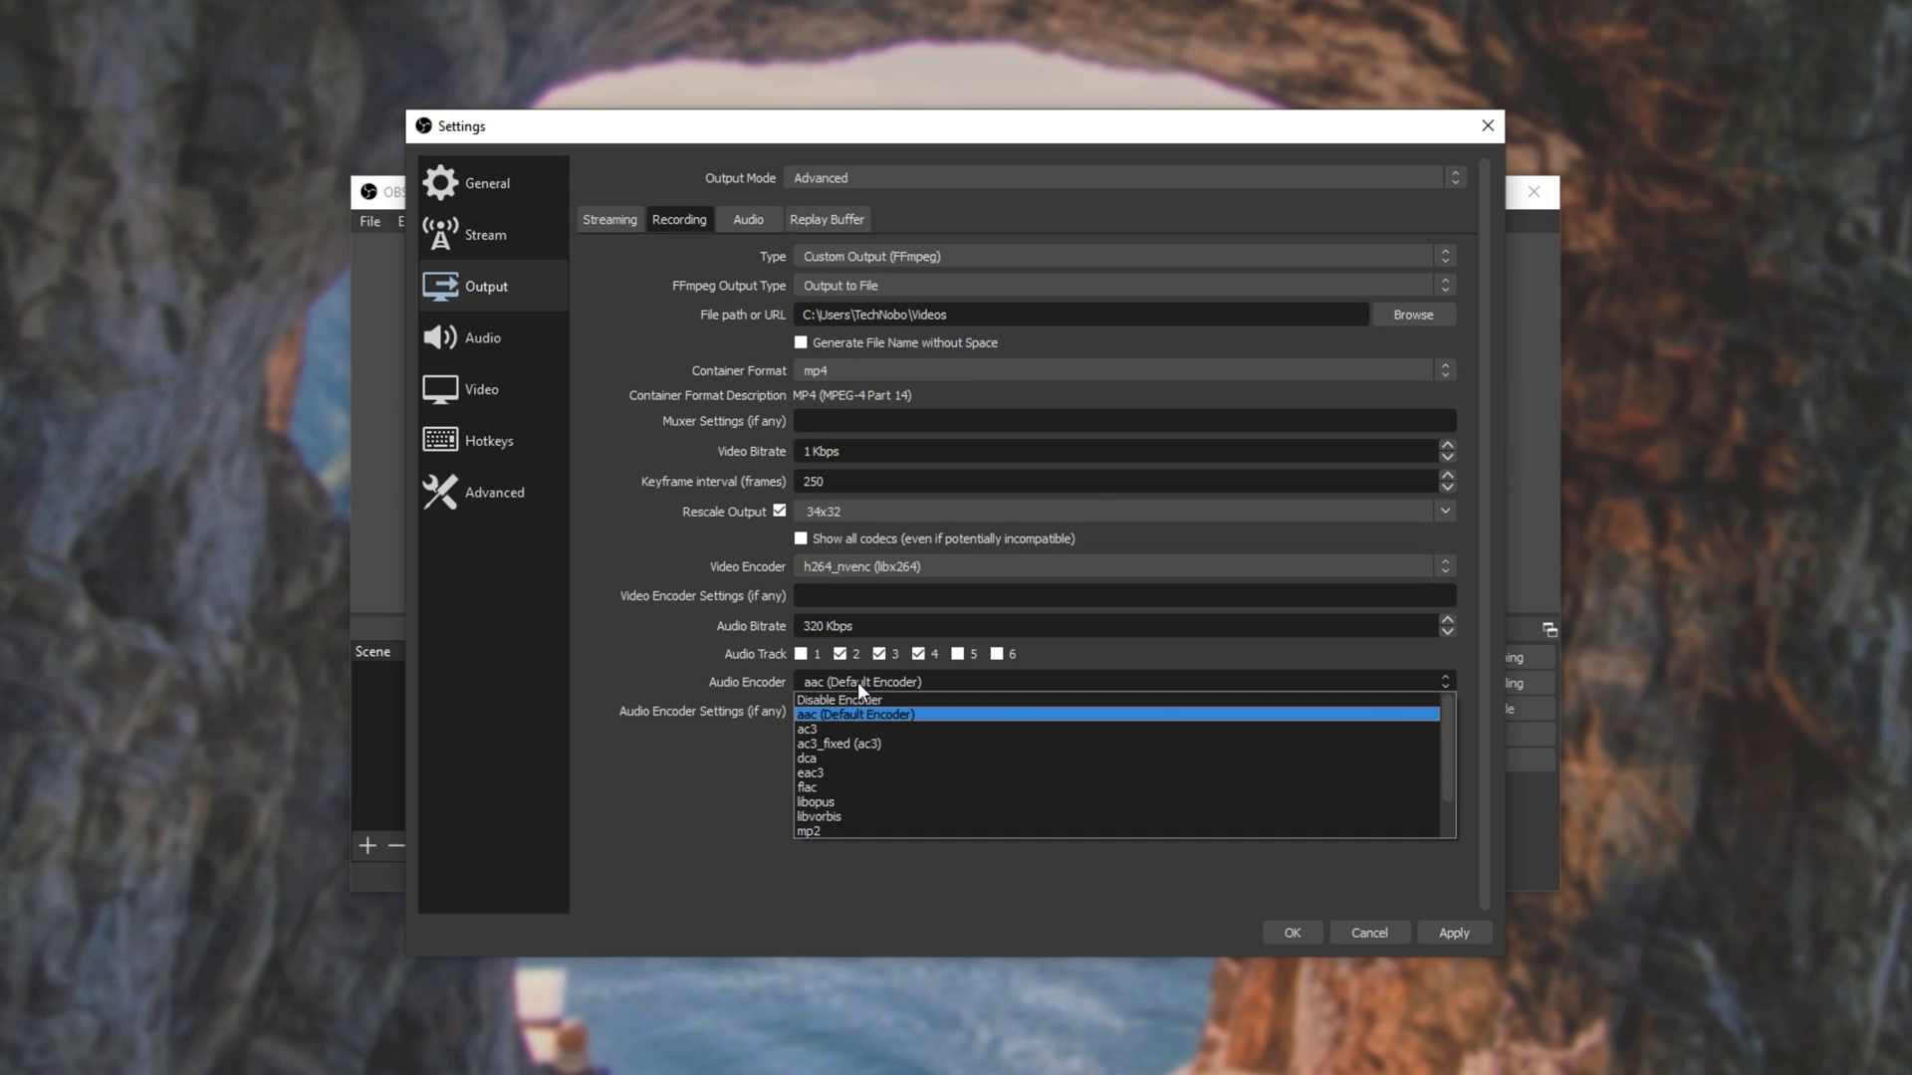
{"action": "left_click", "coordinate": [845, 733]}
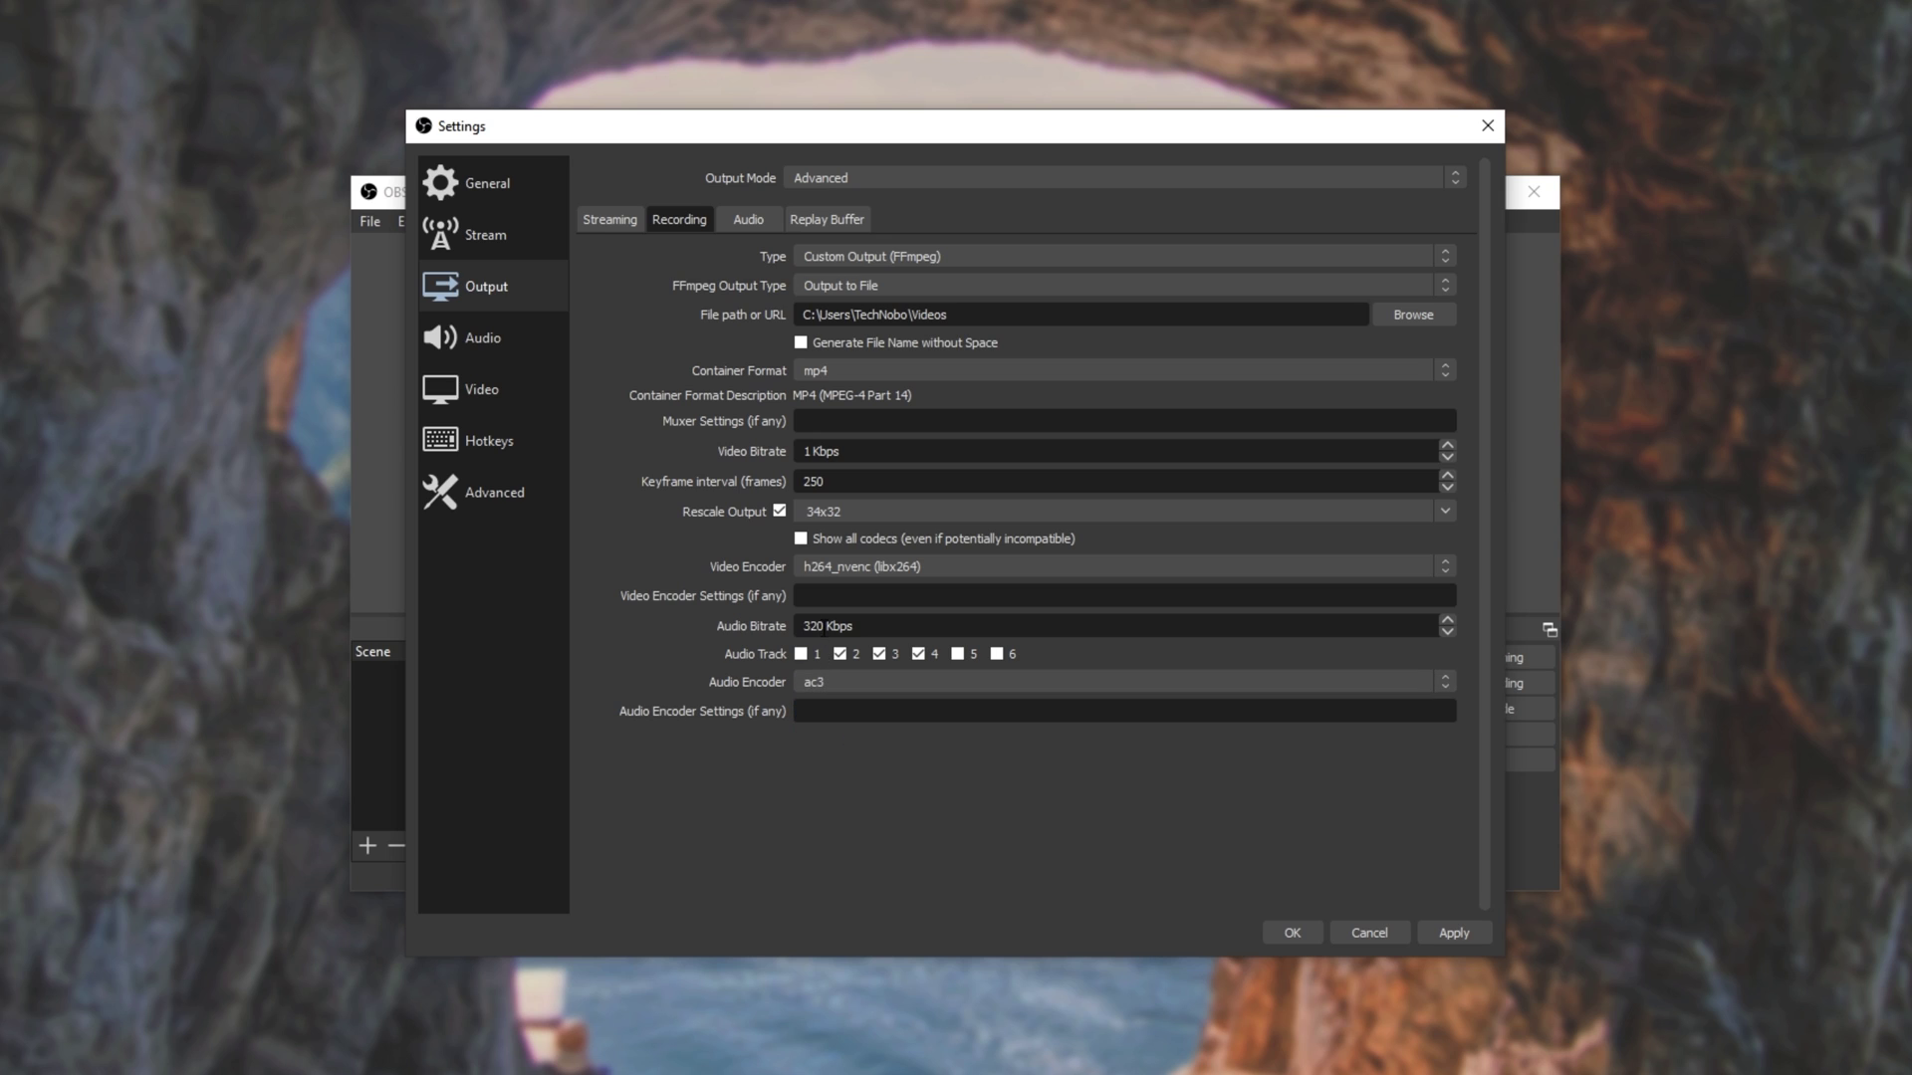
{"action": "double_click", "coordinate": [814, 626]}
{"action": "type", "text": "620"}
{"action": "double_click", "coordinate": [813, 626]}
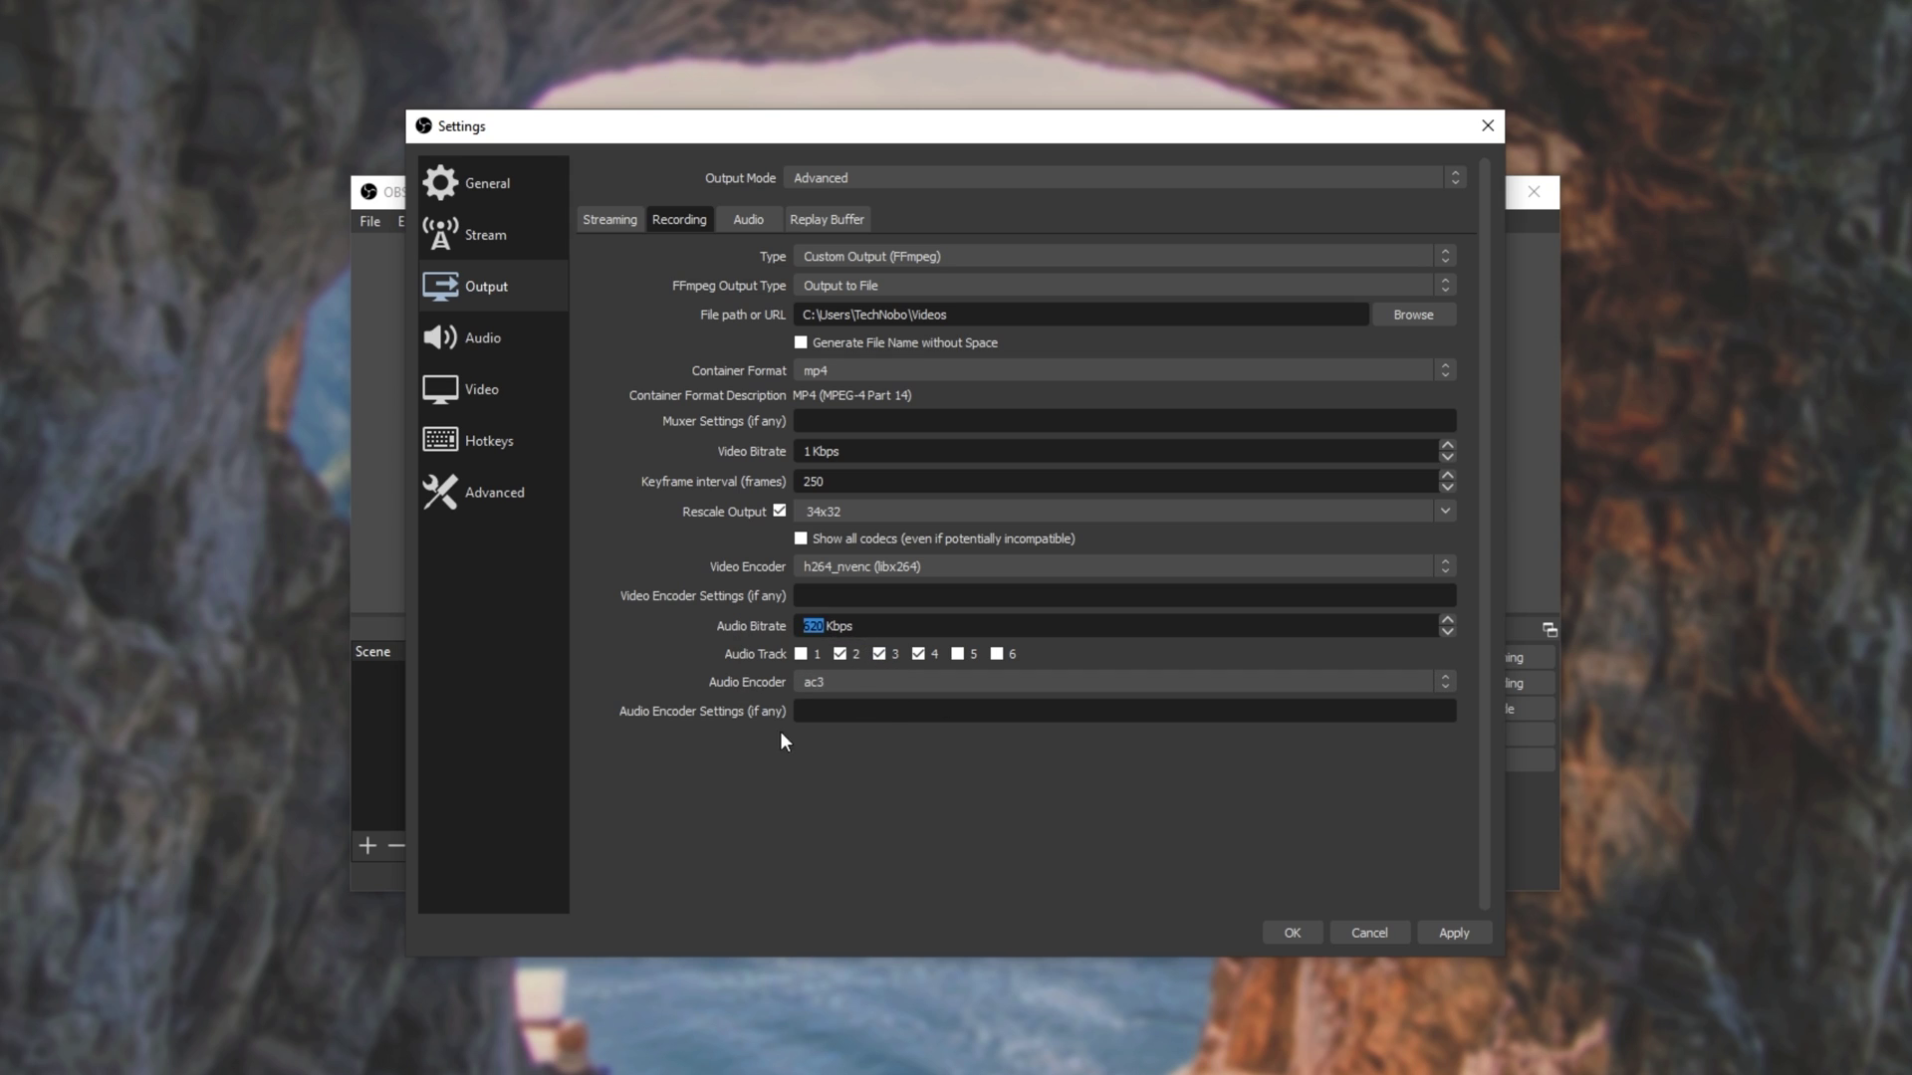
Step: Set the recording's audio encoder to aac (Default Encoder) and its audio bitrate to 320 Kbps, and save the settings
{"action": "left_click", "coordinate": [881, 685]}
{"action": "left_click", "coordinate": [881, 707]}
{"action": "left_click_drag", "start_coordinate": [826, 625], "coordinate": [748, 635]}
{"action": "type", "text": "320"}
{"action": "left_click", "coordinate": [1454, 933]}
{"action": "left_click", "coordinate": [1299, 932]}
Step: Record a short test clip with the current output settings
{"action": "left_click", "coordinate": [1478, 684]}
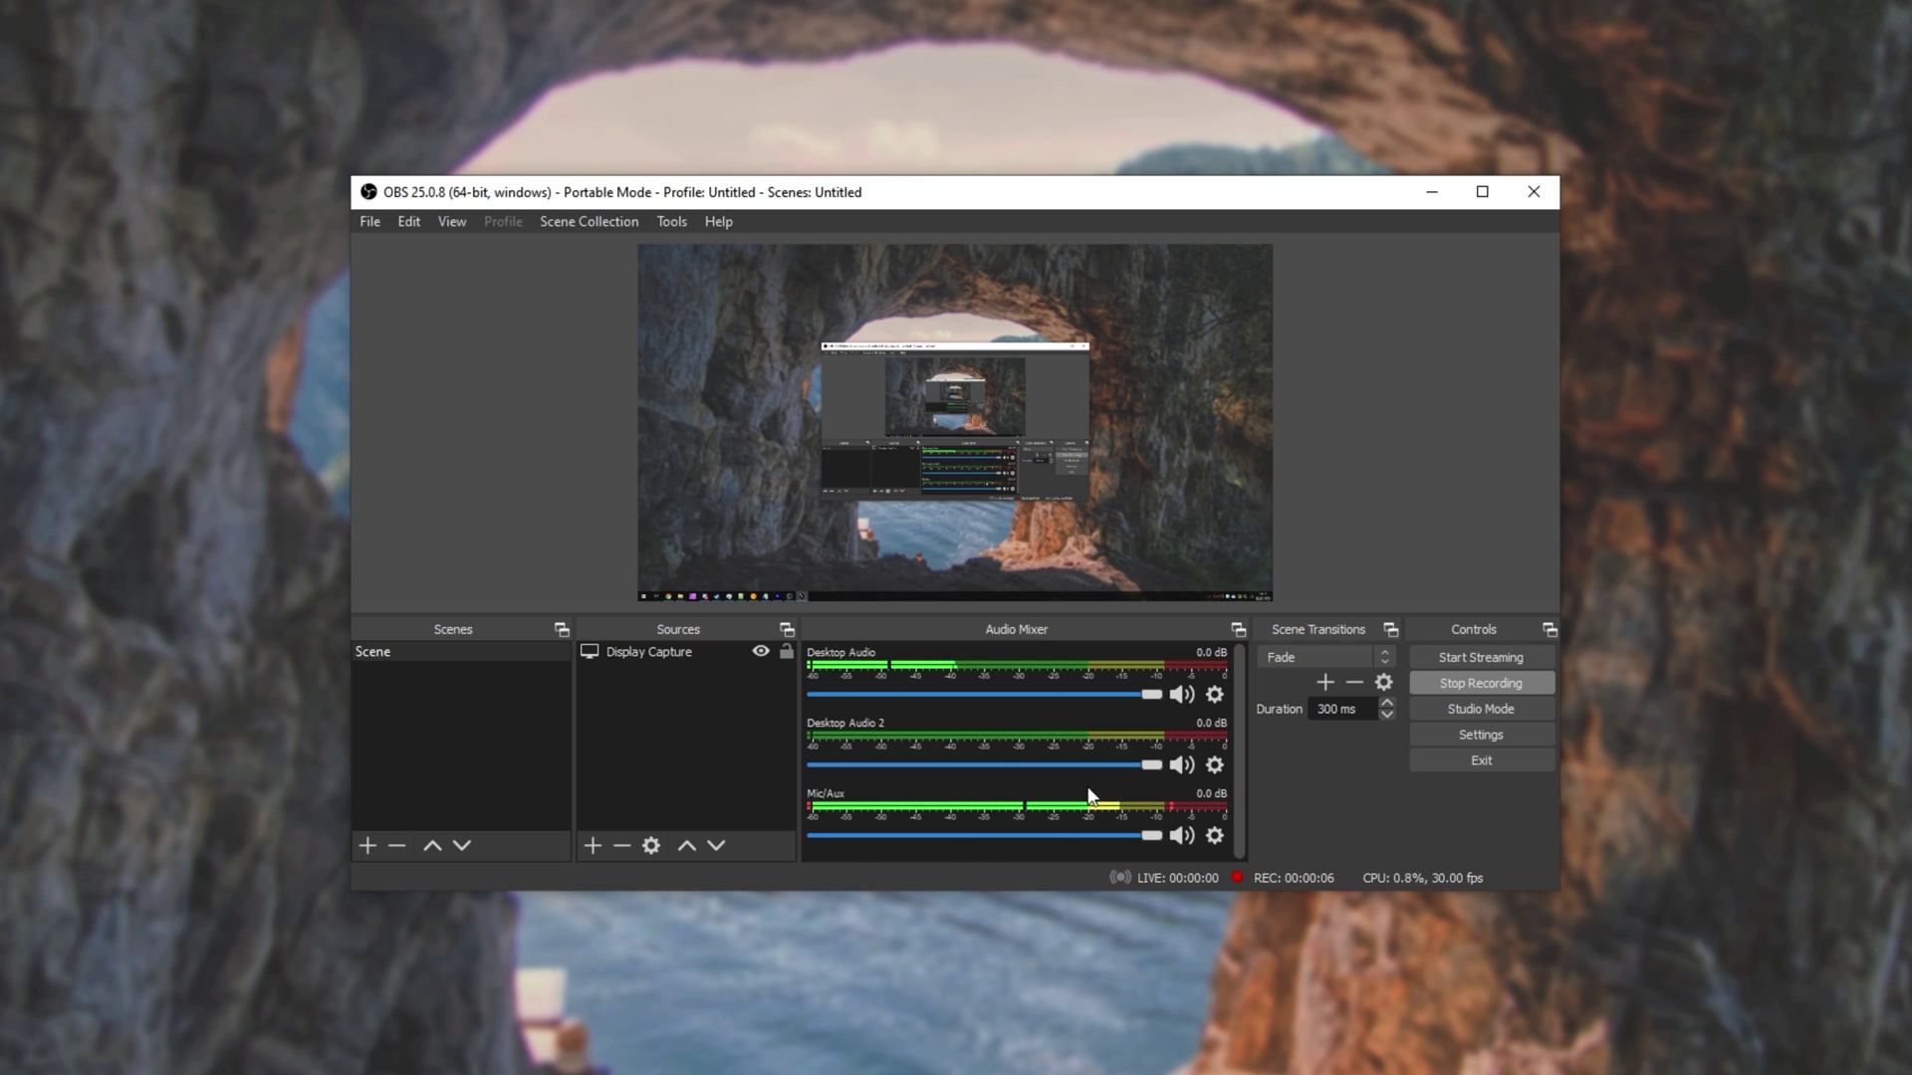
{"action": "left_click", "coordinate": [1457, 685]}
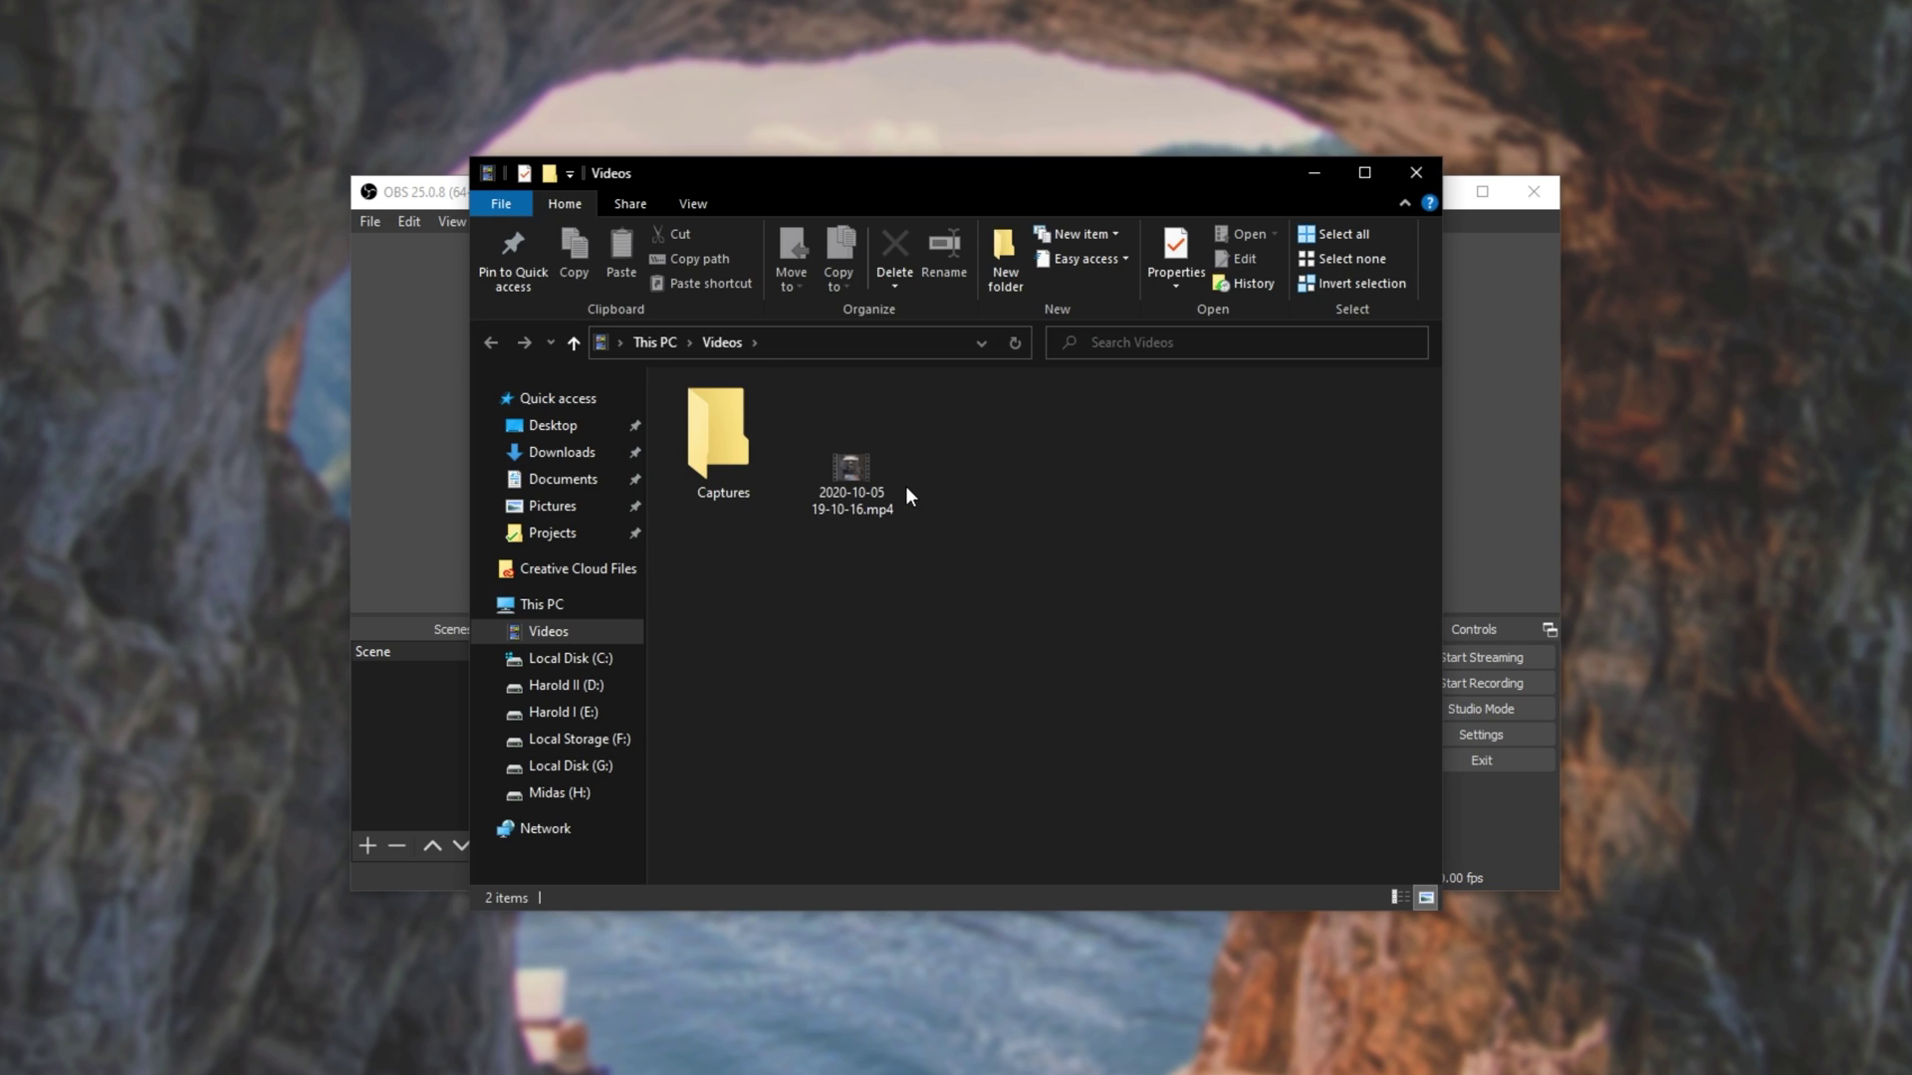
{"action": "double_click", "coordinate": [851, 468]}
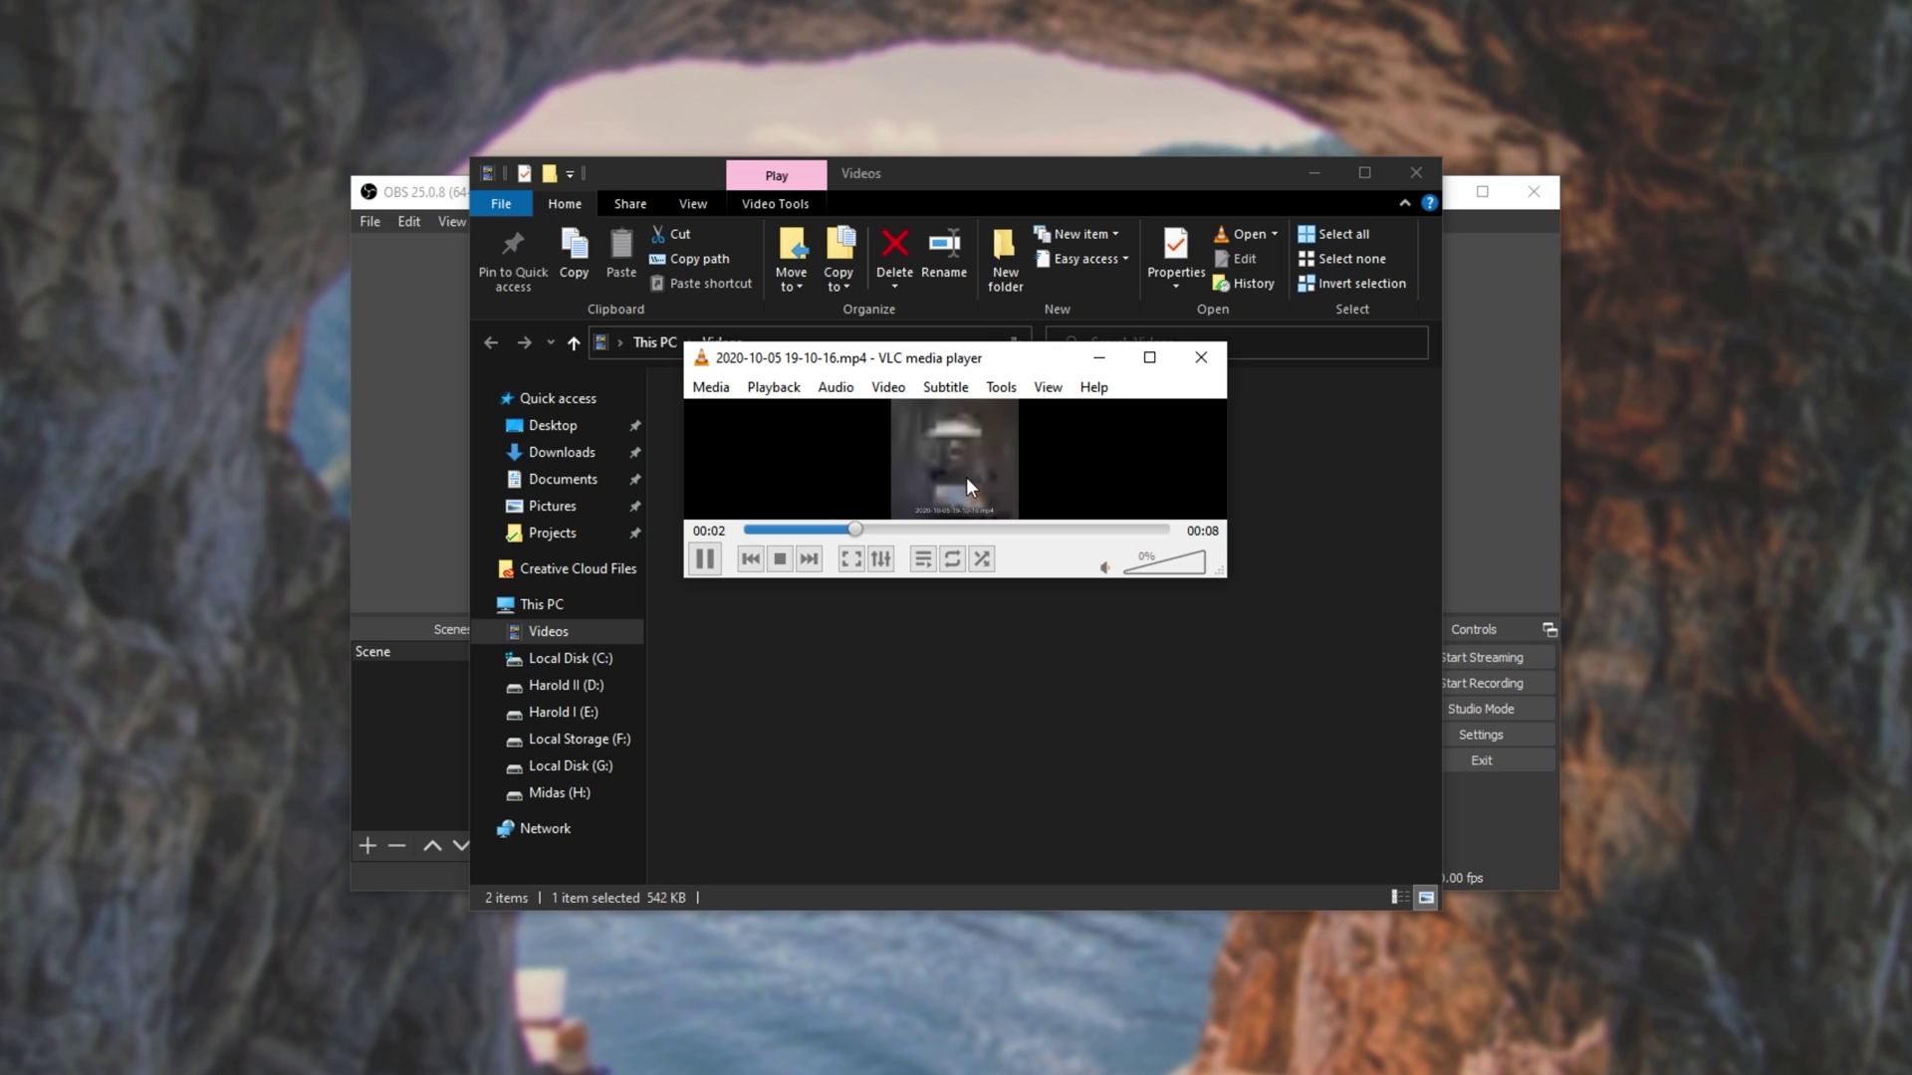
{"action": "key", "text": "space"}
{"action": "right_click", "coordinate": [814, 442]}
{"action": "mouse_move", "coordinate": [924, 600]}
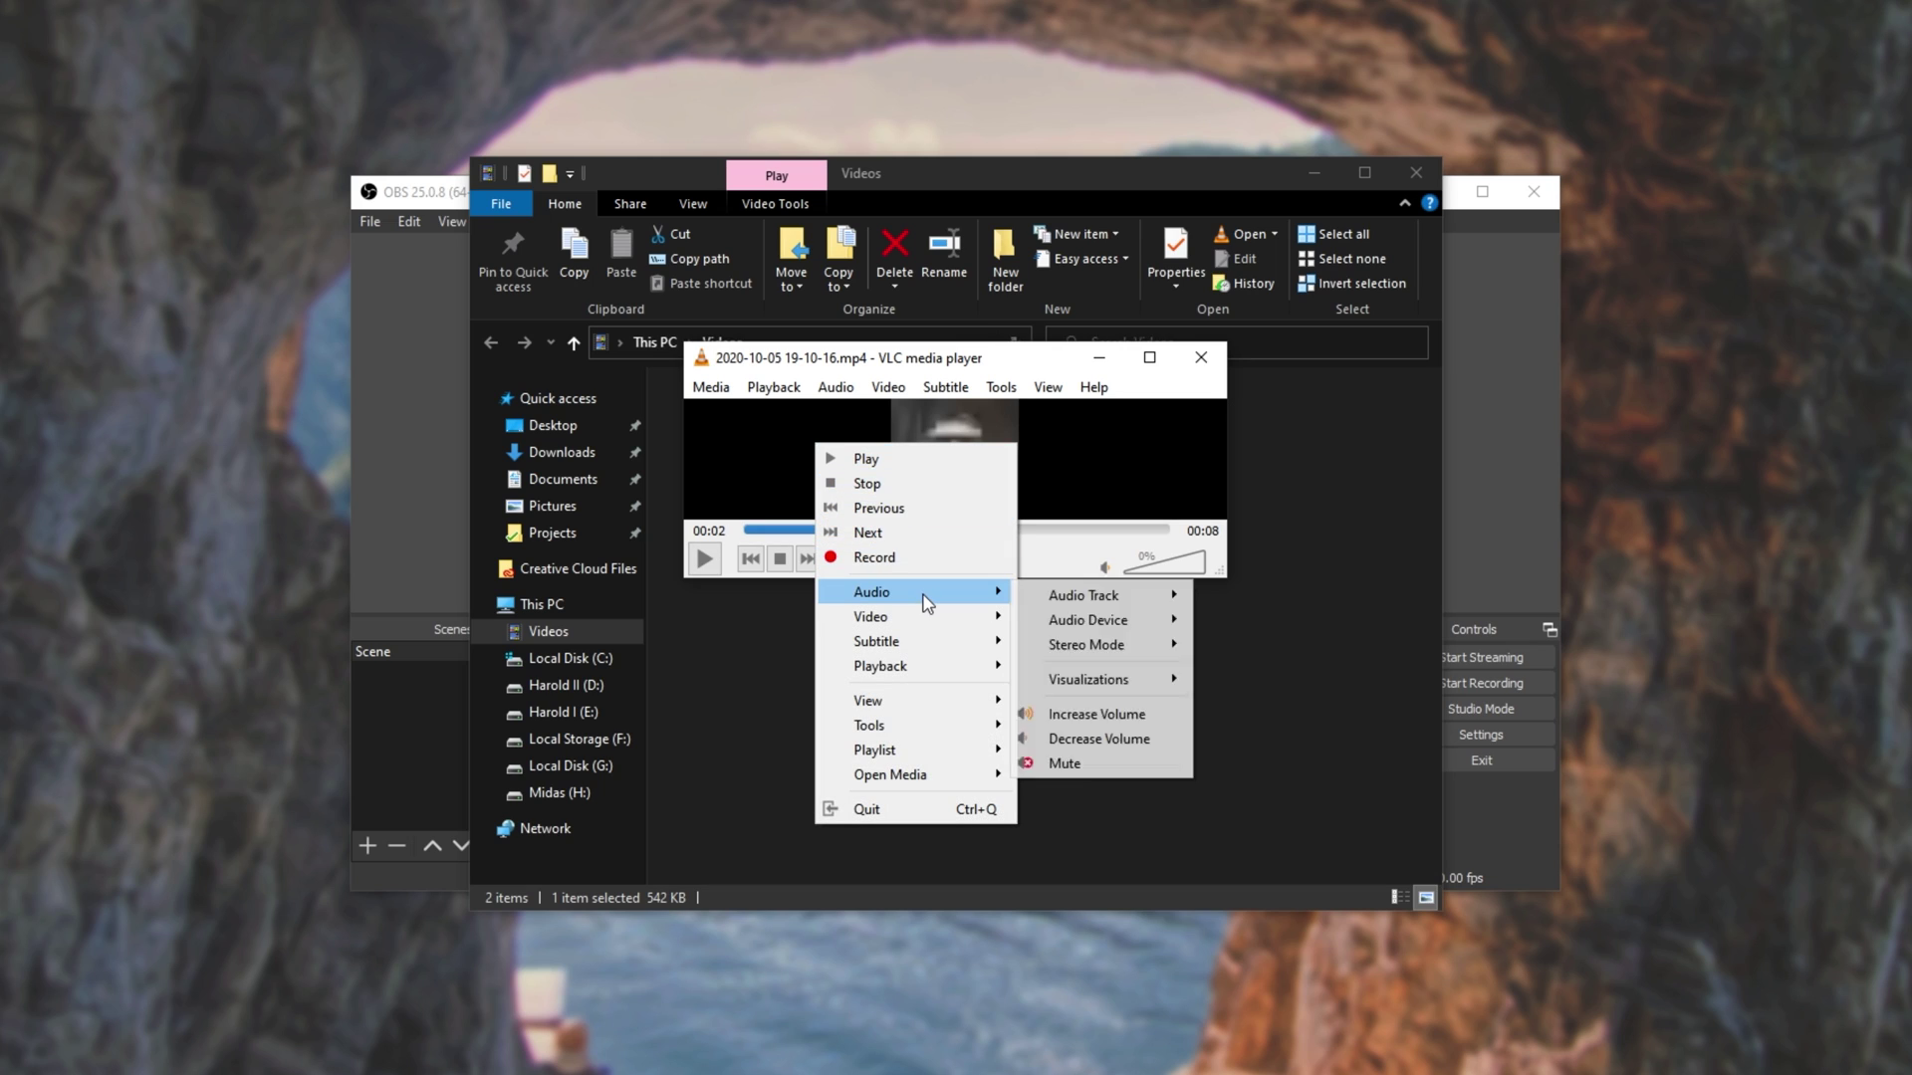
{"action": "mouse_move", "coordinate": [1115, 598]}
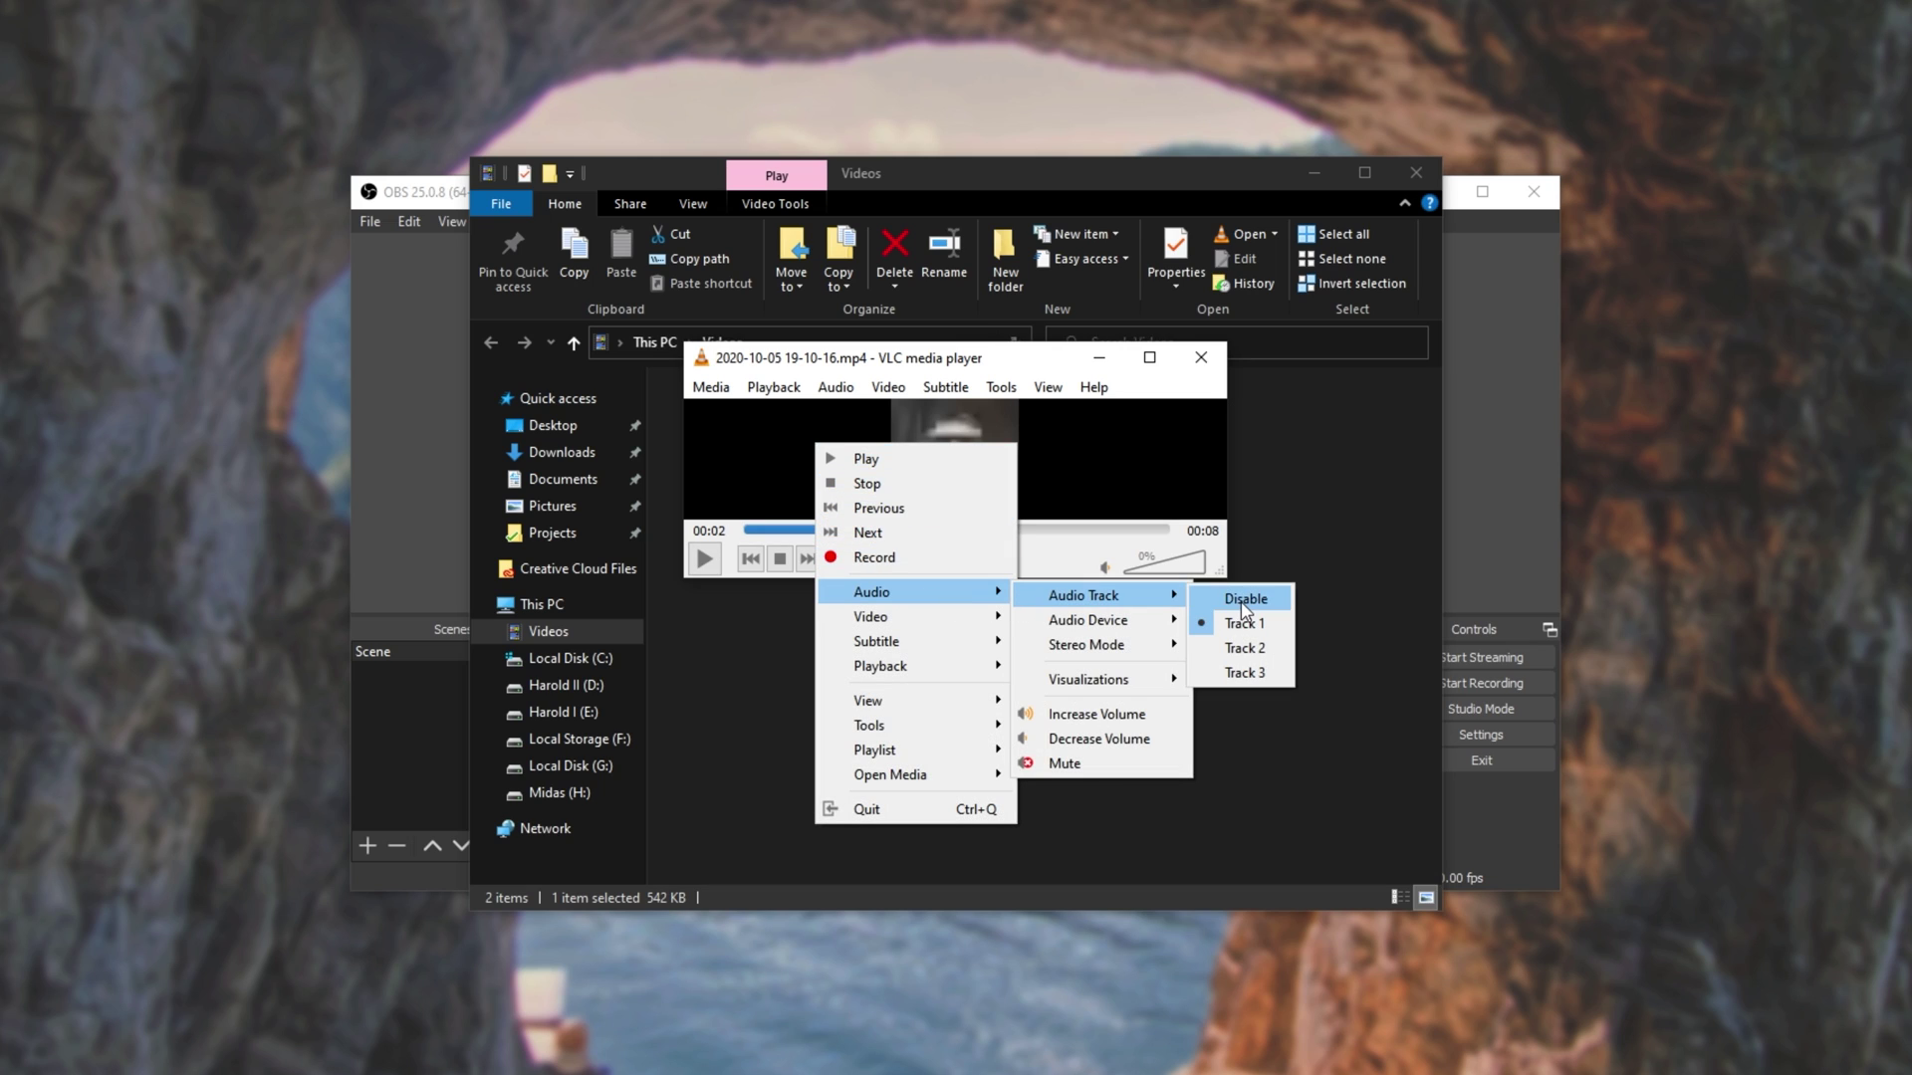
{"action": "left_click", "coordinate": [1249, 675]}
{"action": "left_click", "coordinate": [1201, 356]}
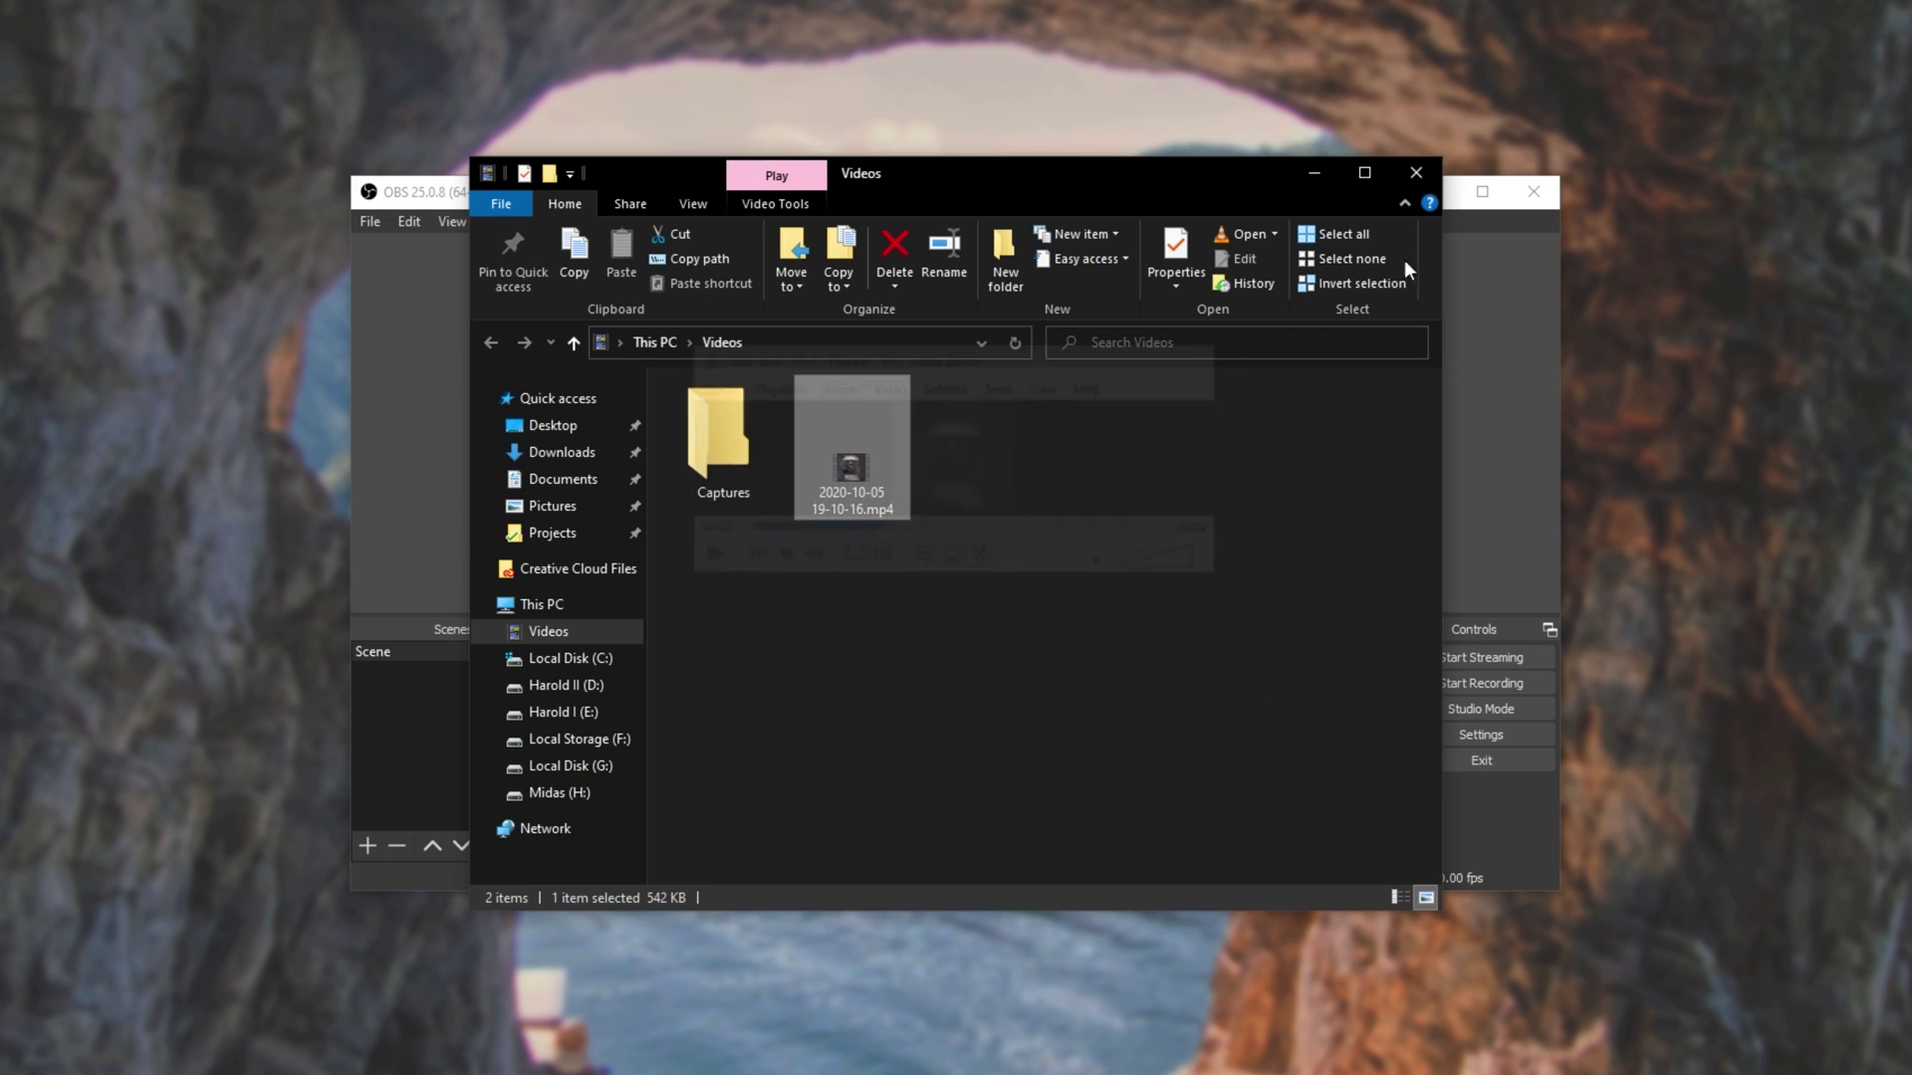
Step: Open the recording in MediaInfo and check the video bit rate and the first audio track's format and bit rate
{"action": "right_click", "coordinate": [846, 434]}
{"action": "left_click", "coordinate": [1007, 530]}
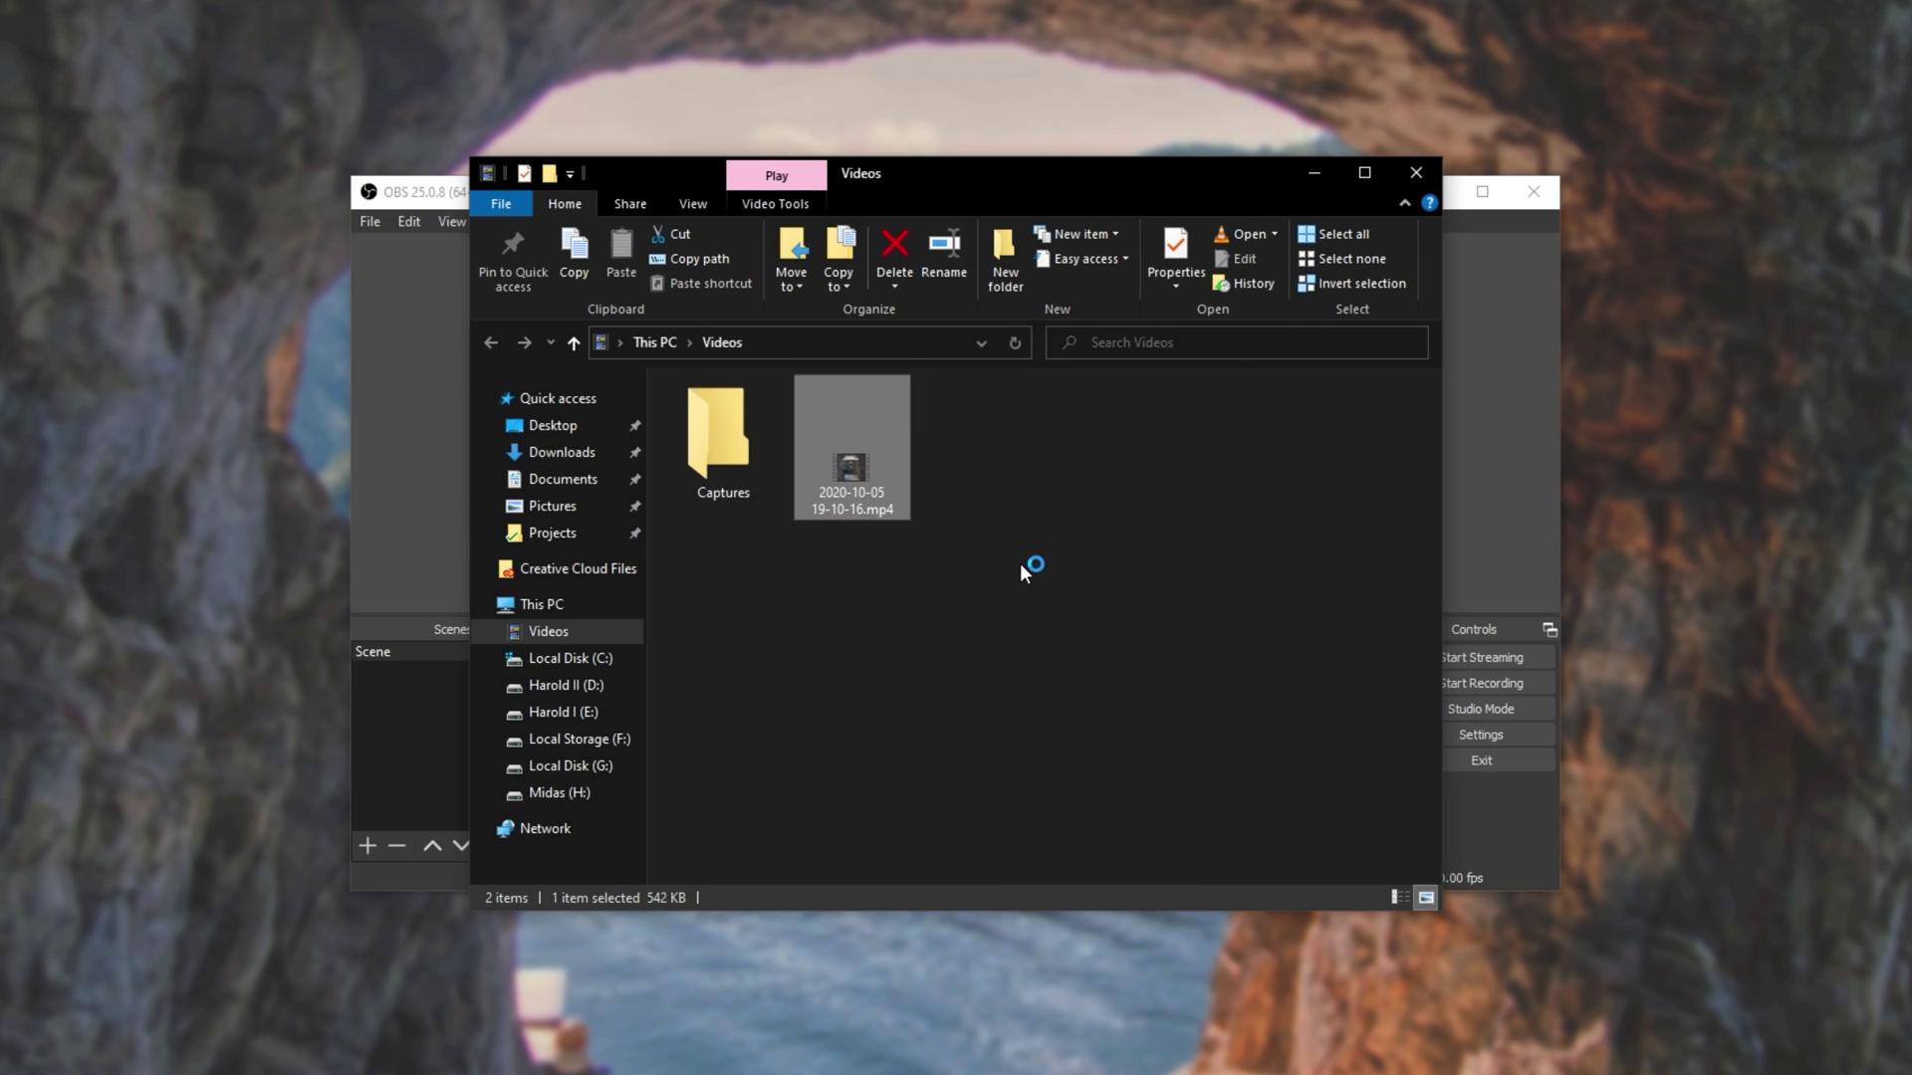
{"action": "left_click_drag", "start_coordinate": [1393, 444], "coordinate": [1393, 428]}
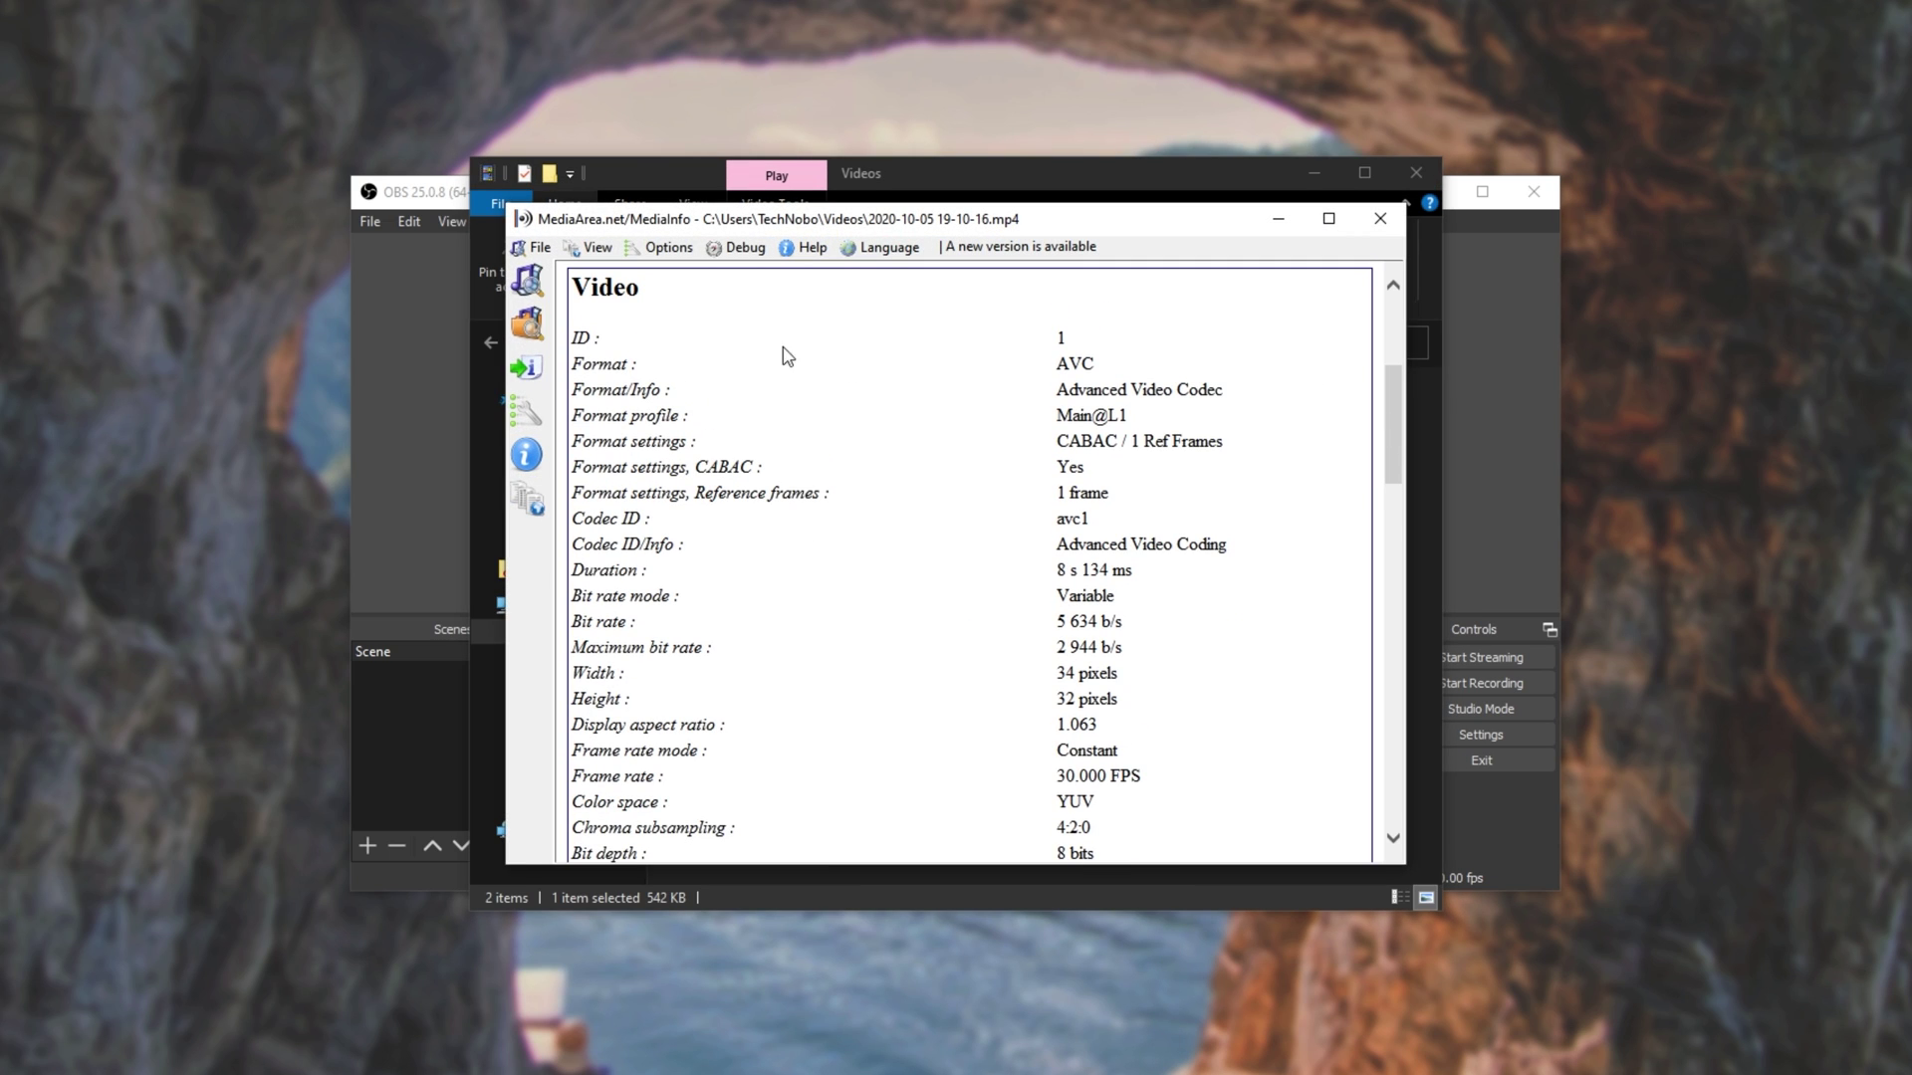
{"action": "left_click_drag", "start_coordinate": [1127, 623], "coordinate": [1051, 625]}
{"action": "left_click_drag", "start_coordinate": [1399, 423], "coordinate": [1394, 575]}
{"action": "left_click_drag", "start_coordinate": [812, 396], "coordinate": [714, 396]}
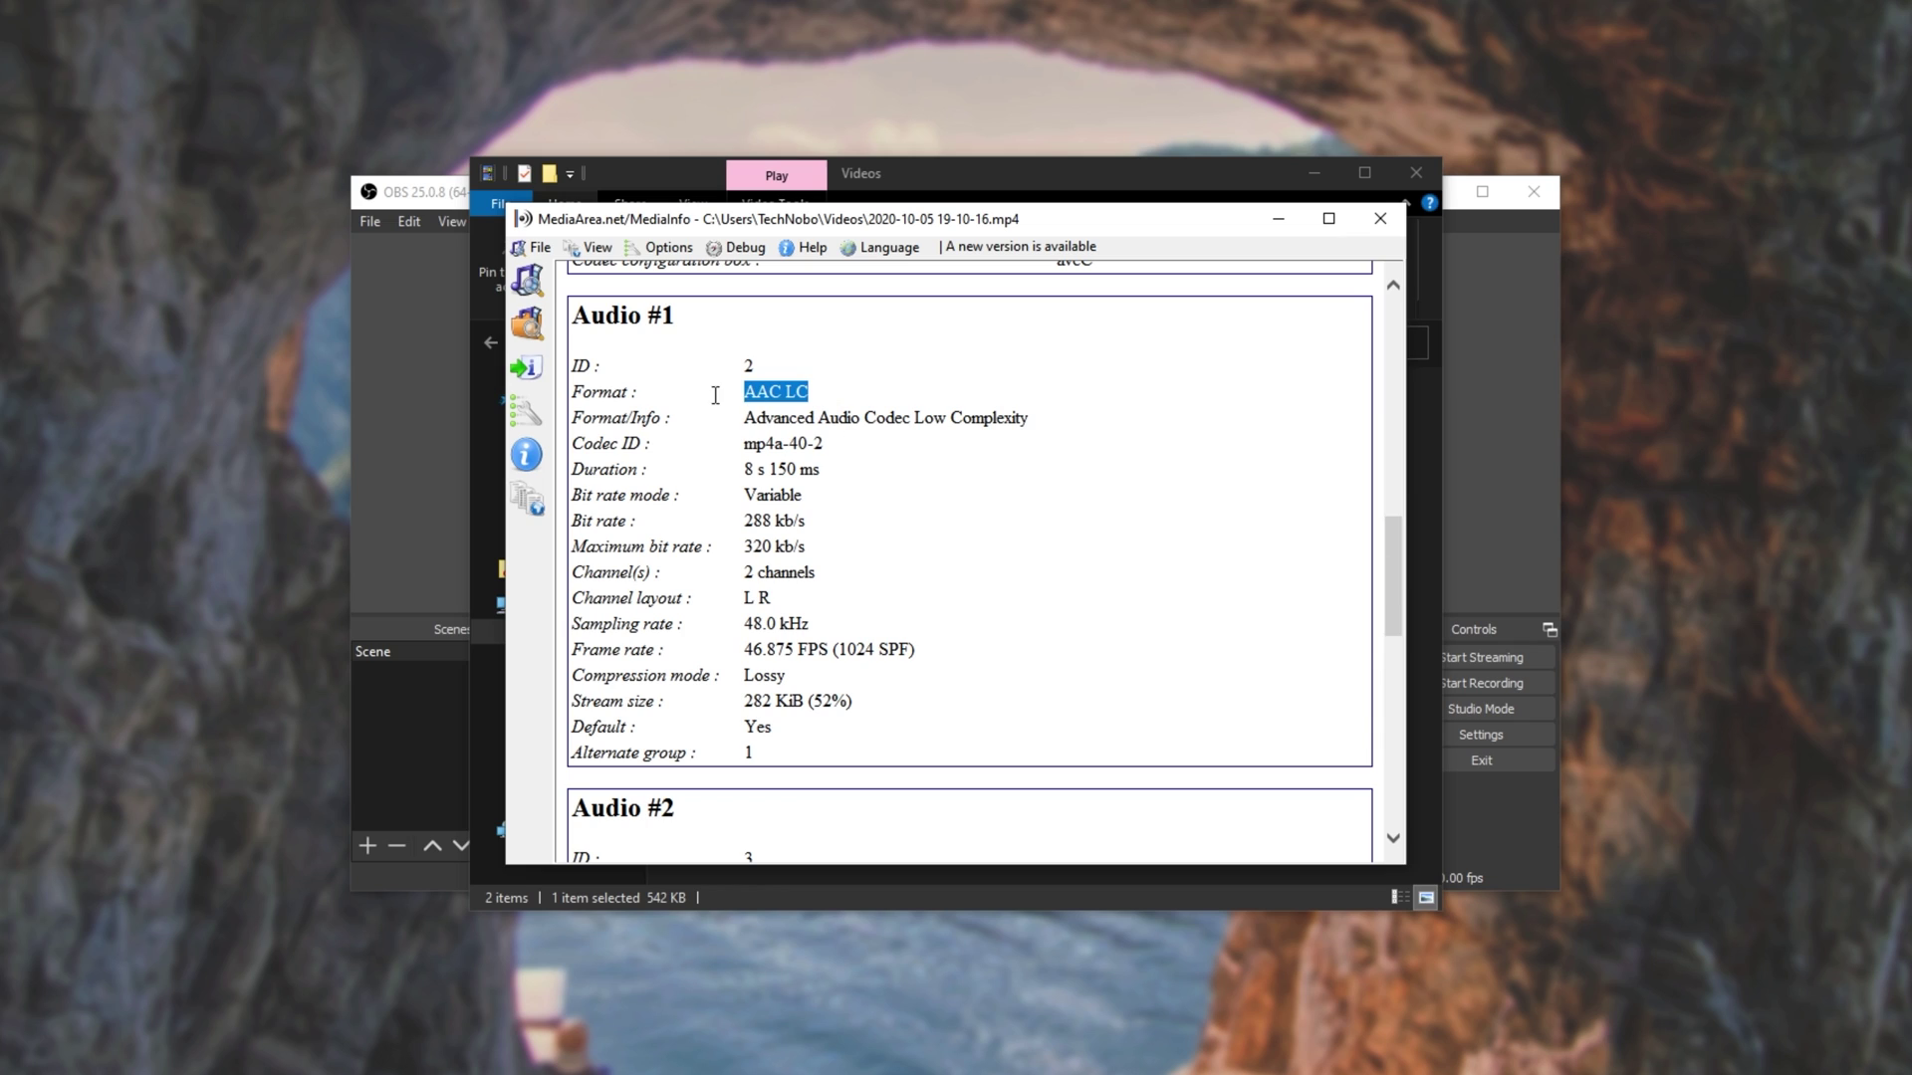
{"action": "left_click_drag", "start_coordinate": [815, 545], "coordinate": [732, 526]}
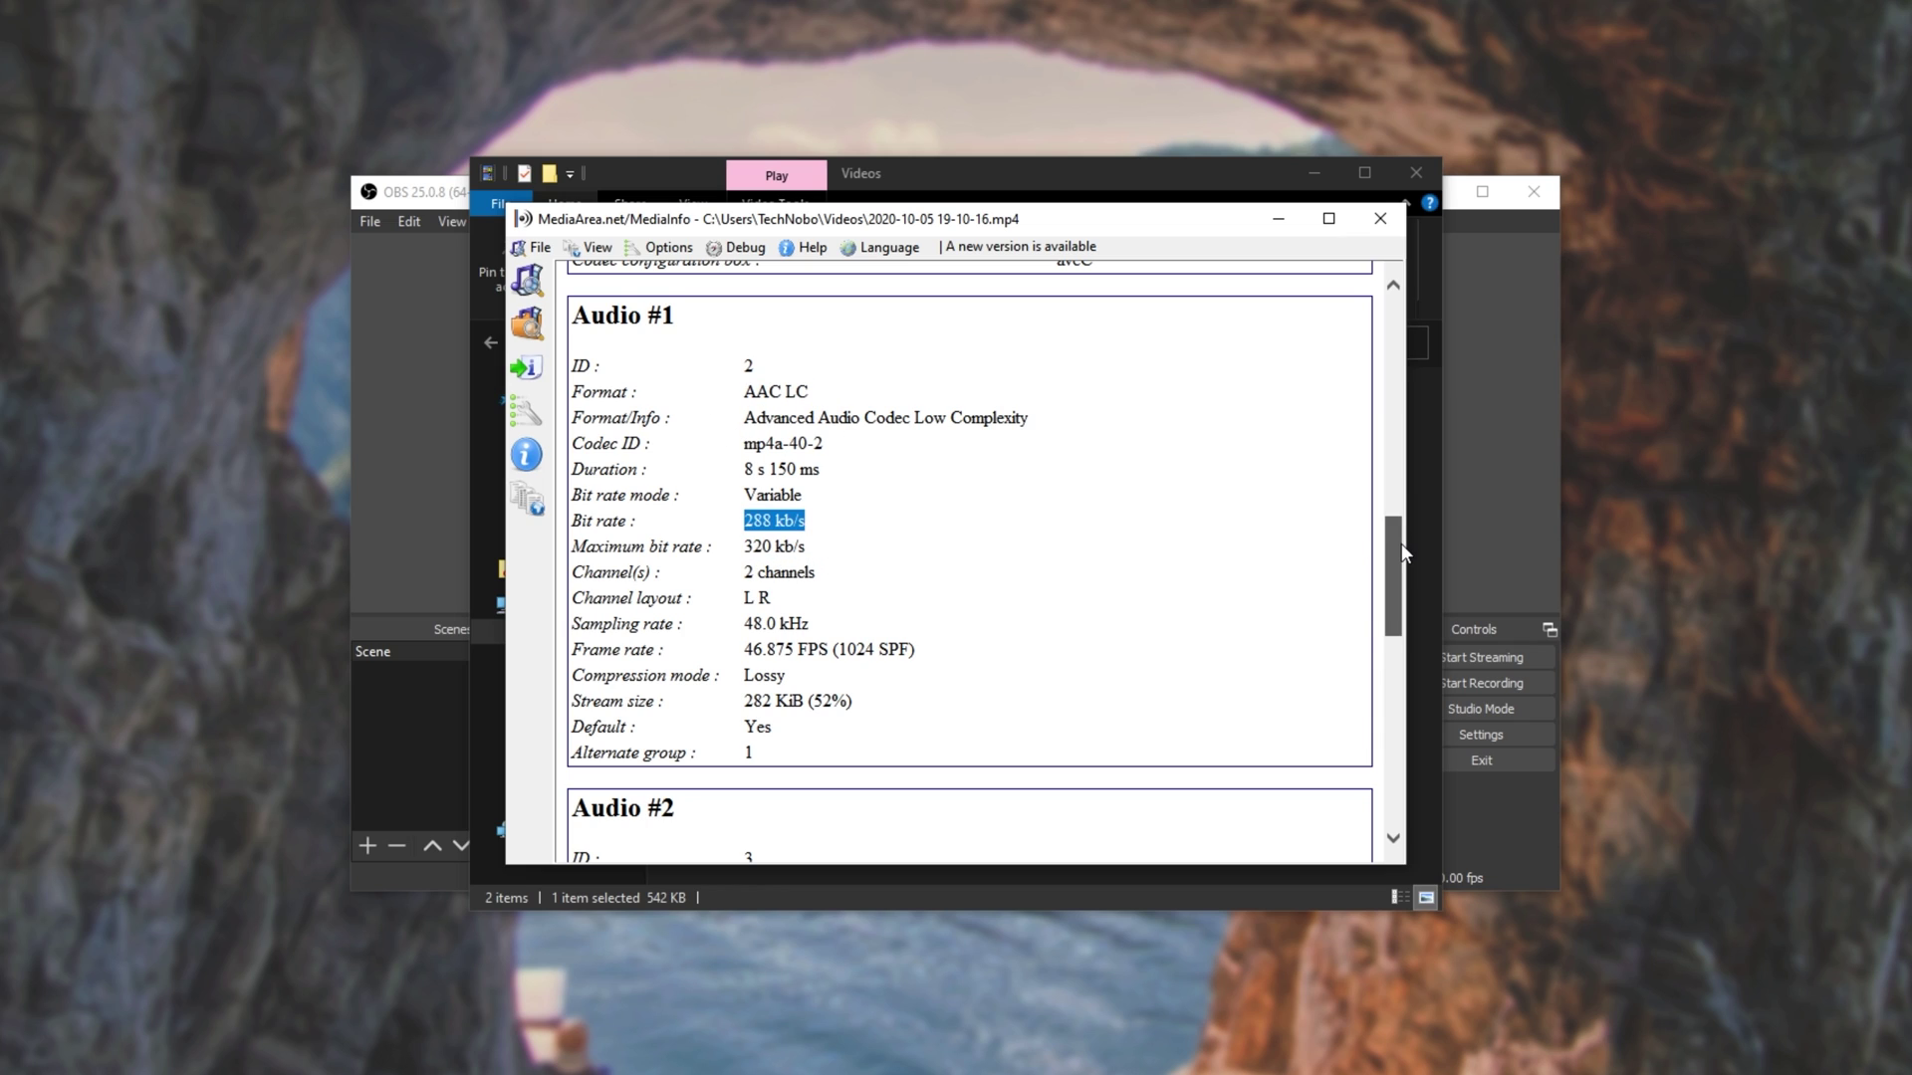
Step: Check the bit rates of the second and third audio tracks in MediaInfo and close it
{"action": "left_click_drag", "start_coordinate": [1402, 553], "coordinate": [1394, 649]}
{"action": "left_click_drag", "start_coordinate": [813, 545], "coordinate": [740, 576]}
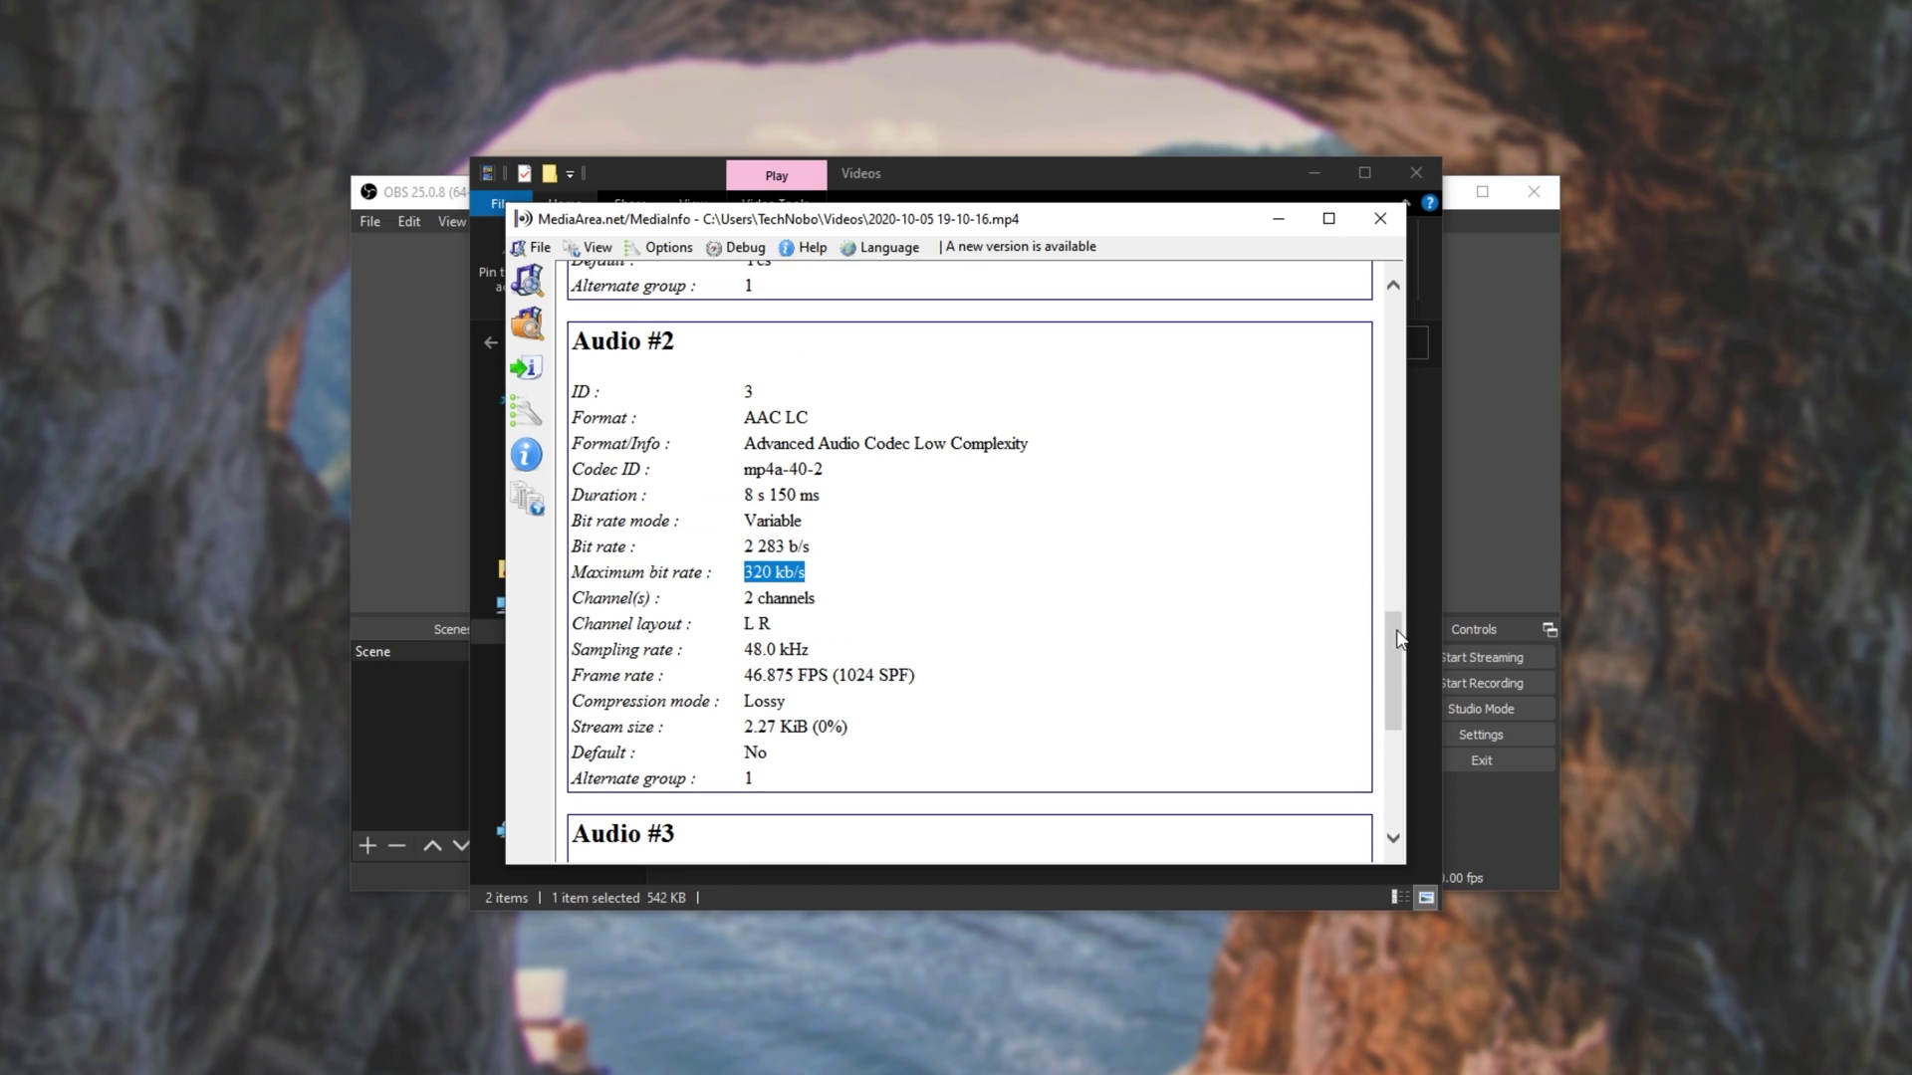
{"action": "left_click_drag", "start_coordinate": [1399, 637], "coordinate": [1401, 734]}
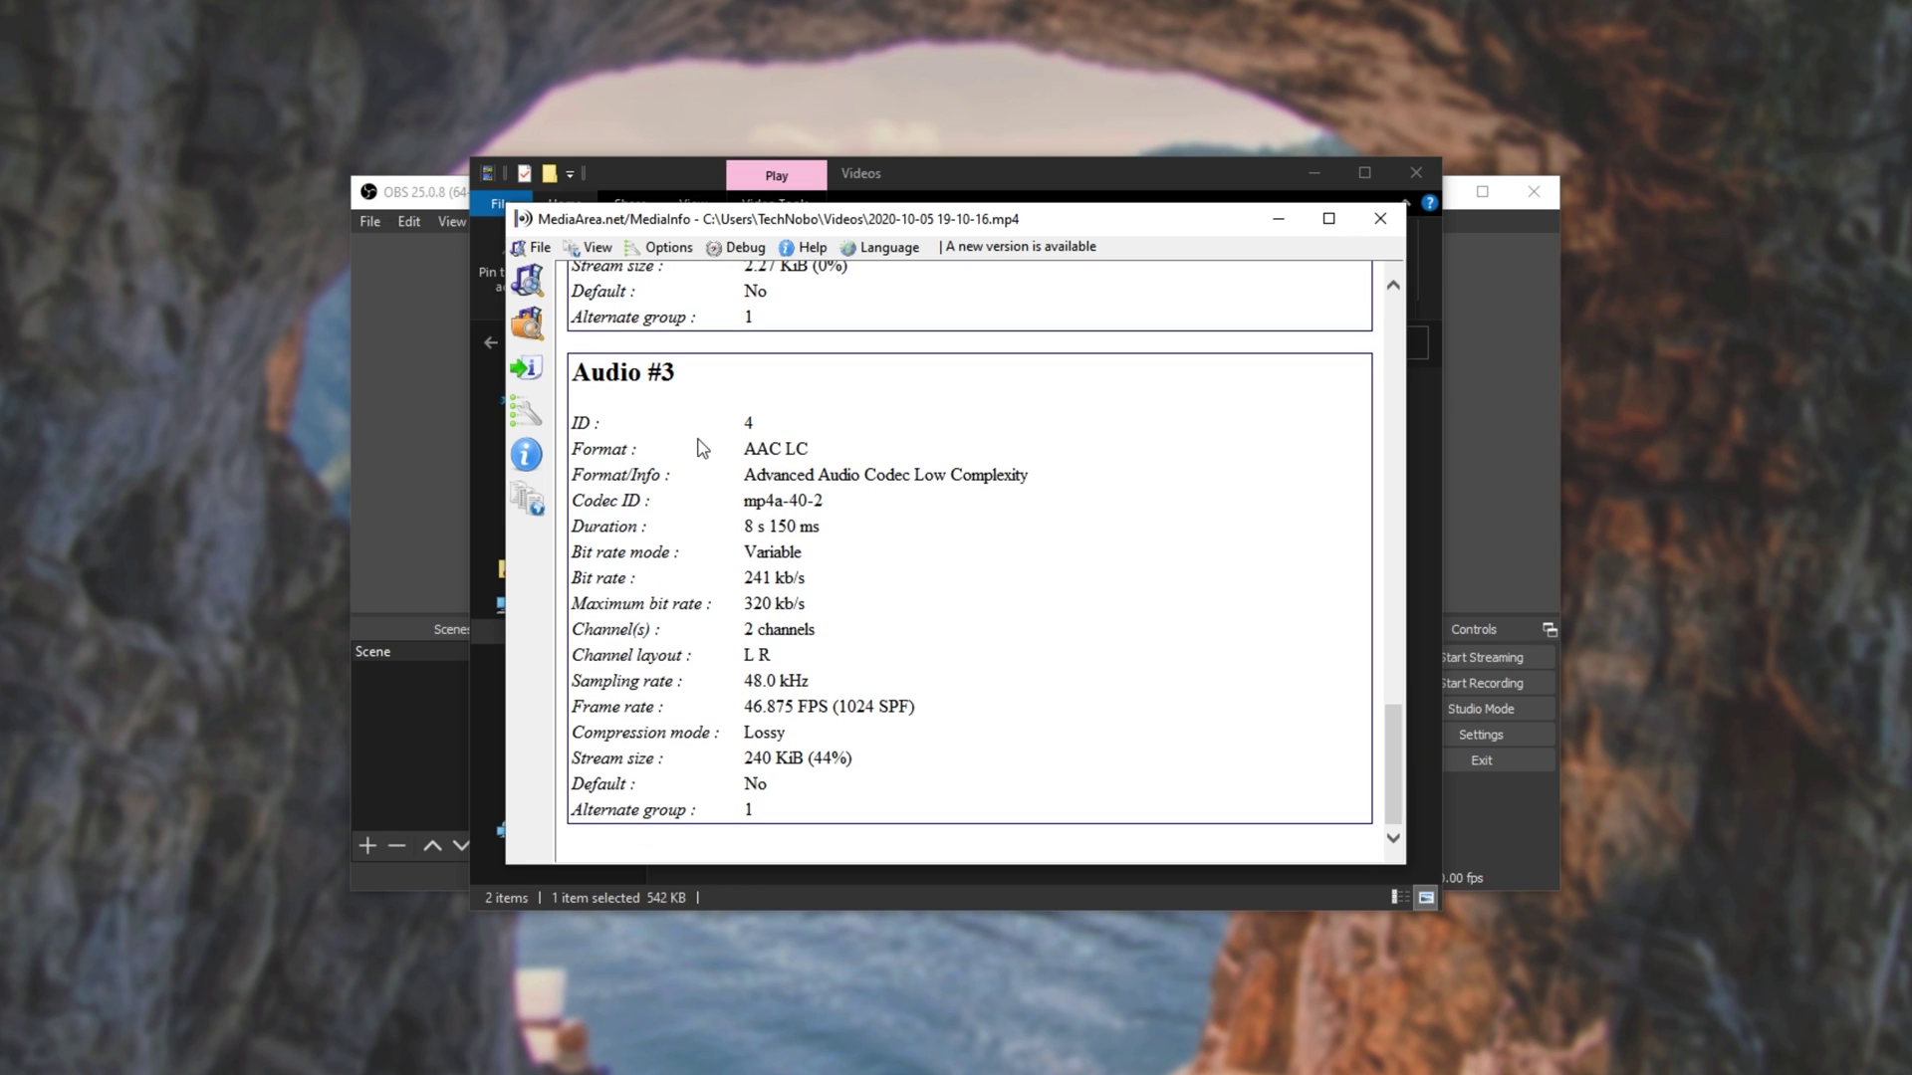
{"action": "left_click_drag", "start_coordinate": [829, 609], "coordinate": [743, 577]}
{"action": "left_click", "coordinate": [844, 593]}
{"action": "left_click", "coordinate": [1380, 218]}
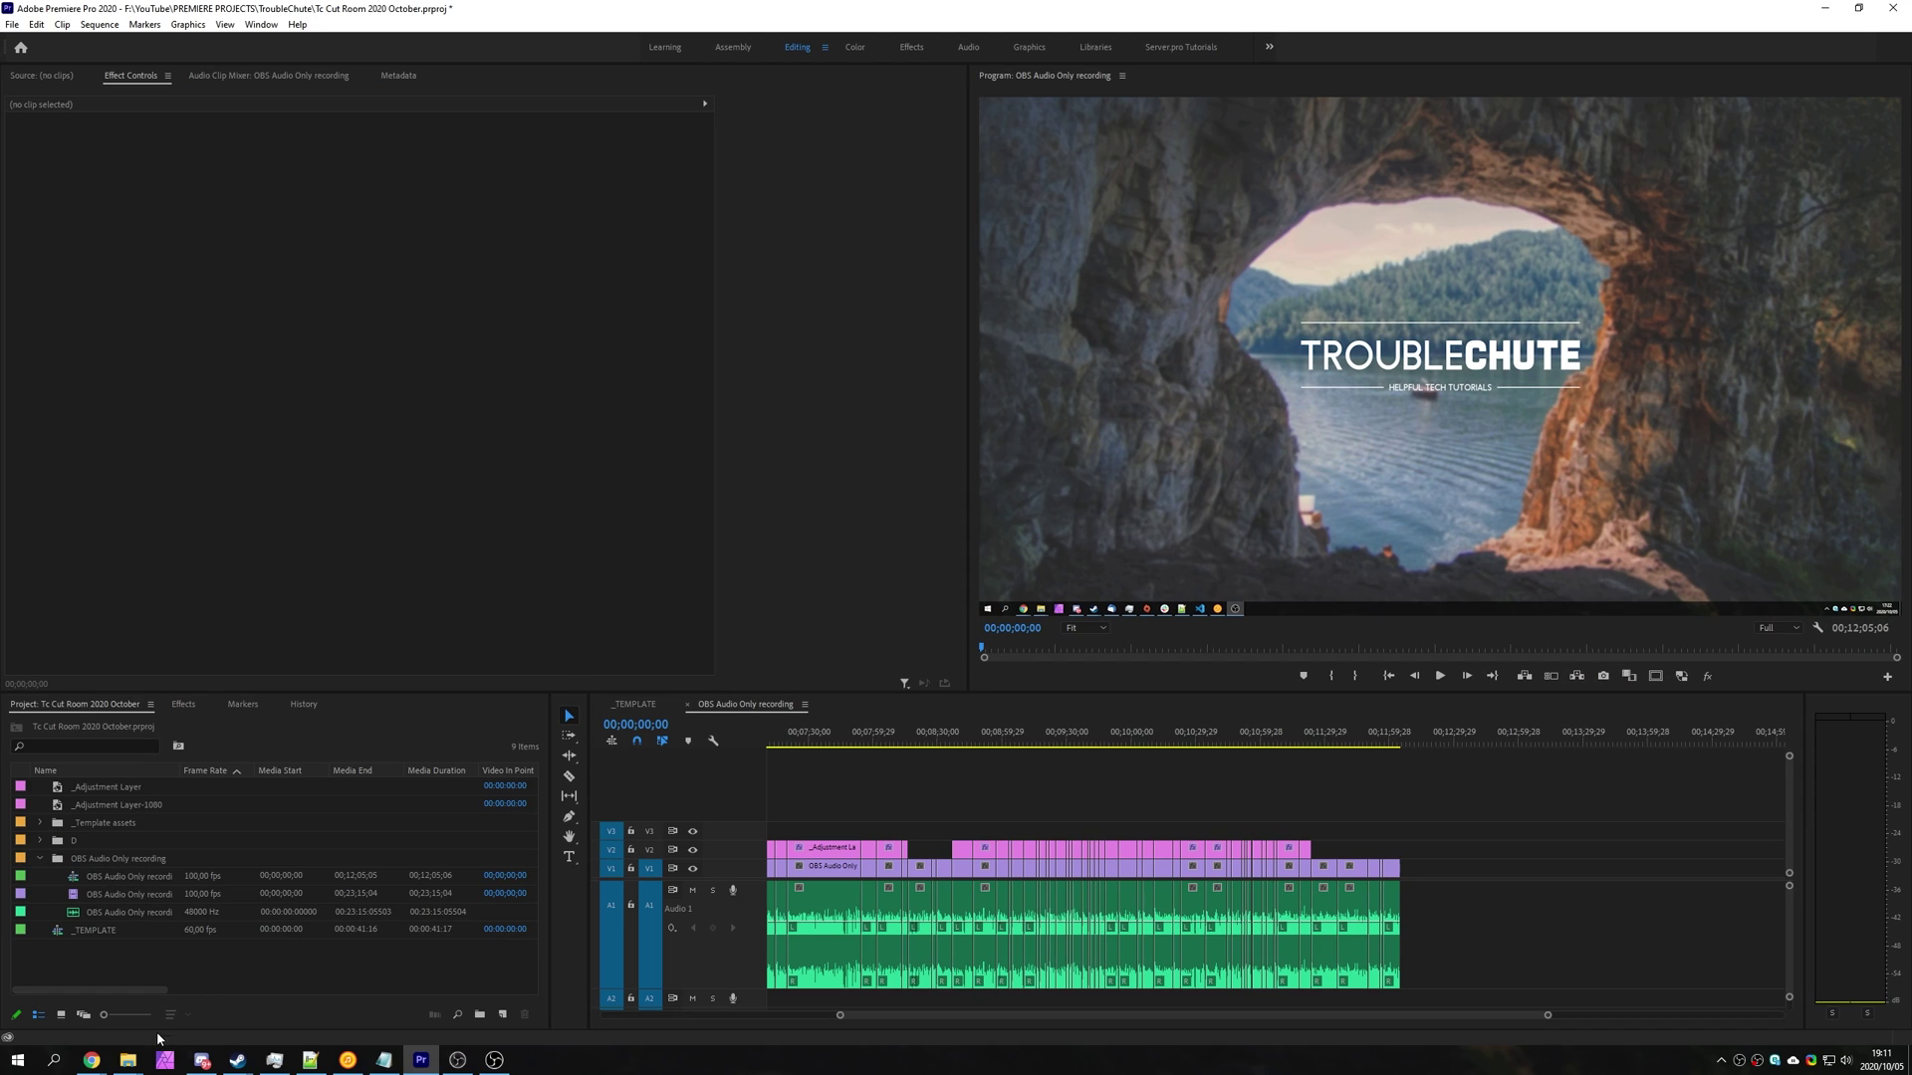
{"action": "left_click", "coordinate": [129, 1059]}
{"action": "left_click", "coordinate": [328, 996]}
{"action": "left_click_drag", "start_coordinate": [886, 482], "coordinate": [261, 988]}
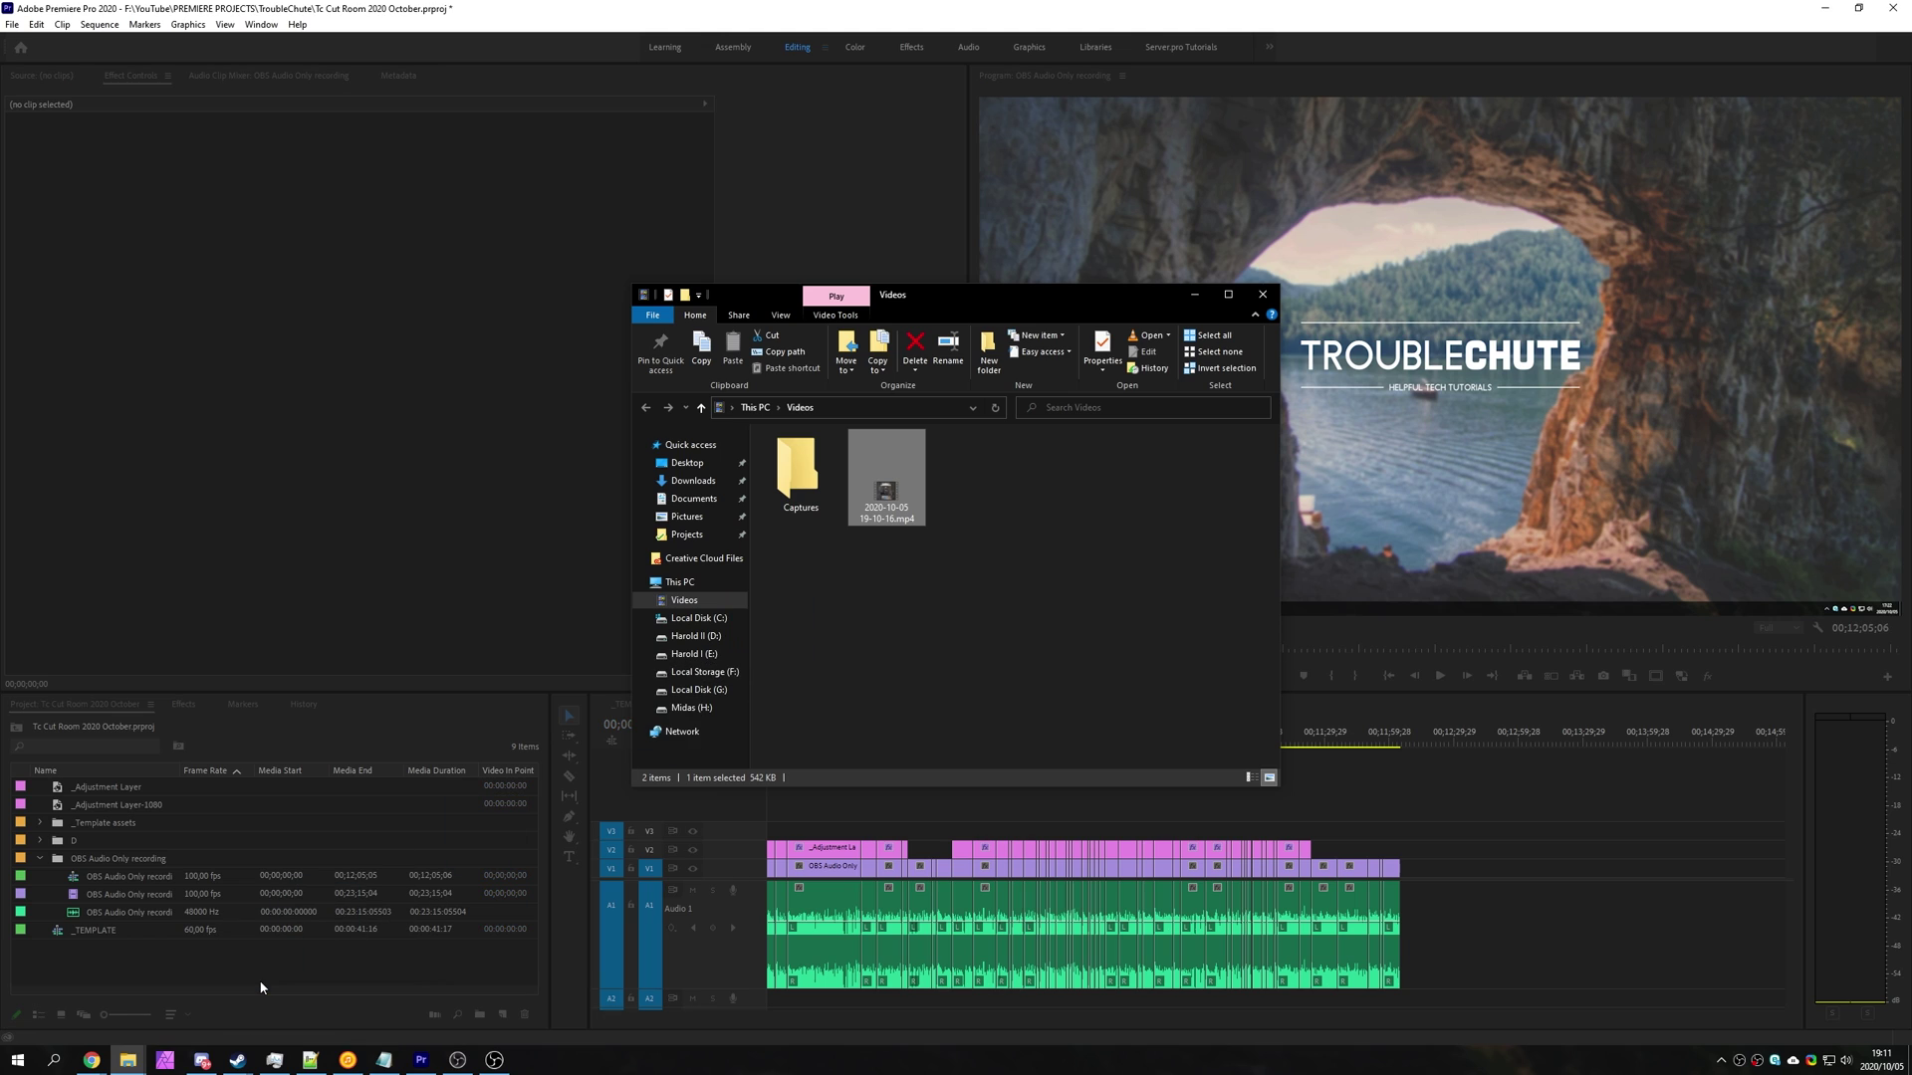
{"action": "right_click", "coordinate": [57, 933]}
{"action": "left_click", "coordinate": [149, 526]}
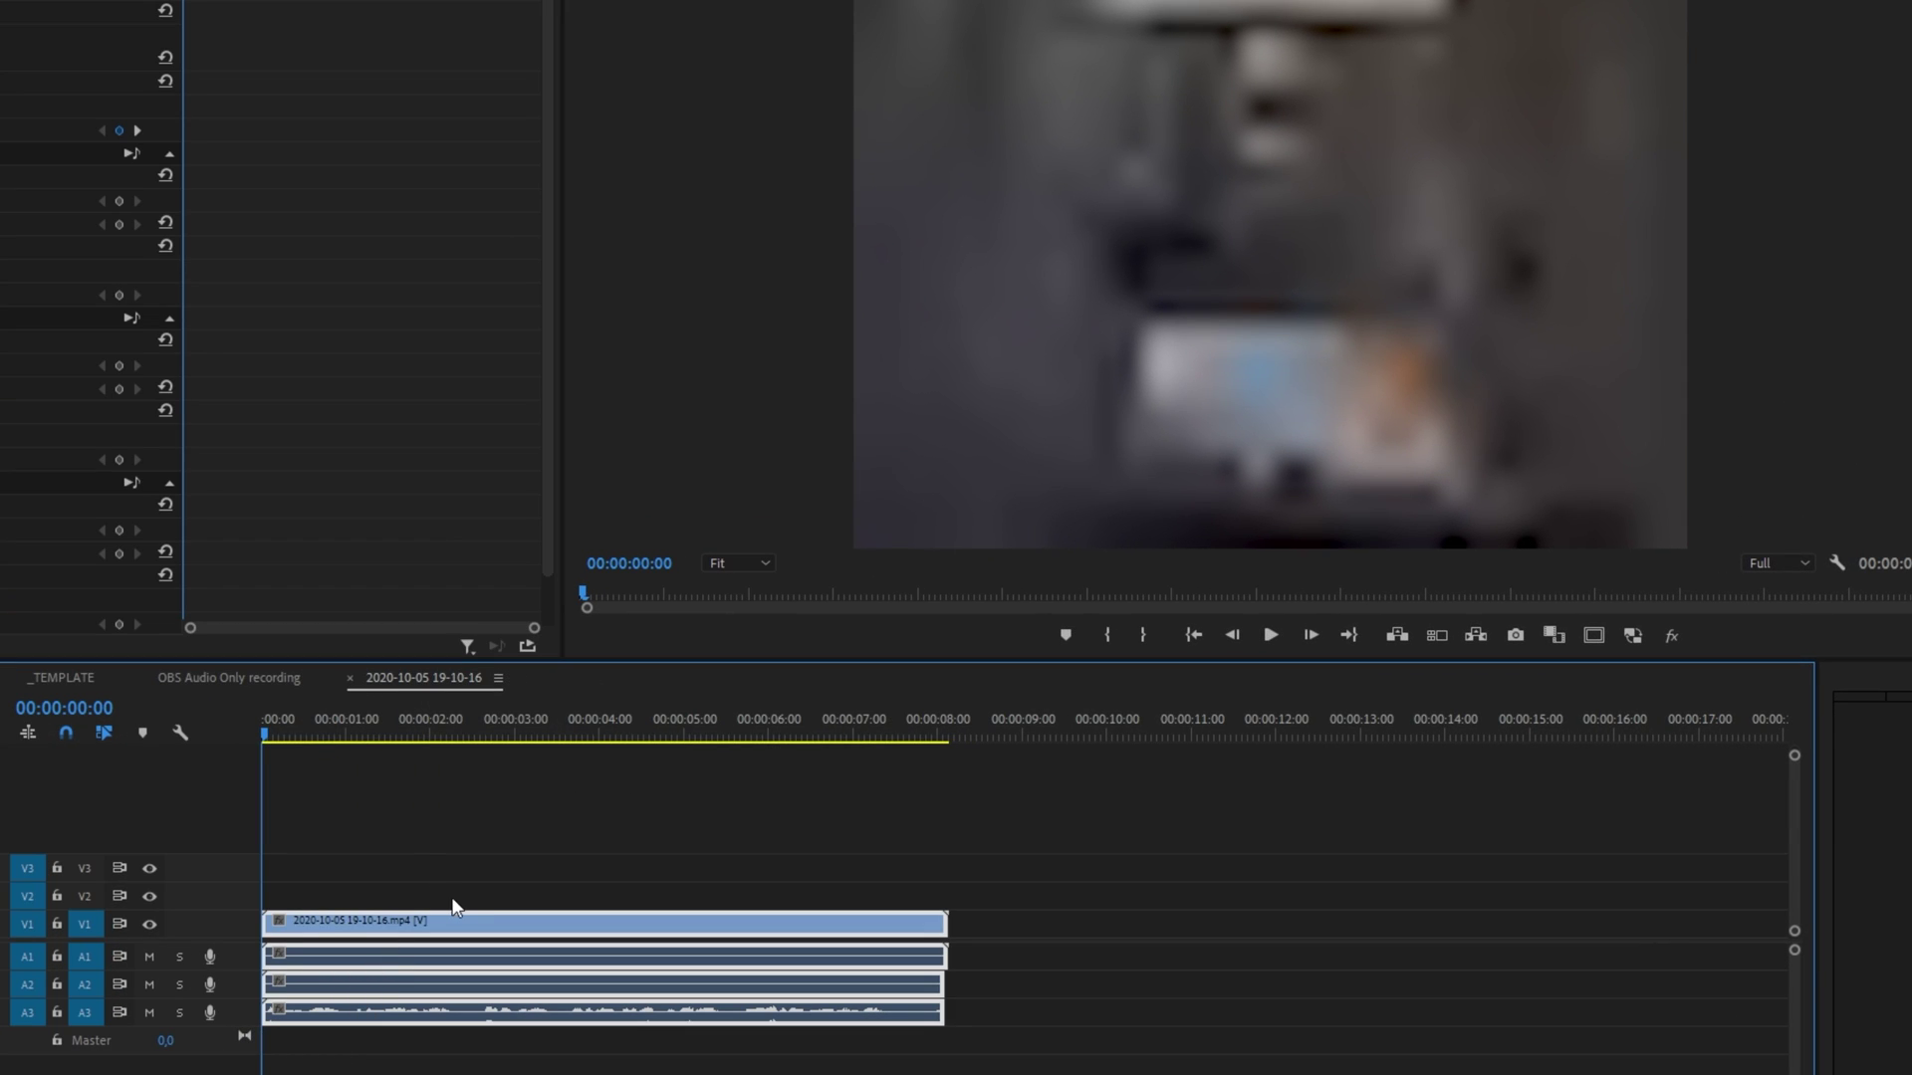
Step: Delete the clip on video track V1 and enlarge the audio tracks so their waveforms can be inspected
{"action": "left_click", "coordinate": [897, 863]}
{"action": "key", "text": "Delete"}
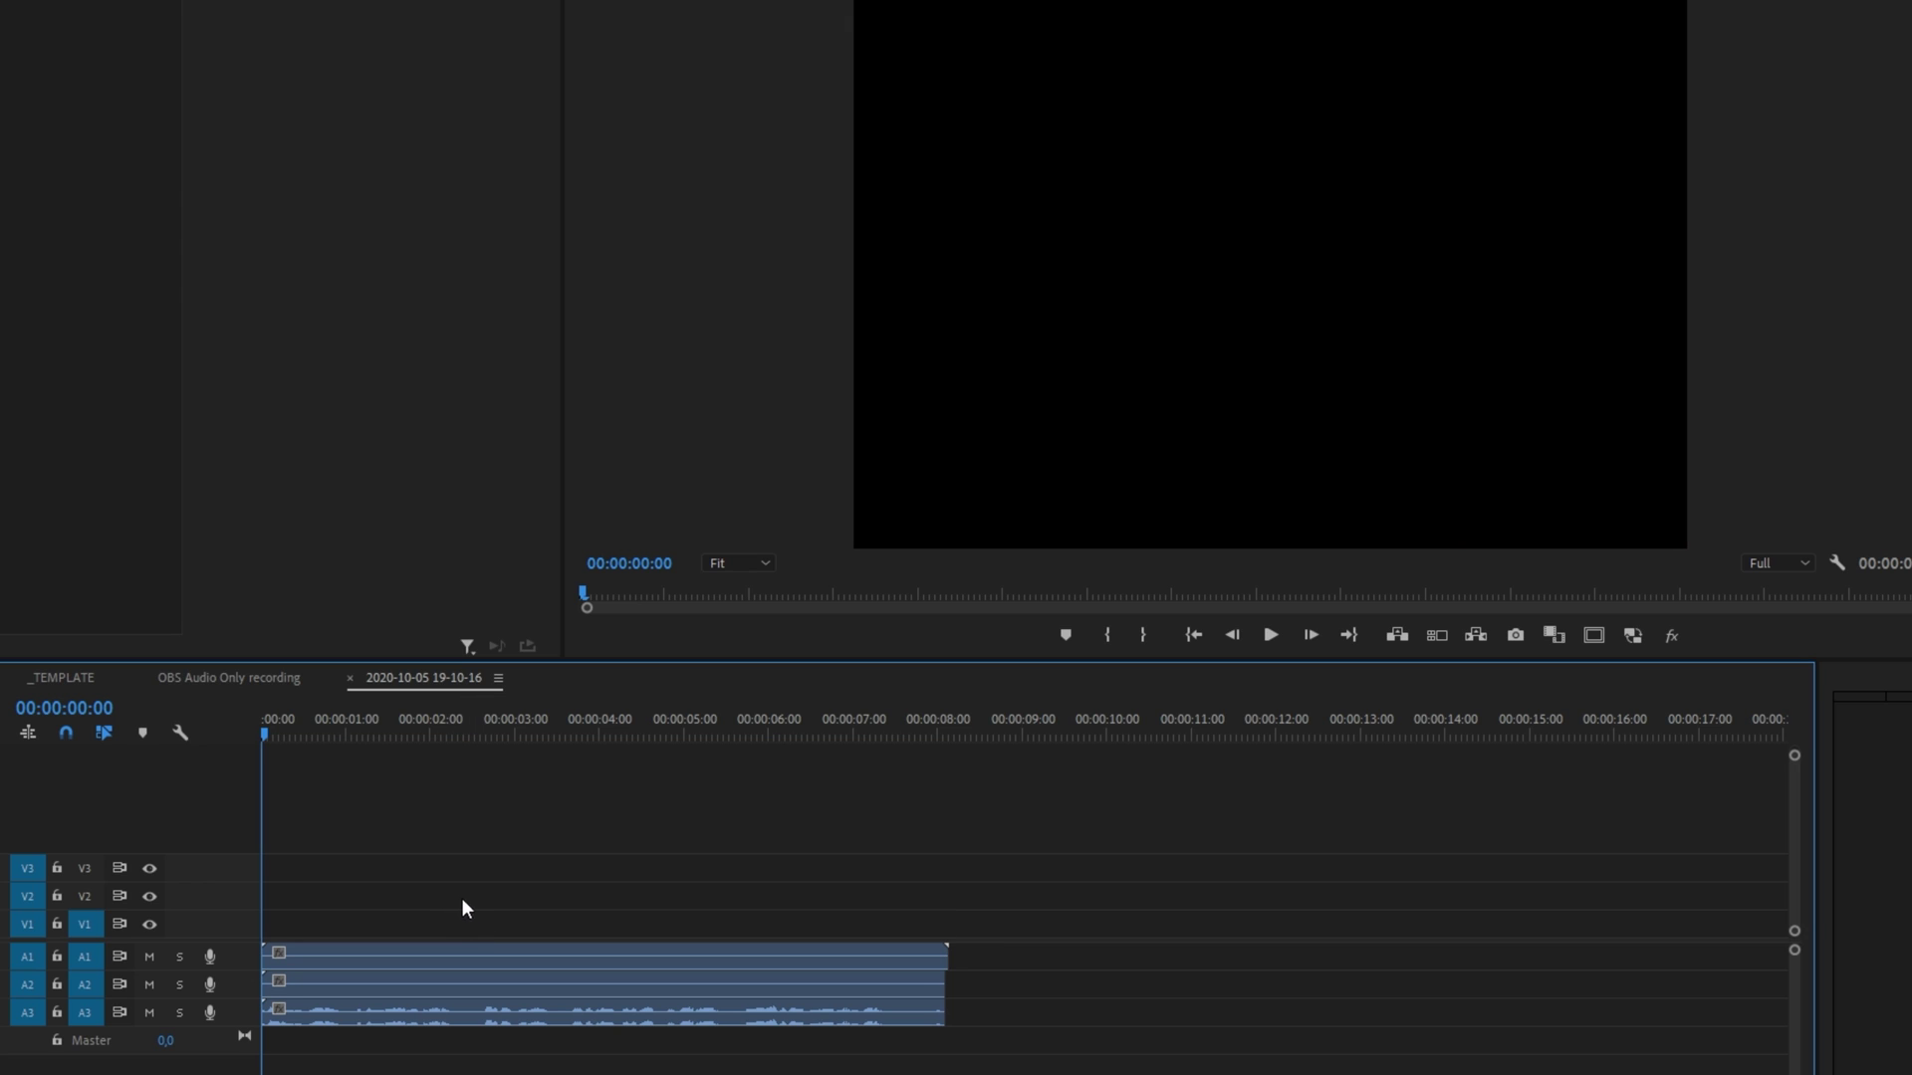
{"action": "double_click", "coordinate": [230, 987]}
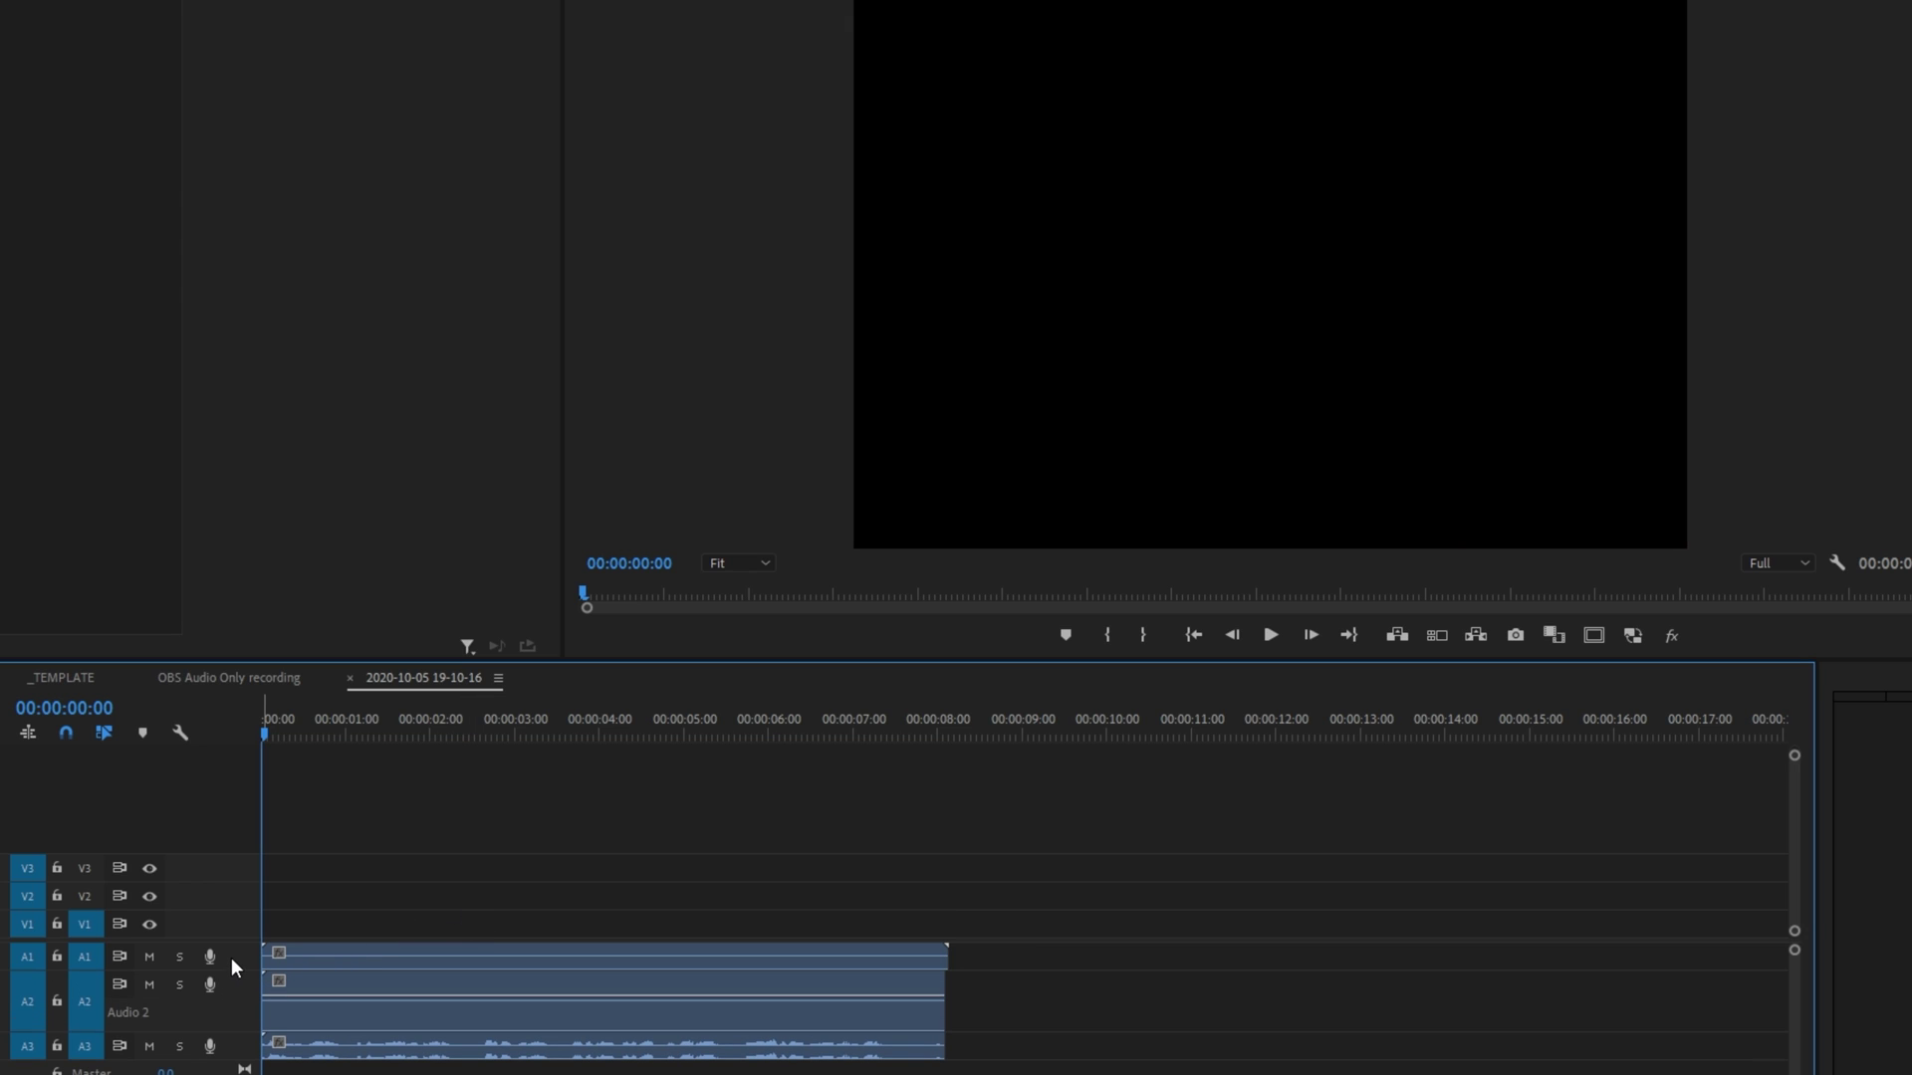
{"action": "double_click", "coordinate": [231, 958]}
{"action": "left_click_drag", "start_coordinate": [222, 943], "coordinate": [222, 846]}
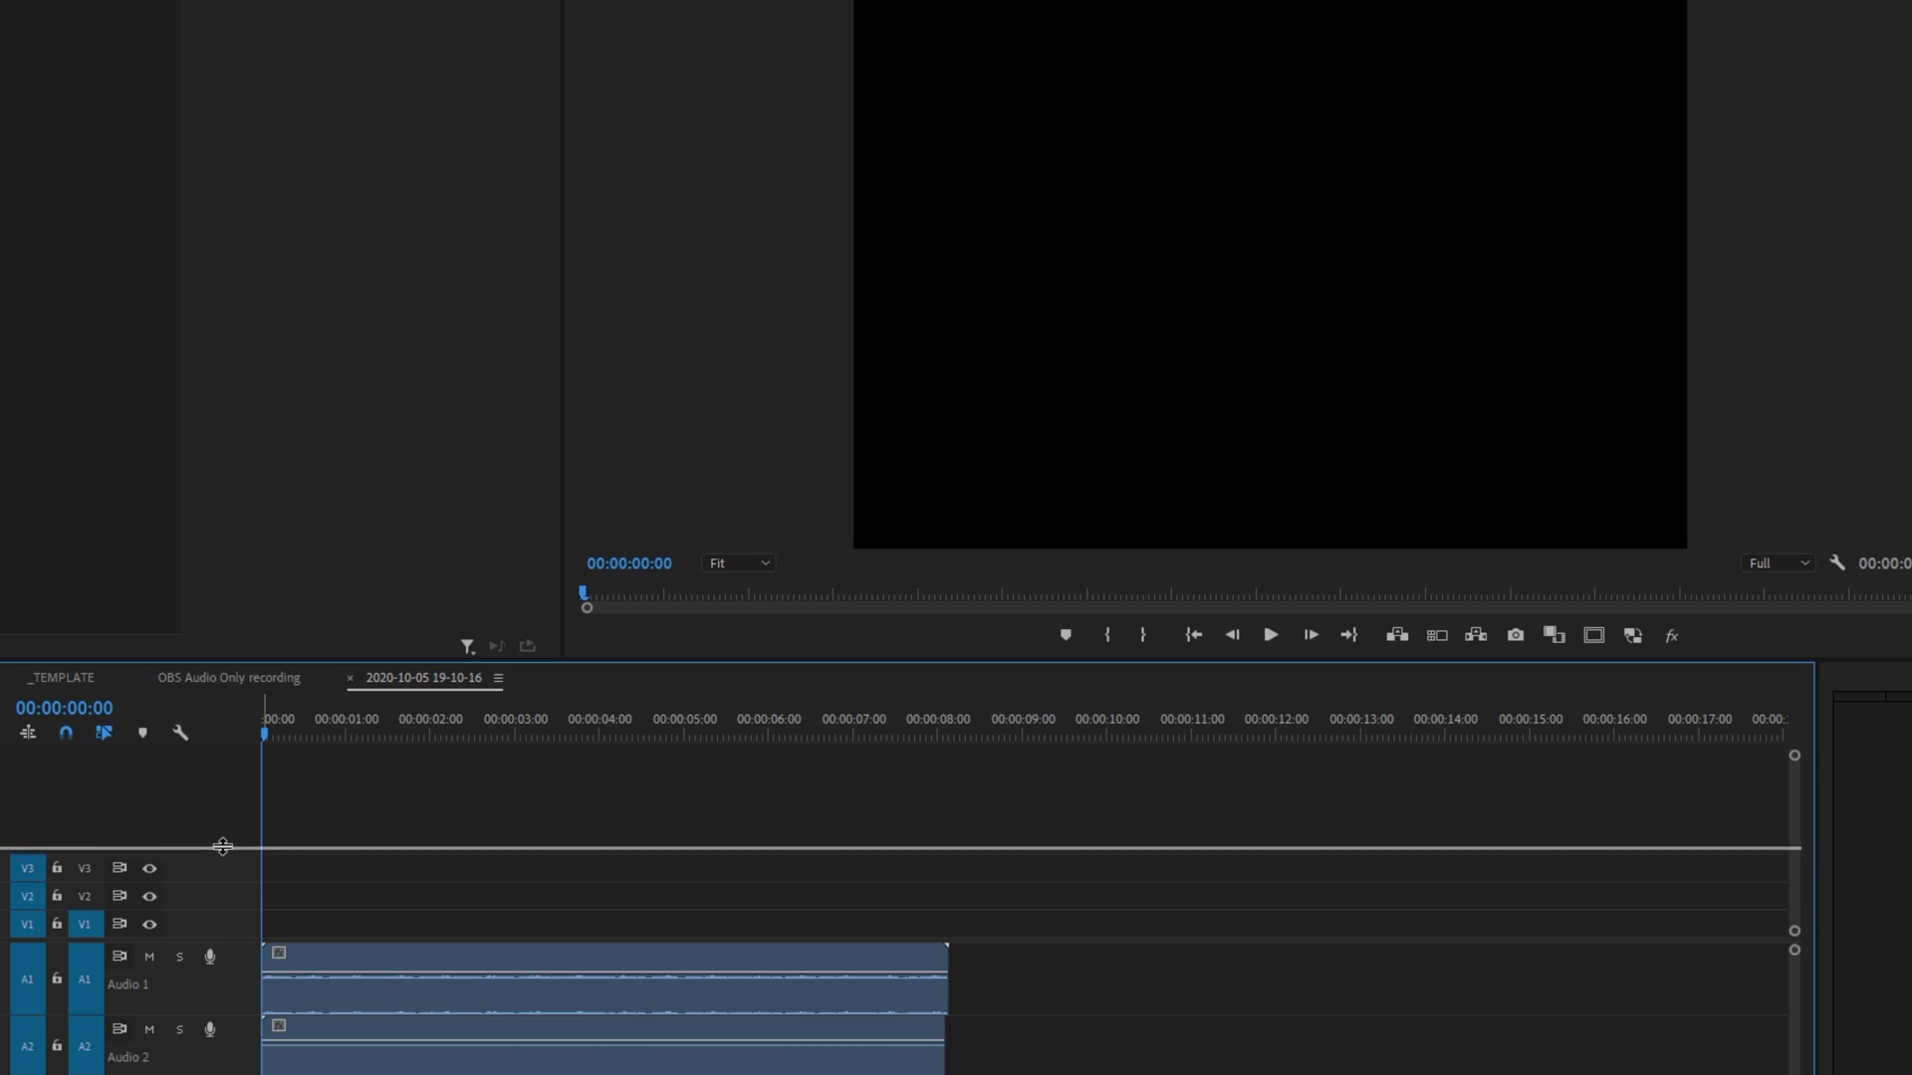
Step: Adjust the gain of the clip on Audio 1 by 20 dB and fit the clips' full length in the timeline
{"action": "left_click", "coordinate": [356, 880]}
{"action": "type", "text": "g20"}
{"action": "key", "text": "Return"}
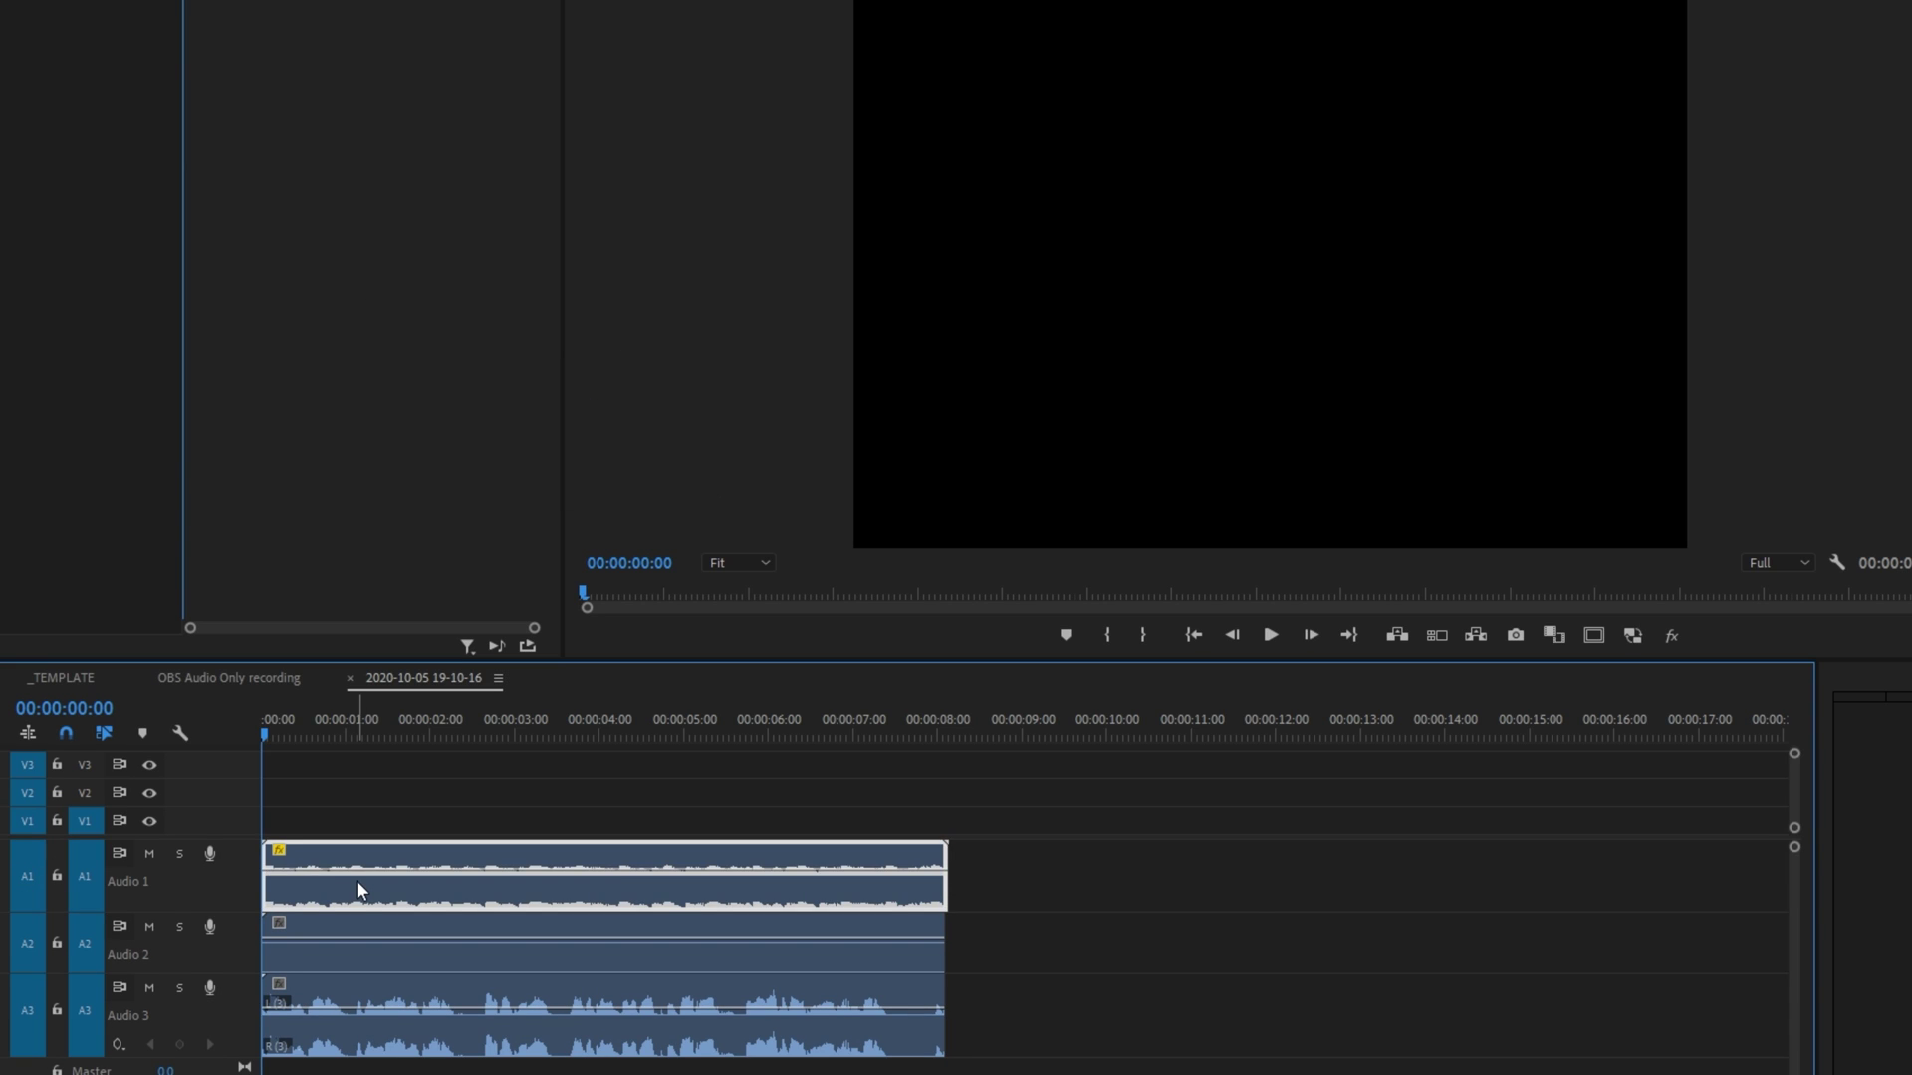
{"action": "scroll", "coordinate": [357, 880], "scroll_direction": "up", "scroll_amount": 4}
{"action": "scroll", "coordinate": [369, 872], "scroll_direction": "up", "scroll_amount": 2}
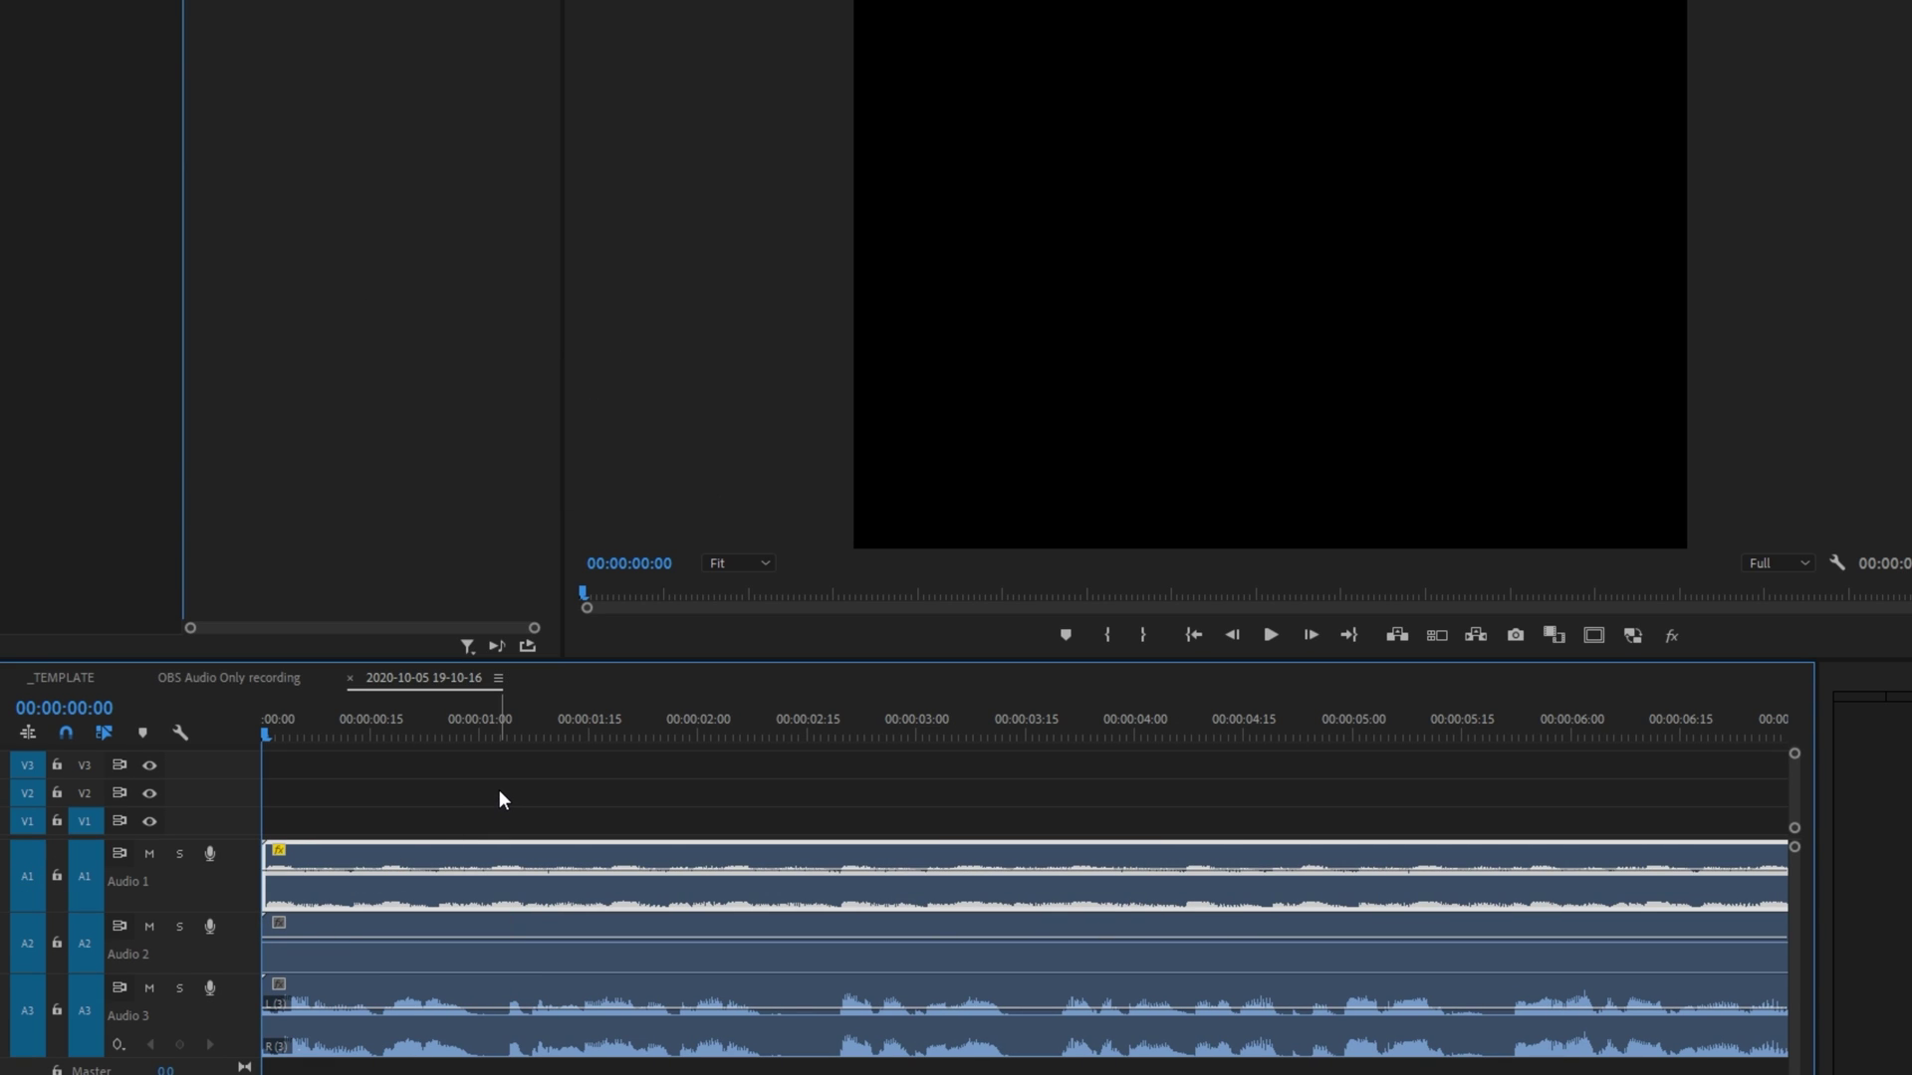
{"action": "left_click", "coordinate": [499, 790]}
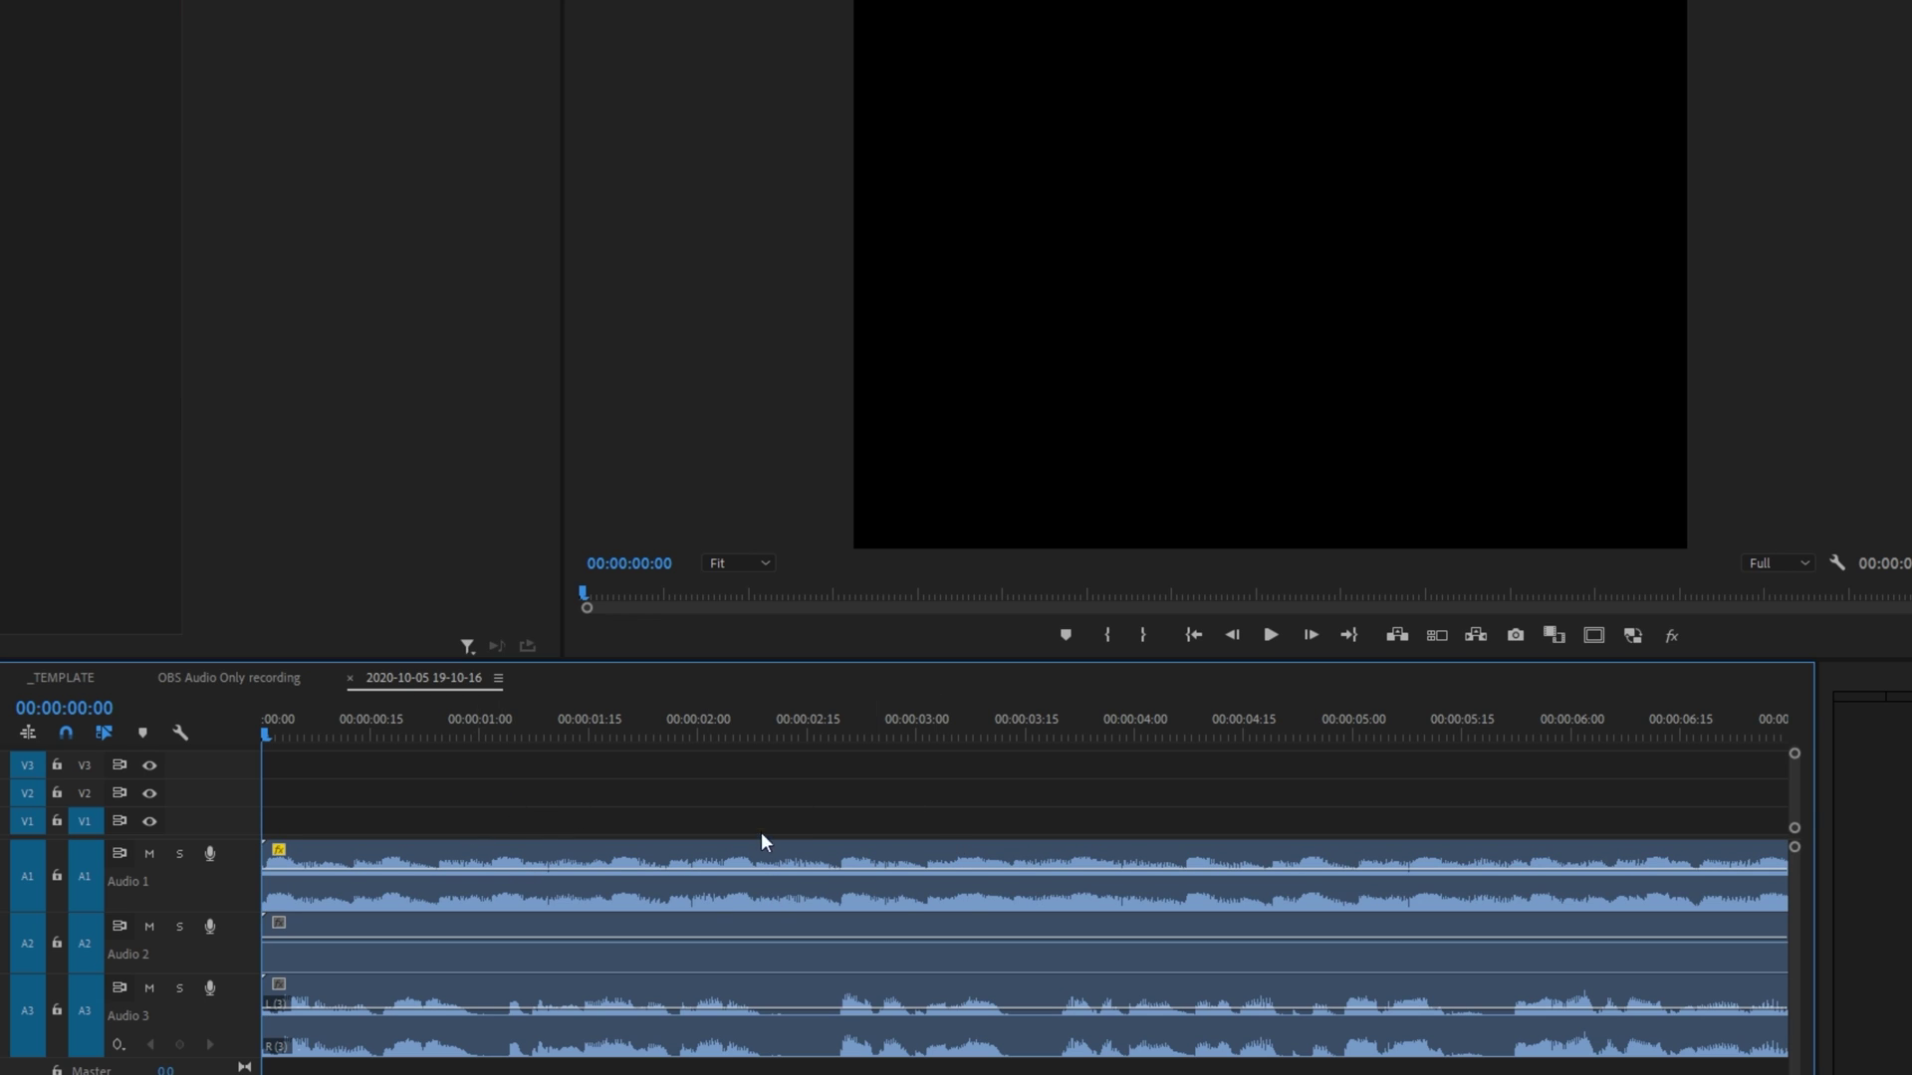
{"action": "key", "text": "minus"}
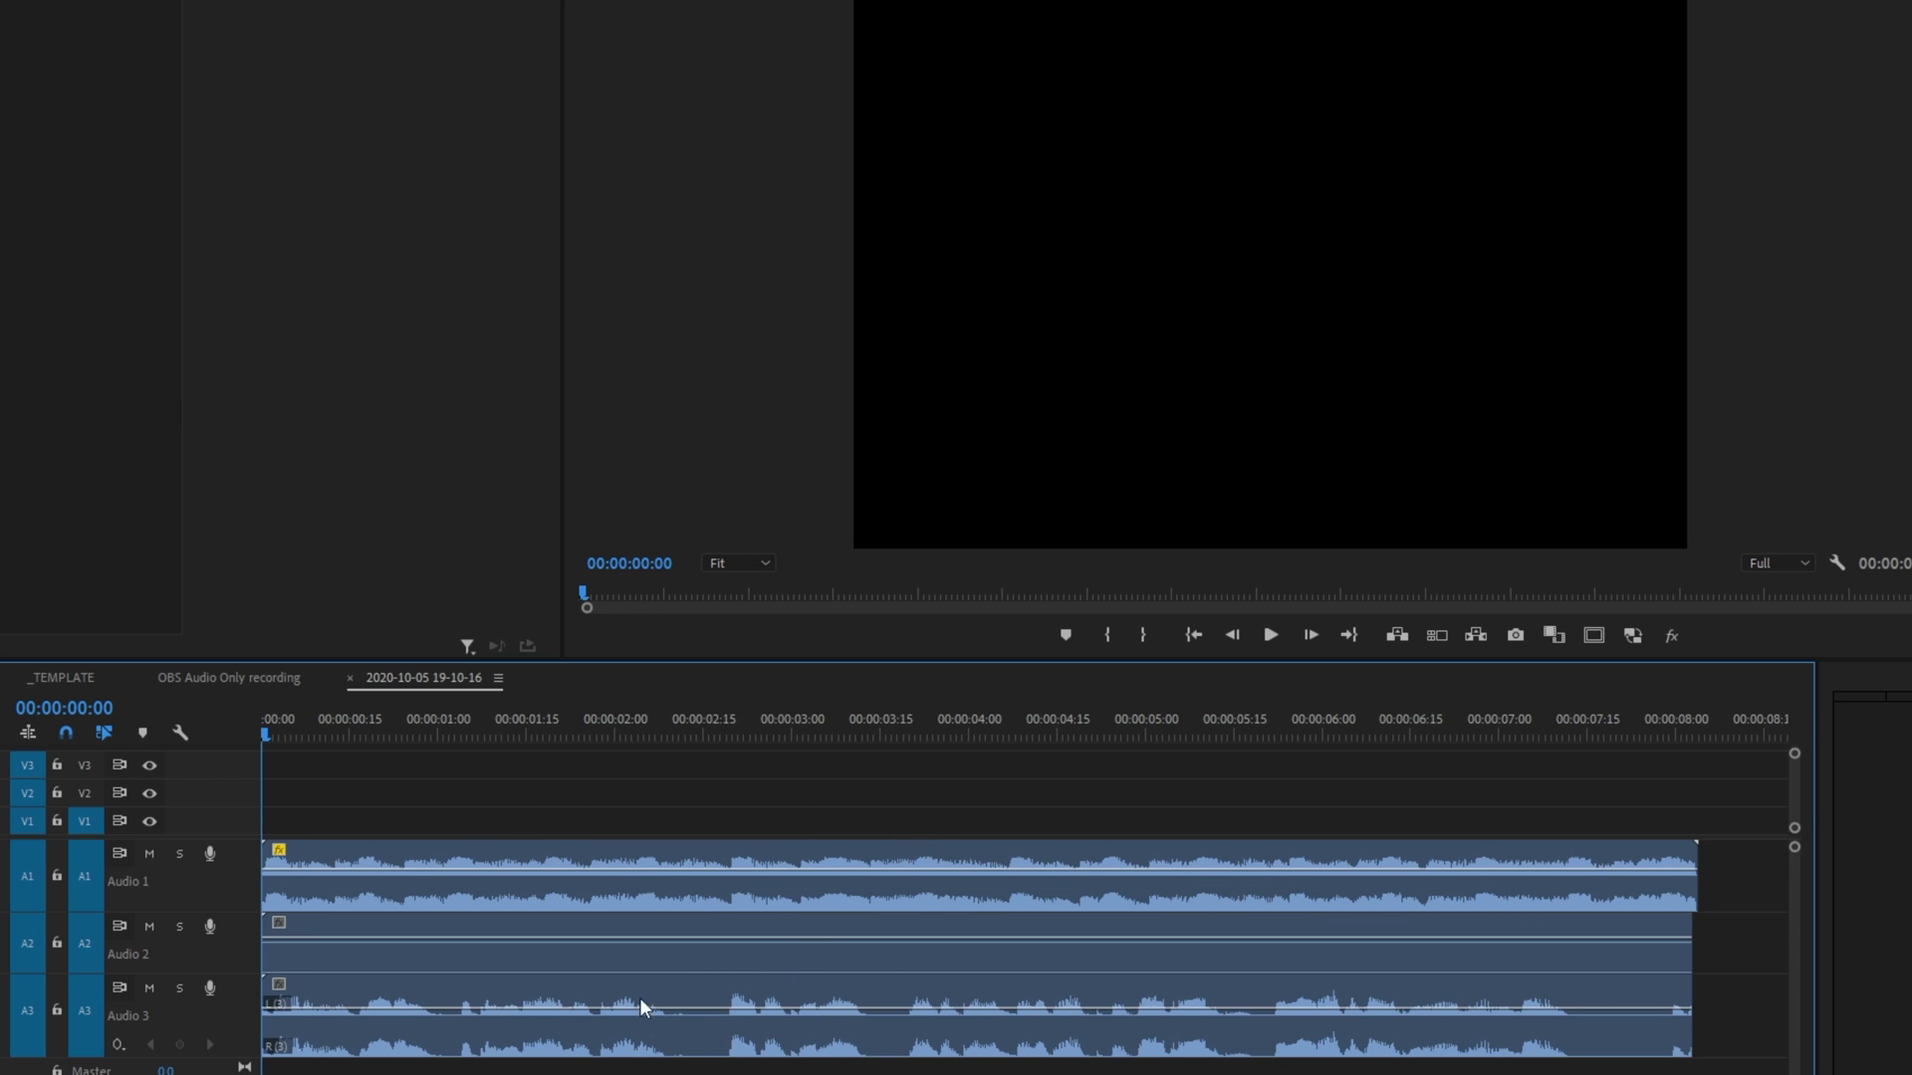
{"action": "key", "text": "space"}
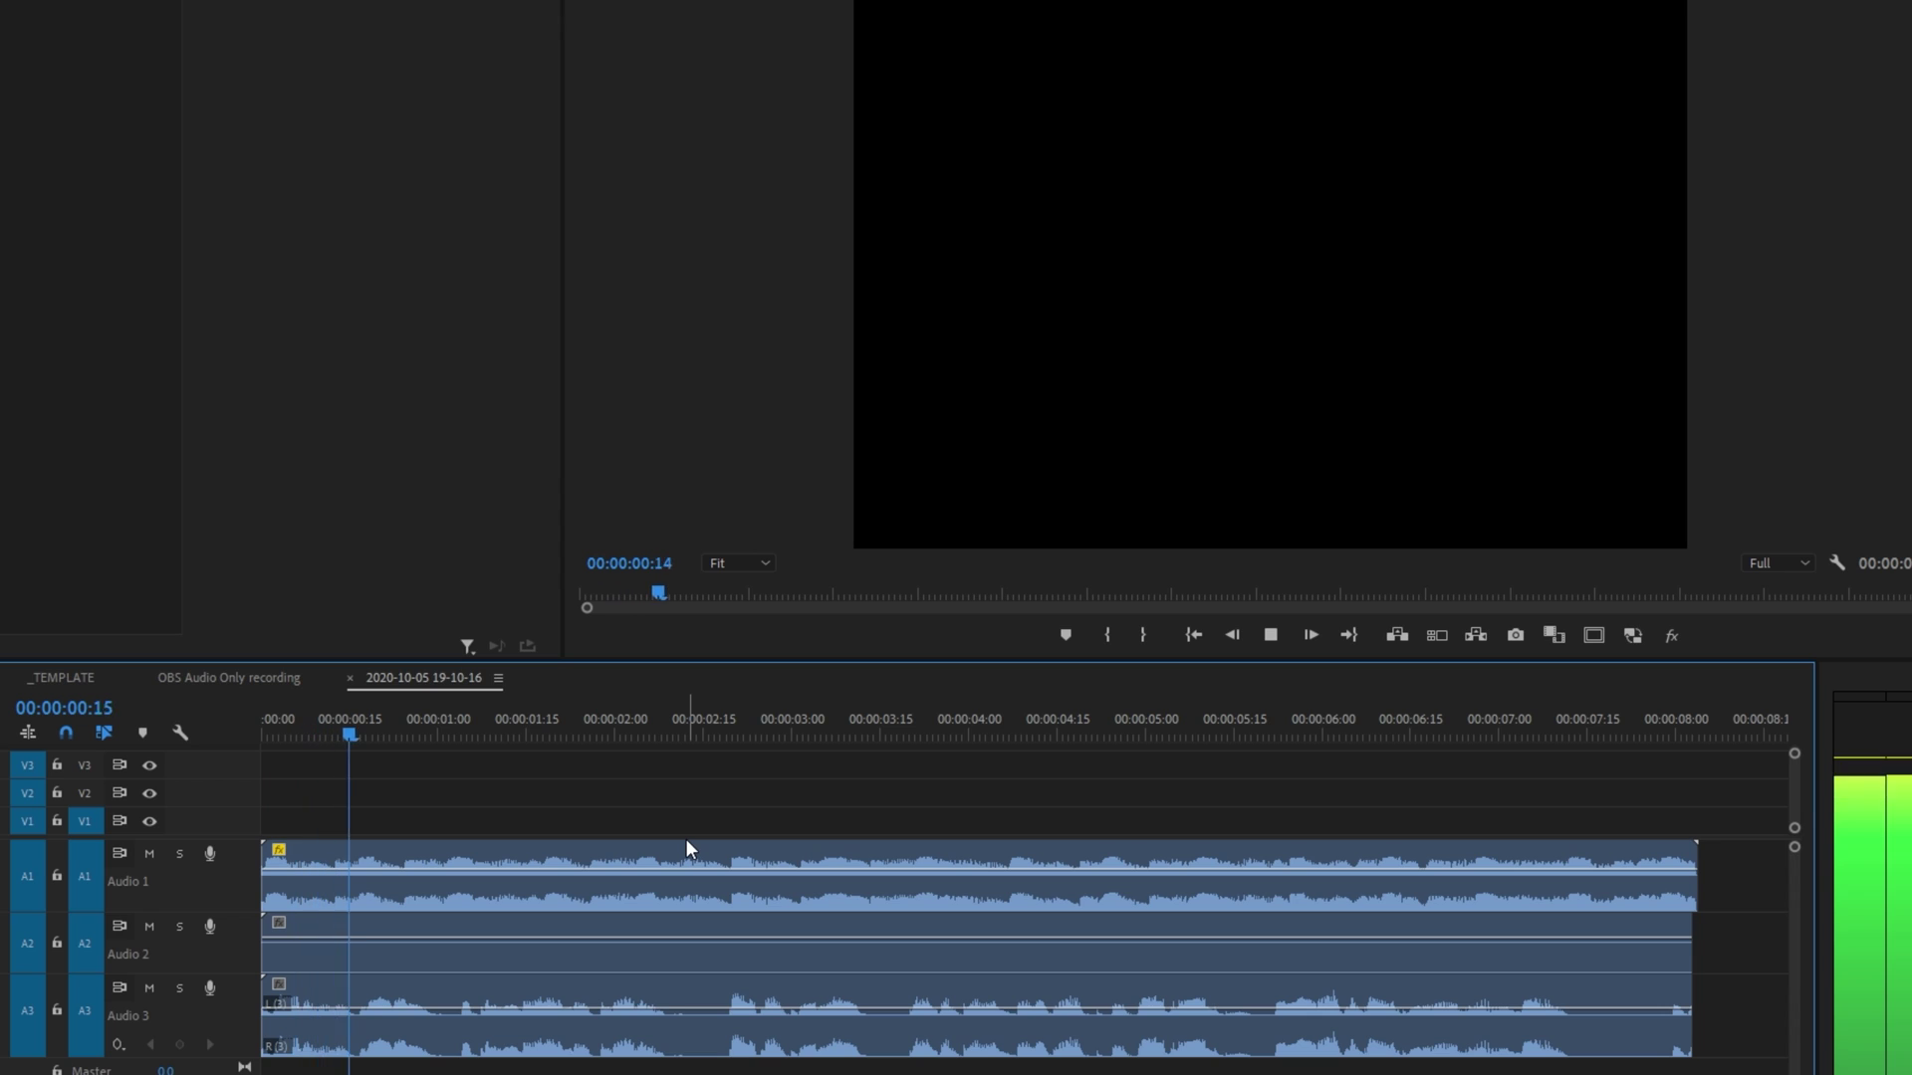
{"action": "key", "text": "space"}
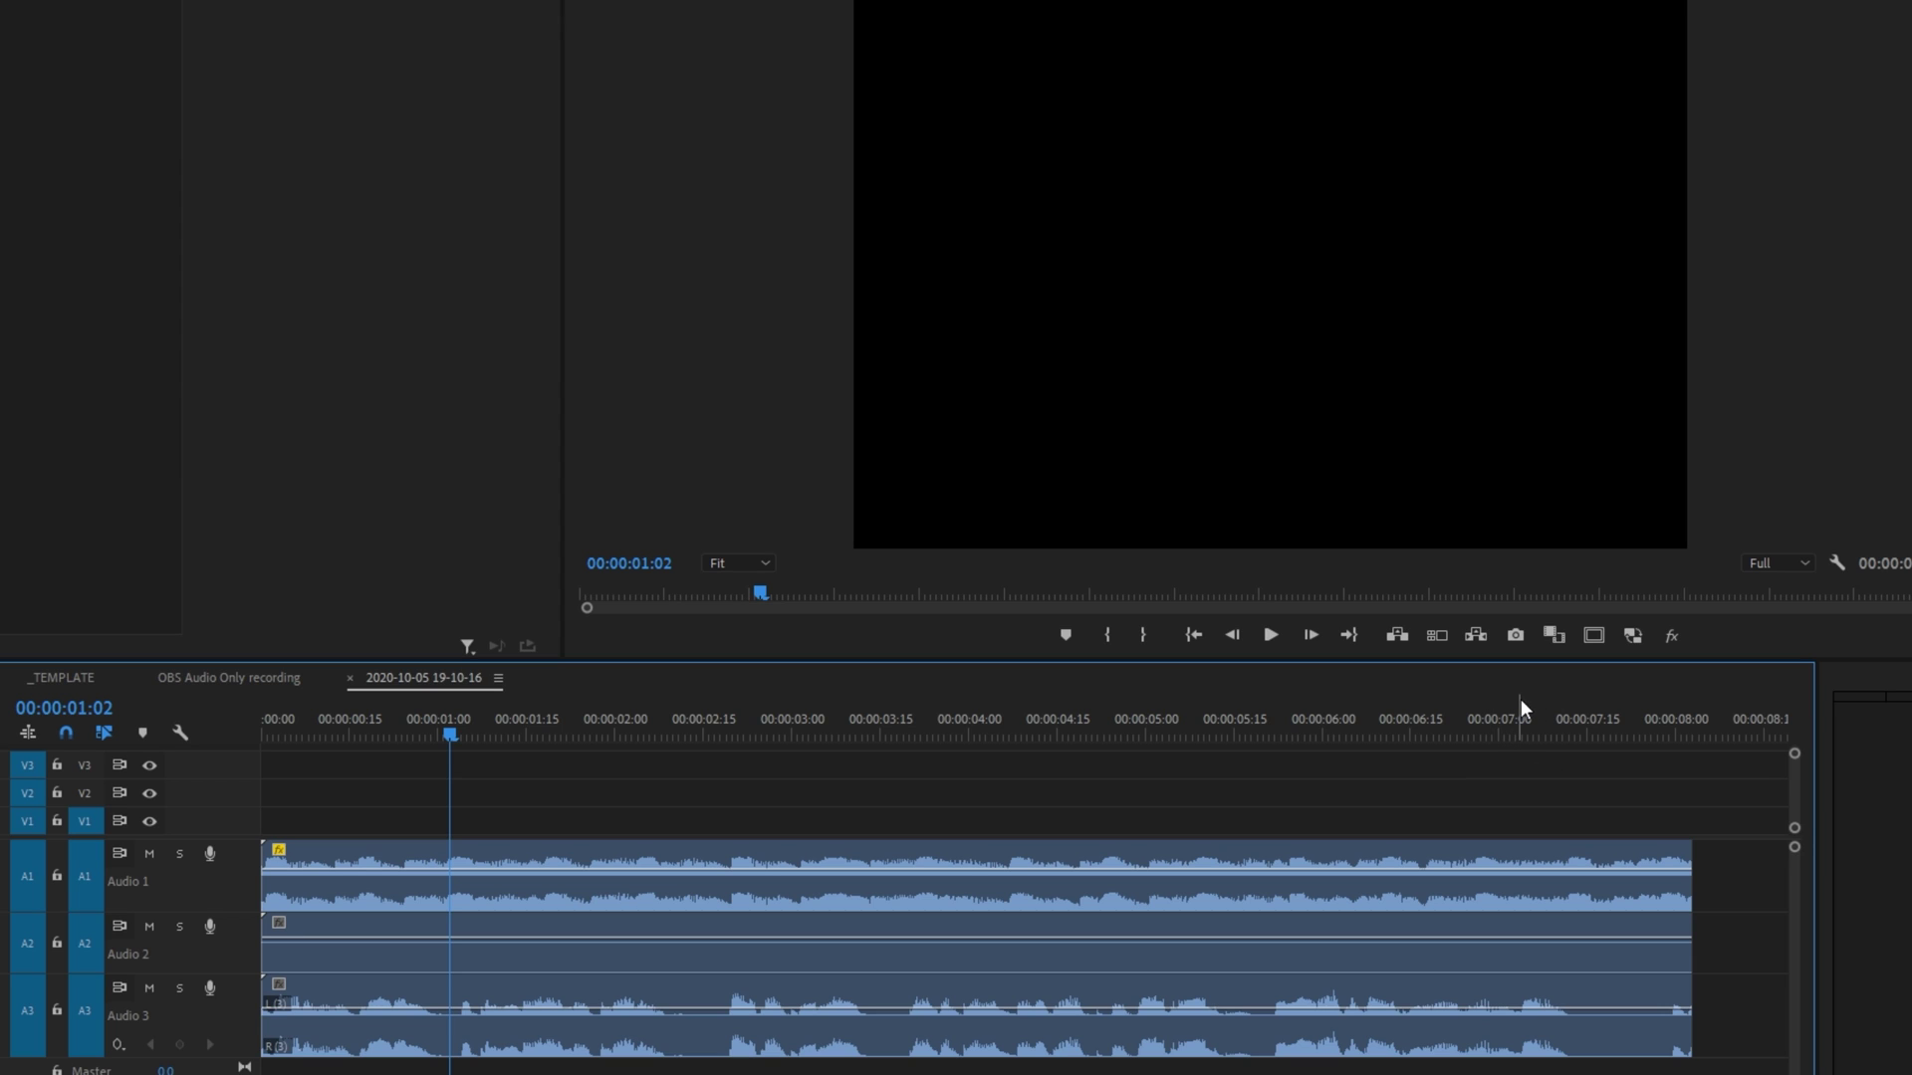
{"action": "left_click", "coordinate": [349, 677]}
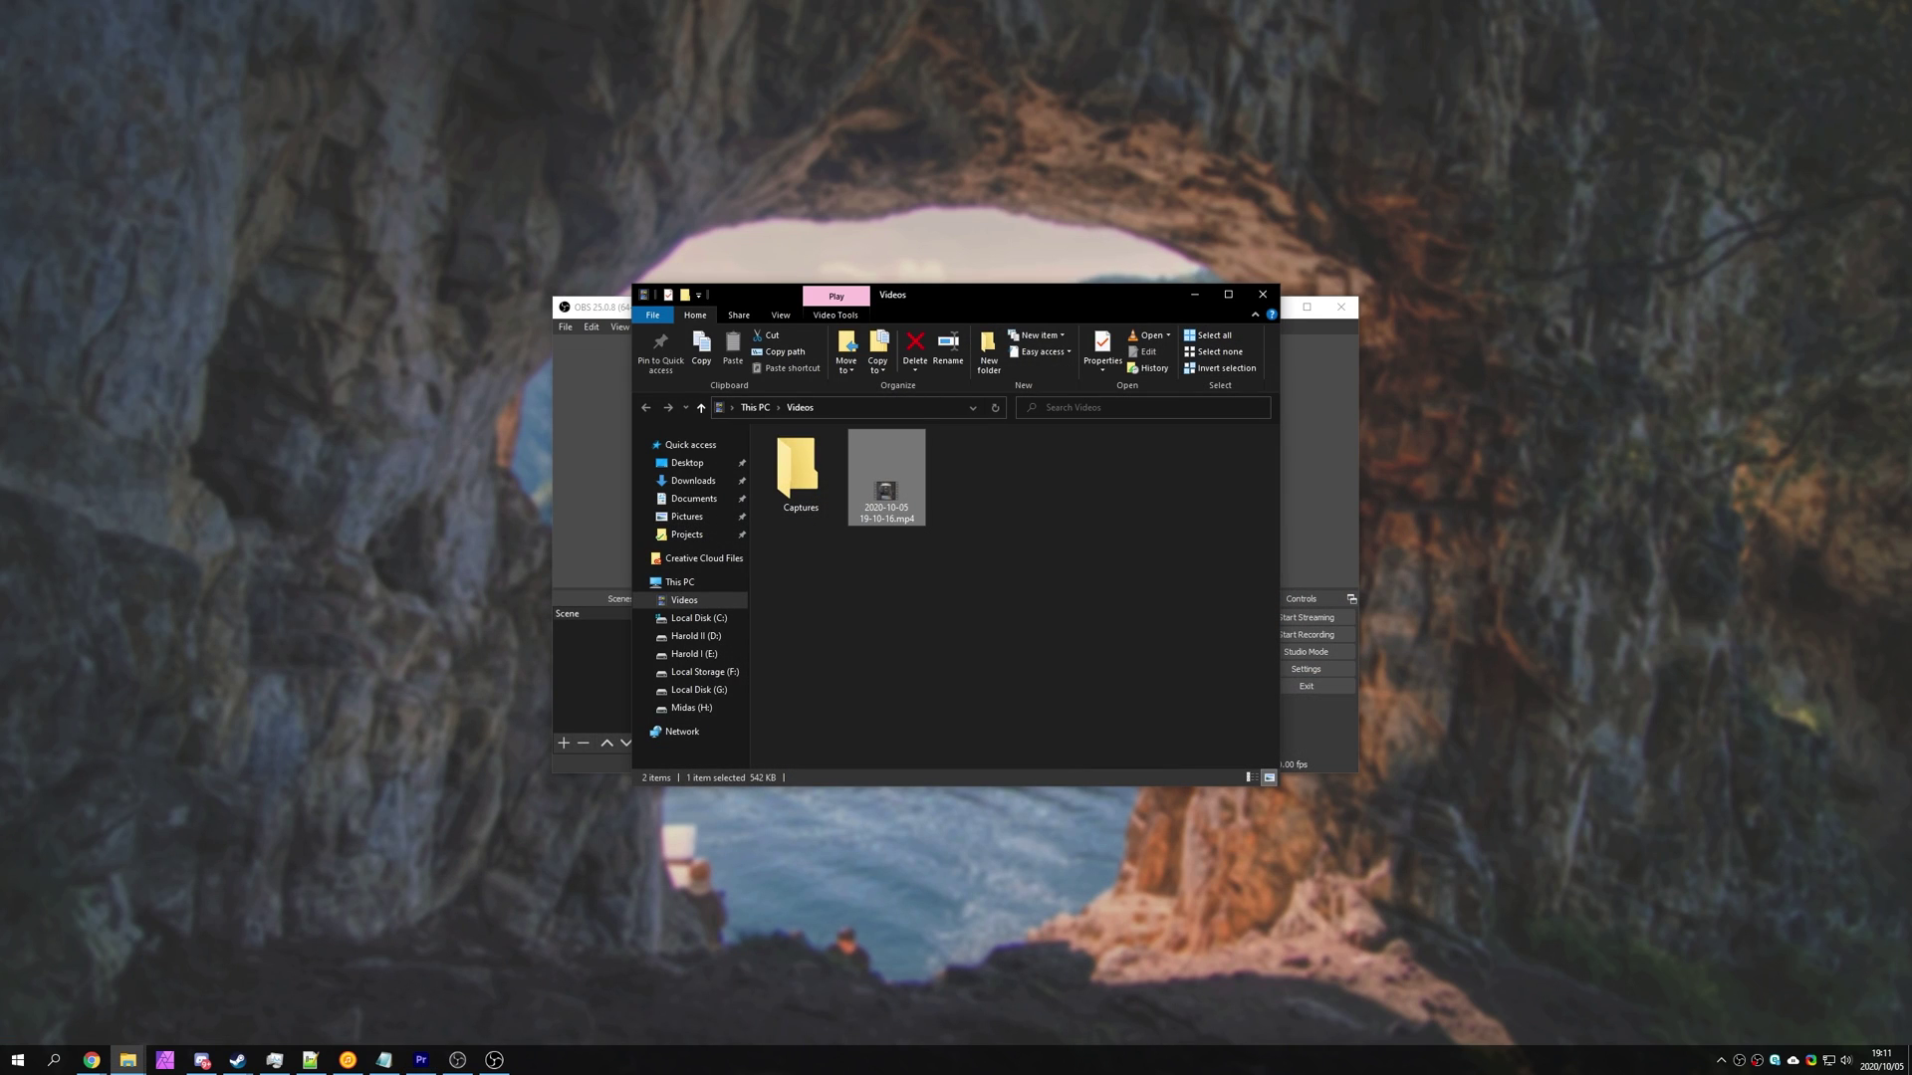
Step: Minimize the Videos folder window and set the recording container format to matroska (Audio) in OBS
{"action": "left_click", "coordinate": [1194, 295]}
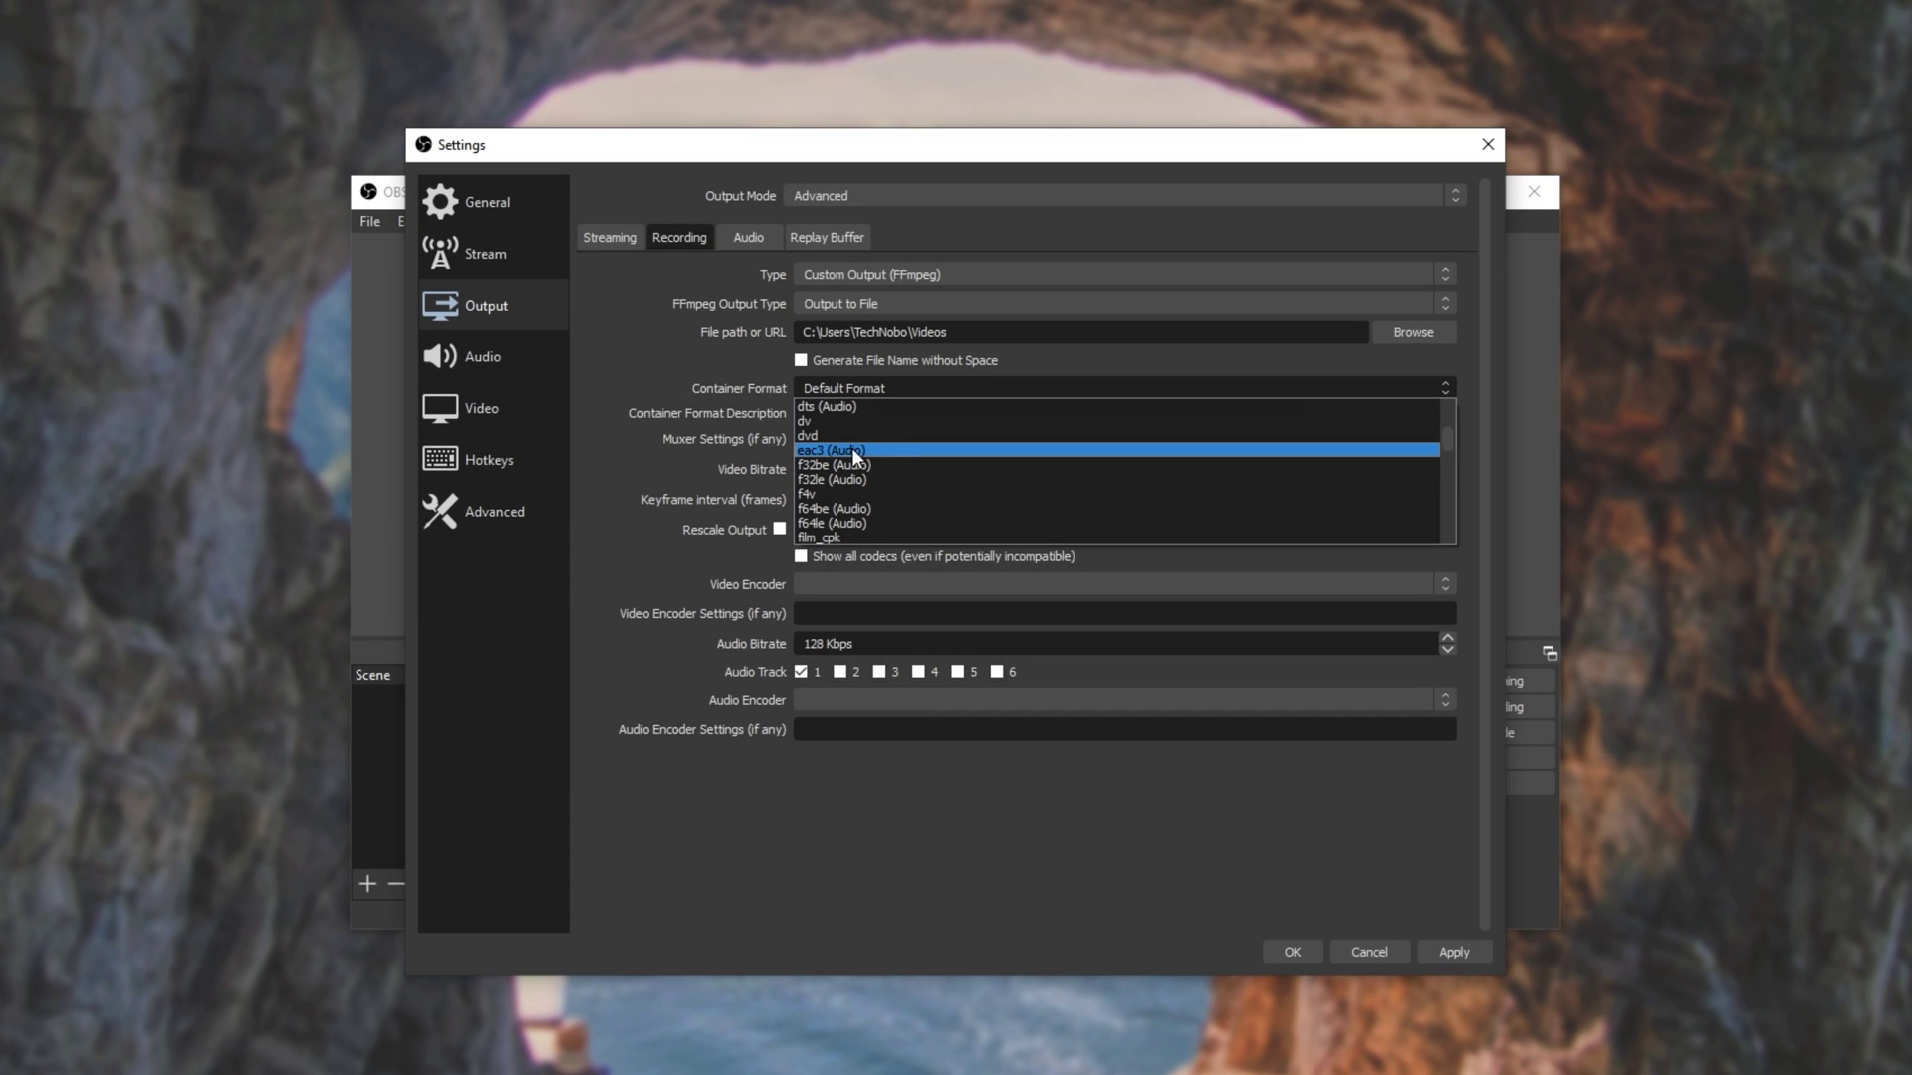
{"action": "scroll", "coordinate": [912, 517], "scroll_direction": "down", "scroll_amount": 3}
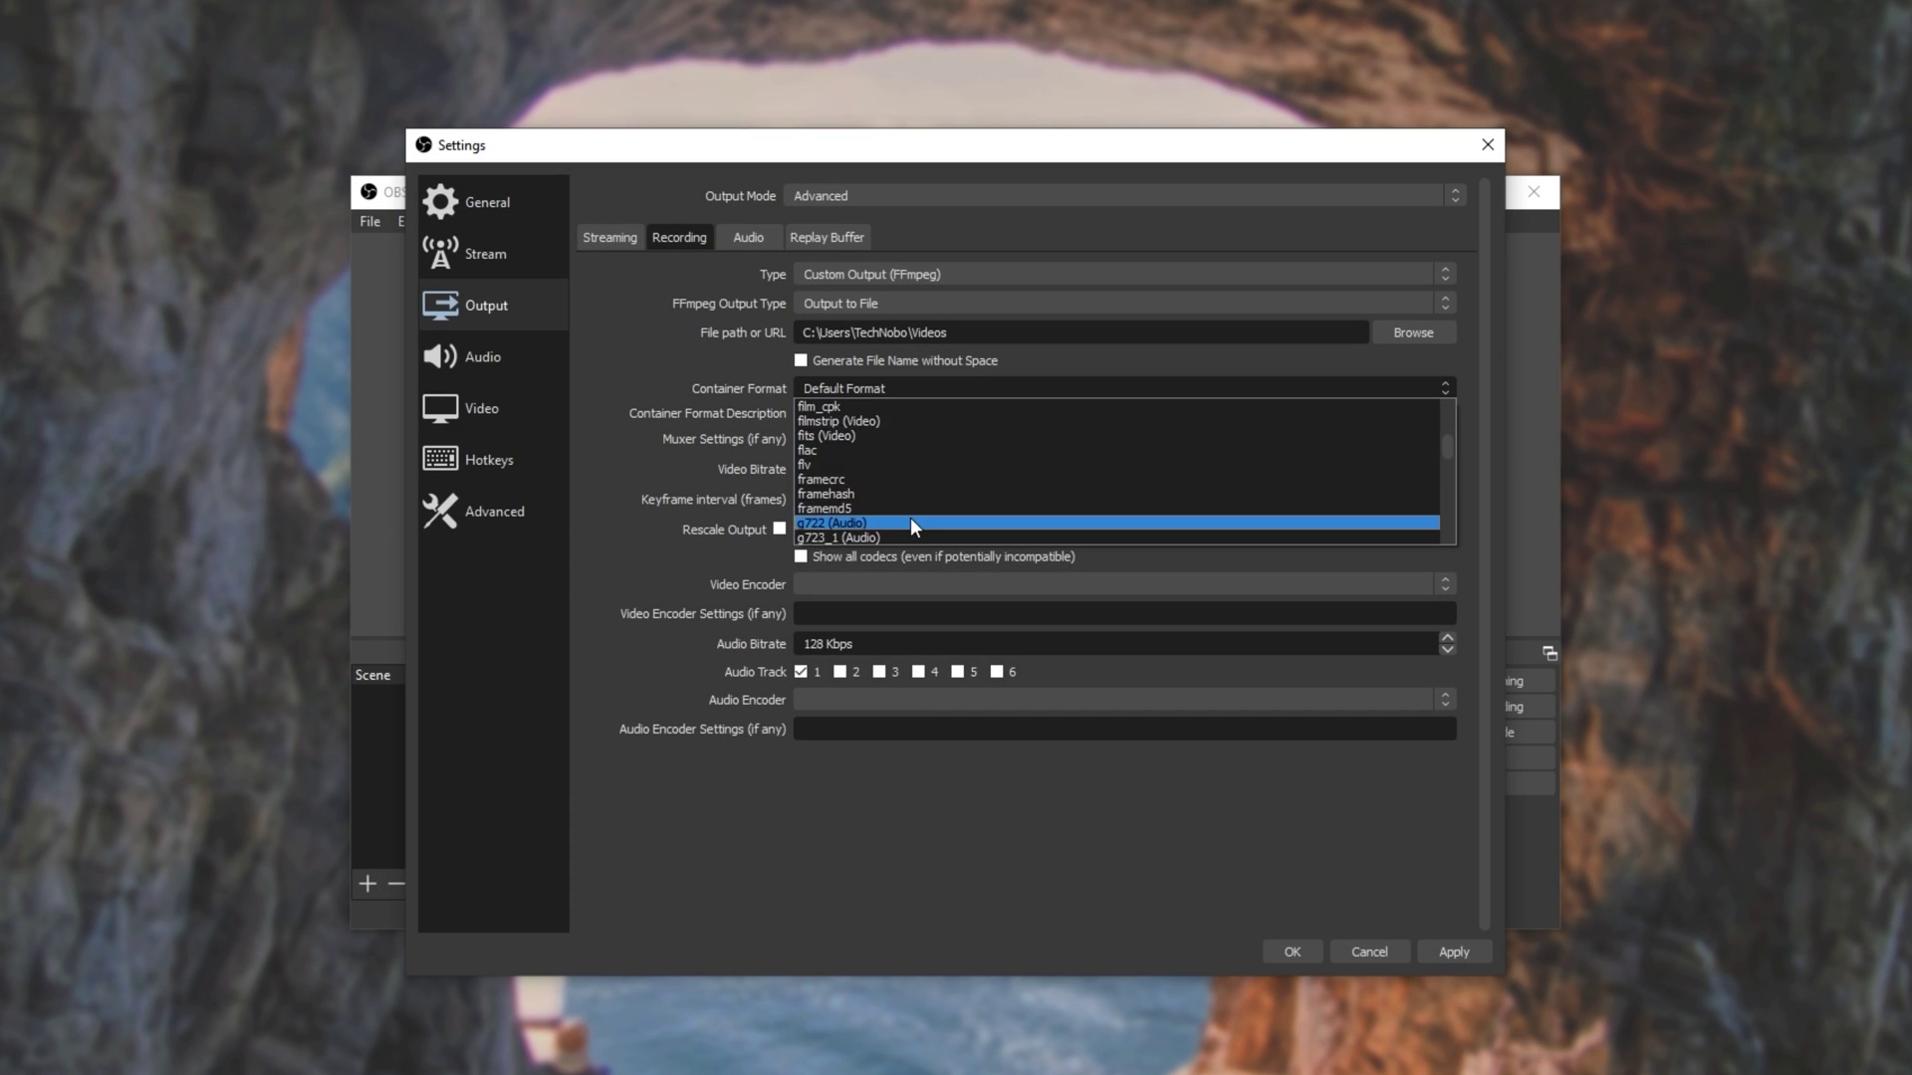
{"action": "scroll", "coordinate": [887, 464], "scroll_direction": "down", "scroll_amount": 9}
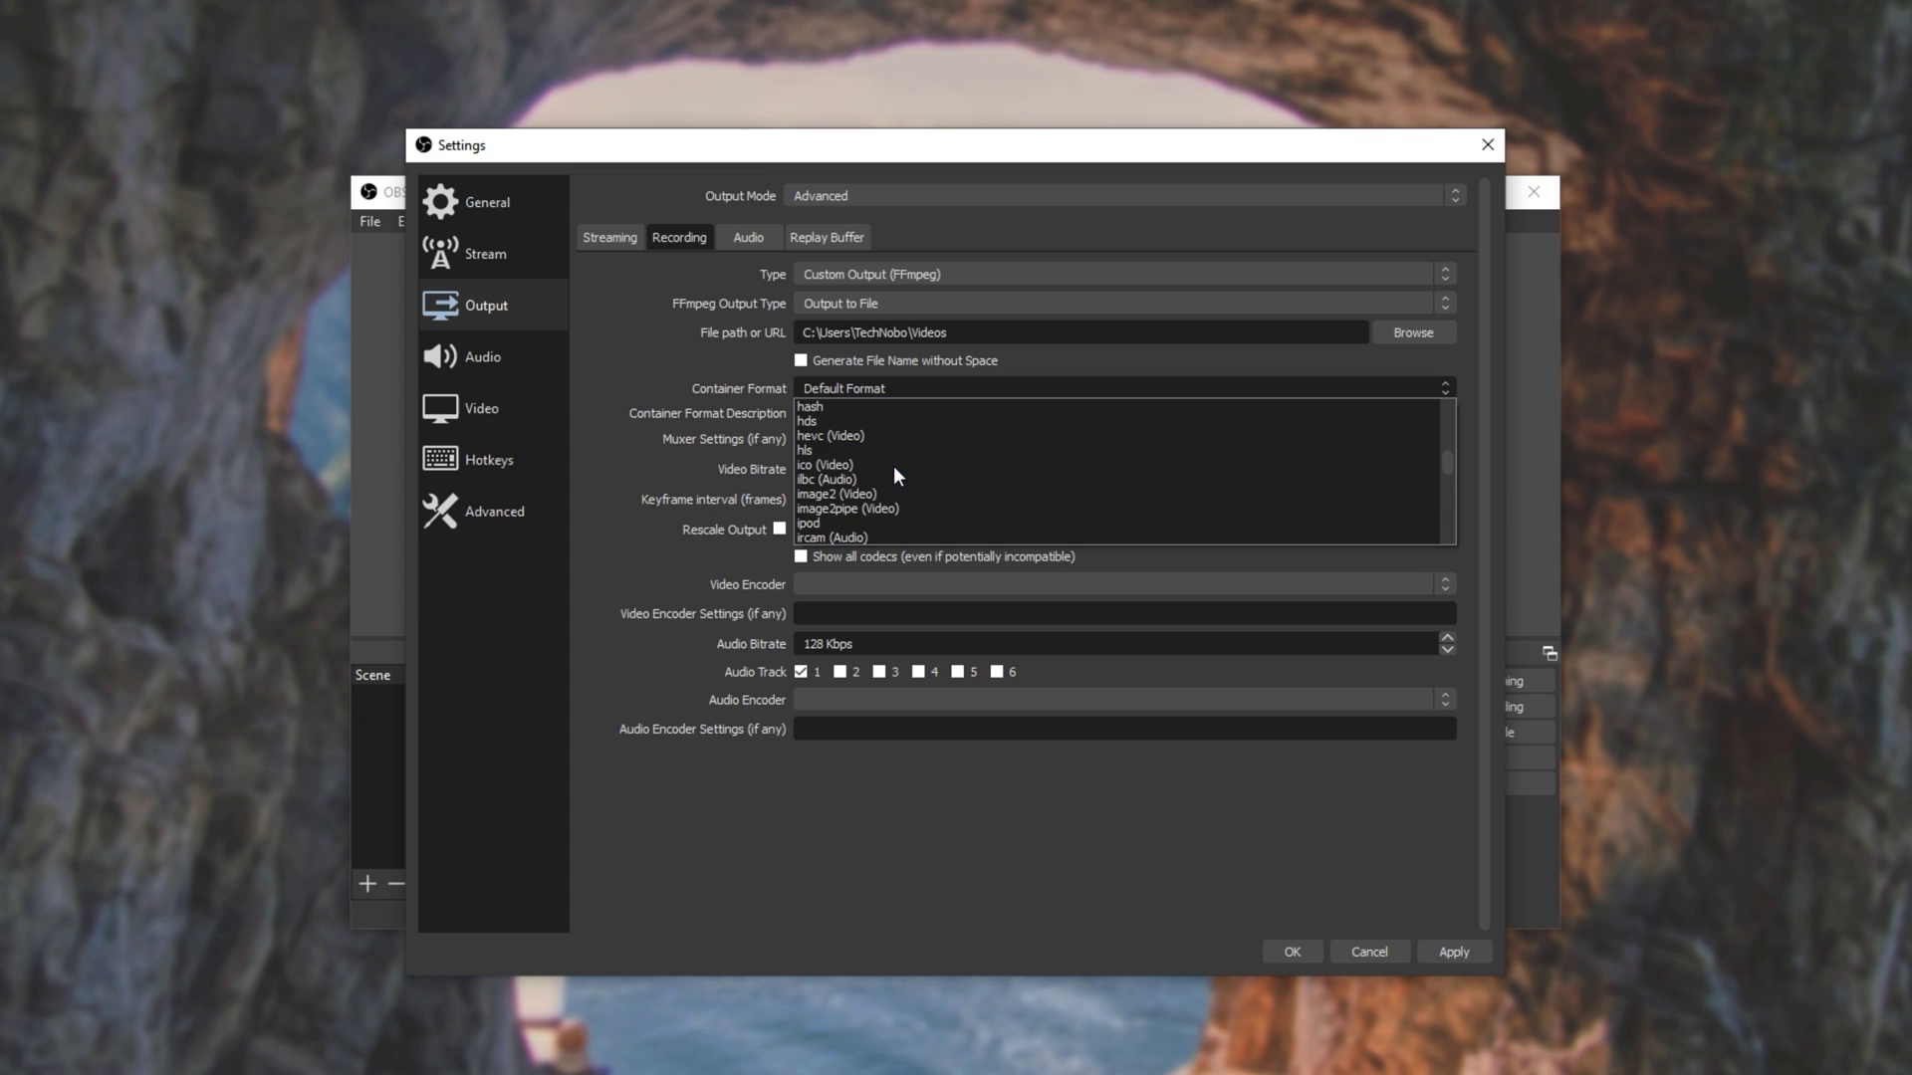
{"action": "scroll", "coordinate": [911, 478], "scroll_direction": "down", "scroll_amount": 2}
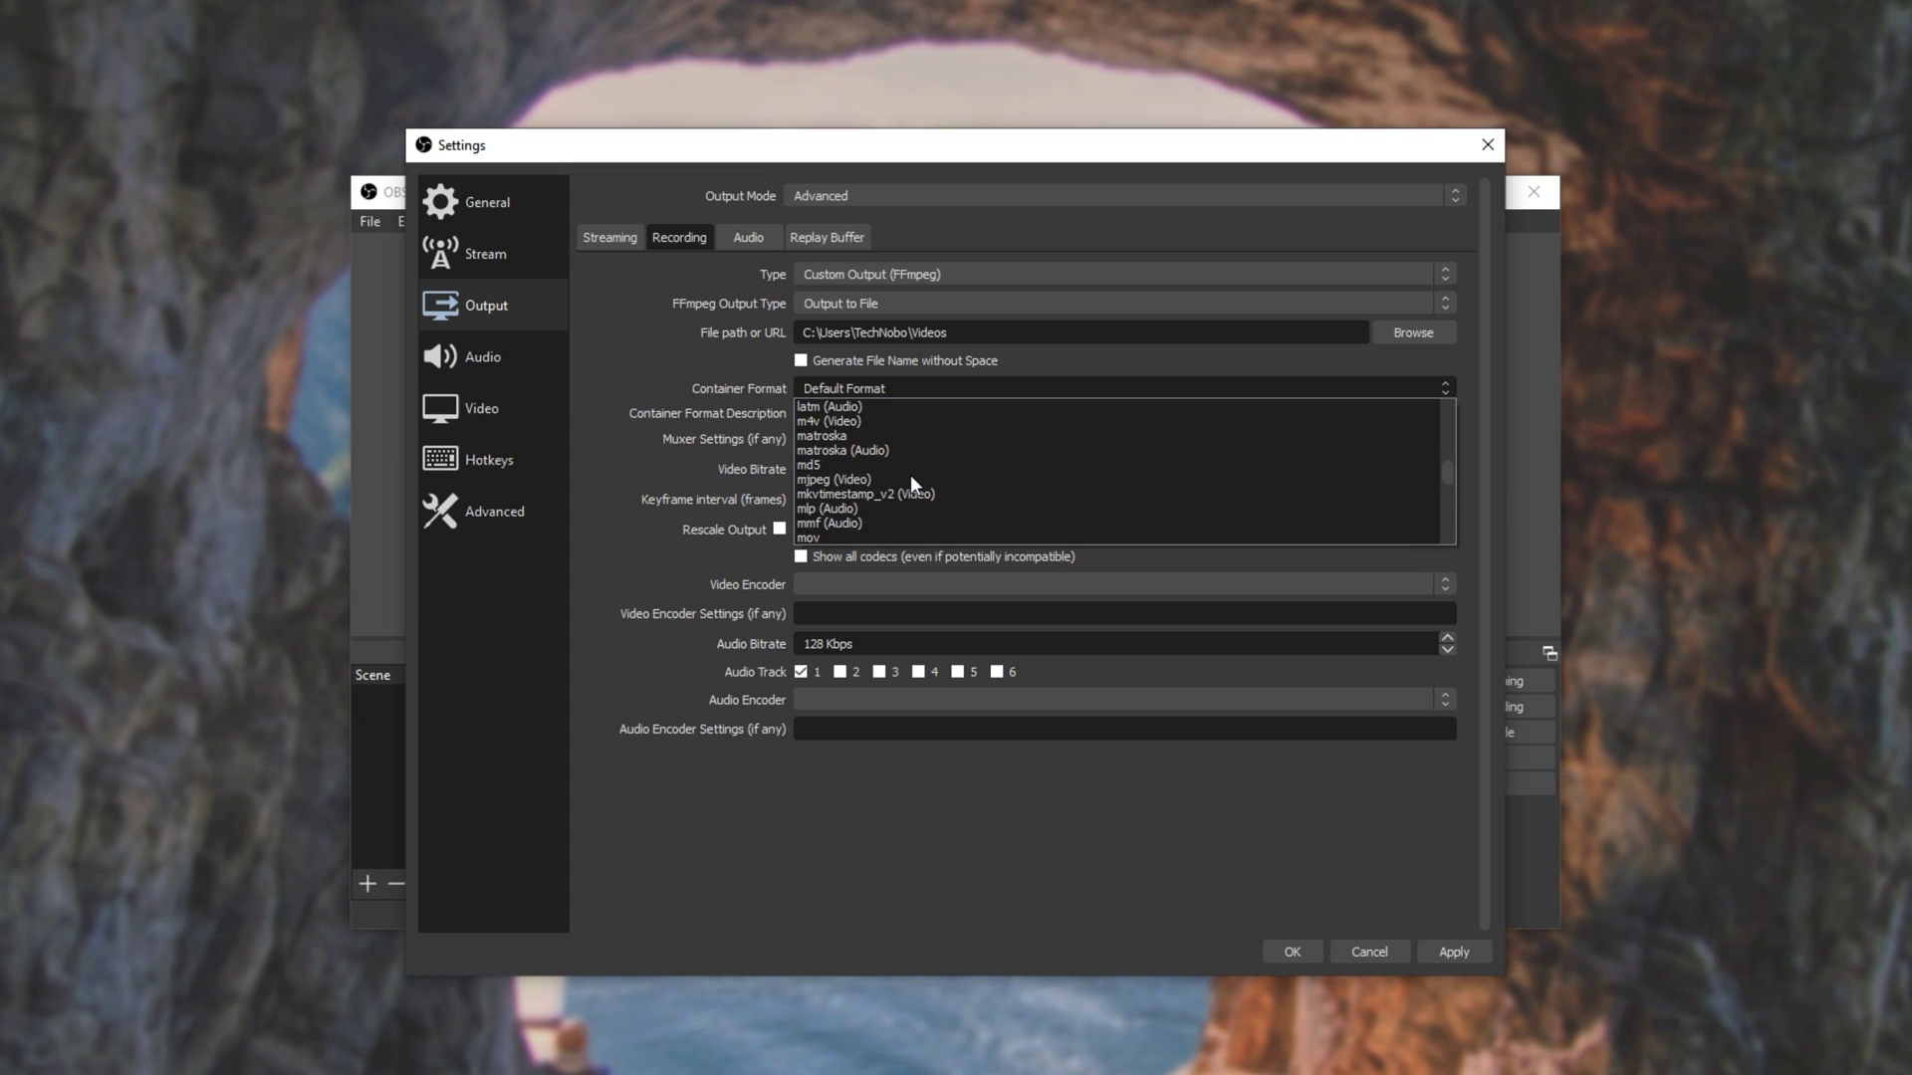
{"action": "left_click", "coordinate": [839, 451]}
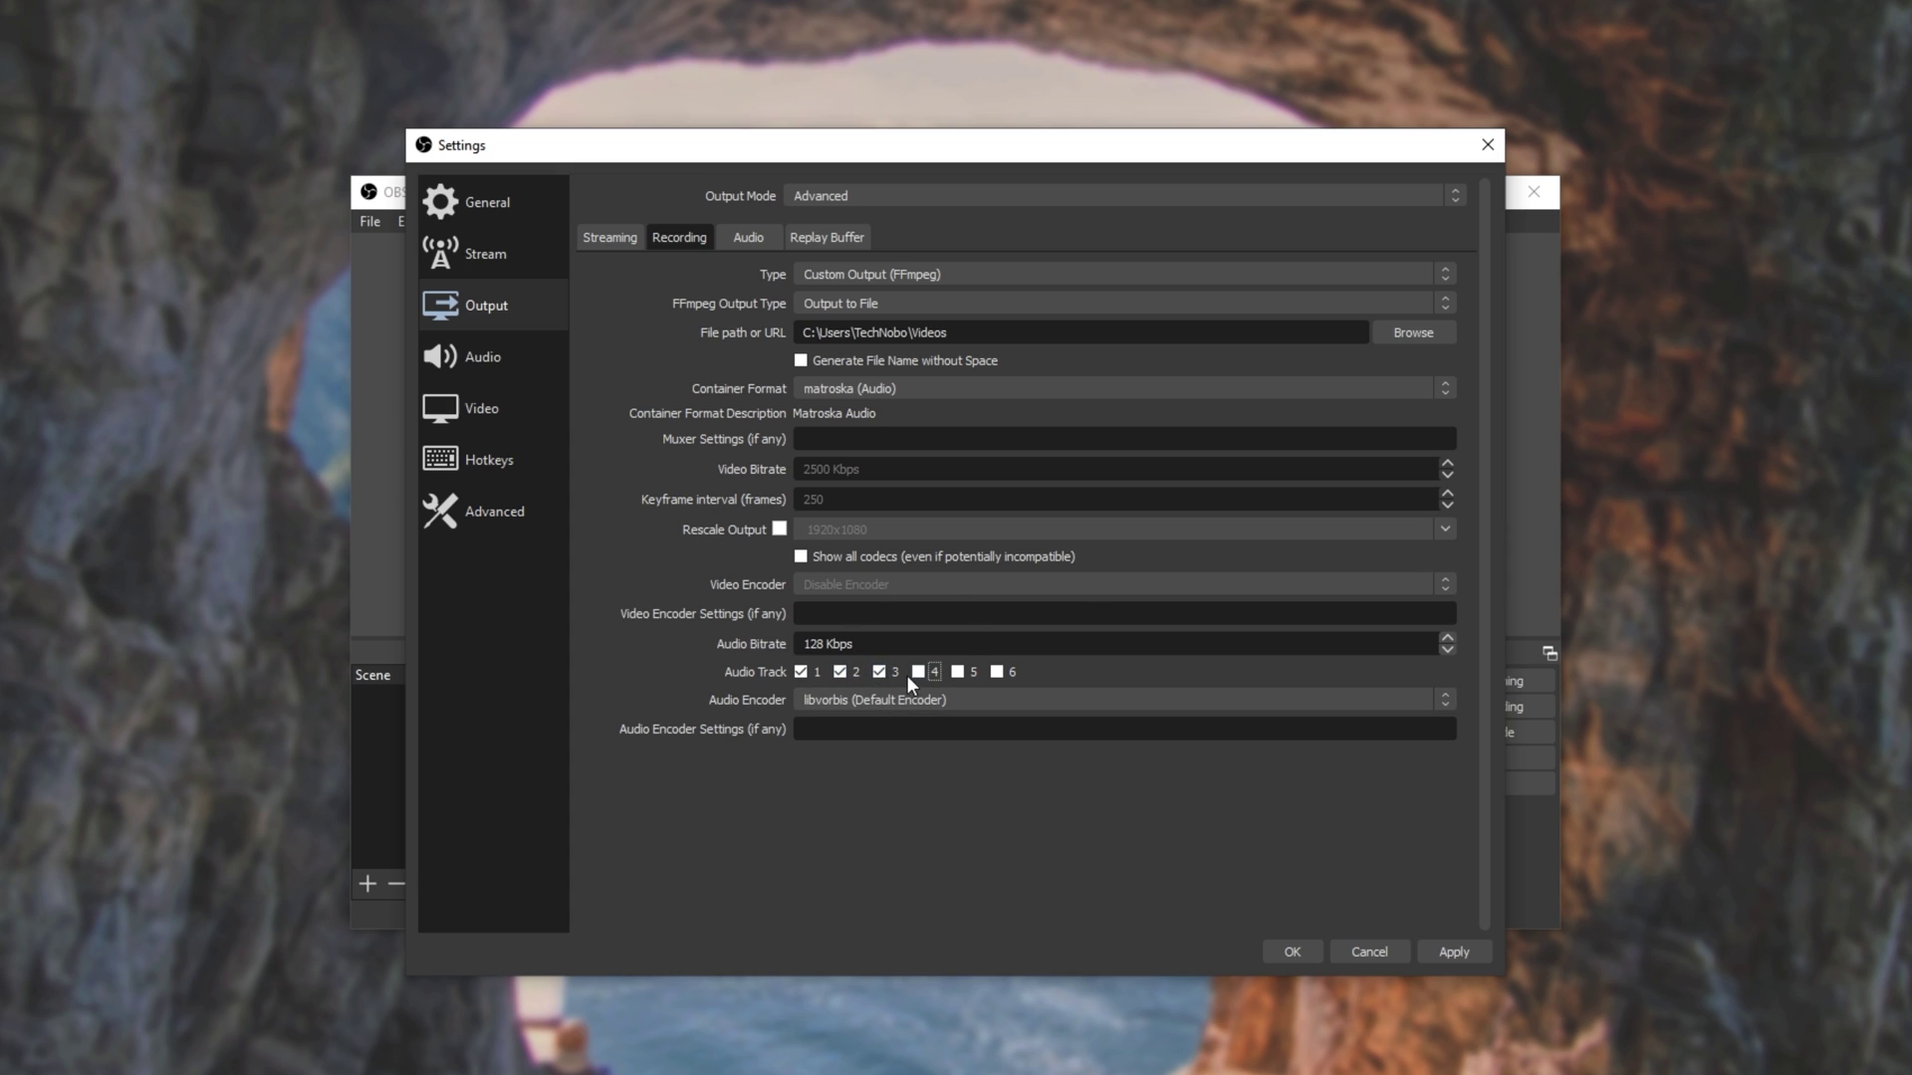
Step: Exclude audio track 1 so that tracks 2, 3 and 4 are recorded, and set the audio bitrate to 512 Kbps
{"action": "left_click", "coordinate": [801, 672]}
{"action": "key", "text": "shift+Tab"}
{"action": "type", "text": "320"}
{"action": "key", "text": "BackSpace"}
{"action": "key", "text": "BackSpace"}
{"action": "key", "text": "BackSpace"}
{"action": "type", "text": "512"}
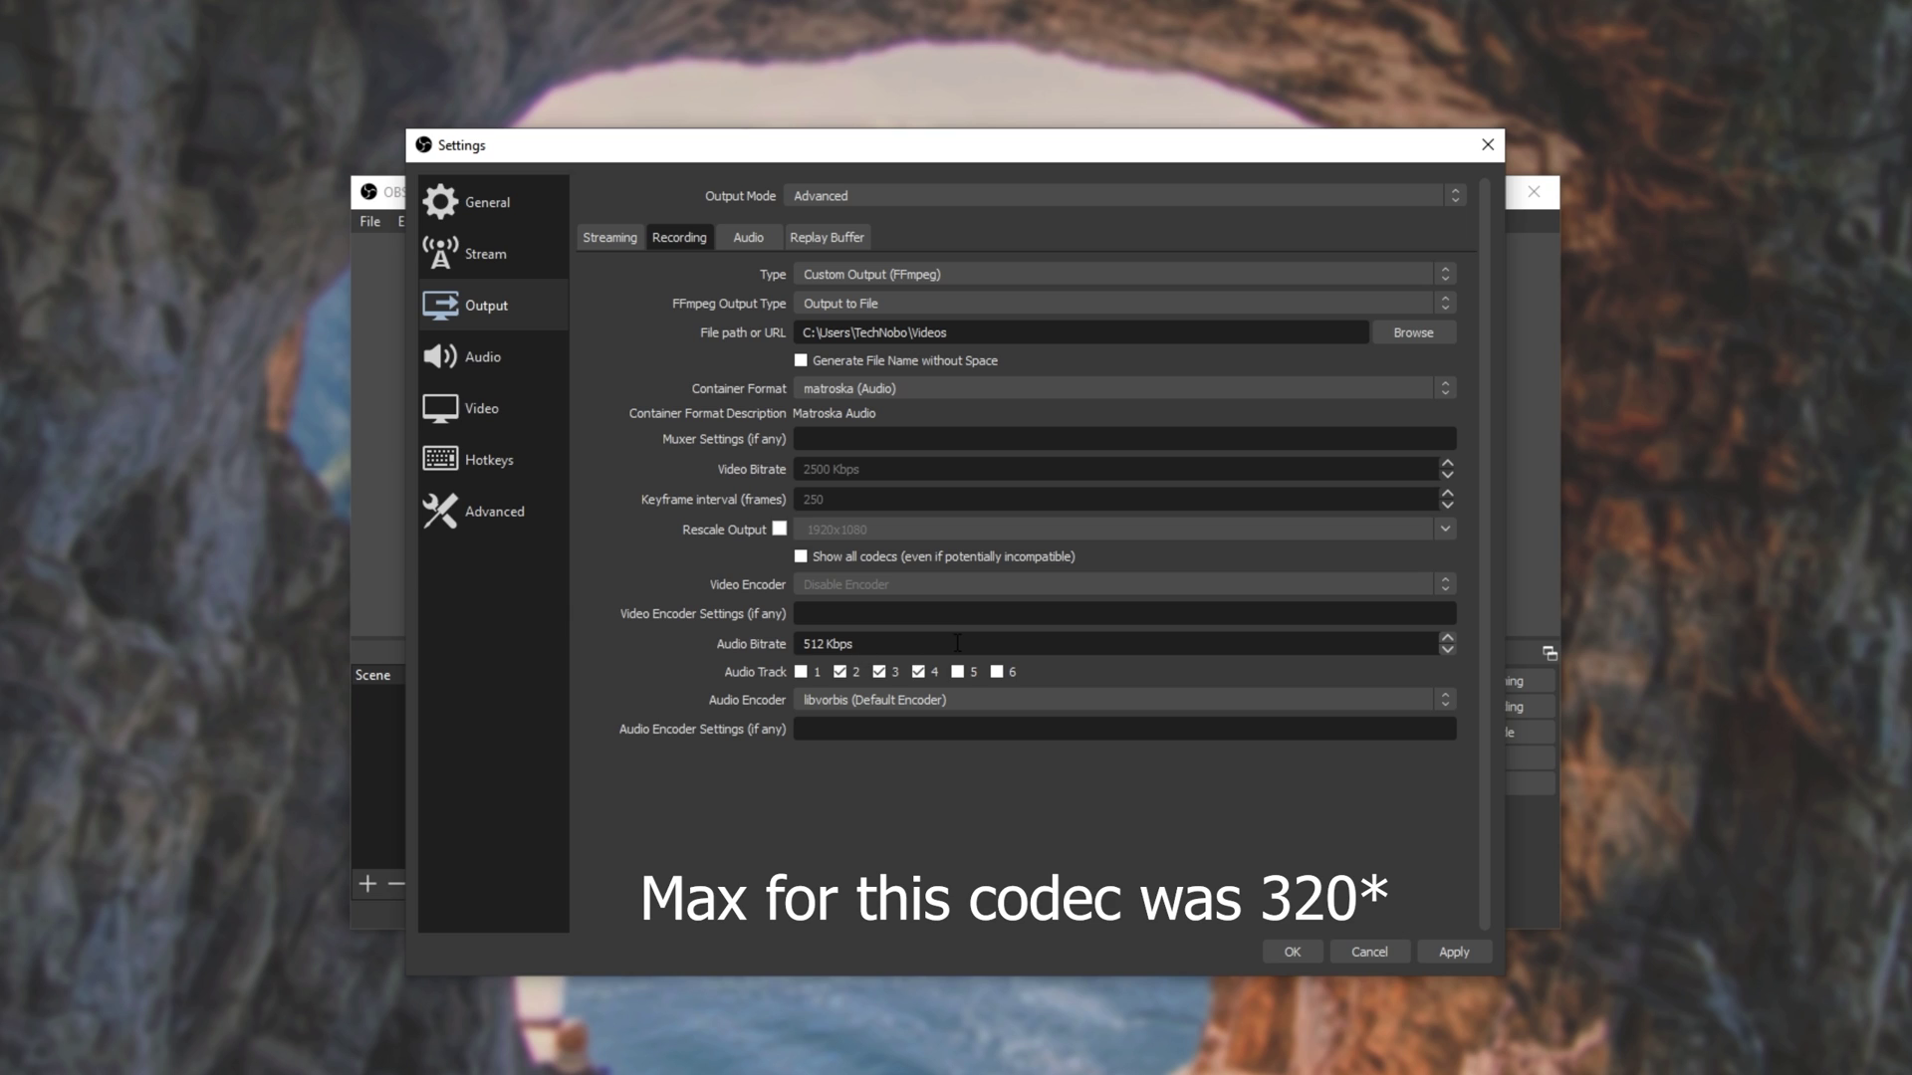
Step: Keep libvorbis as the audio encoder, save the settings, and try to start a recording
{"action": "left_click", "coordinate": [946, 699]}
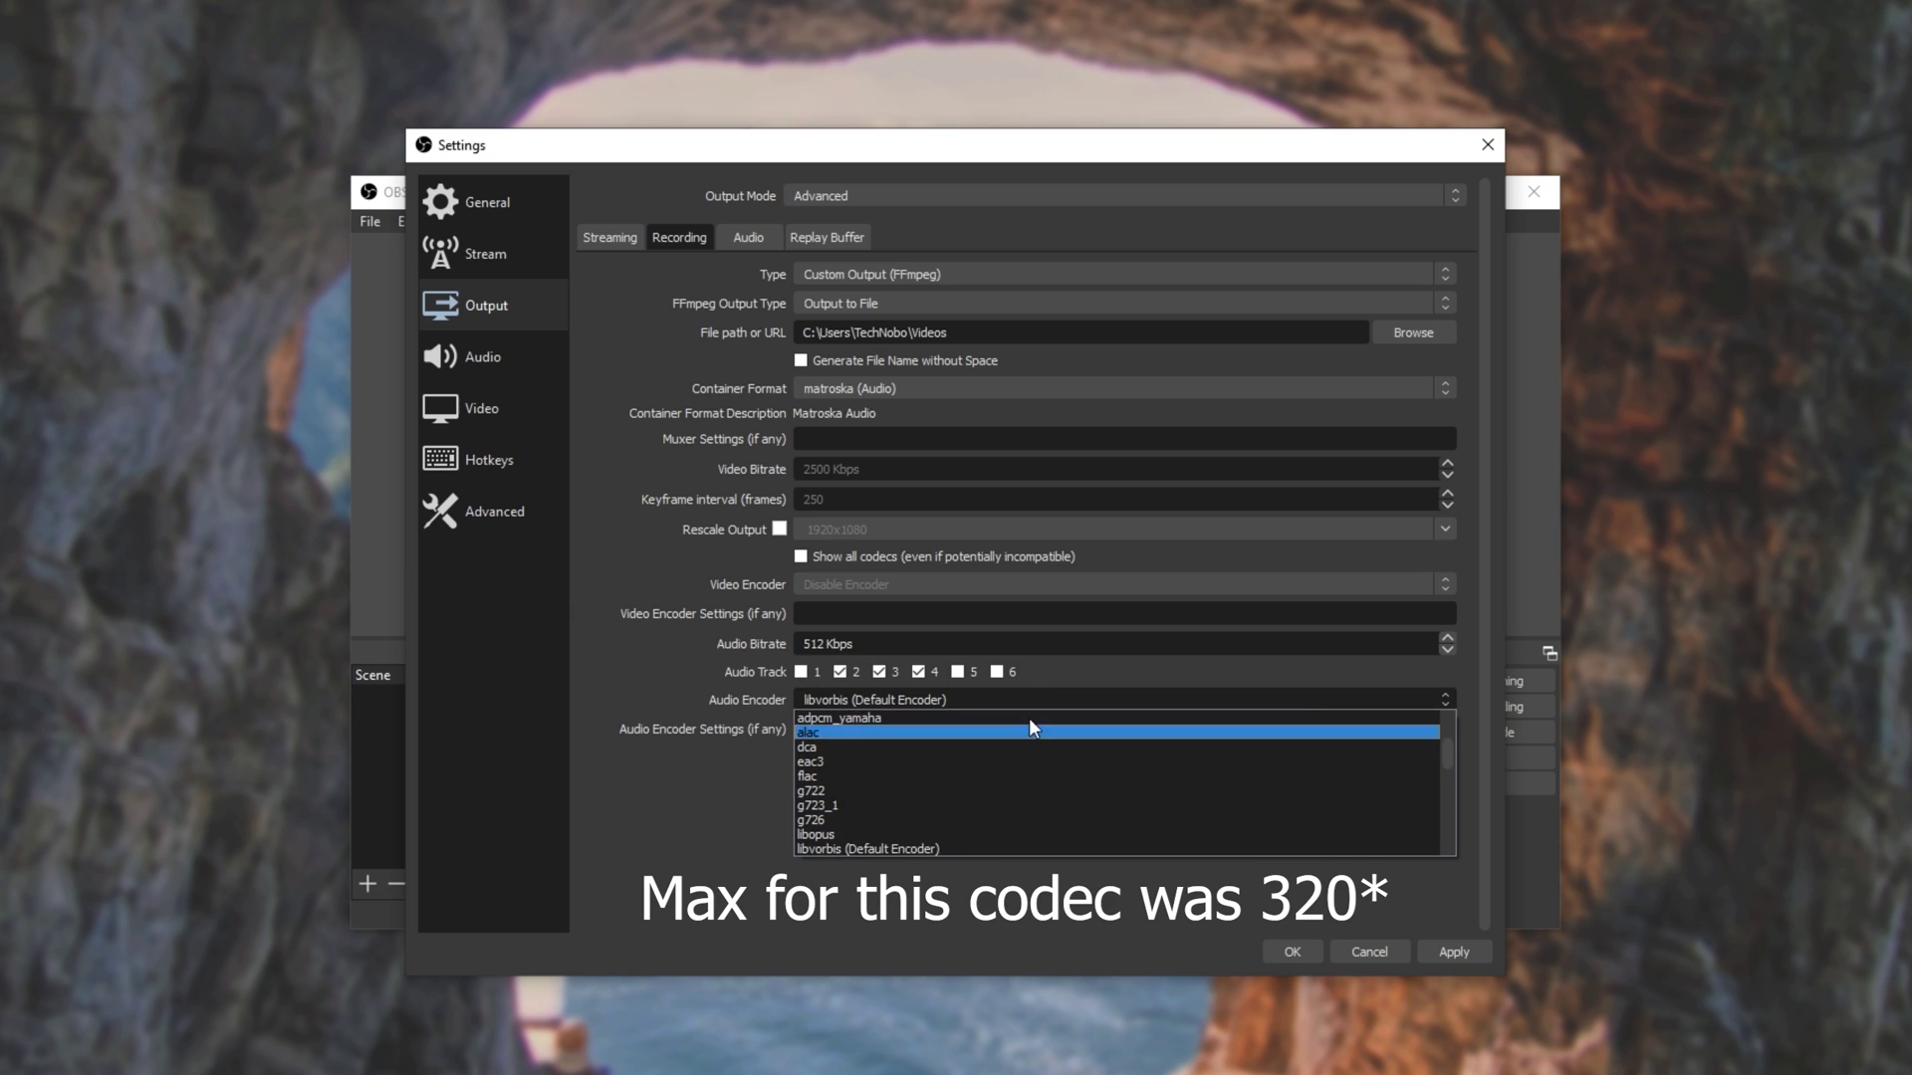
{"action": "left_click", "coordinate": [992, 703]}
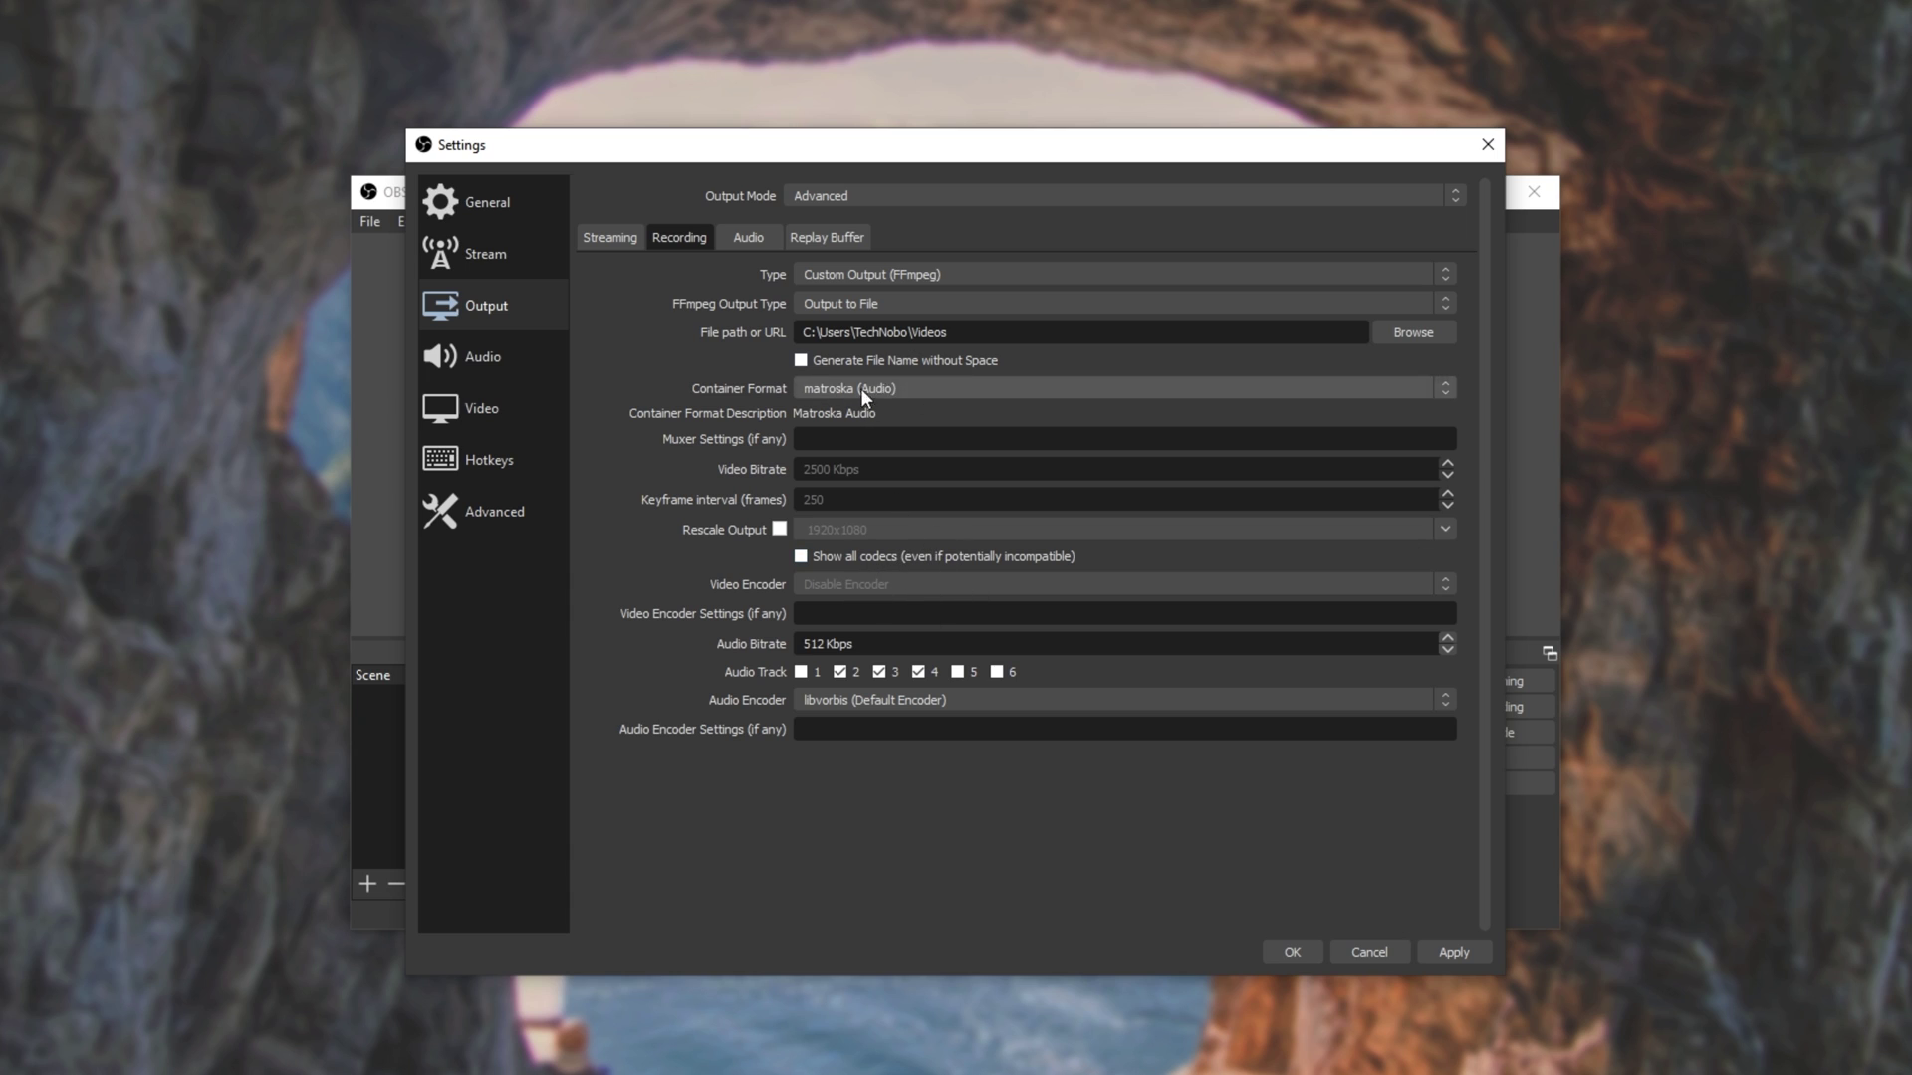
{"action": "left_click", "coordinate": [1426, 944]}
{"action": "left_click", "coordinate": [1287, 946]}
{"action": "left_click", "coordinate": [1477, 704]}
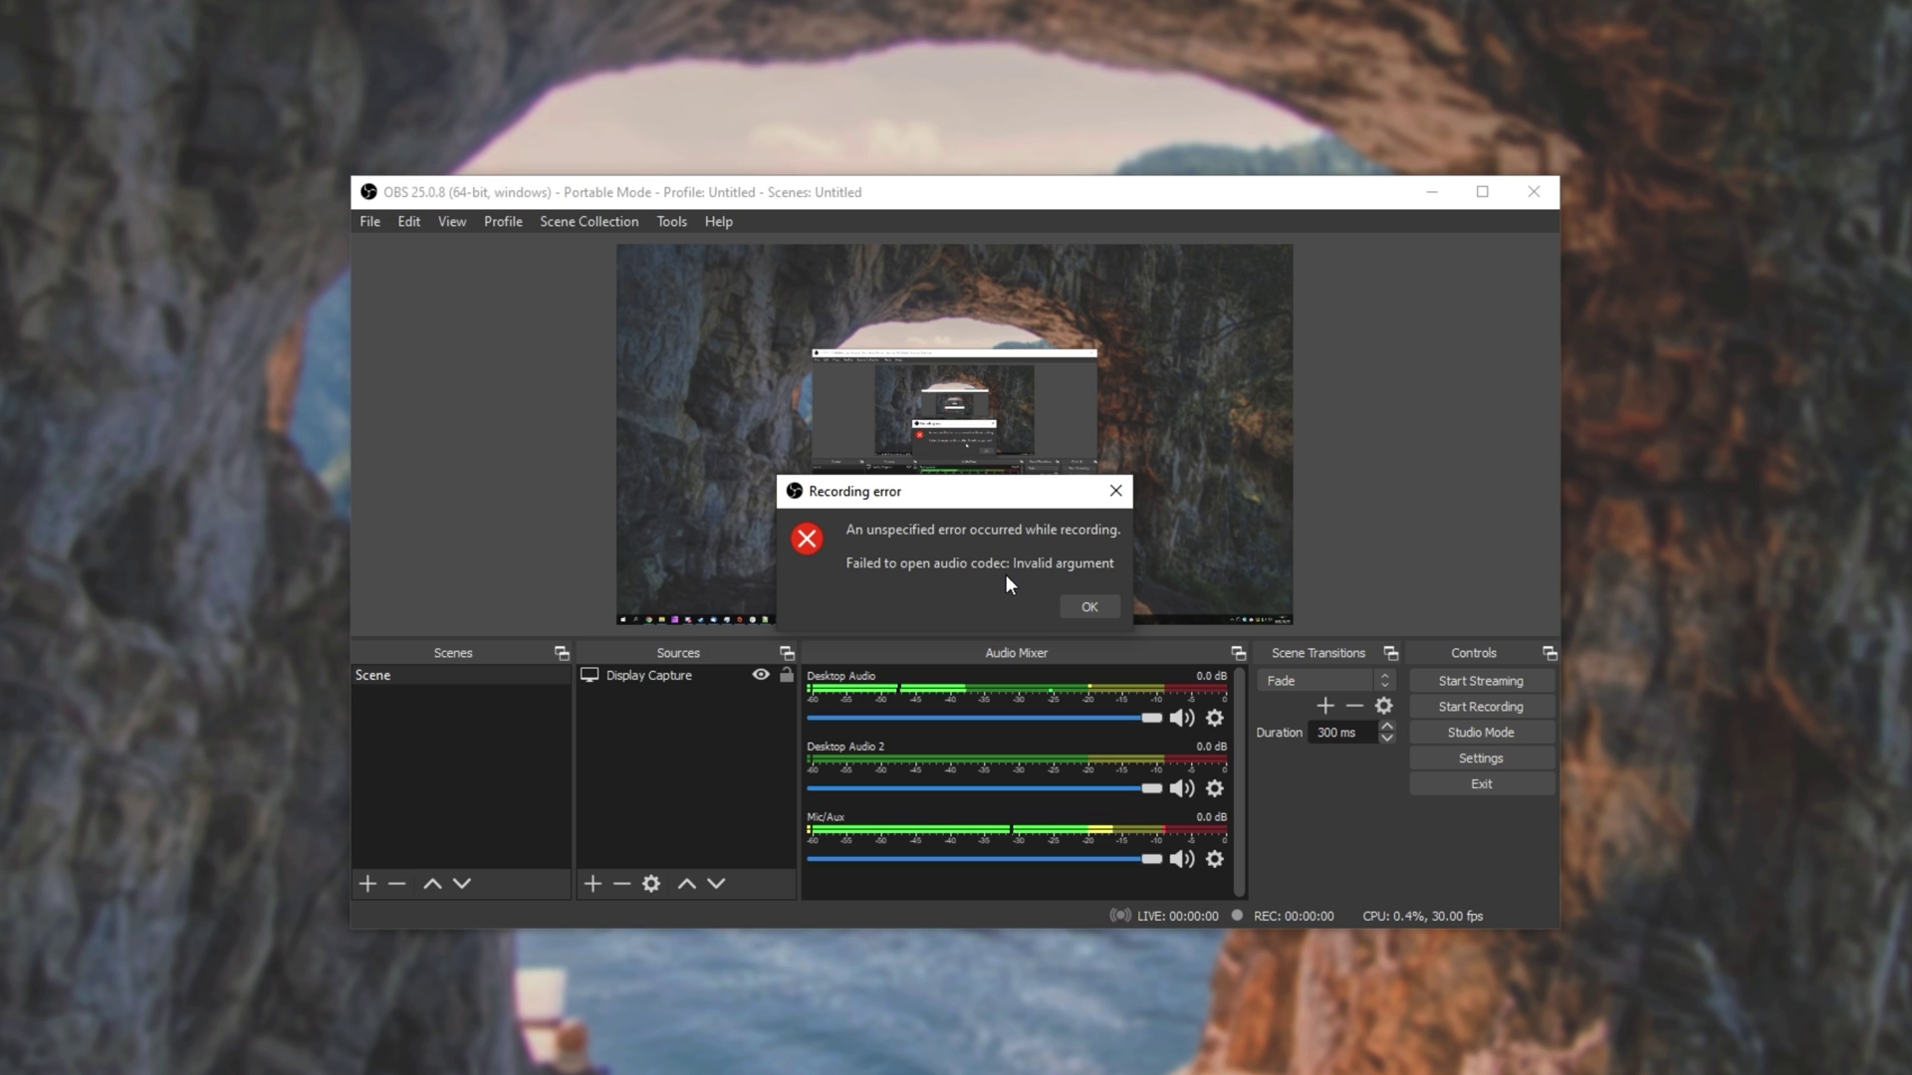
{"action": "left_click", "coordinate": [1095, 607]}
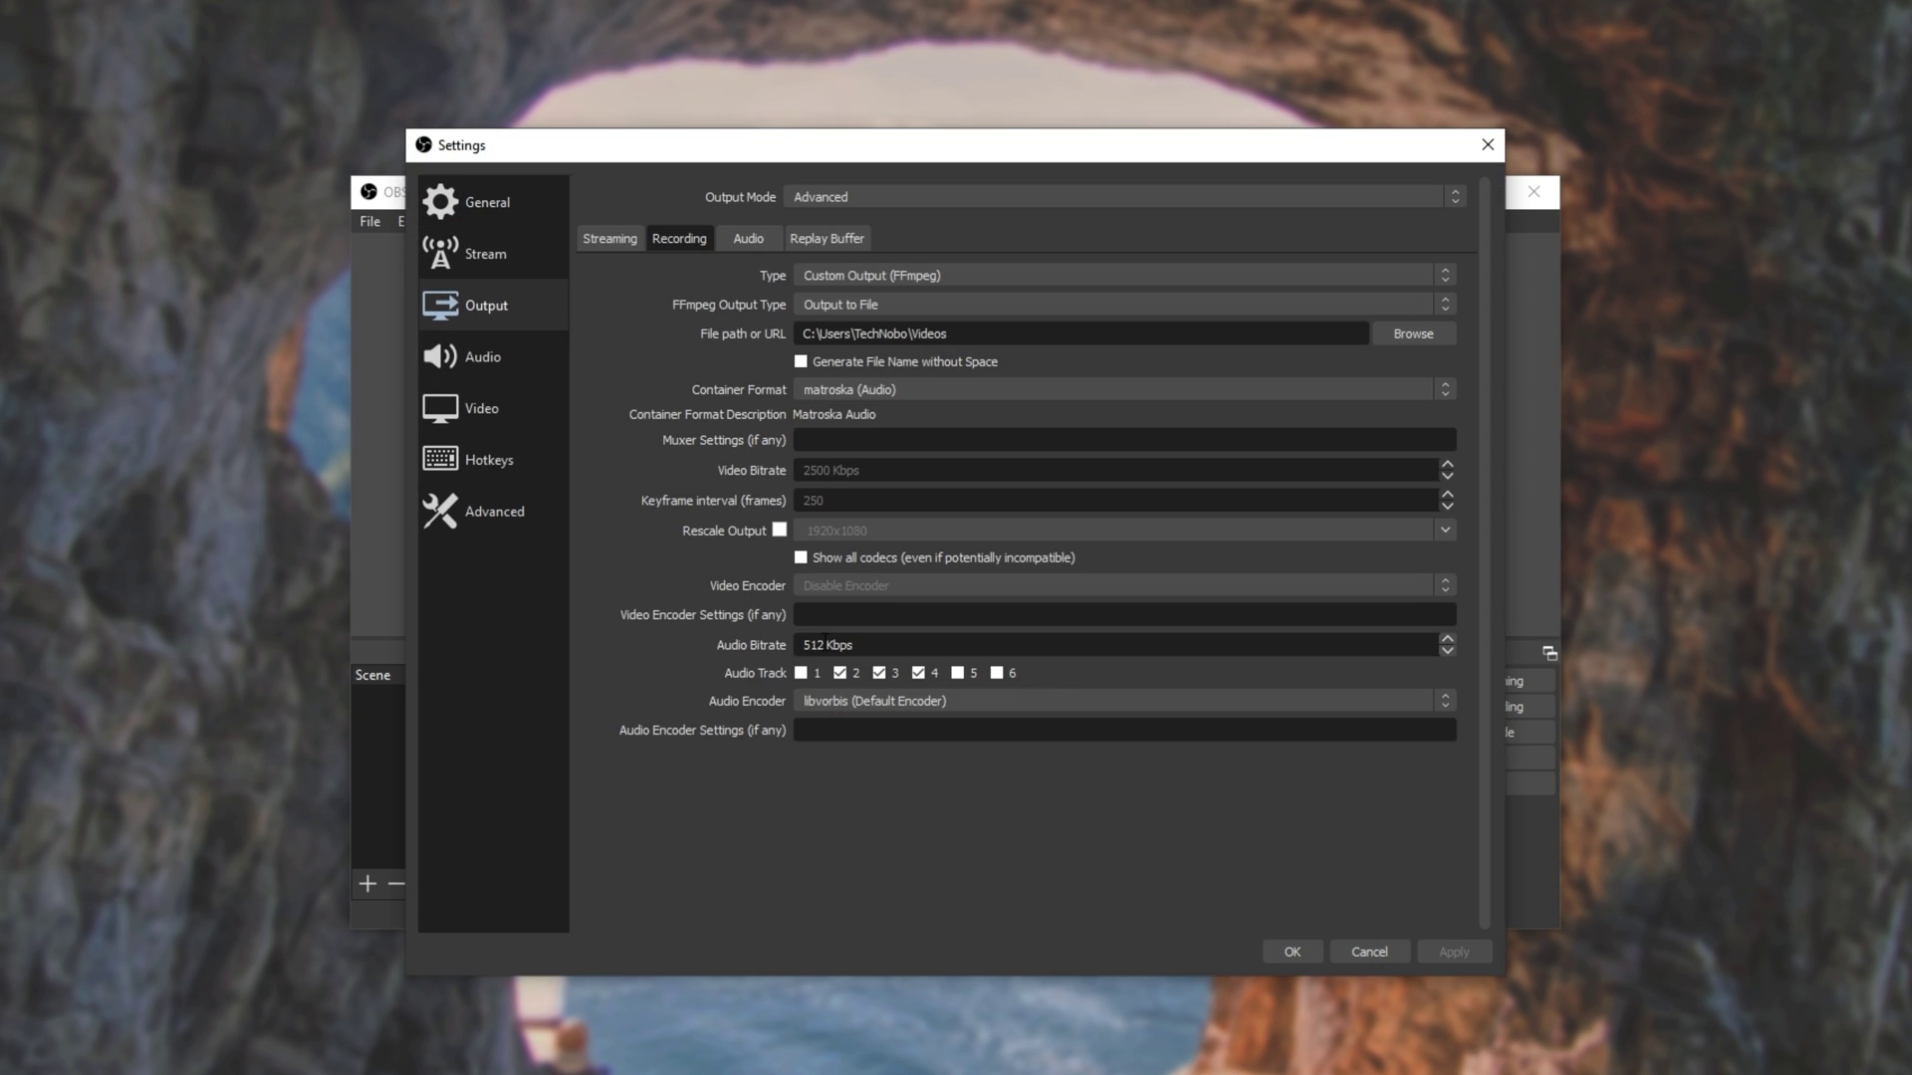
Step: Set the recording's audio bitrate to 320 Kbps, save the settings, and start recording
{"action": "left_click_drag", "start_coordinate": [825, 645], "coordinate": [750, 638]}
{"action": "type", "text": "320"}
{"action": "left_click", "coordinate": [1292, 951]}
{"action": "left_click", "coordinate": [1483, 707]}
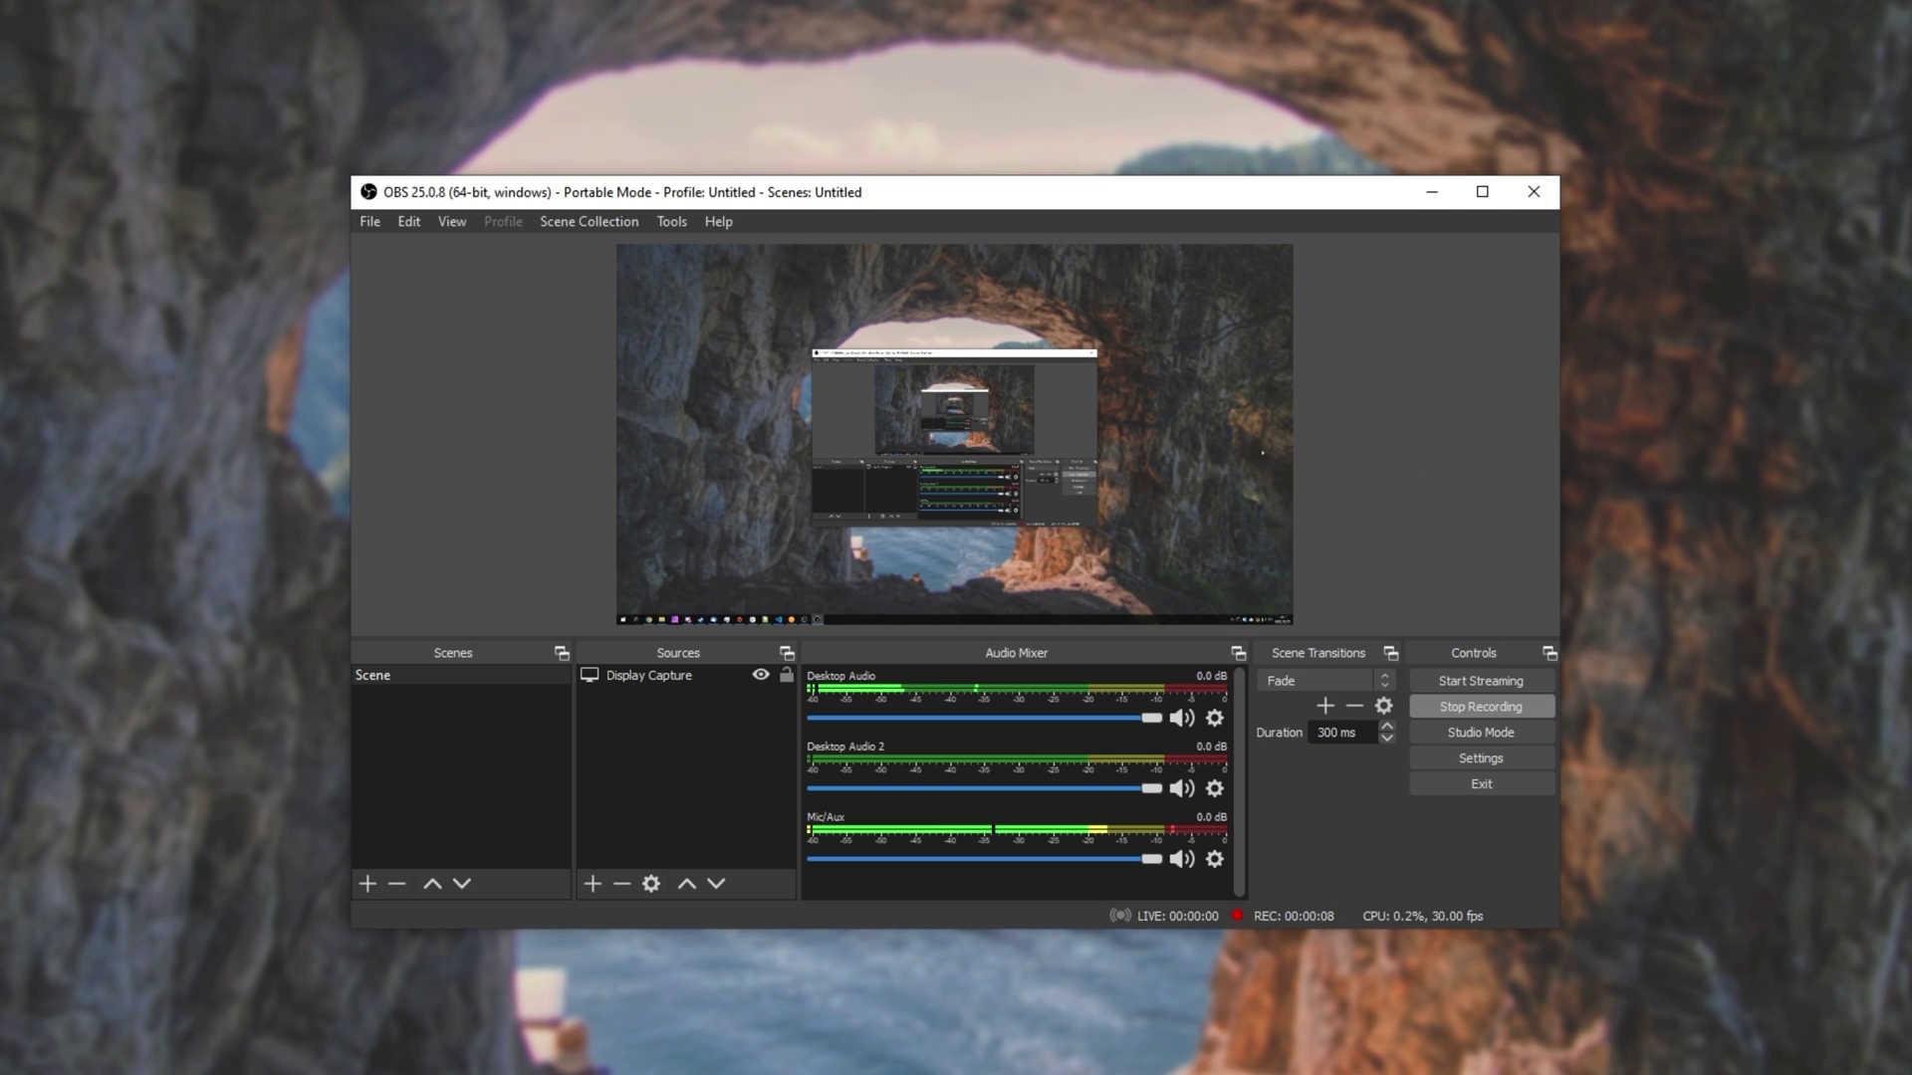
Step: Open the Videos folder, place it beside OBS, stop the recording, and refresh the folder
{"action": "key", "text": "super+r"}
{"action": "key", "text": "Return"}
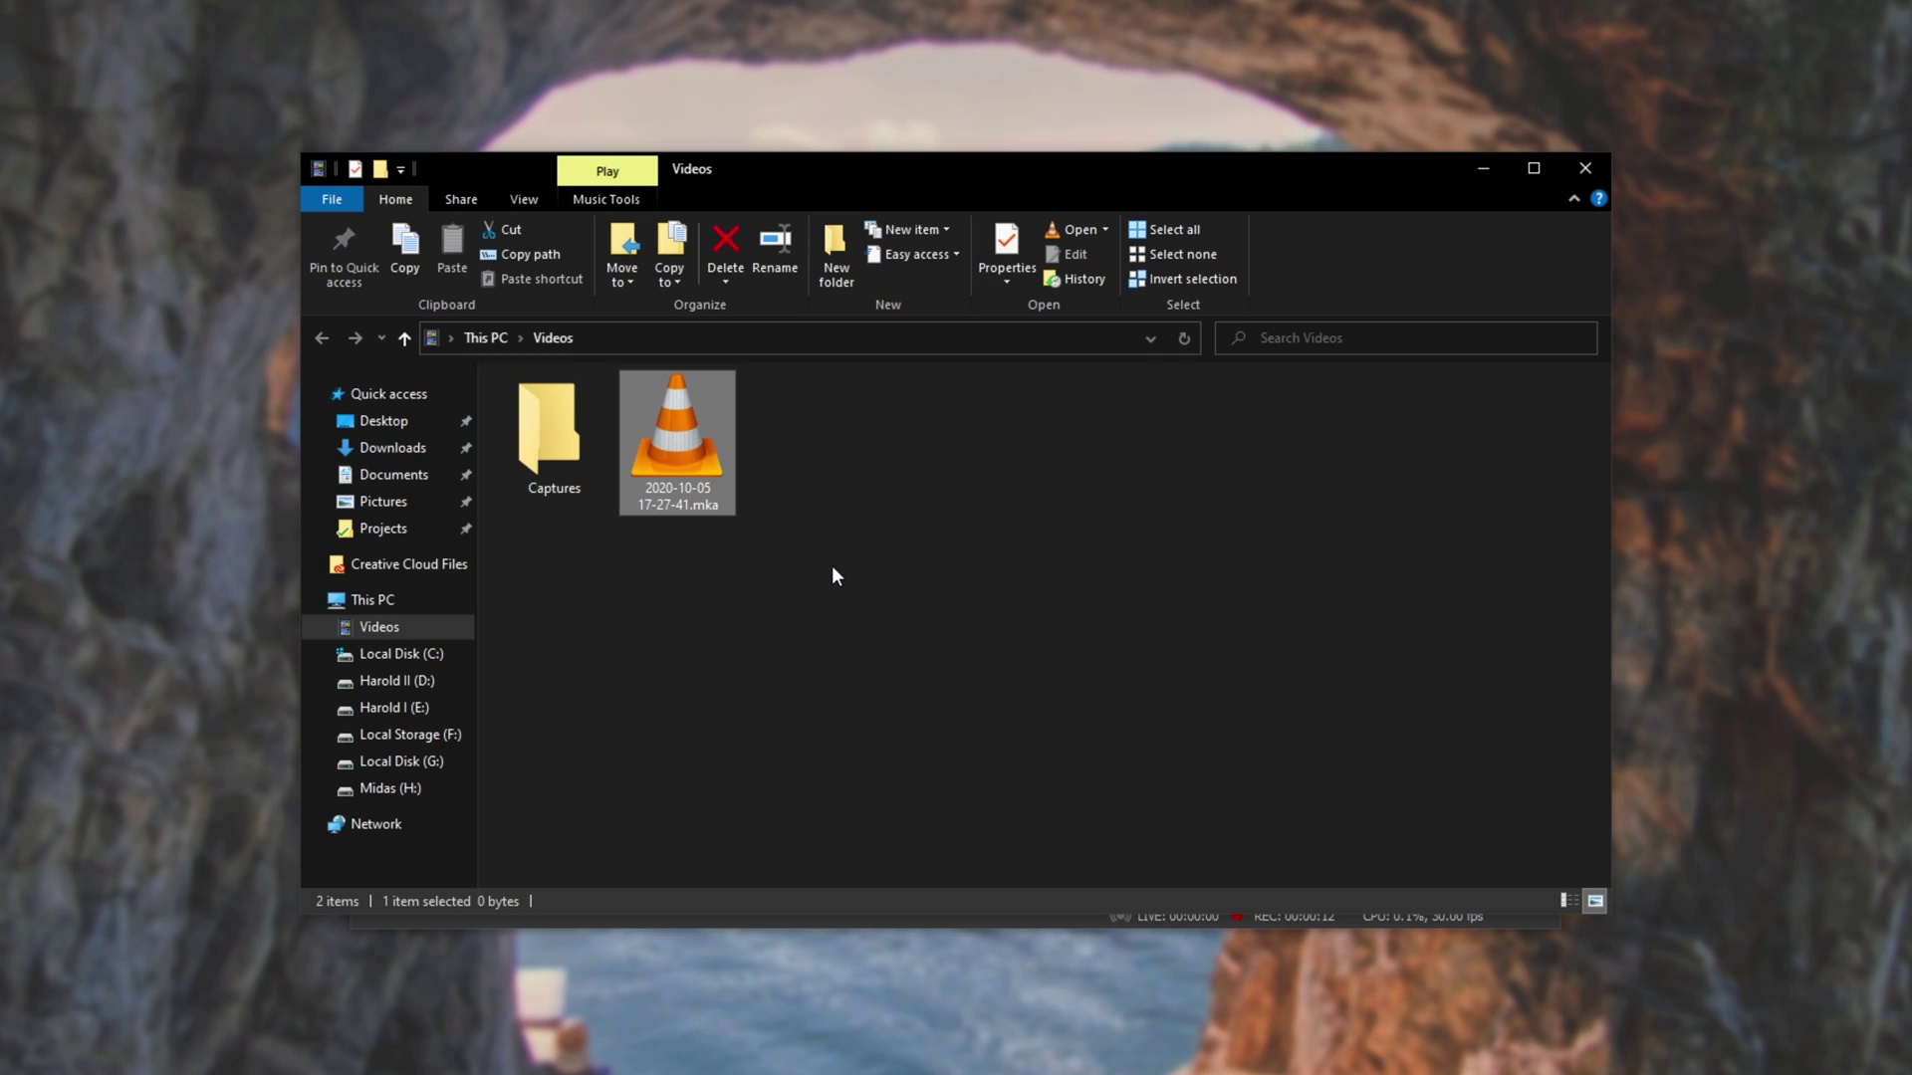
{"action": "left_click", "coordinate": [1183, 338]}
{"action": "left_click_drag", "start_coordinate": [295, 352], "coordinate": [1012, 353]}
{"action": "left_click_drag", "start_coordinate": [1200, 170], "coordinate": [1509, 206]}
{"action": "left_click", "coordinate": [636, 523]}
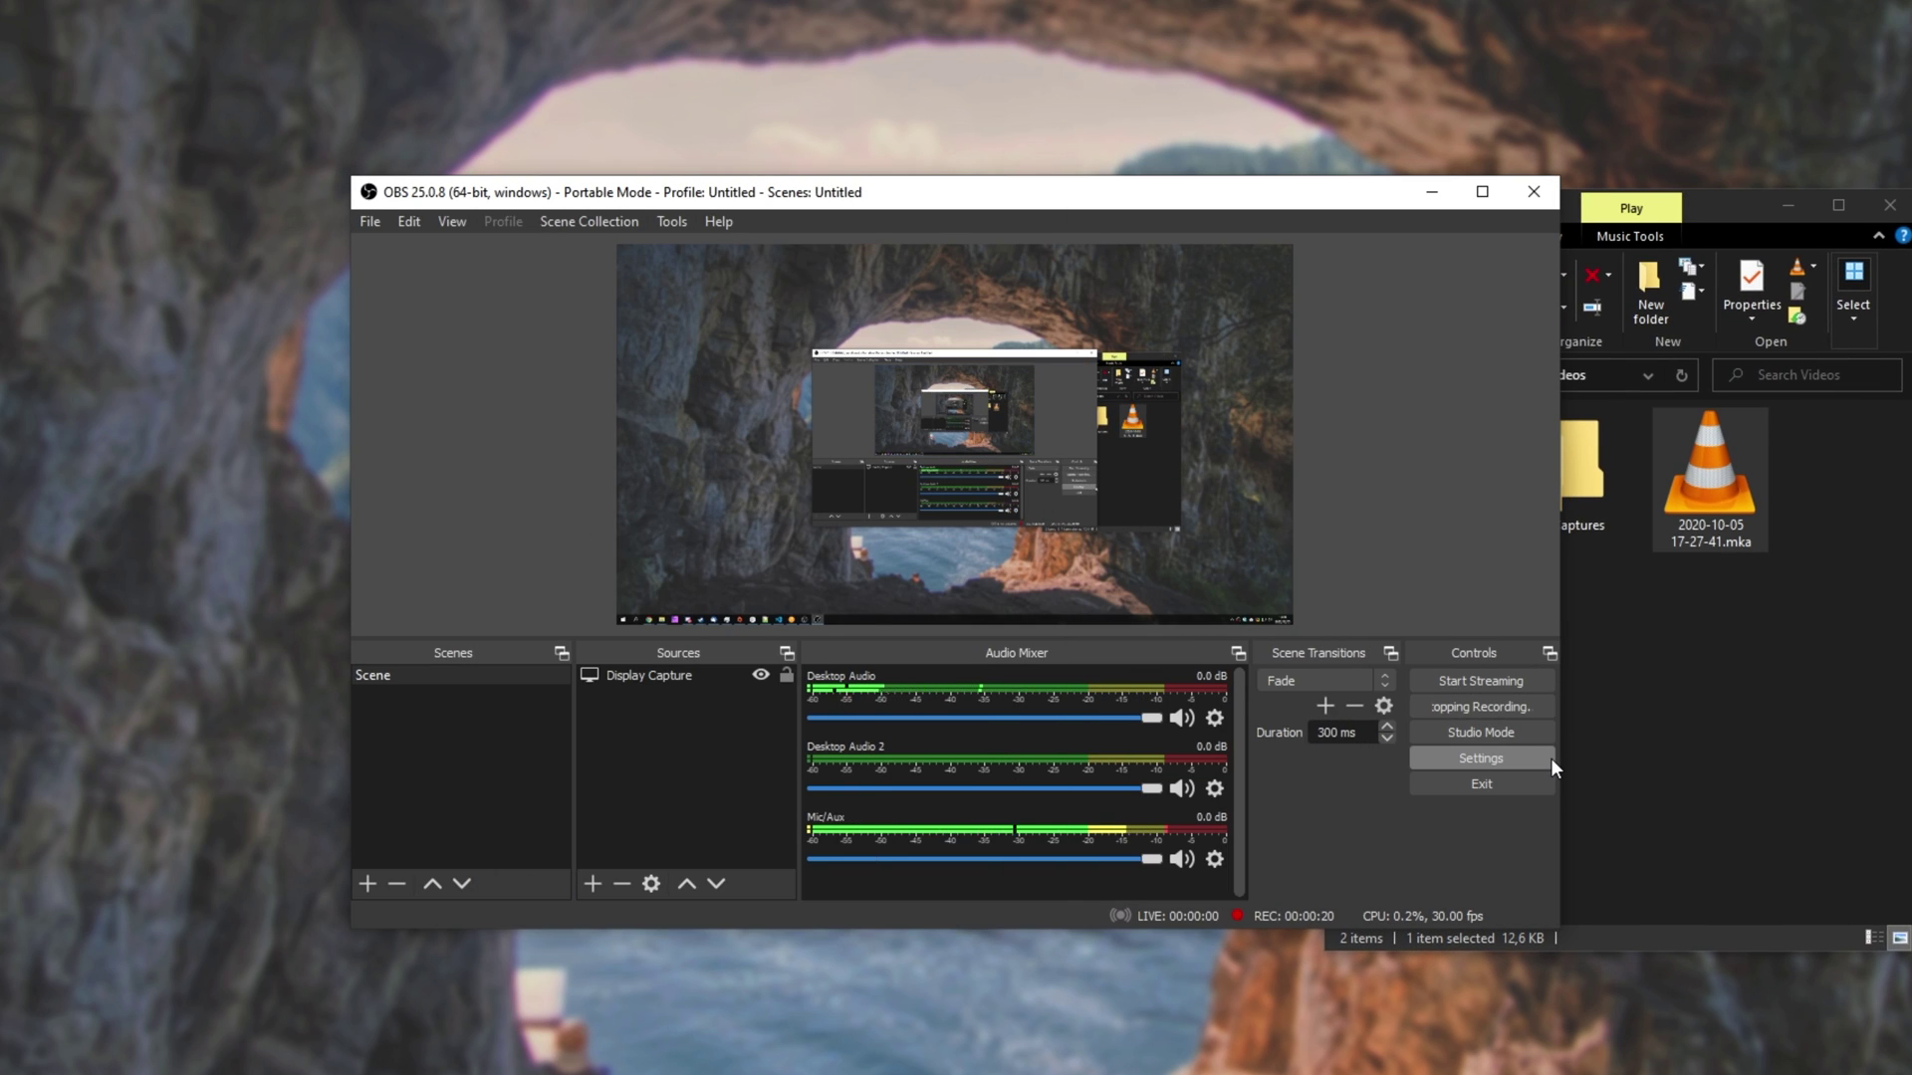
{"action": "left_click", "coordinate": [1677, 376]}
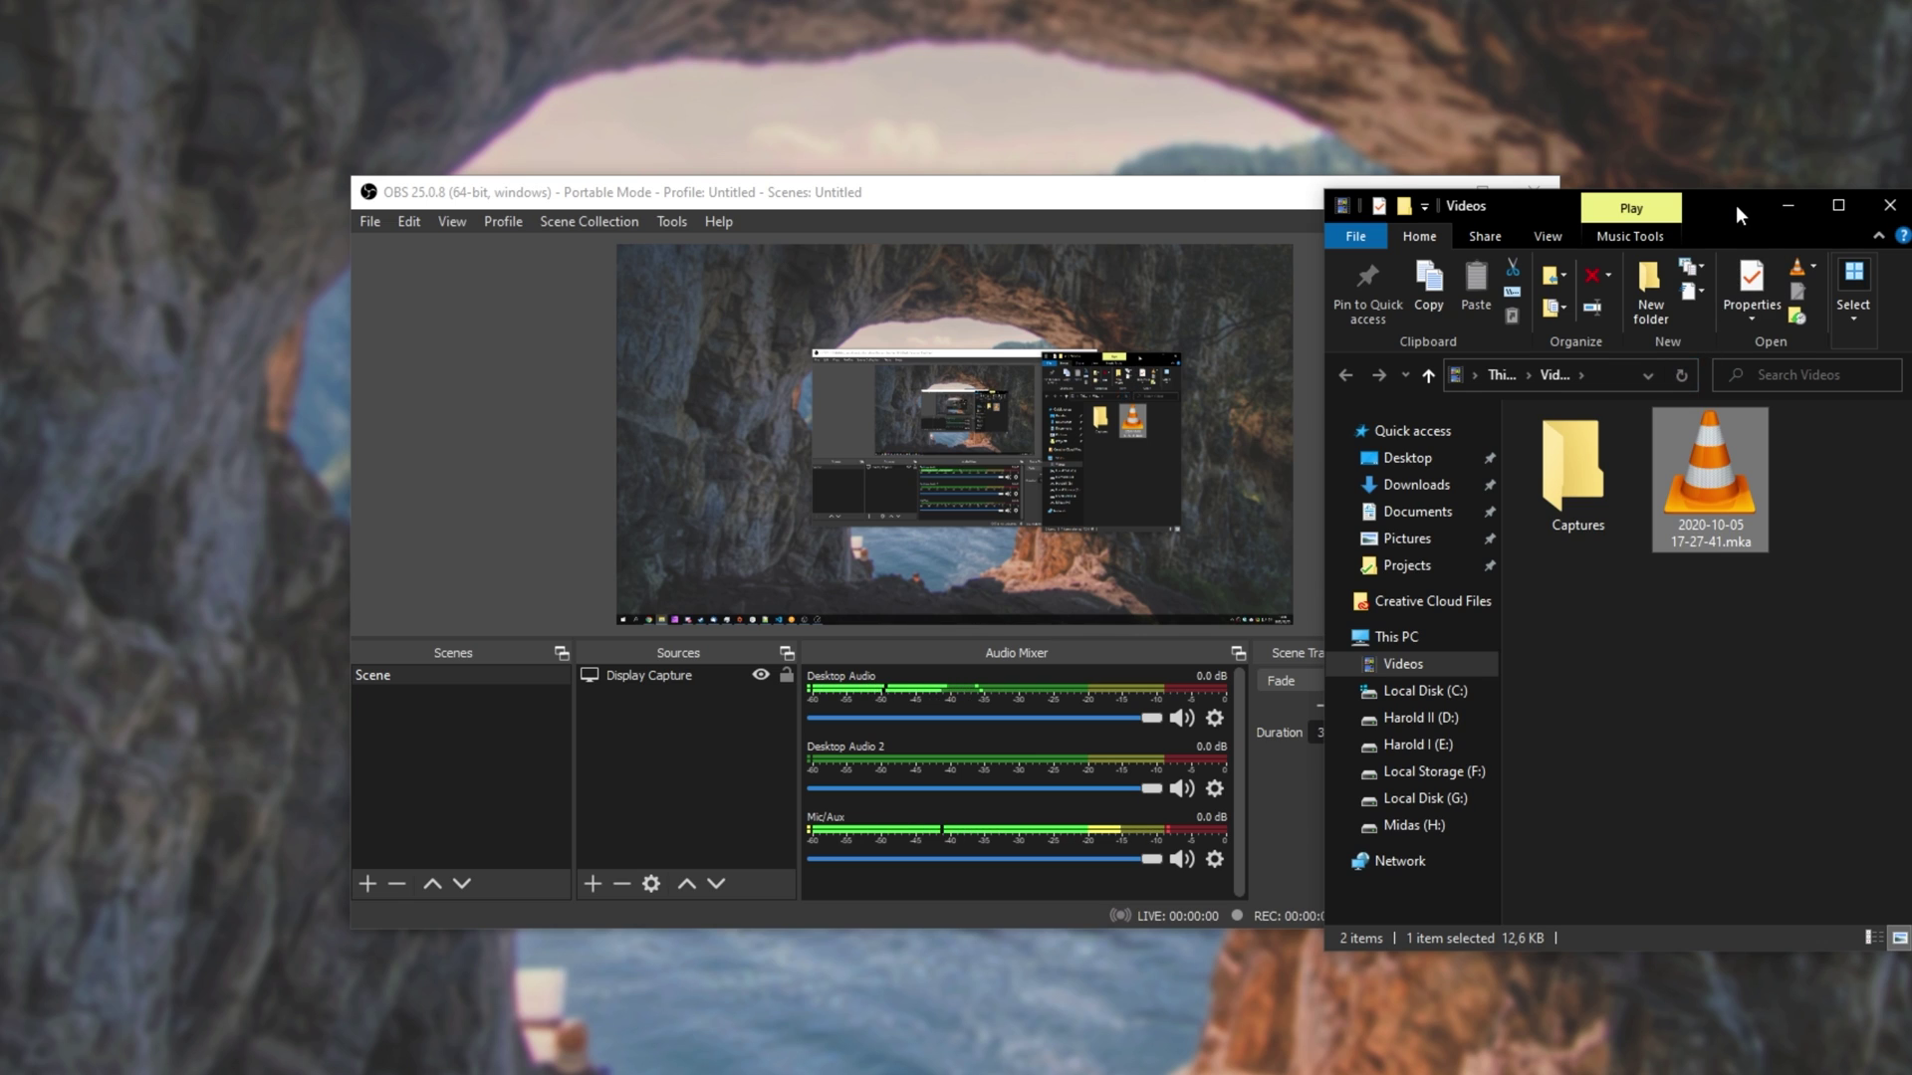
{"action": "left_click_drag", "start_coordinate": [1736, 205], "coordinate": [1735, 193]}
{"action": "double_click", "coordinate": [1697, 419]}
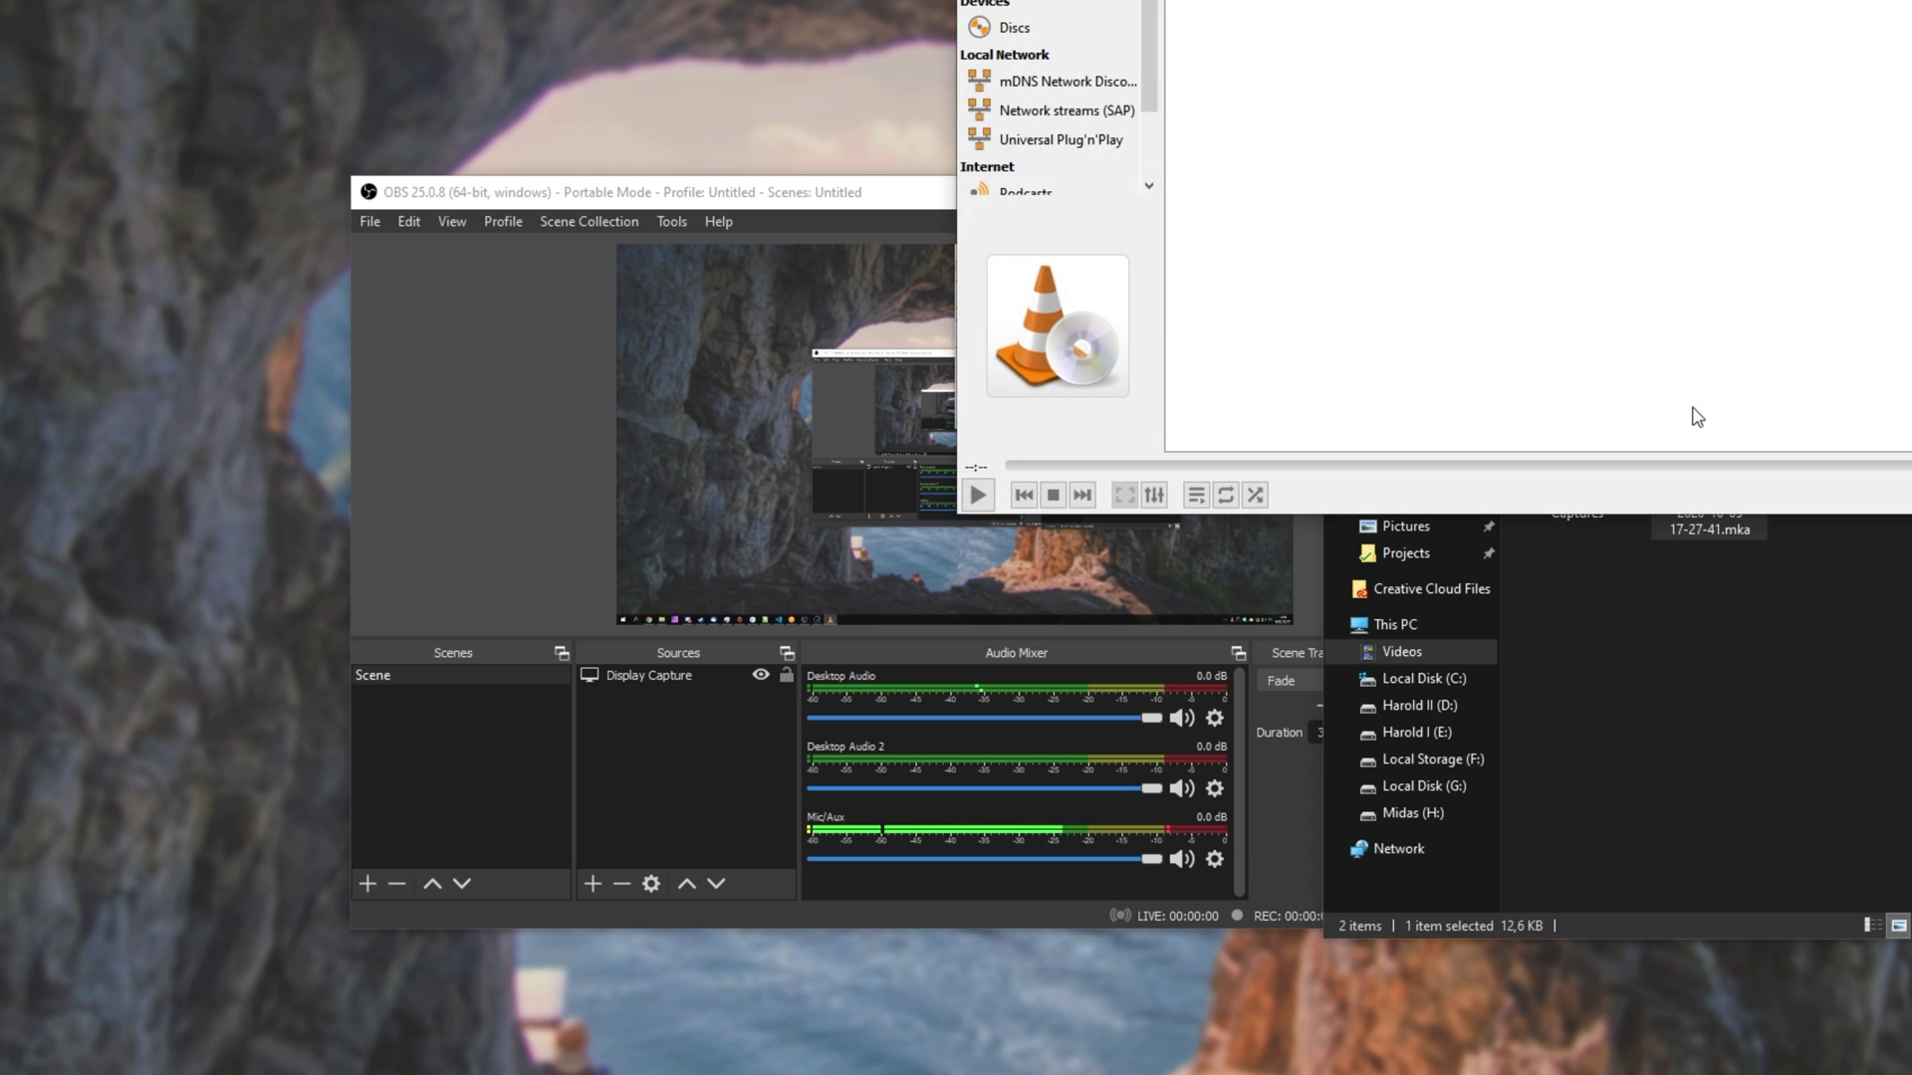
{"action": "left_click", "coordinate": [1911, 0]}
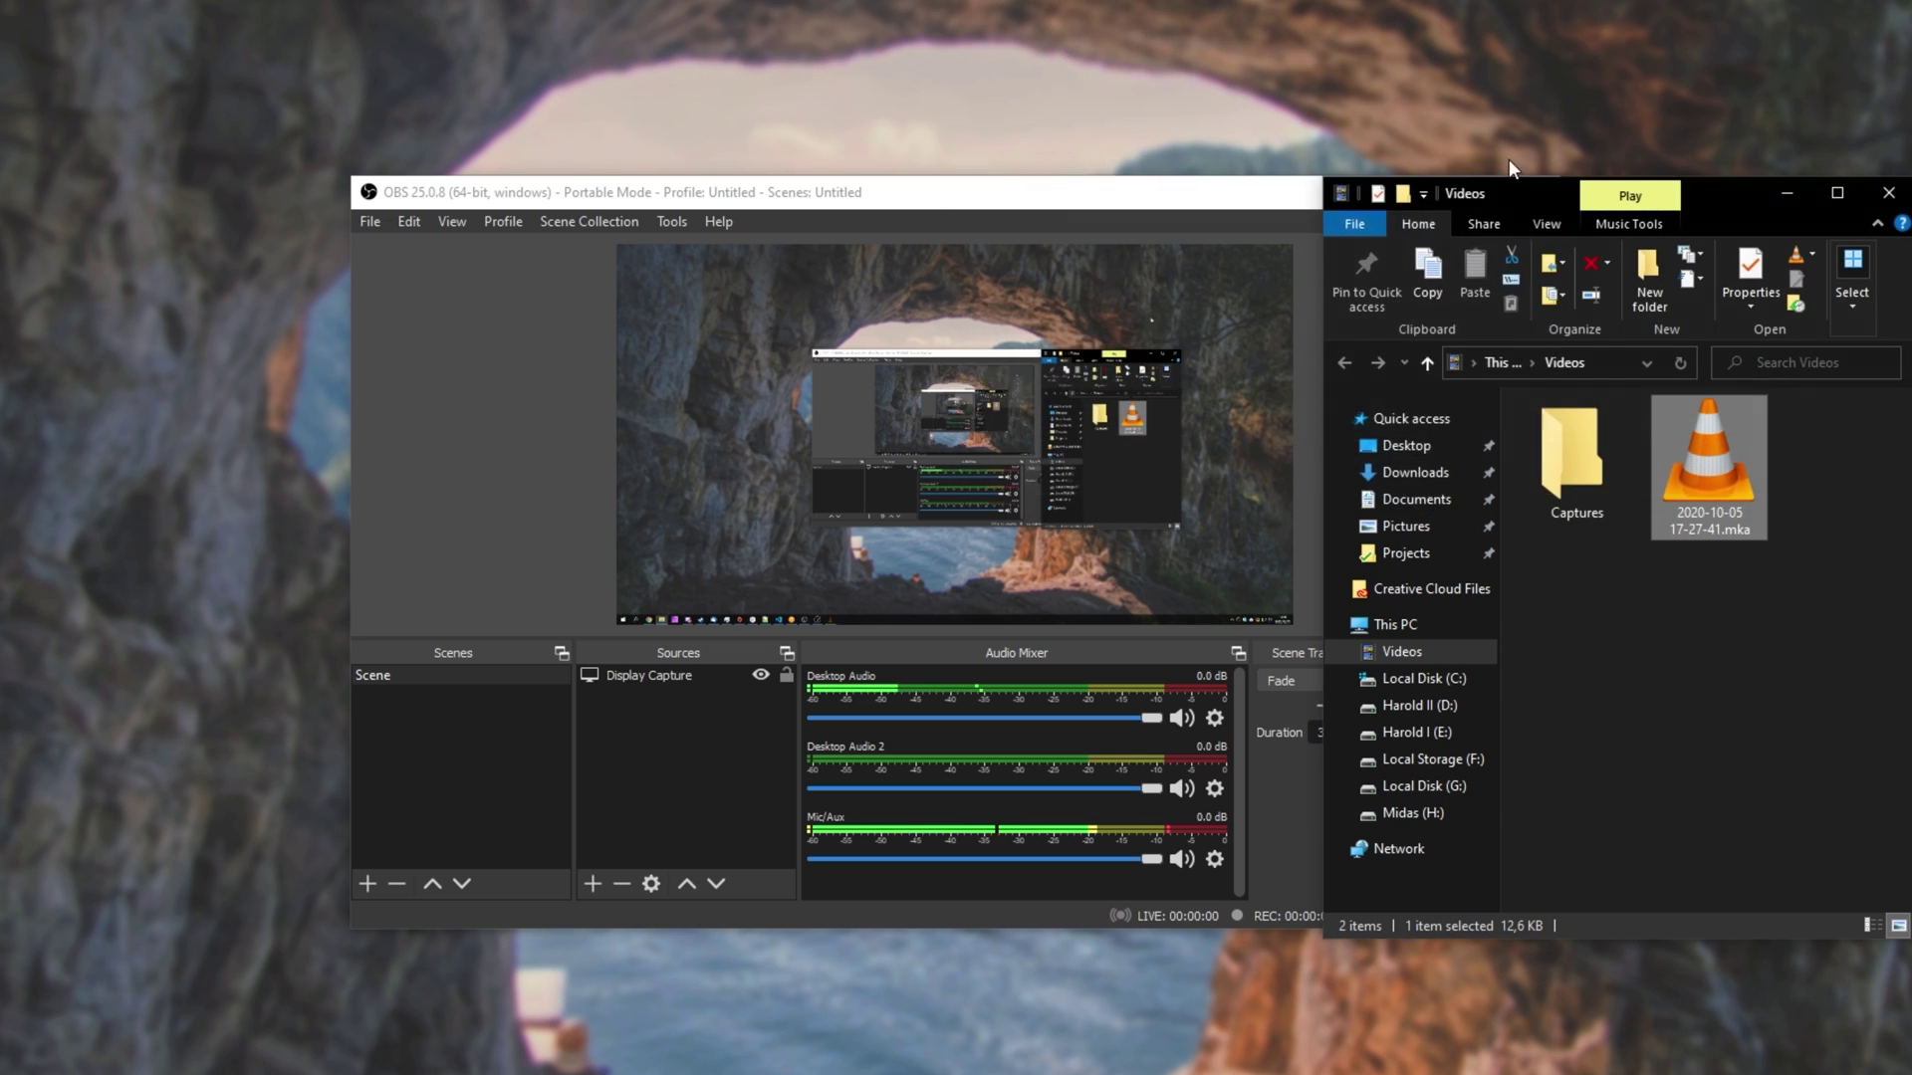
Step: Return to OBS and change the recording output to the mp4 container format with the video encoder disabled
{"action": "key", "text": "alt+Tab"}
{"action": "left_click", "coordinate": [1526, 760]}
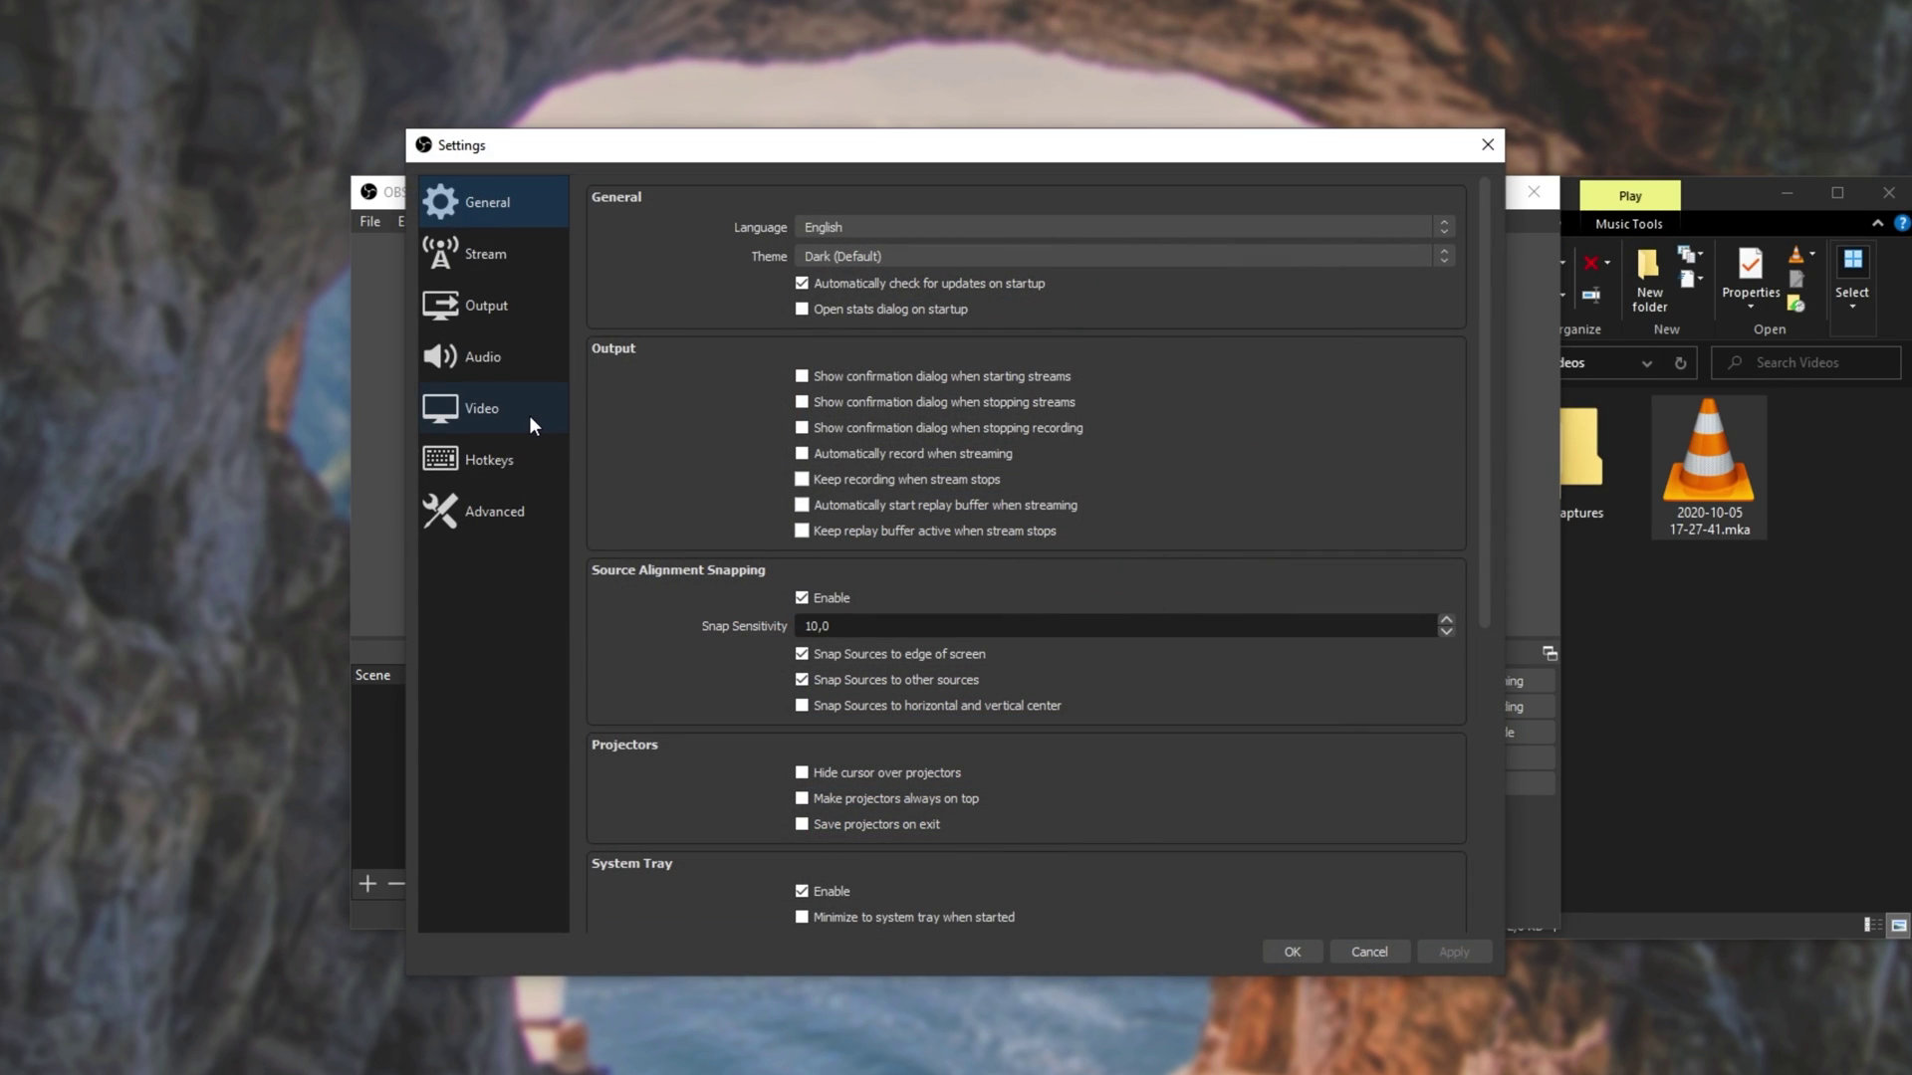
{"action": "left_click", "coordinate": [477, 304]}
{"action": "left_click", "coordinate": [681, 238]}
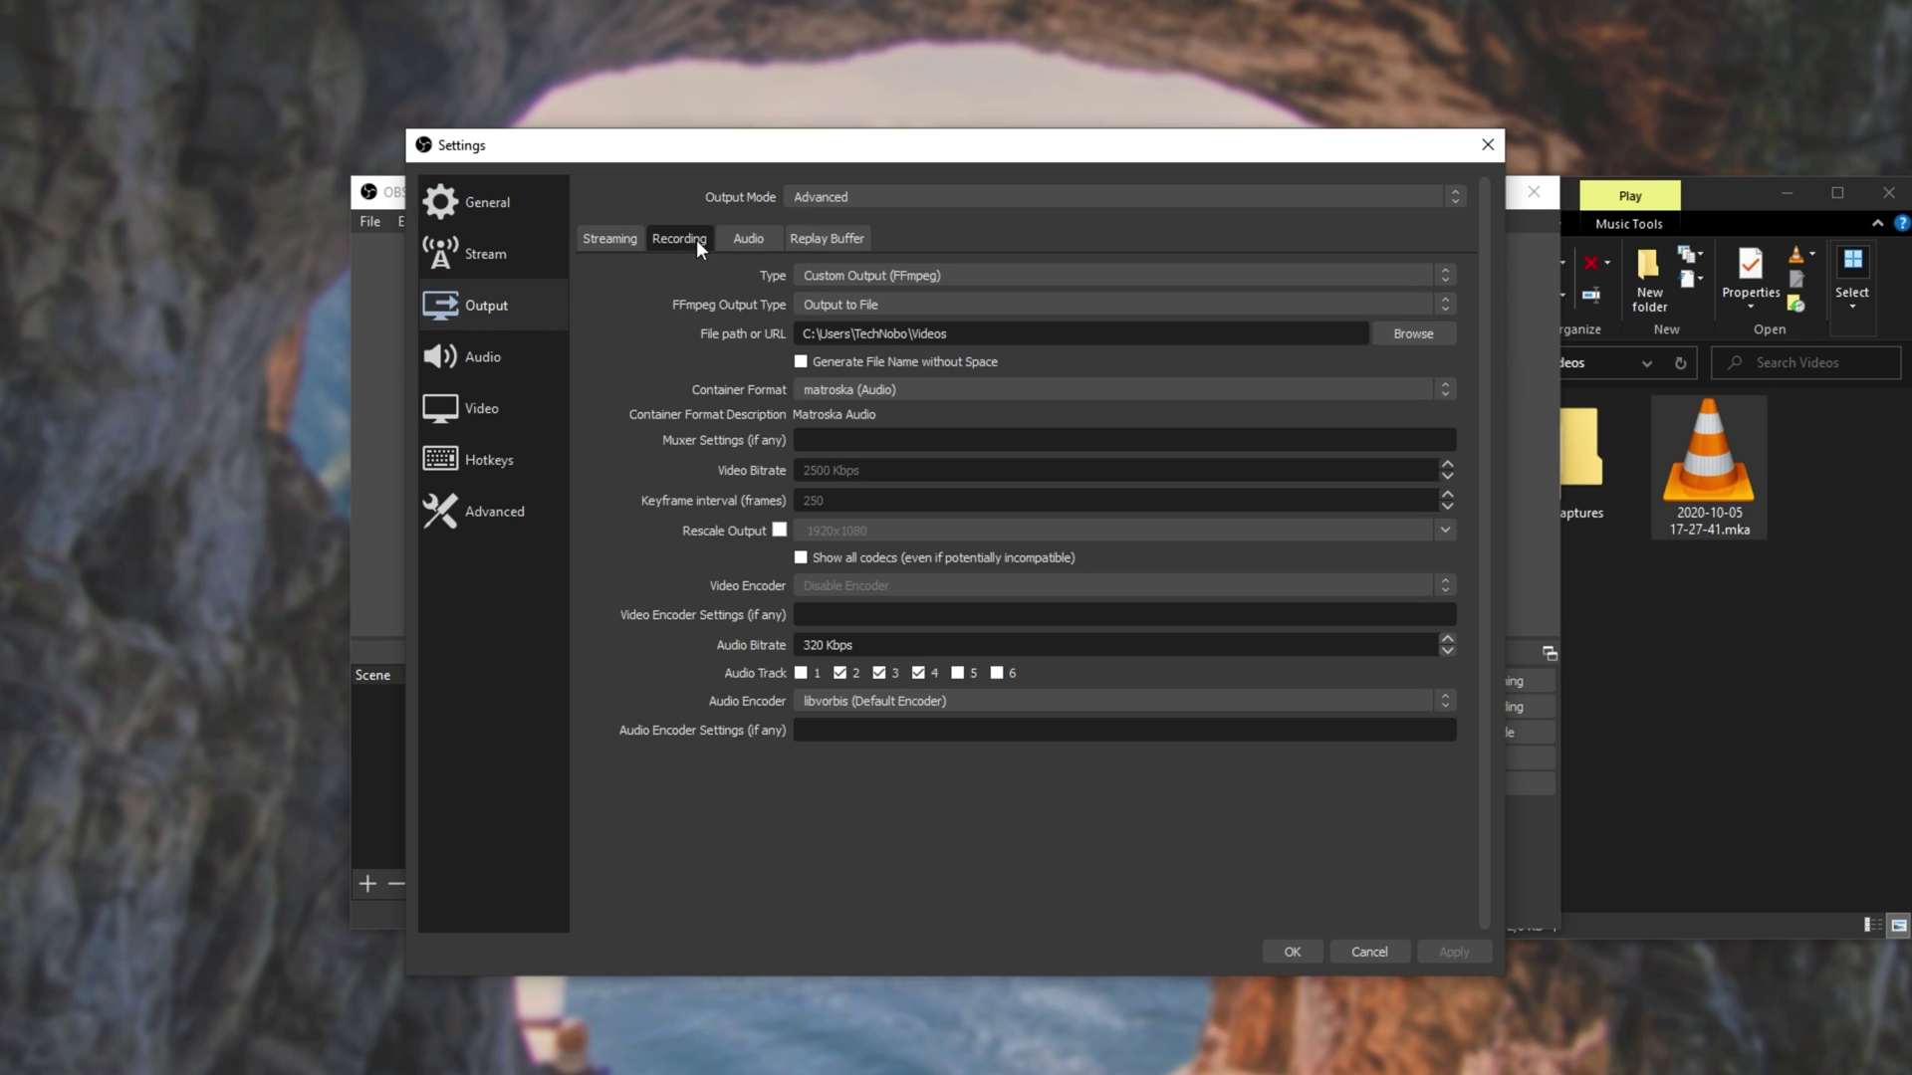
{"action": "left_click", "coordinate": [884, 389]}
{"action": "scroll", "coordinate": [875, 502], "scroll_direction": "down", "scroll_amount": 3}
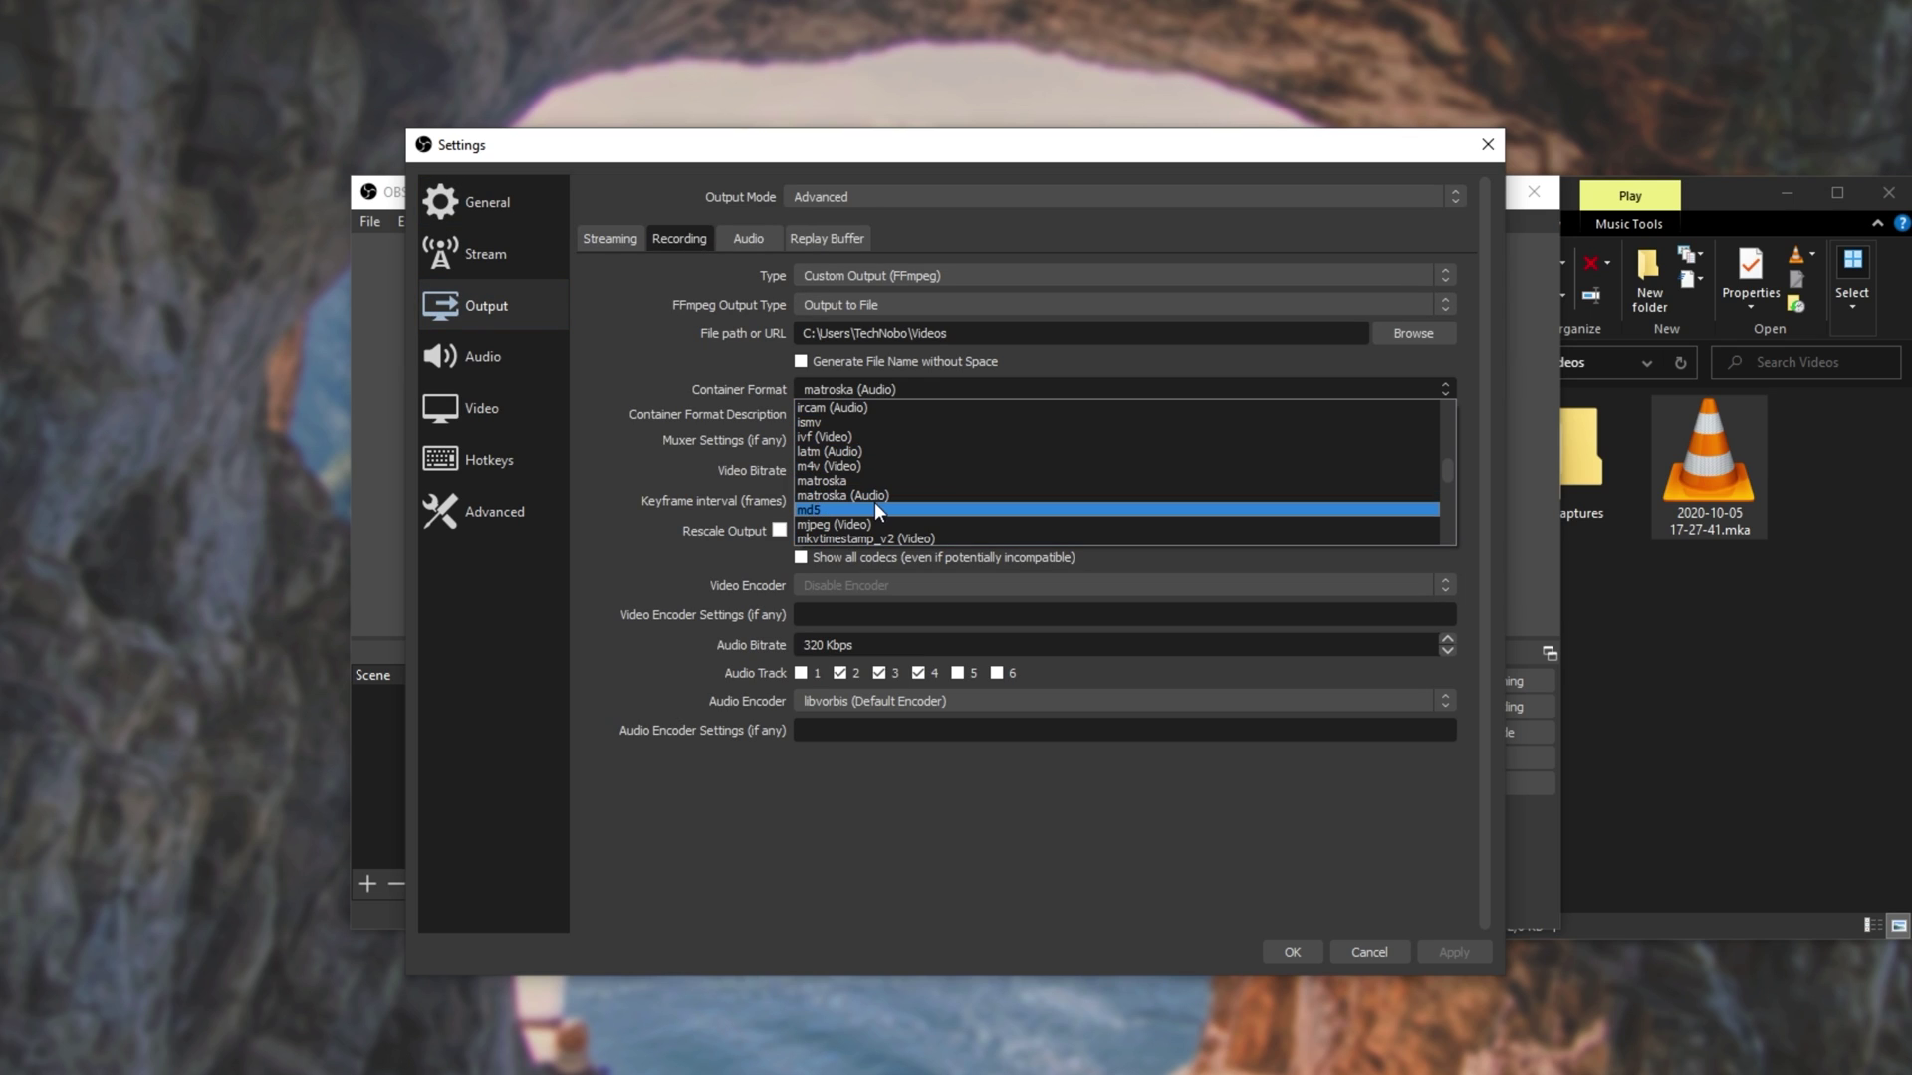
{"action": "left_click", "coordinate": [874, 500]}
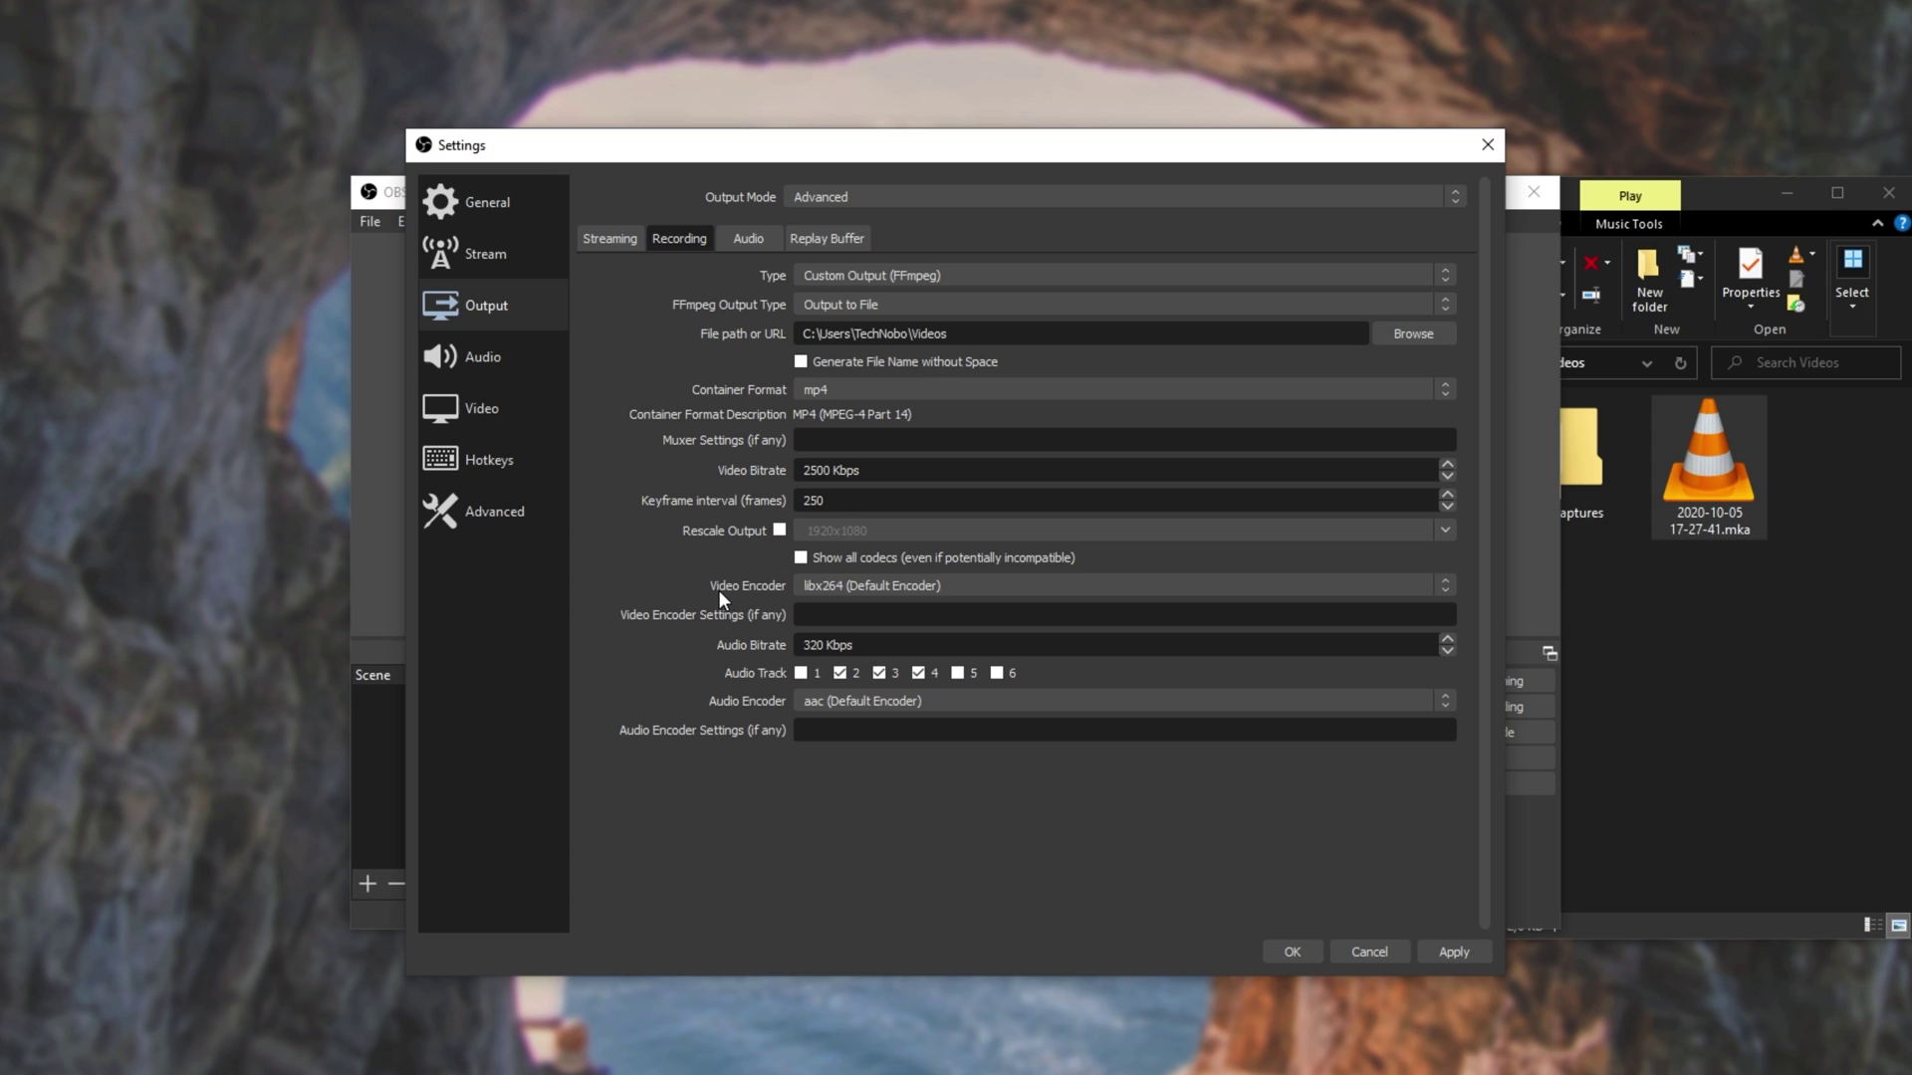
{"action": "left_click", "coordinate": [823, 589]}
{"action": "left_click", "coordinate": [846, 598]}
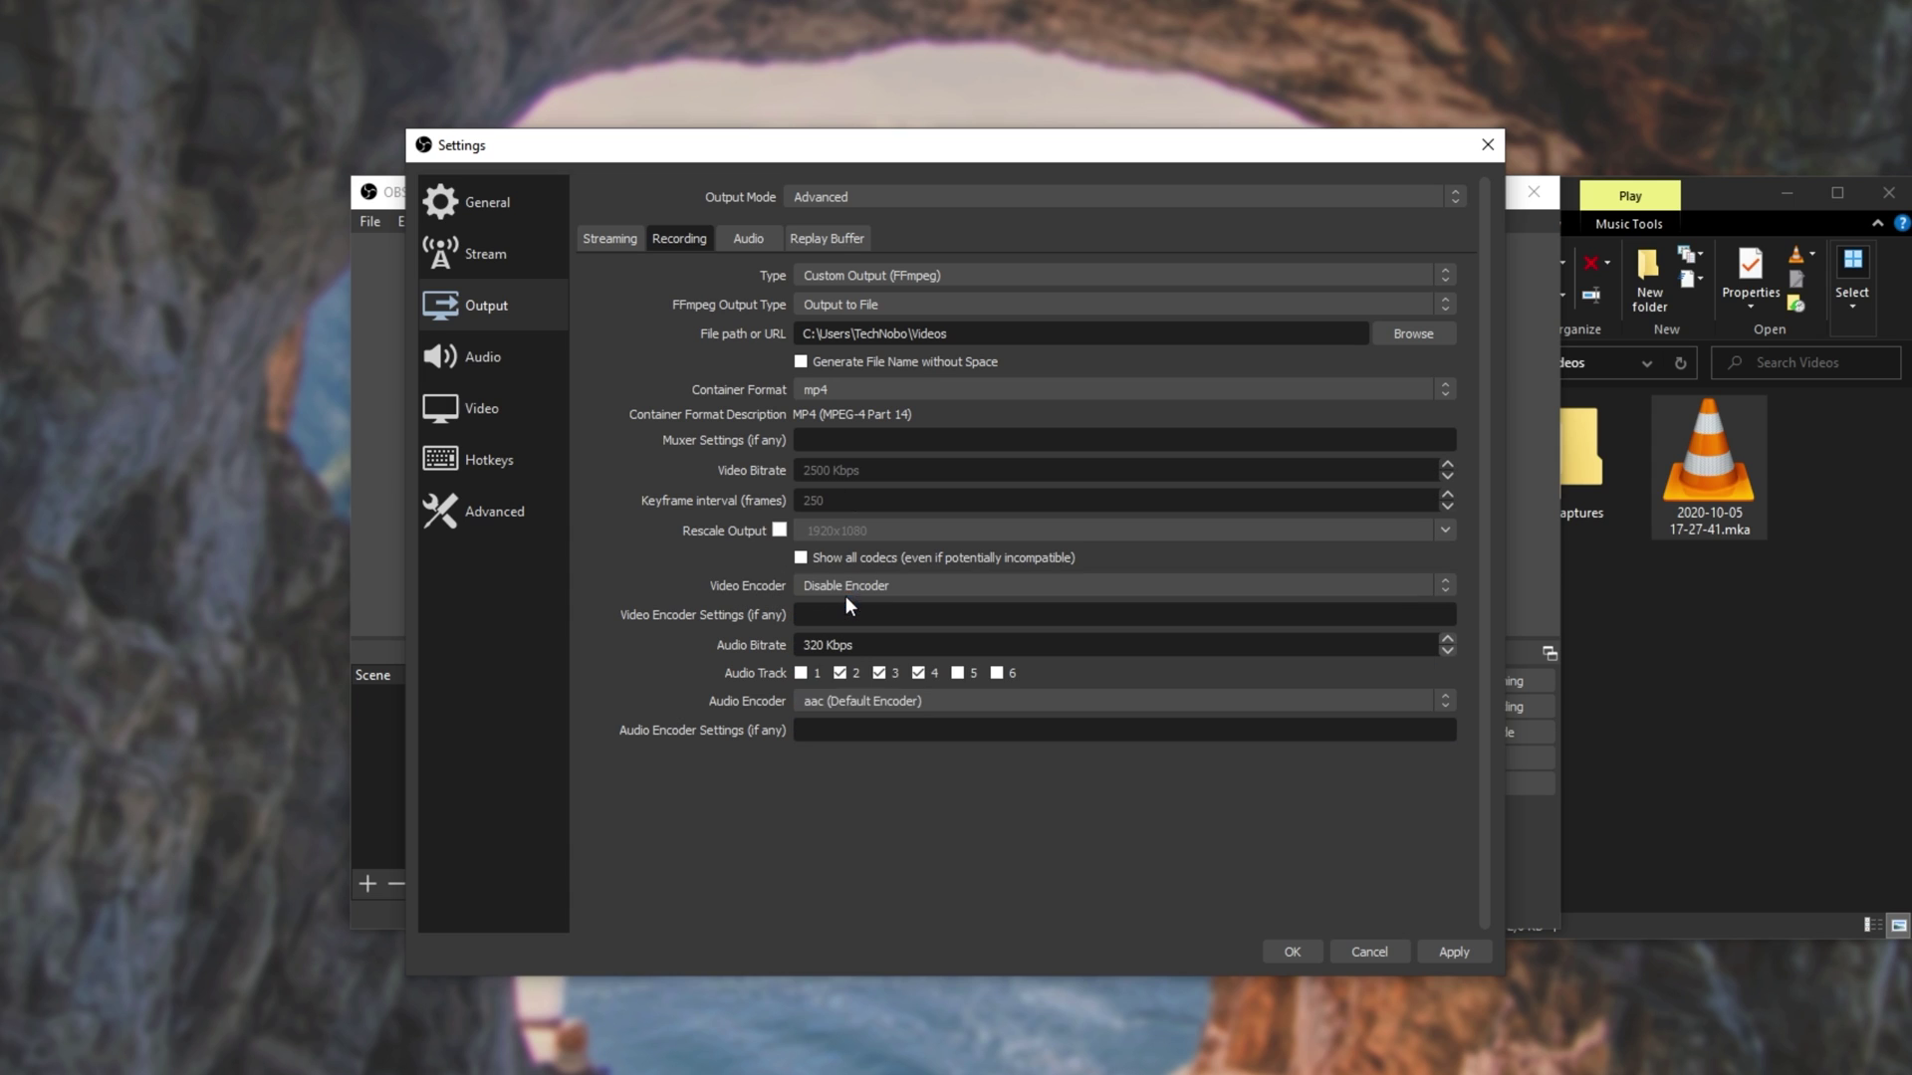
{"action": "left_click", "coordinate": [1292, 952]}
{"action": "left_click", "coordinate": [1486, 707]}
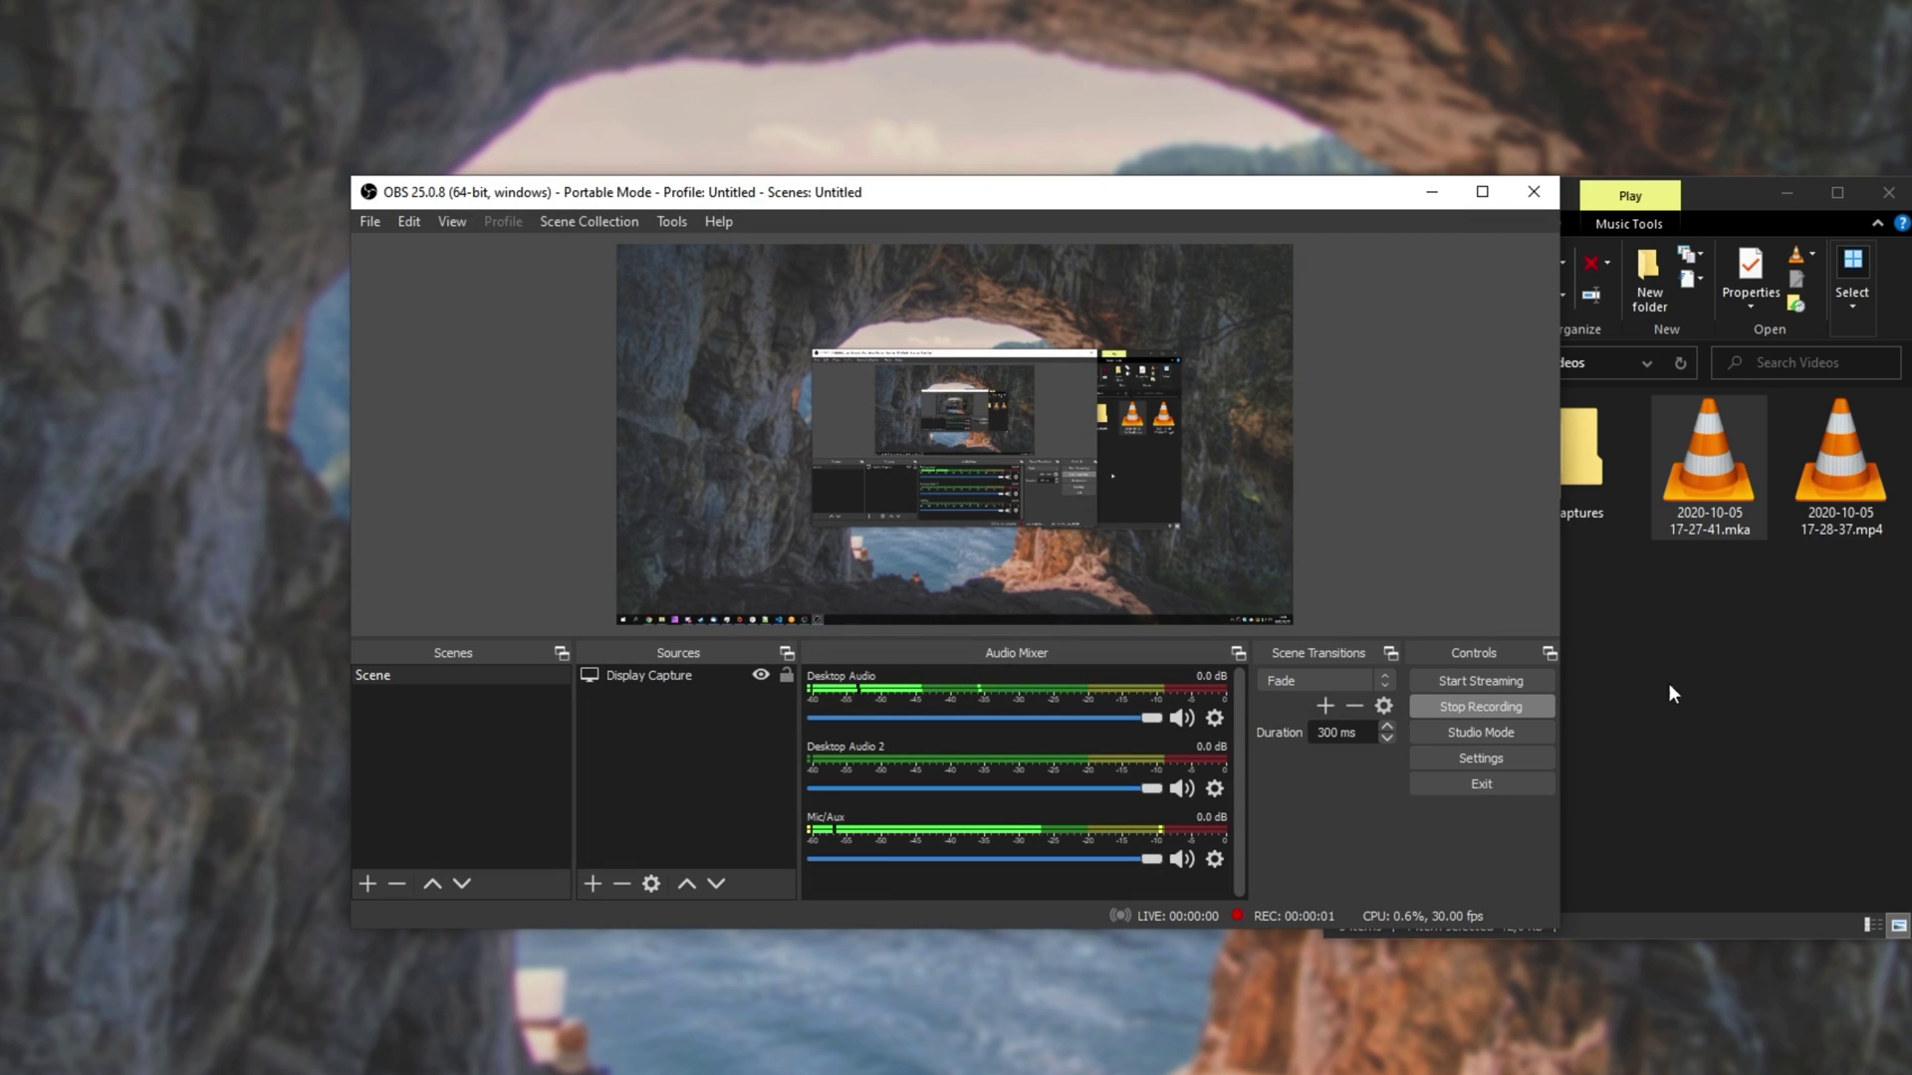
{"action": "left_click", "coordinate": [1826, 472]}
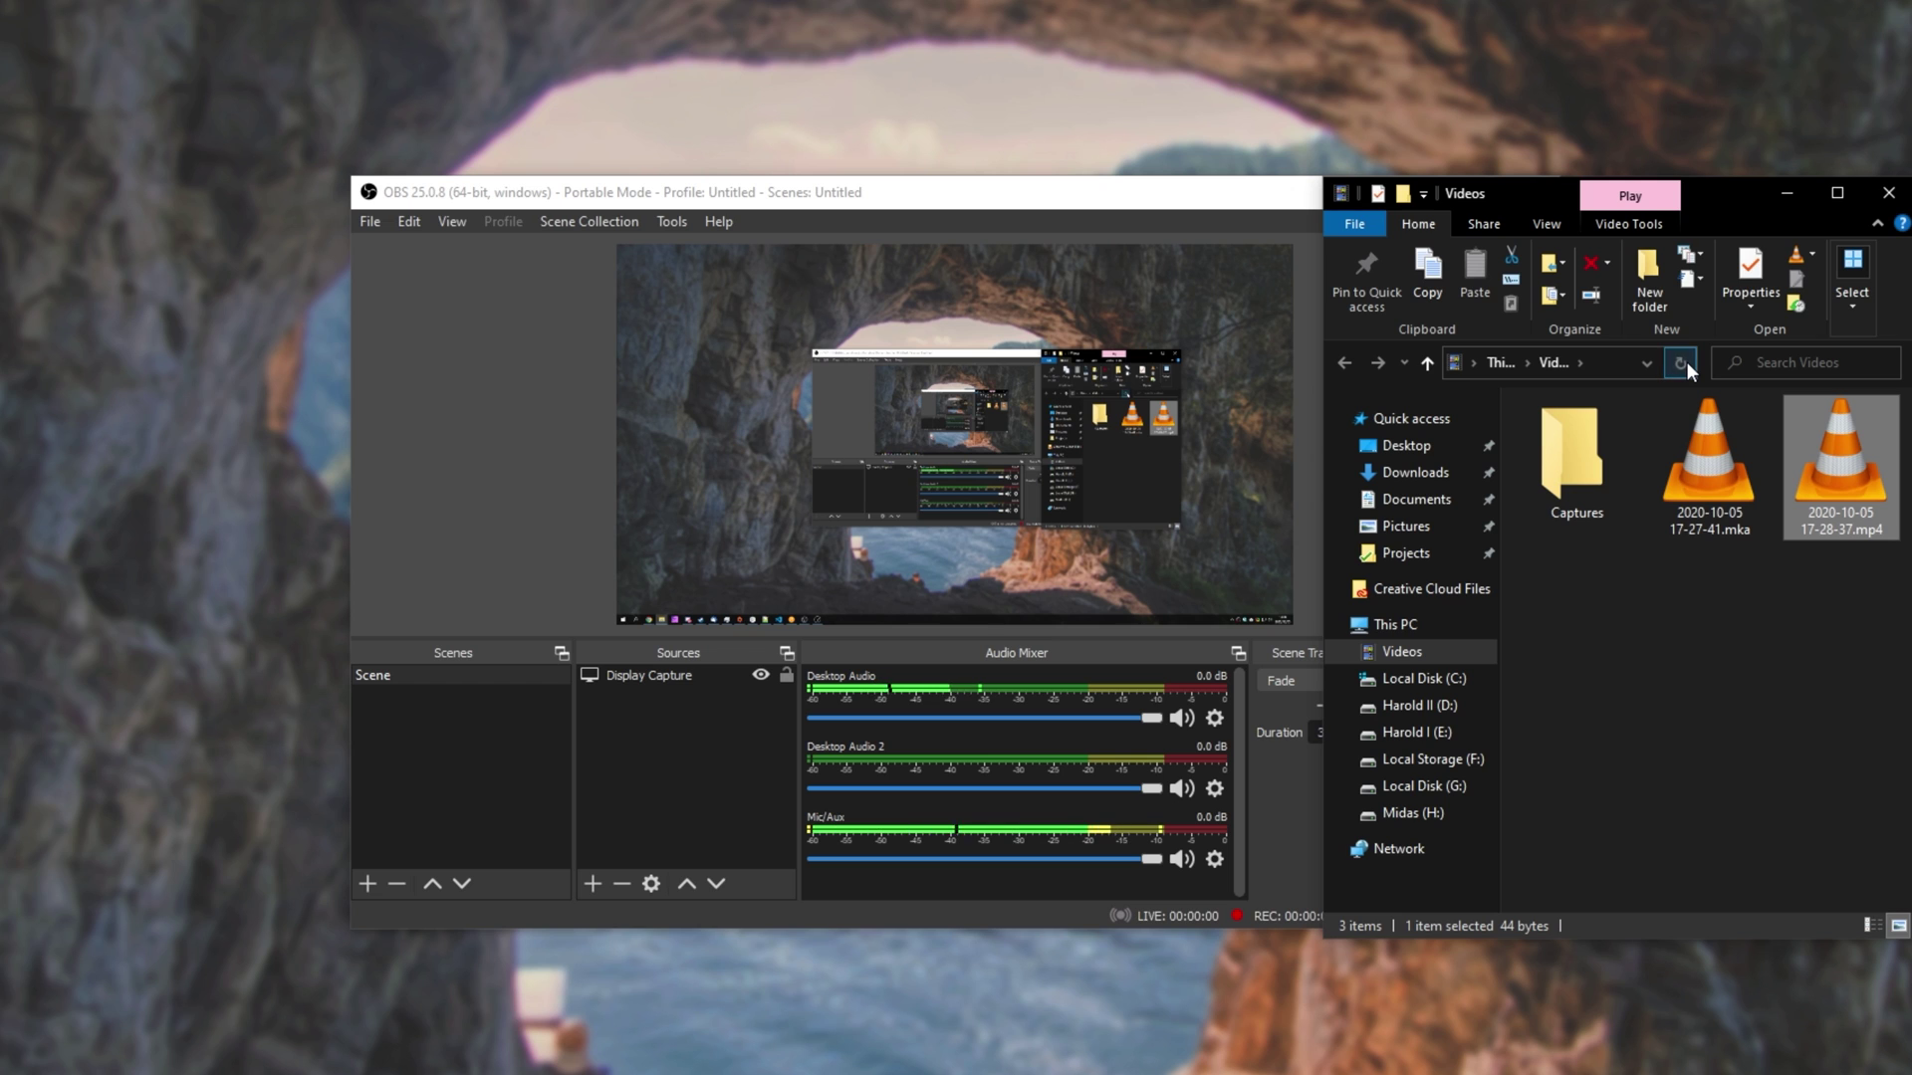
Step: Return to OBS, set the recording's video encoder to h264_nvenc (libx264) with a video bitrate of 0 Kbps, and save the settings
{"action": "left_click", "coordinate": [1294, 804]}
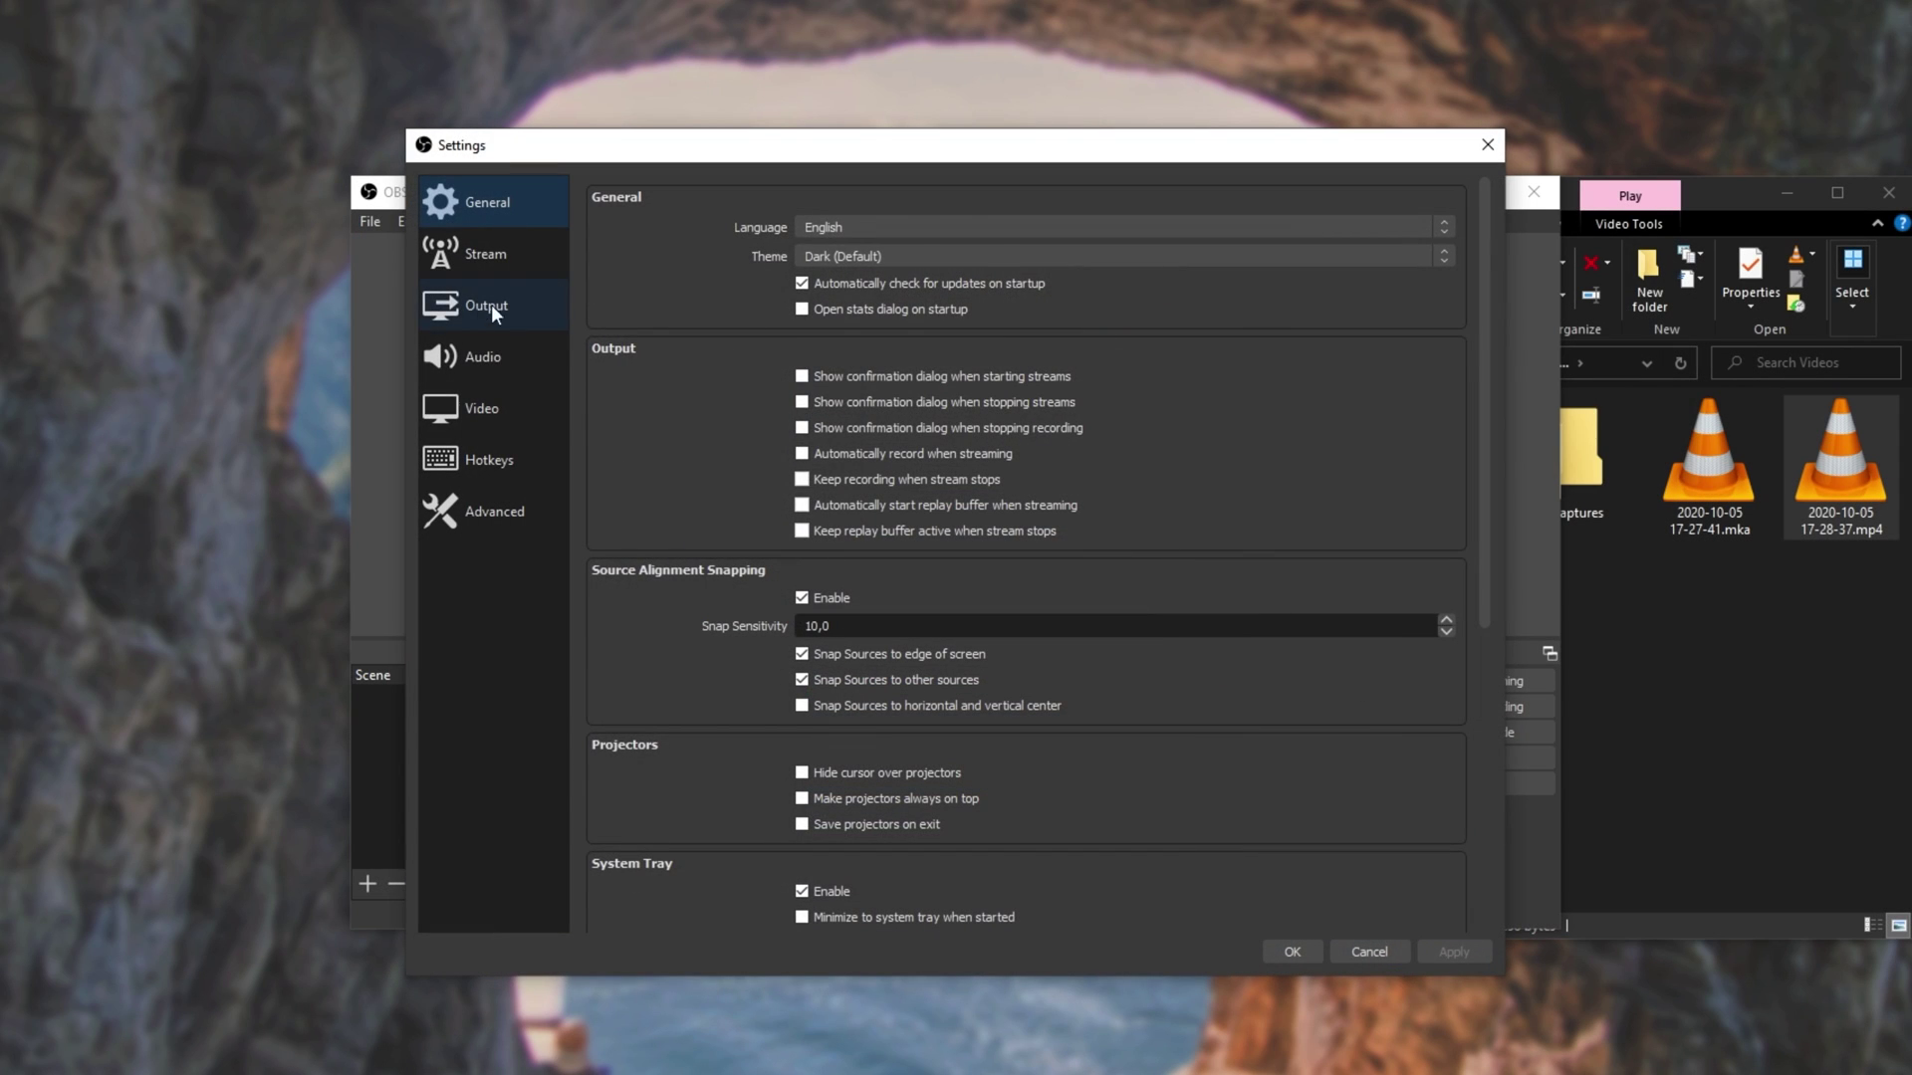
{"action": "left_click", "coordinate": [491, 305]}
{"action": "left_click", "coordinate": [678, 239]}
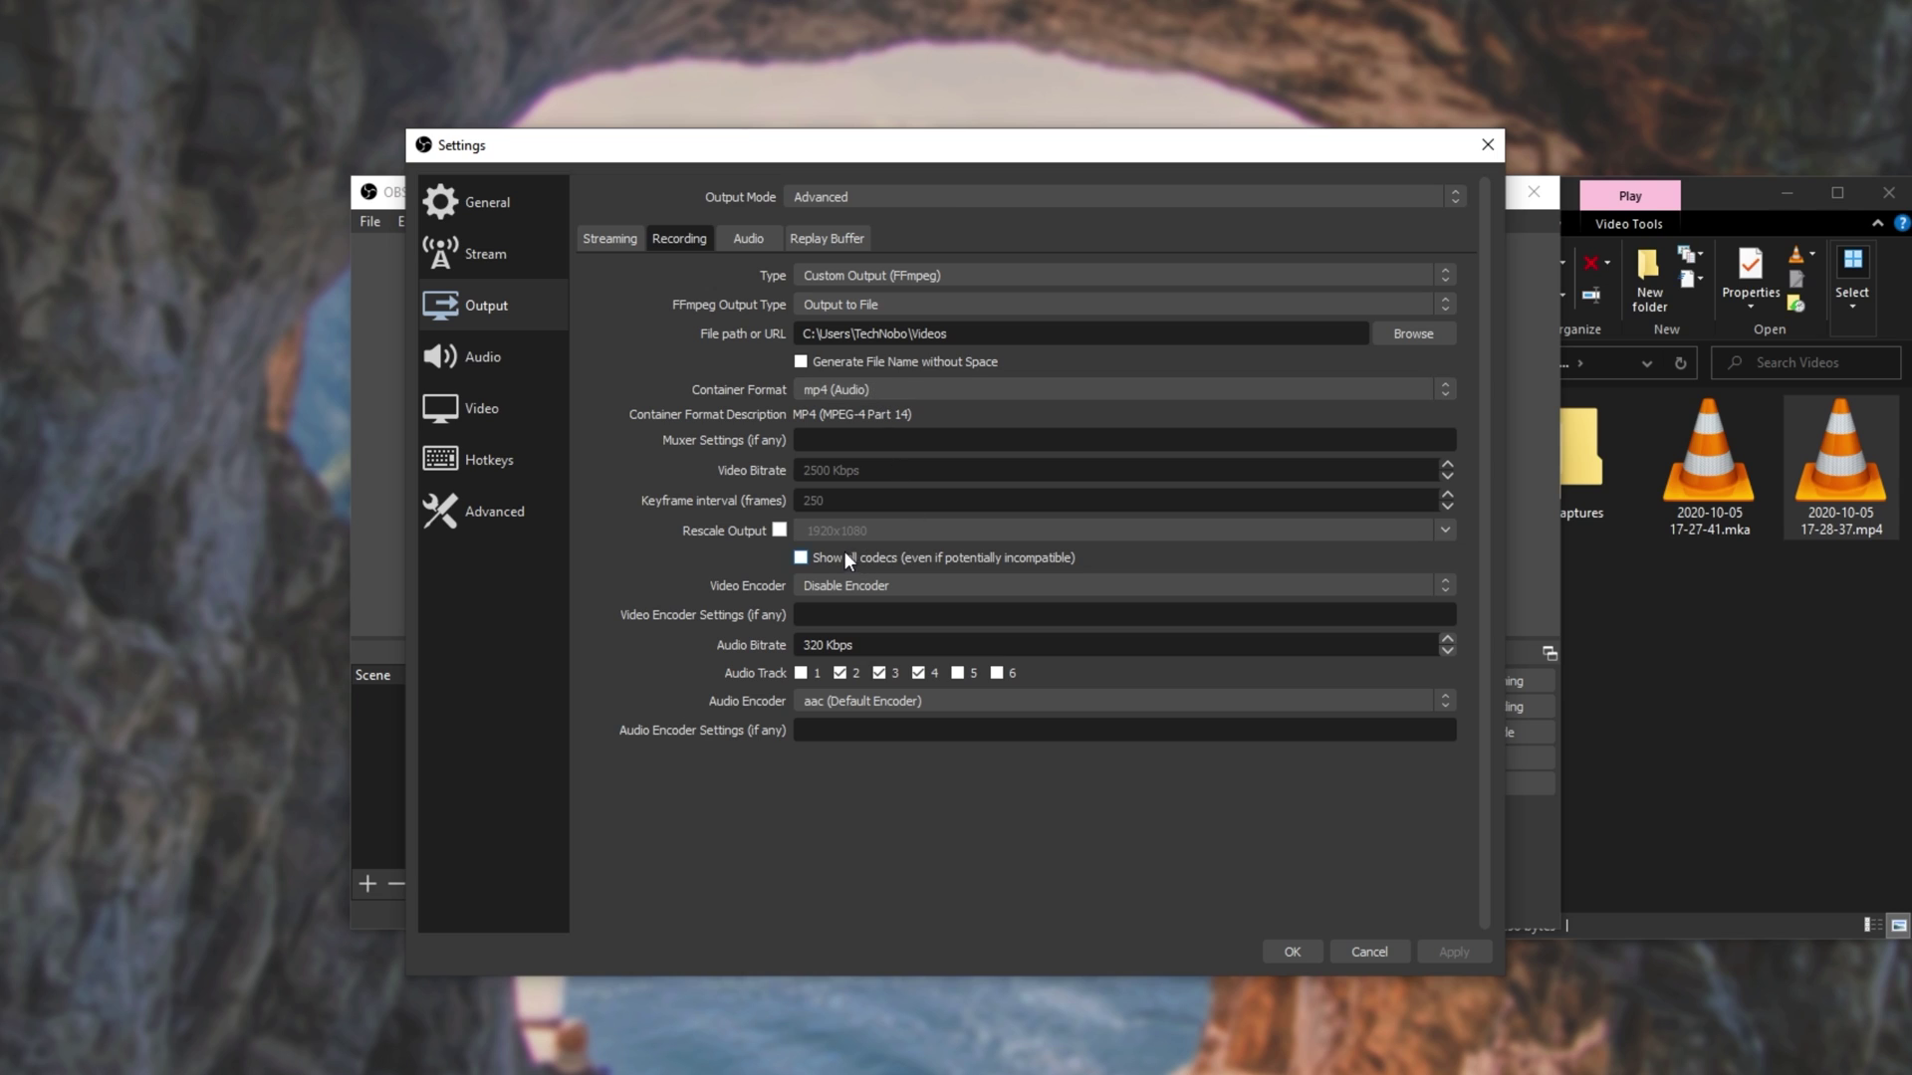
{"action": "left_click", "coordinate": [848, 579]}
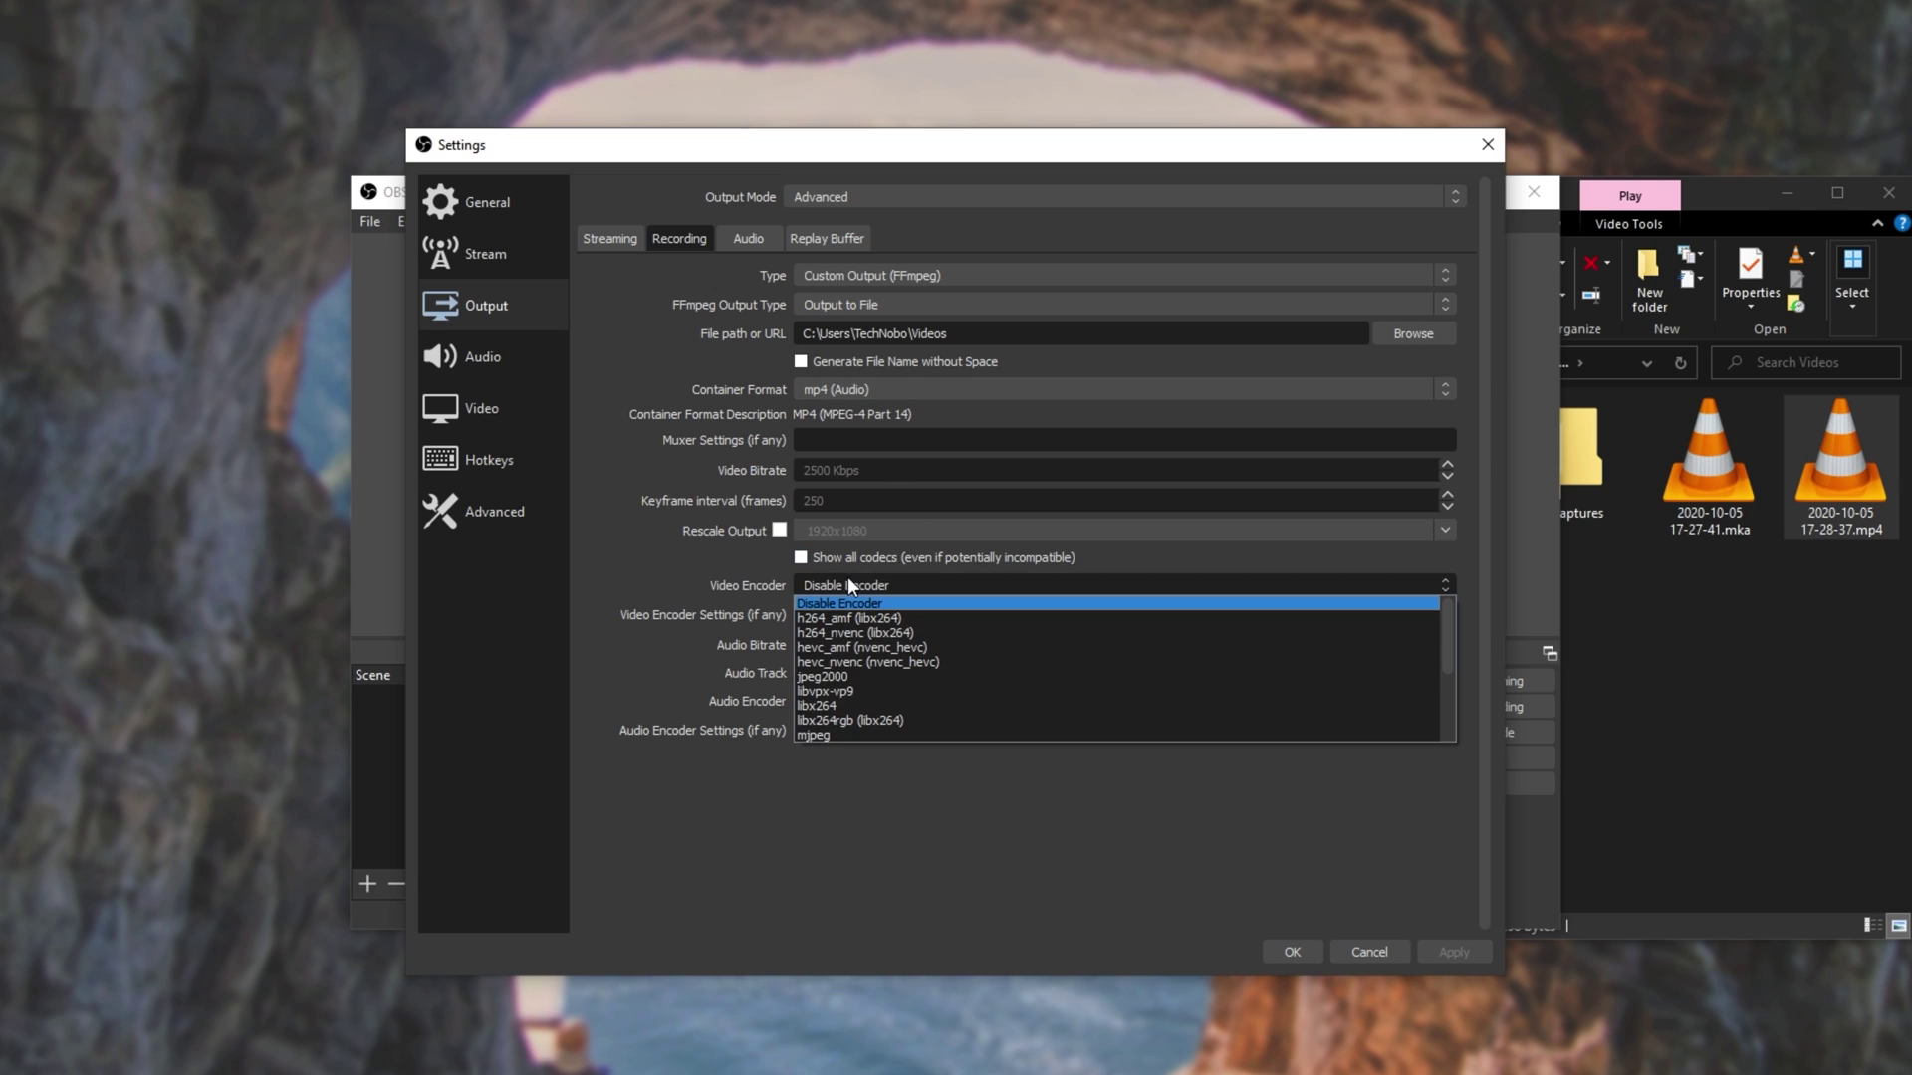
{"action": "left_click", "coordinate": [886, 633]}
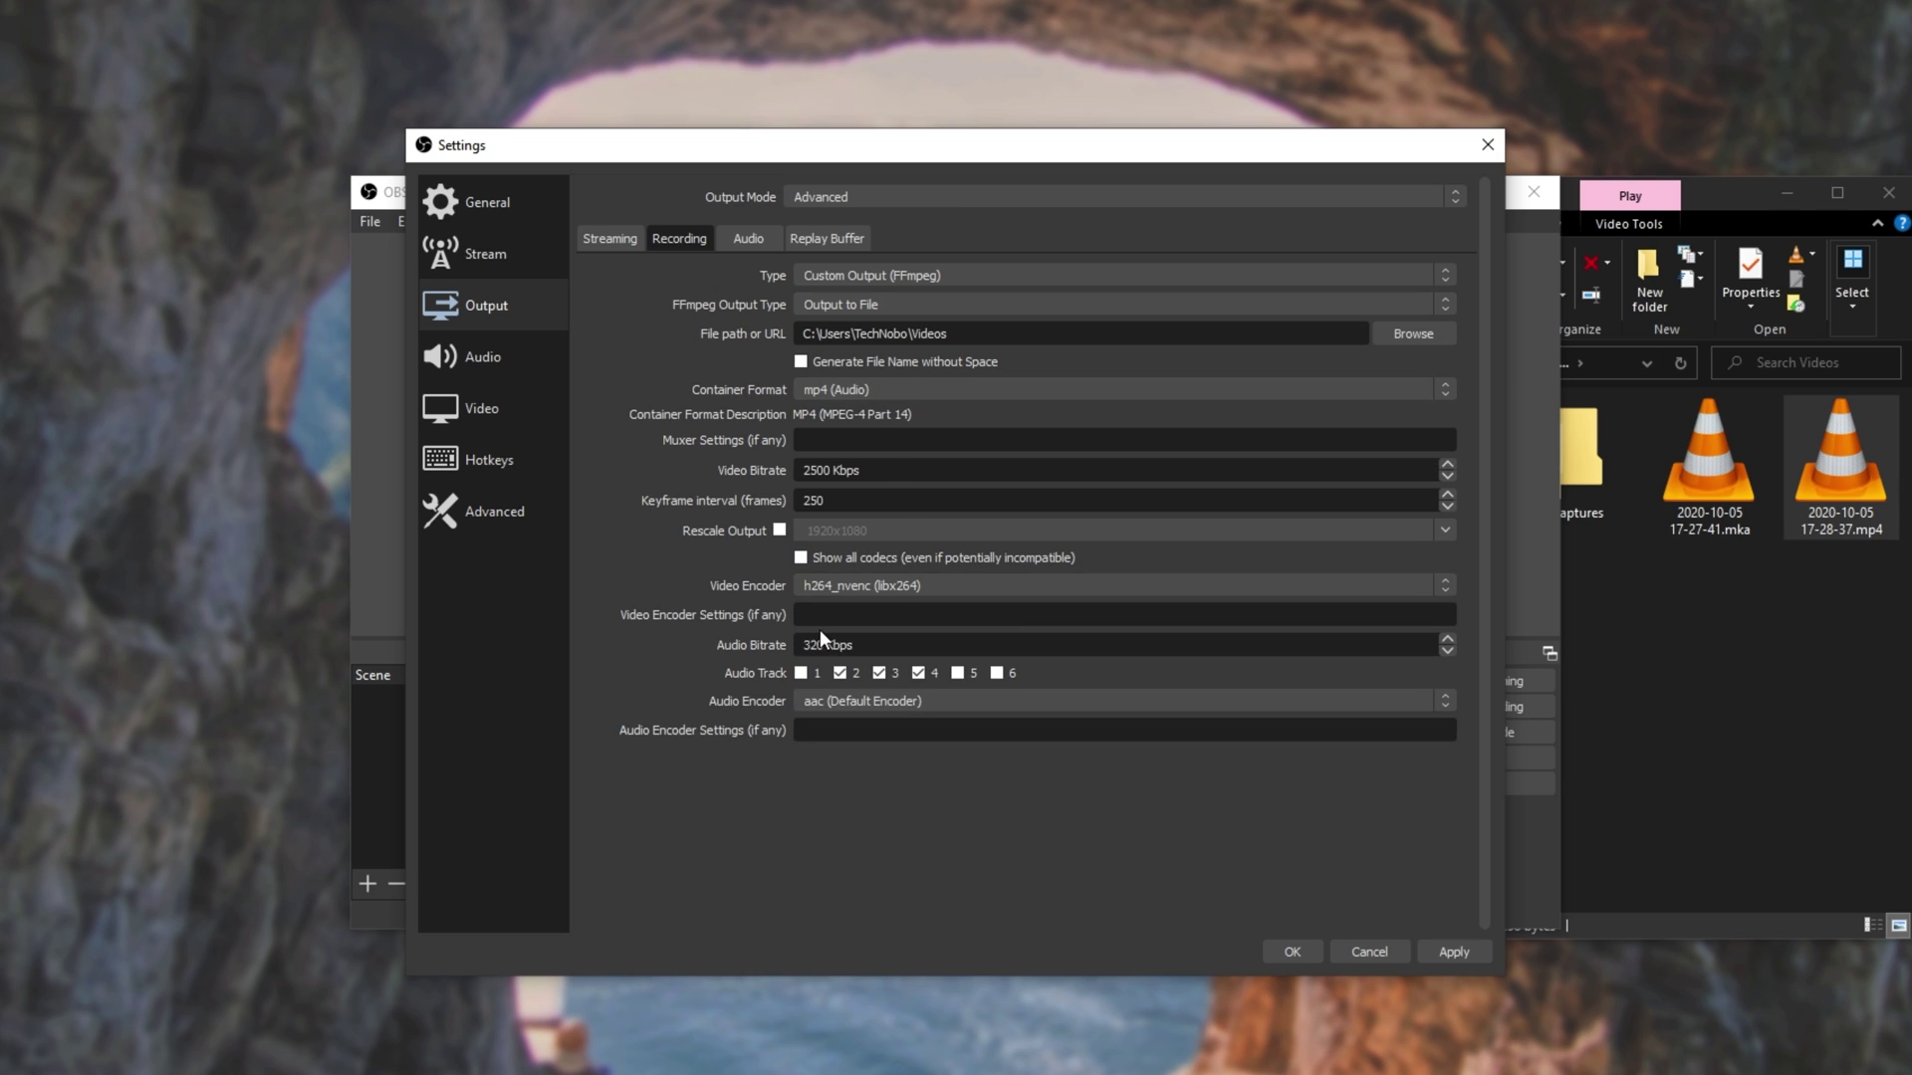
{"action": "double_click", "coordinate": [834, 475]}
{"action": "type", "text": "0"}
{"action": "left_click", "coordinate": [1318, 951]}
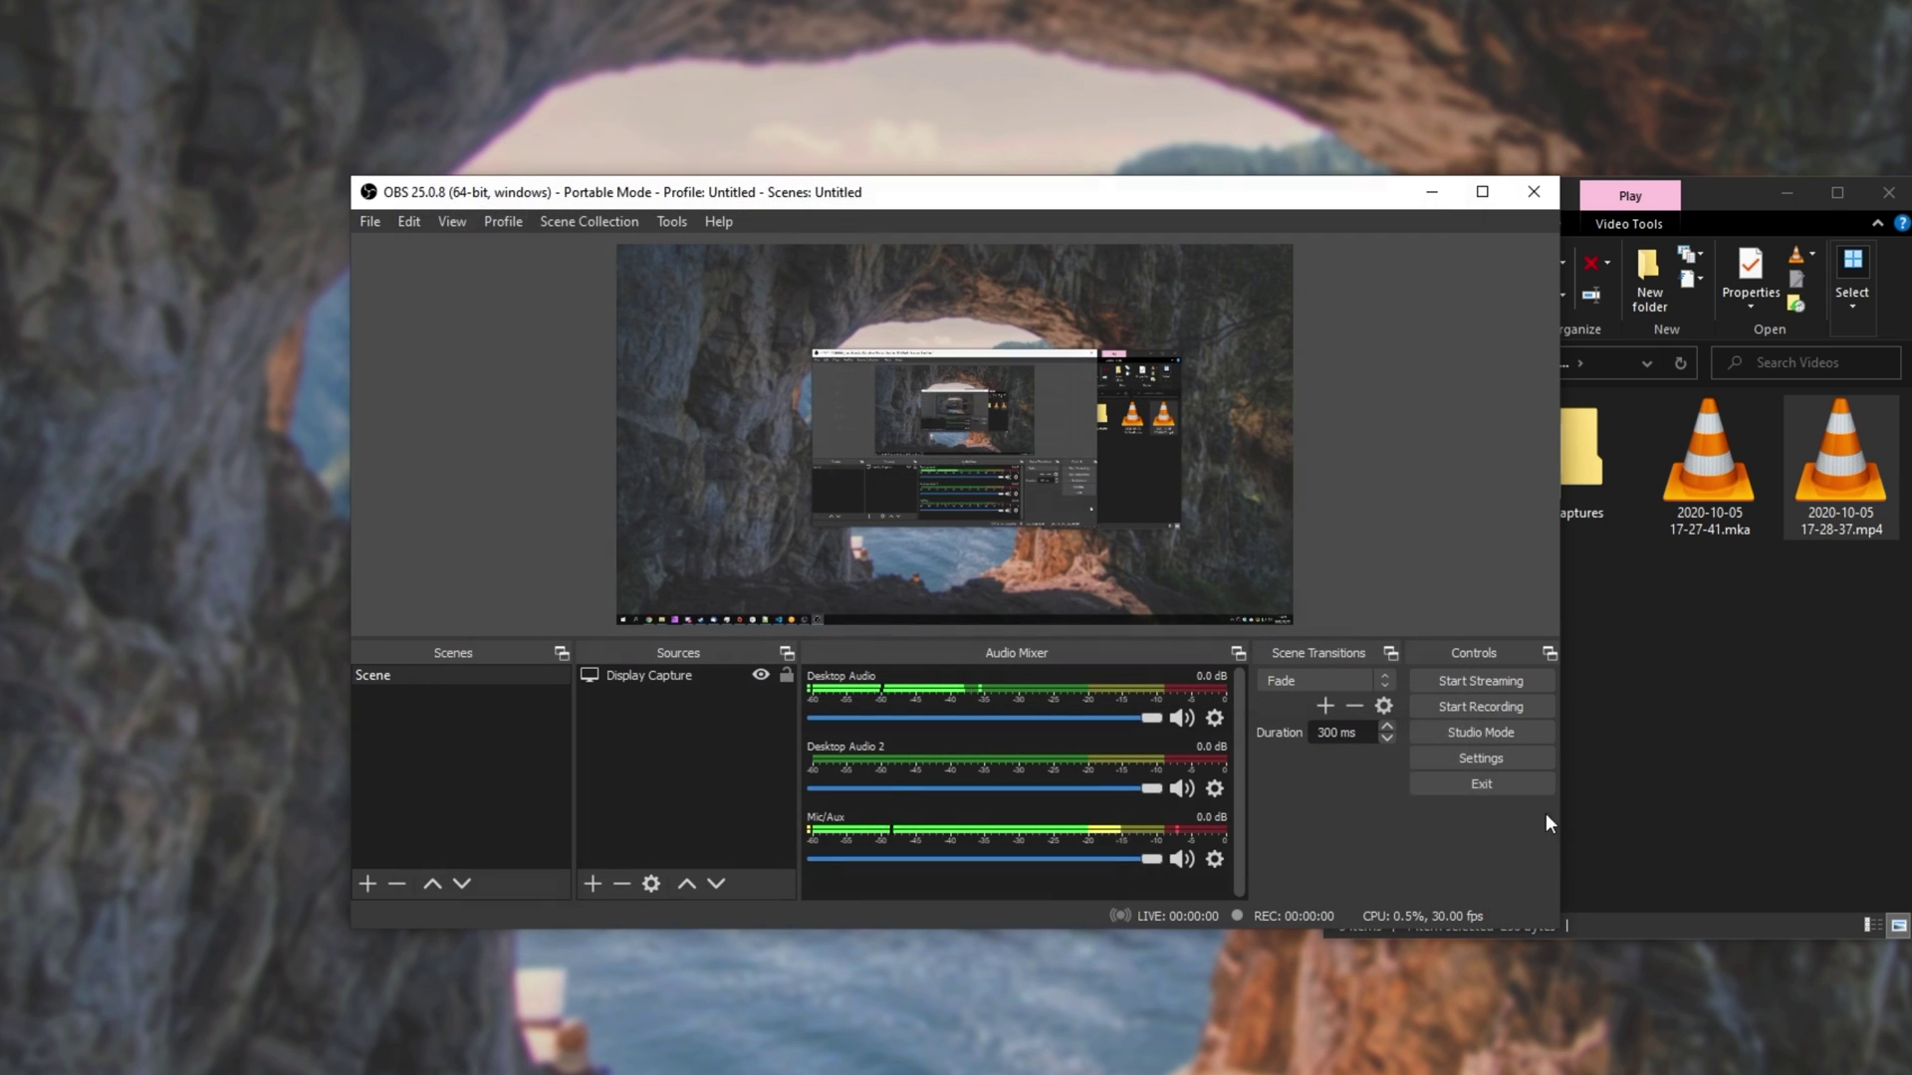
{"action": "left_click", "coordinate": [1481, 702]}
{"action": "left_click", "coordinate": [1622, 657]}
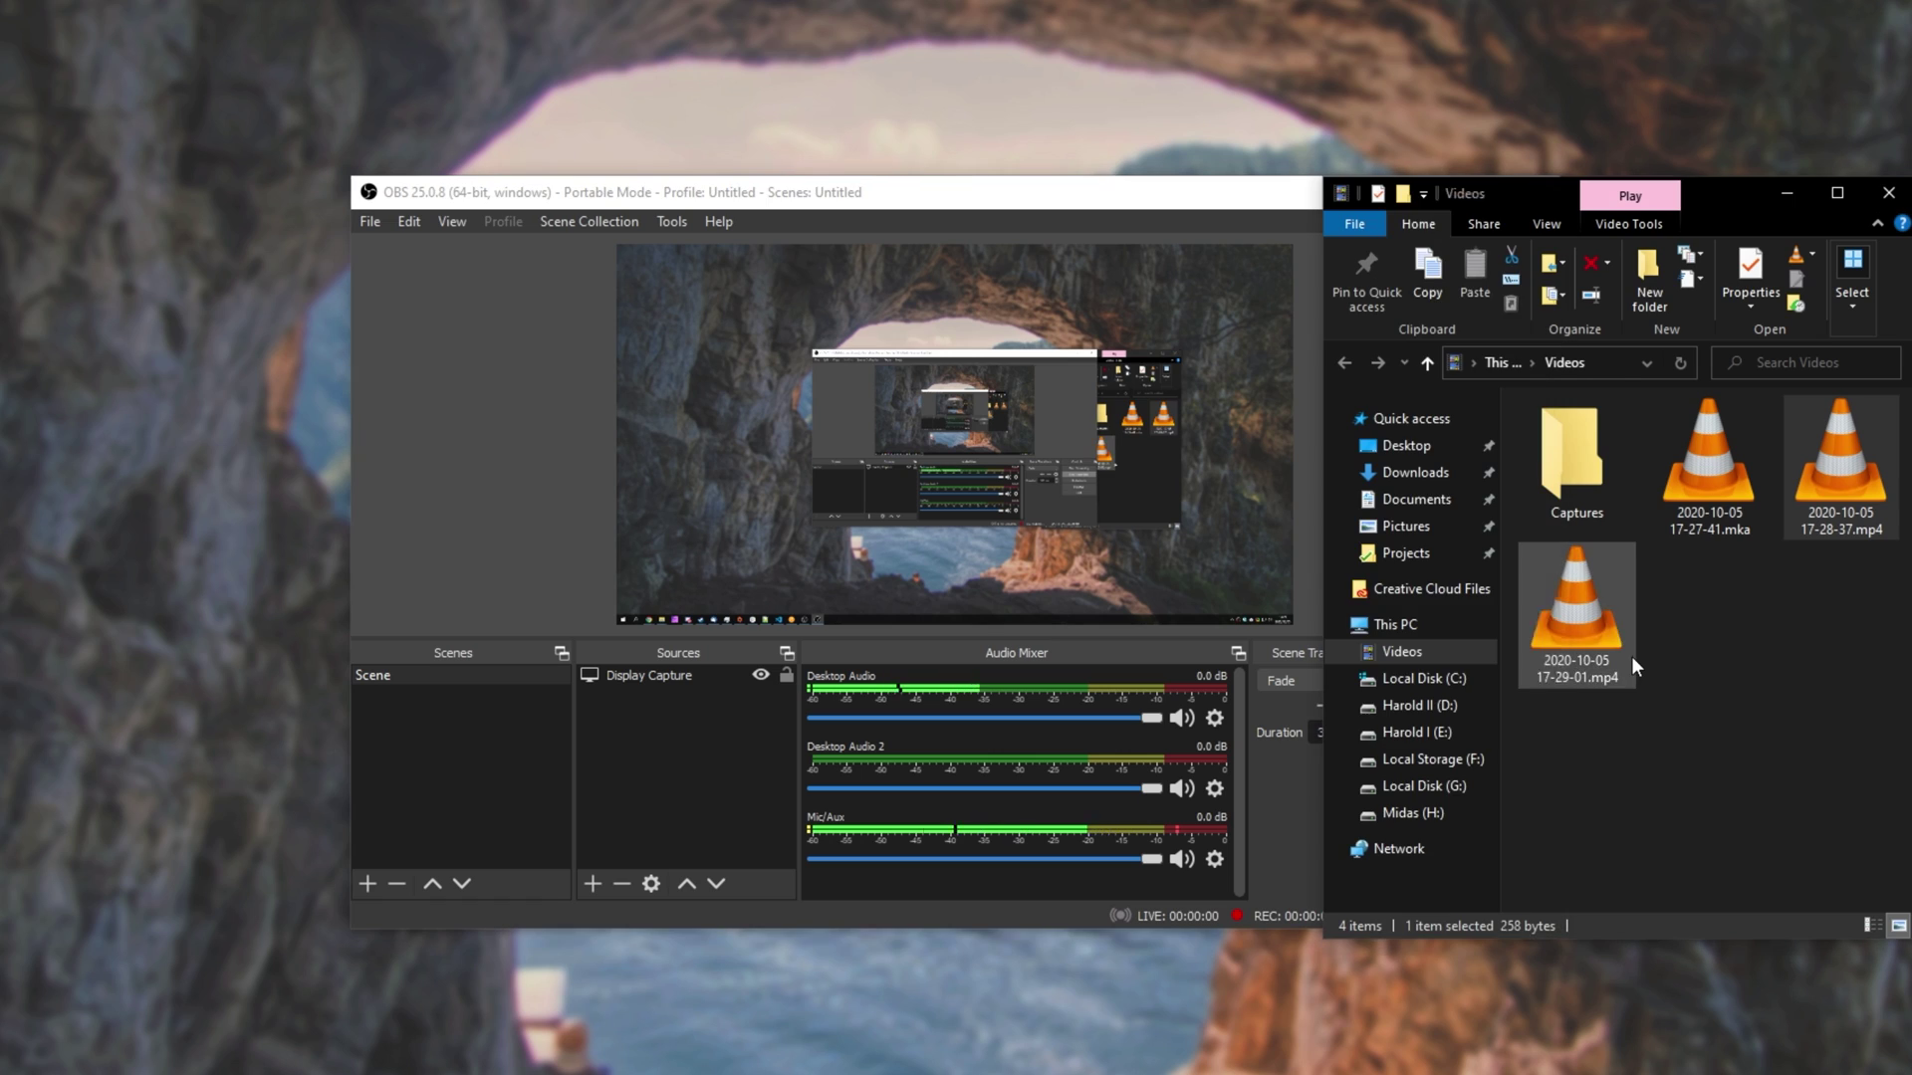
{"action": "left_click", "coordinate": [1680, 363]}
{"action": "left_click", "coordinate": [1681, 362]}
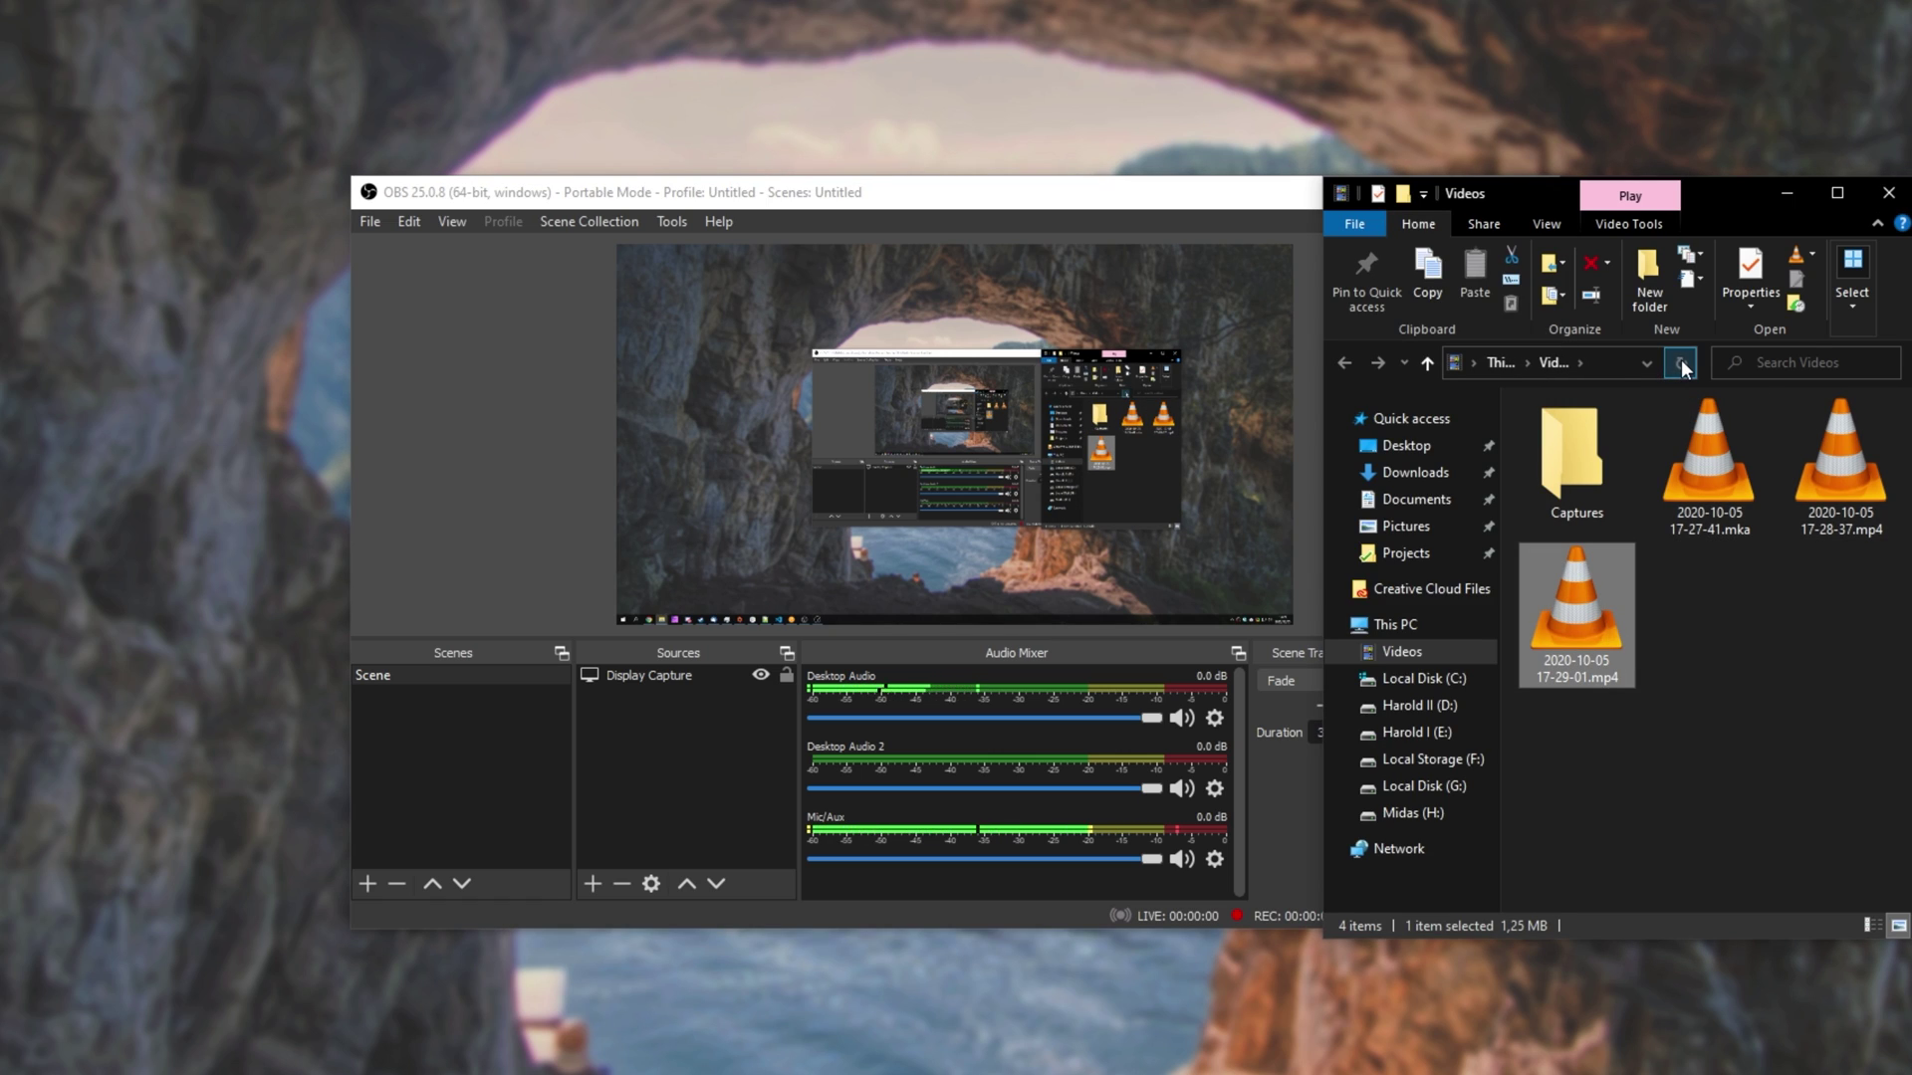
{"action": "left_click", "coordinate": [1681, 362]}
{"action": "left_click", "coordinate": [1681, 361]}
{"action": "left_click", "coordinate": [1681, 361]}
{"action": "left_click", "coordinate": [1681, 360]}
{"action": "left_click", "coordinate": [1682, 361]}
{"action": "left_click_drag", "start_coordinate": [1694, 193], "coordinate": [1678, 194]}
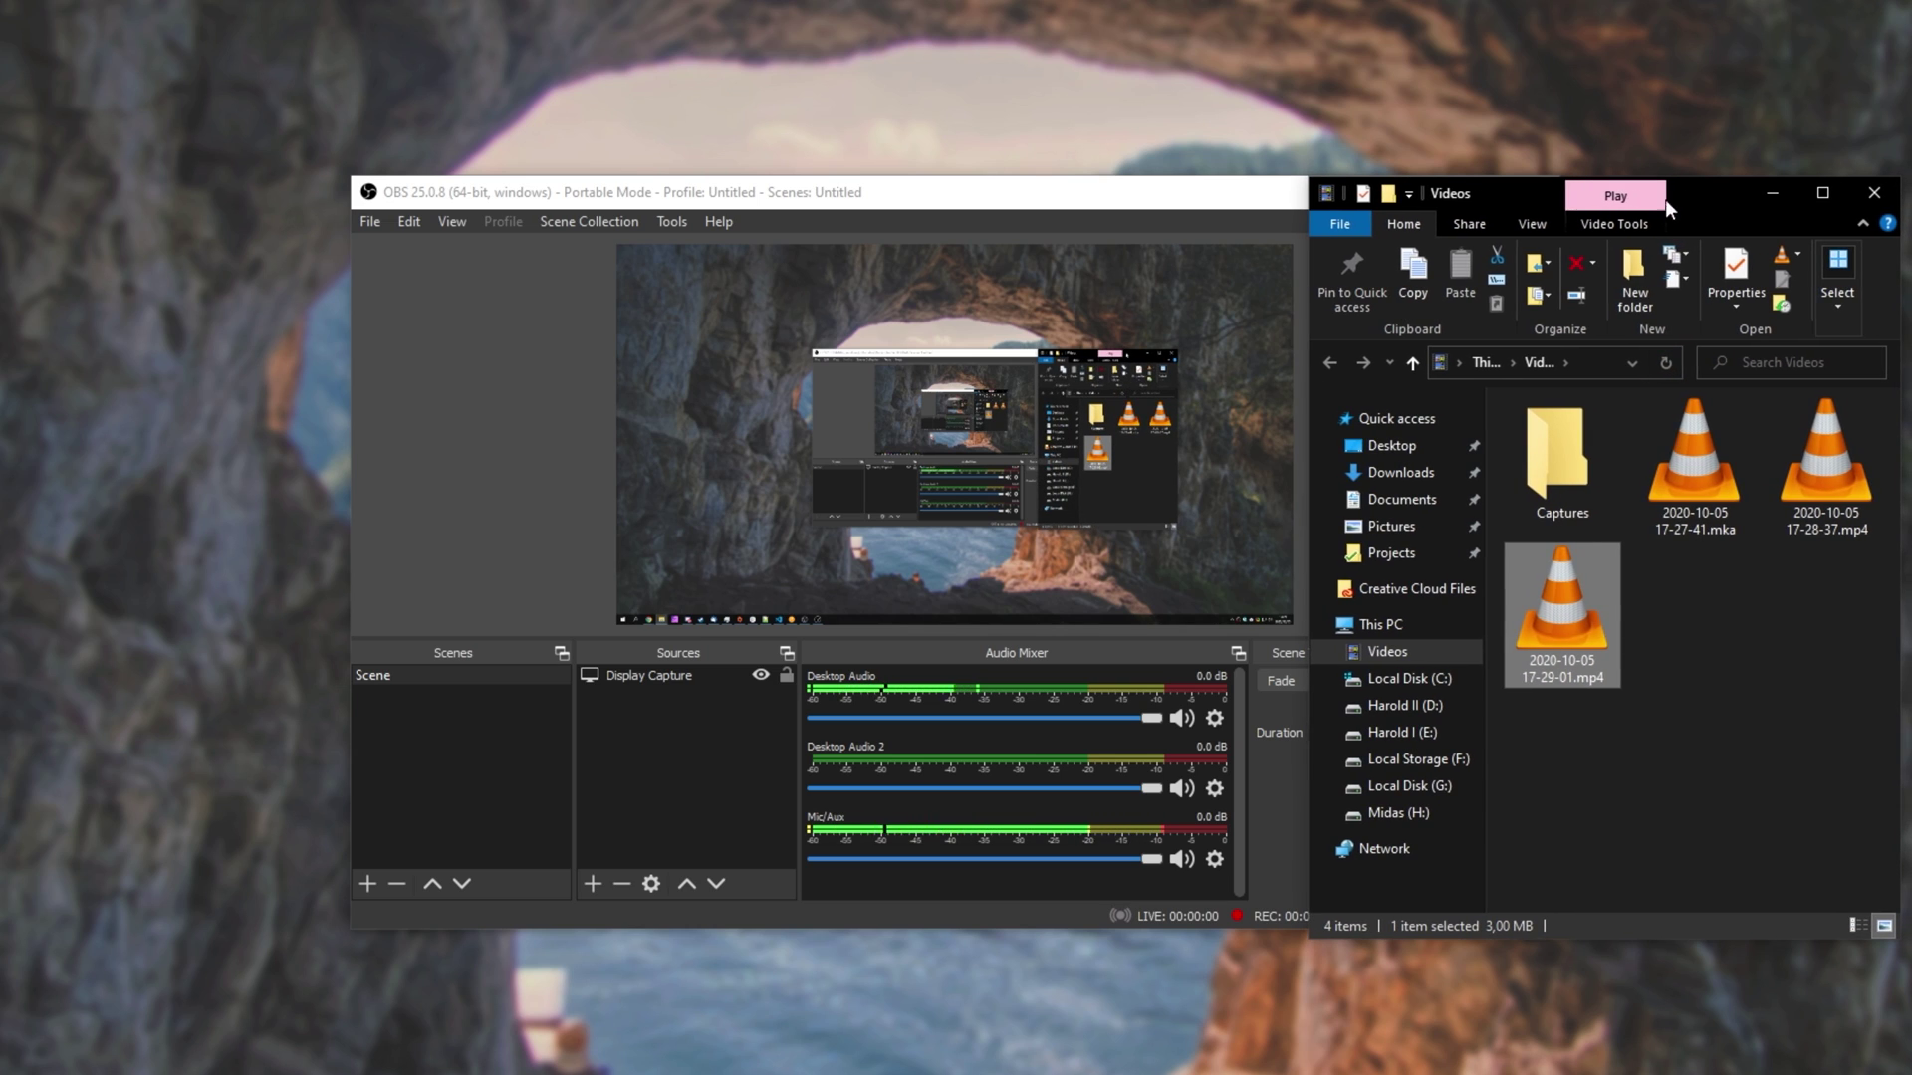
{"action": "left_click", "coordinate": [1157, 215]}
{"action": "left_click", "coordinate": [1484, 707]}
{"action": "left_click", "coordinate": [1698, 793]}
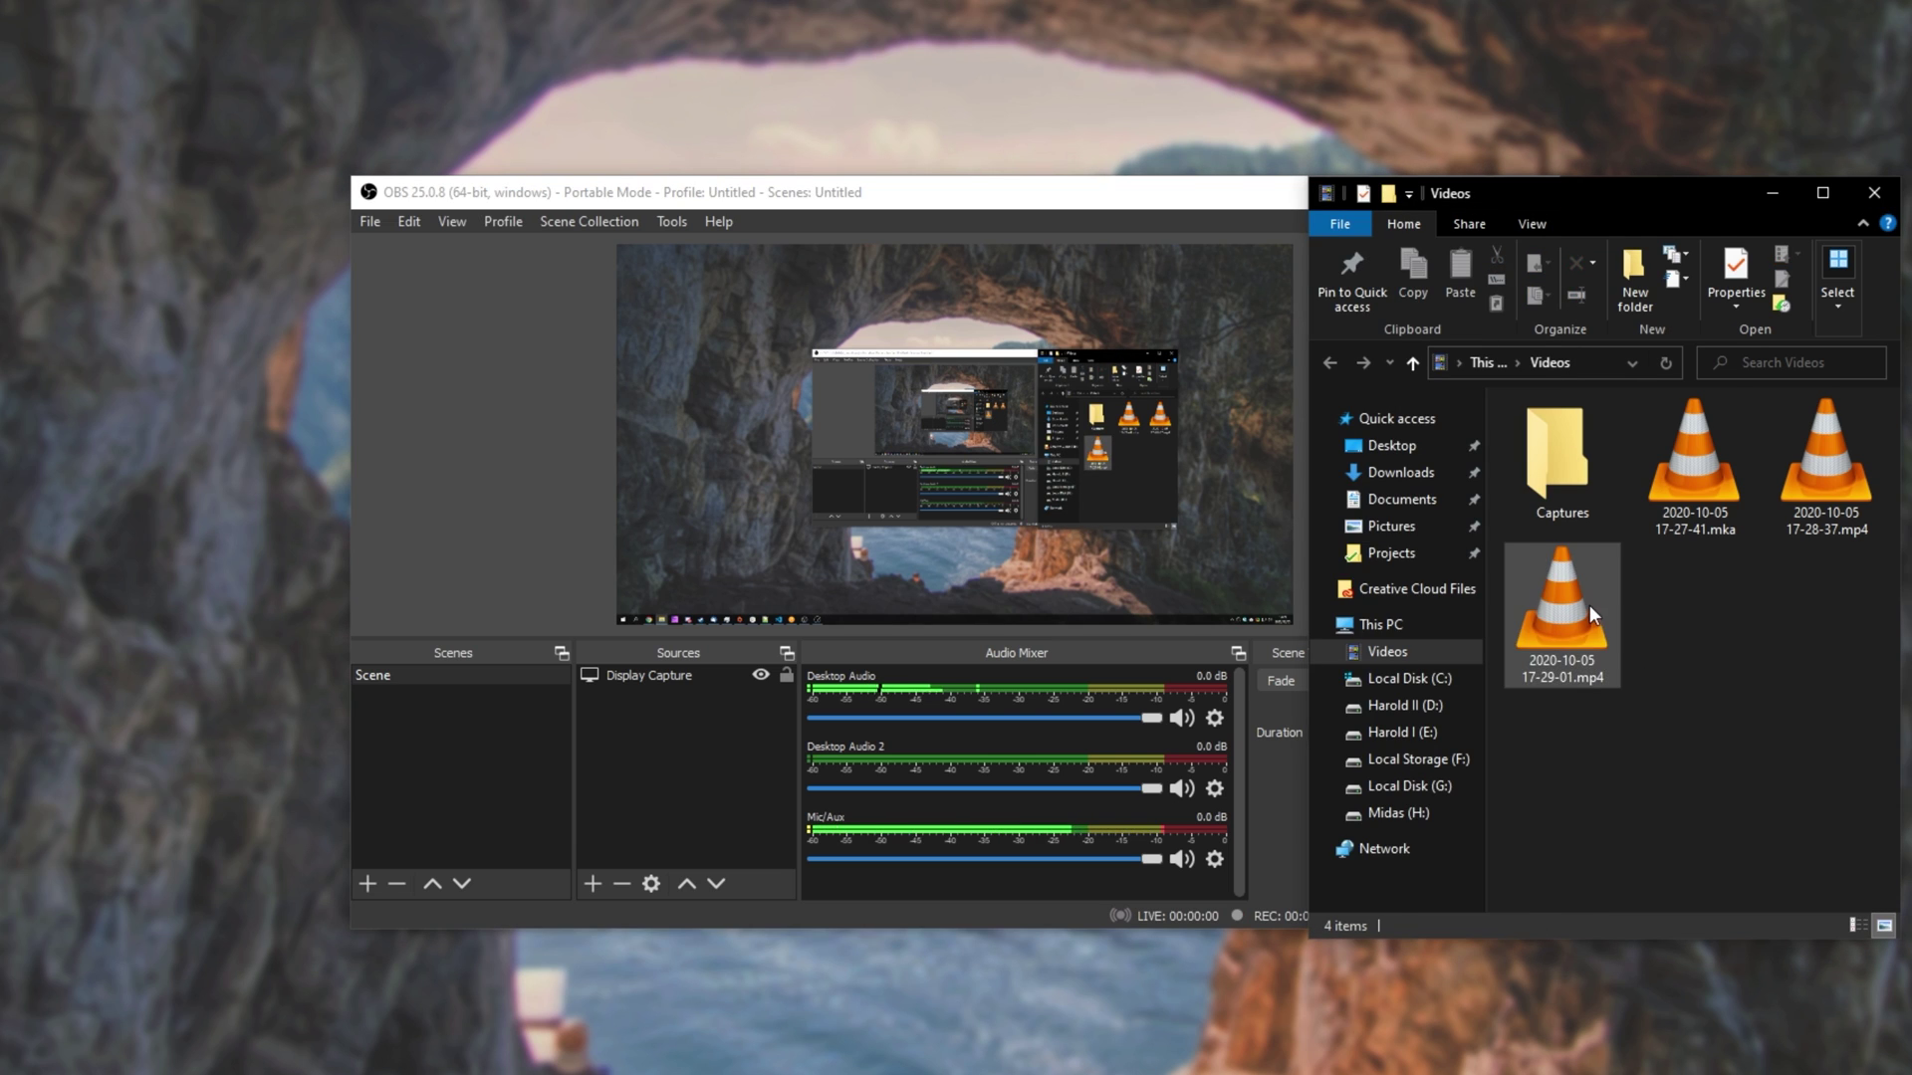
{"action": "double_click", "coordinate": [1589, 605]}
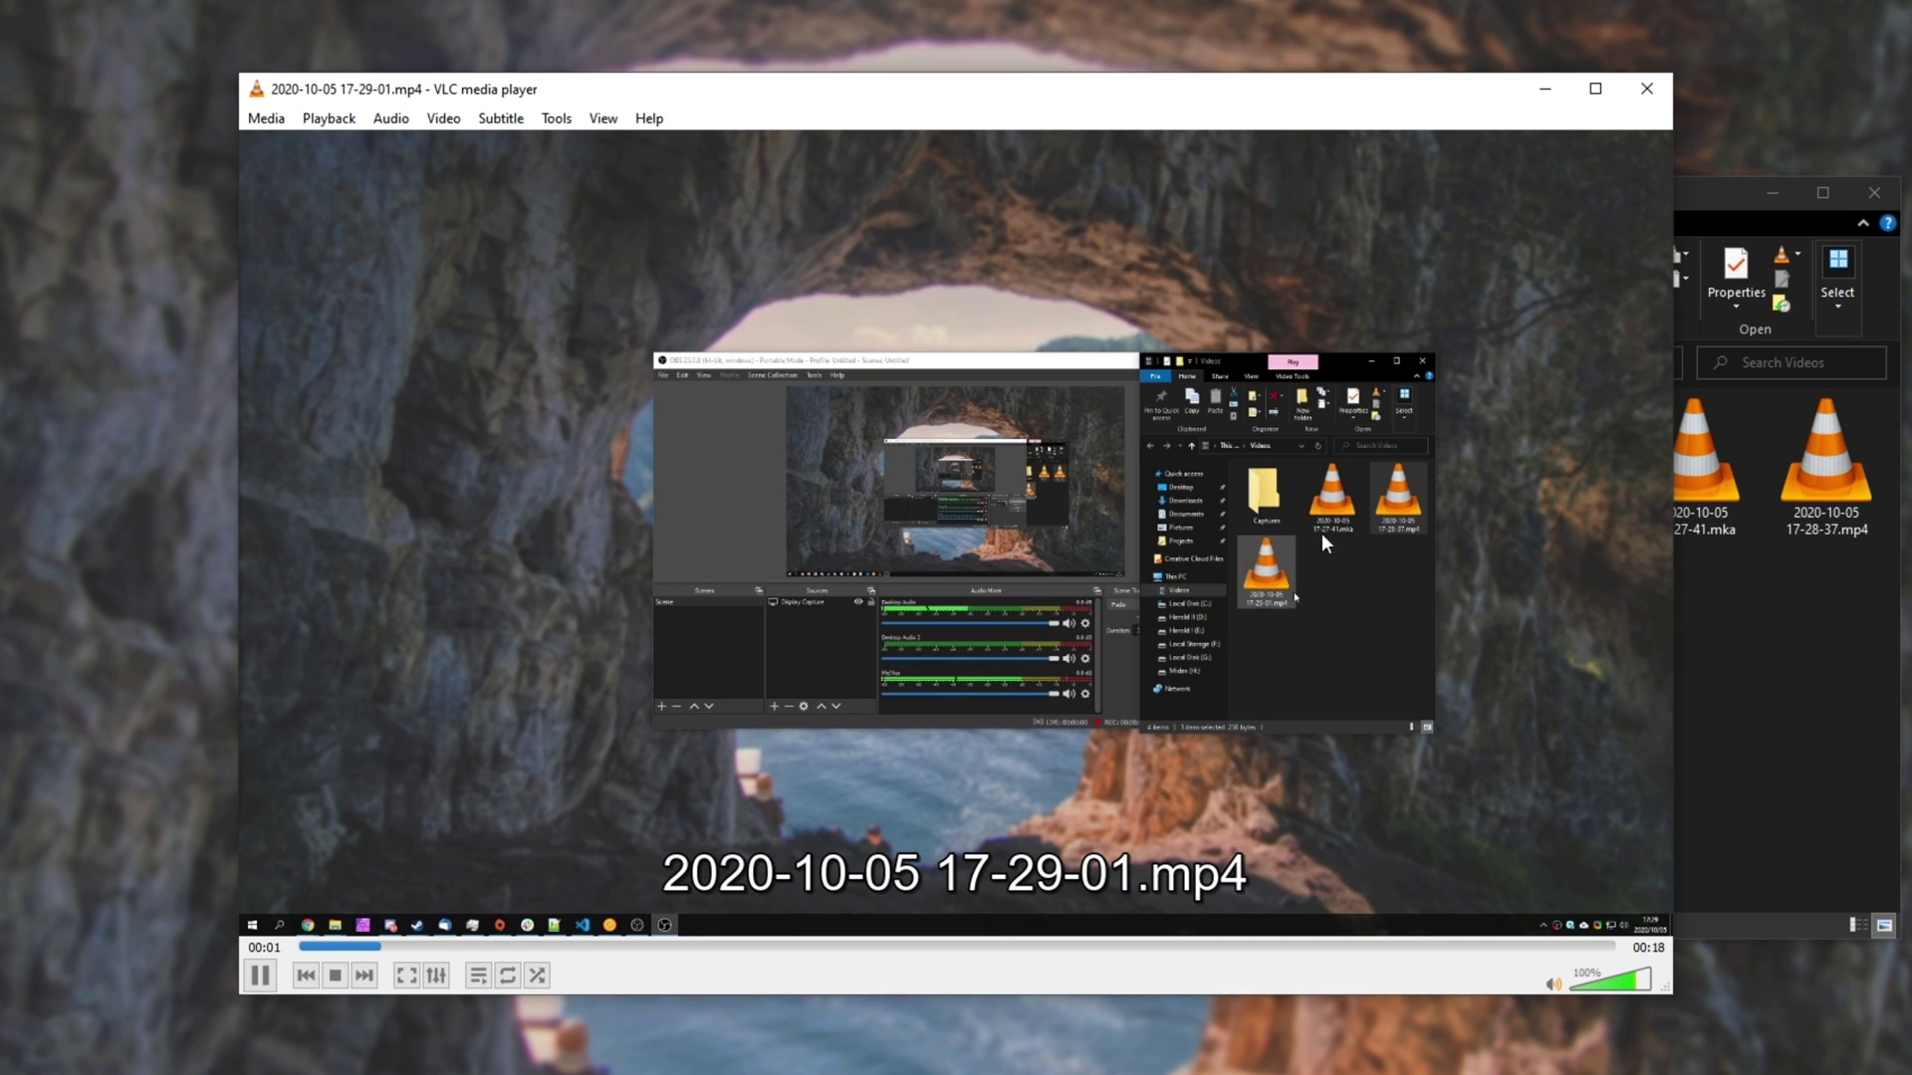
{"action": "scroll", "coordinate": [1264, 488], "scroll_direction": "down", "scroll_amount": 17}
{"action": "double_click", "coordinate": [1143, 502]}
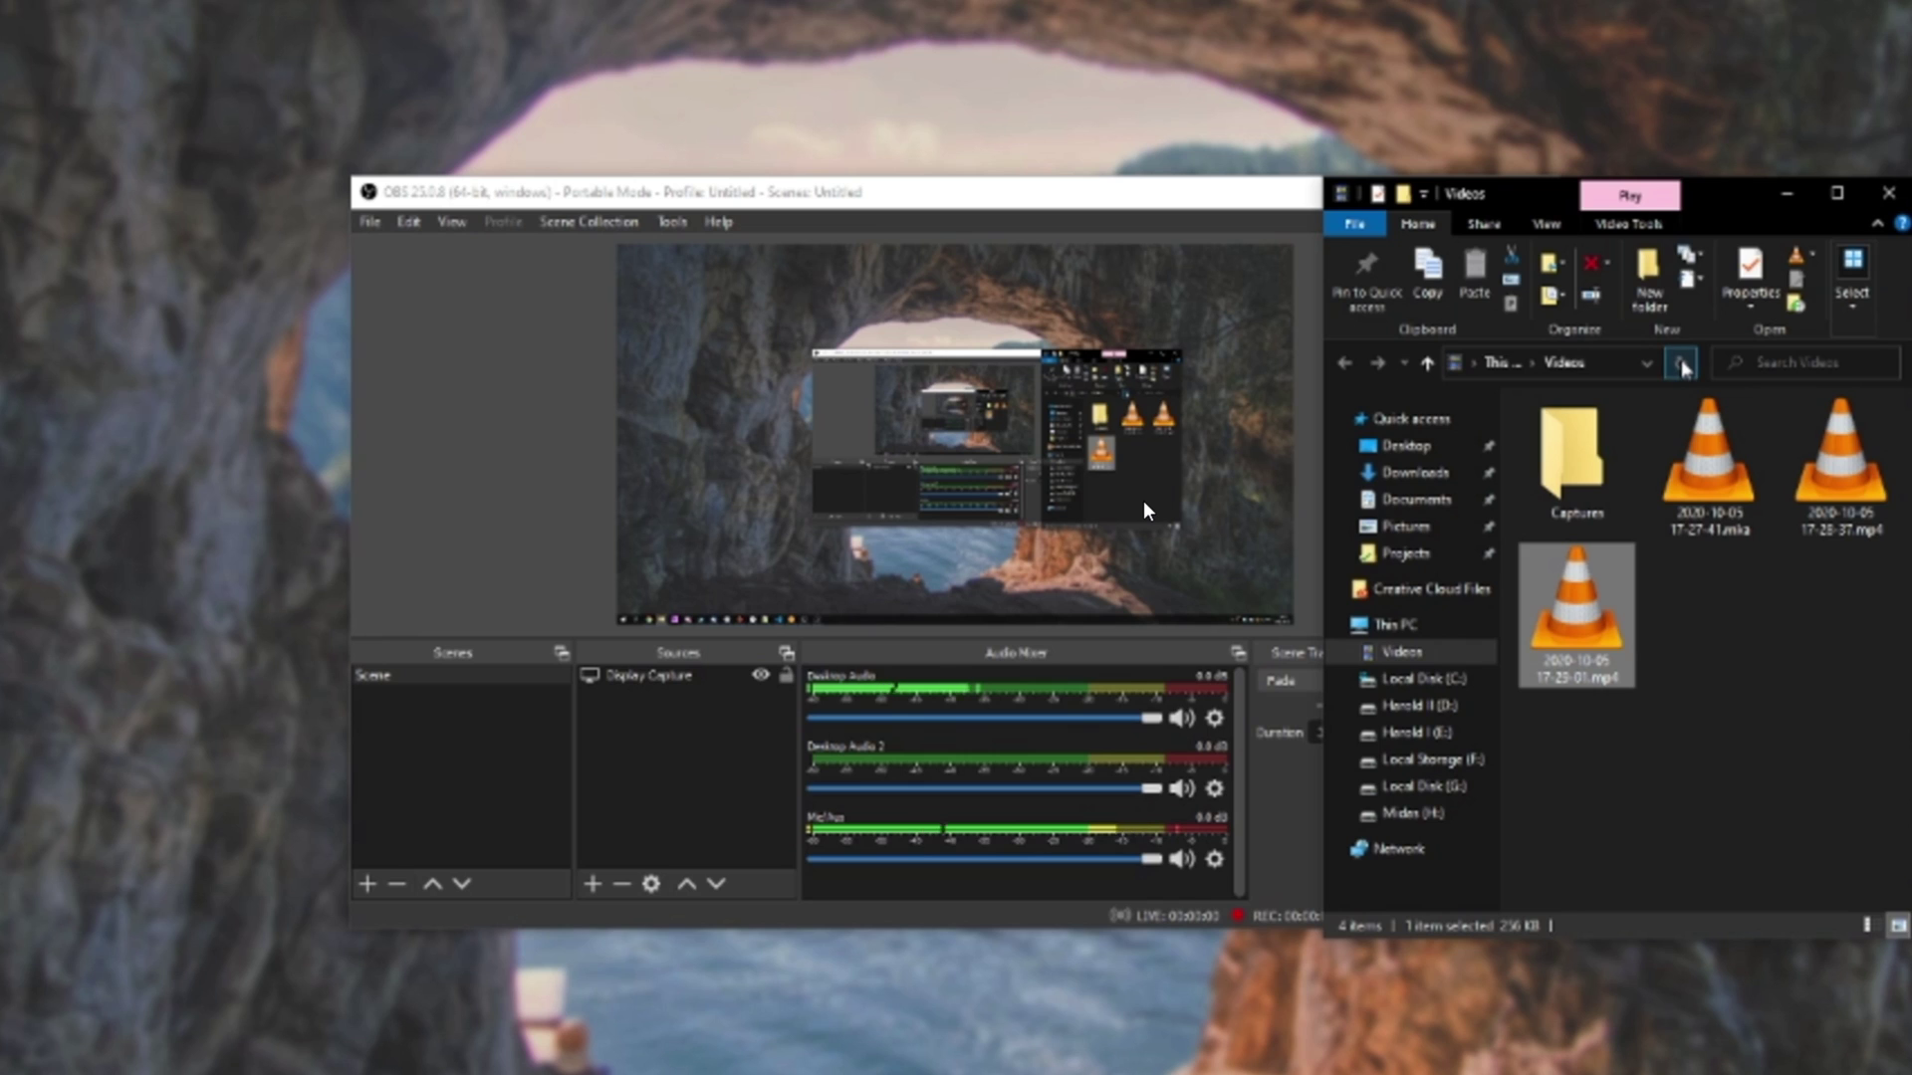
{"action": "key", "text": "Return"}
Step: Check the available audio tracks of the playing mp4 and close the player
{"action": "right_click", "coordinate": [995, 482]}
{"action": "mouse_move", "coordinate": [1096, 631]}
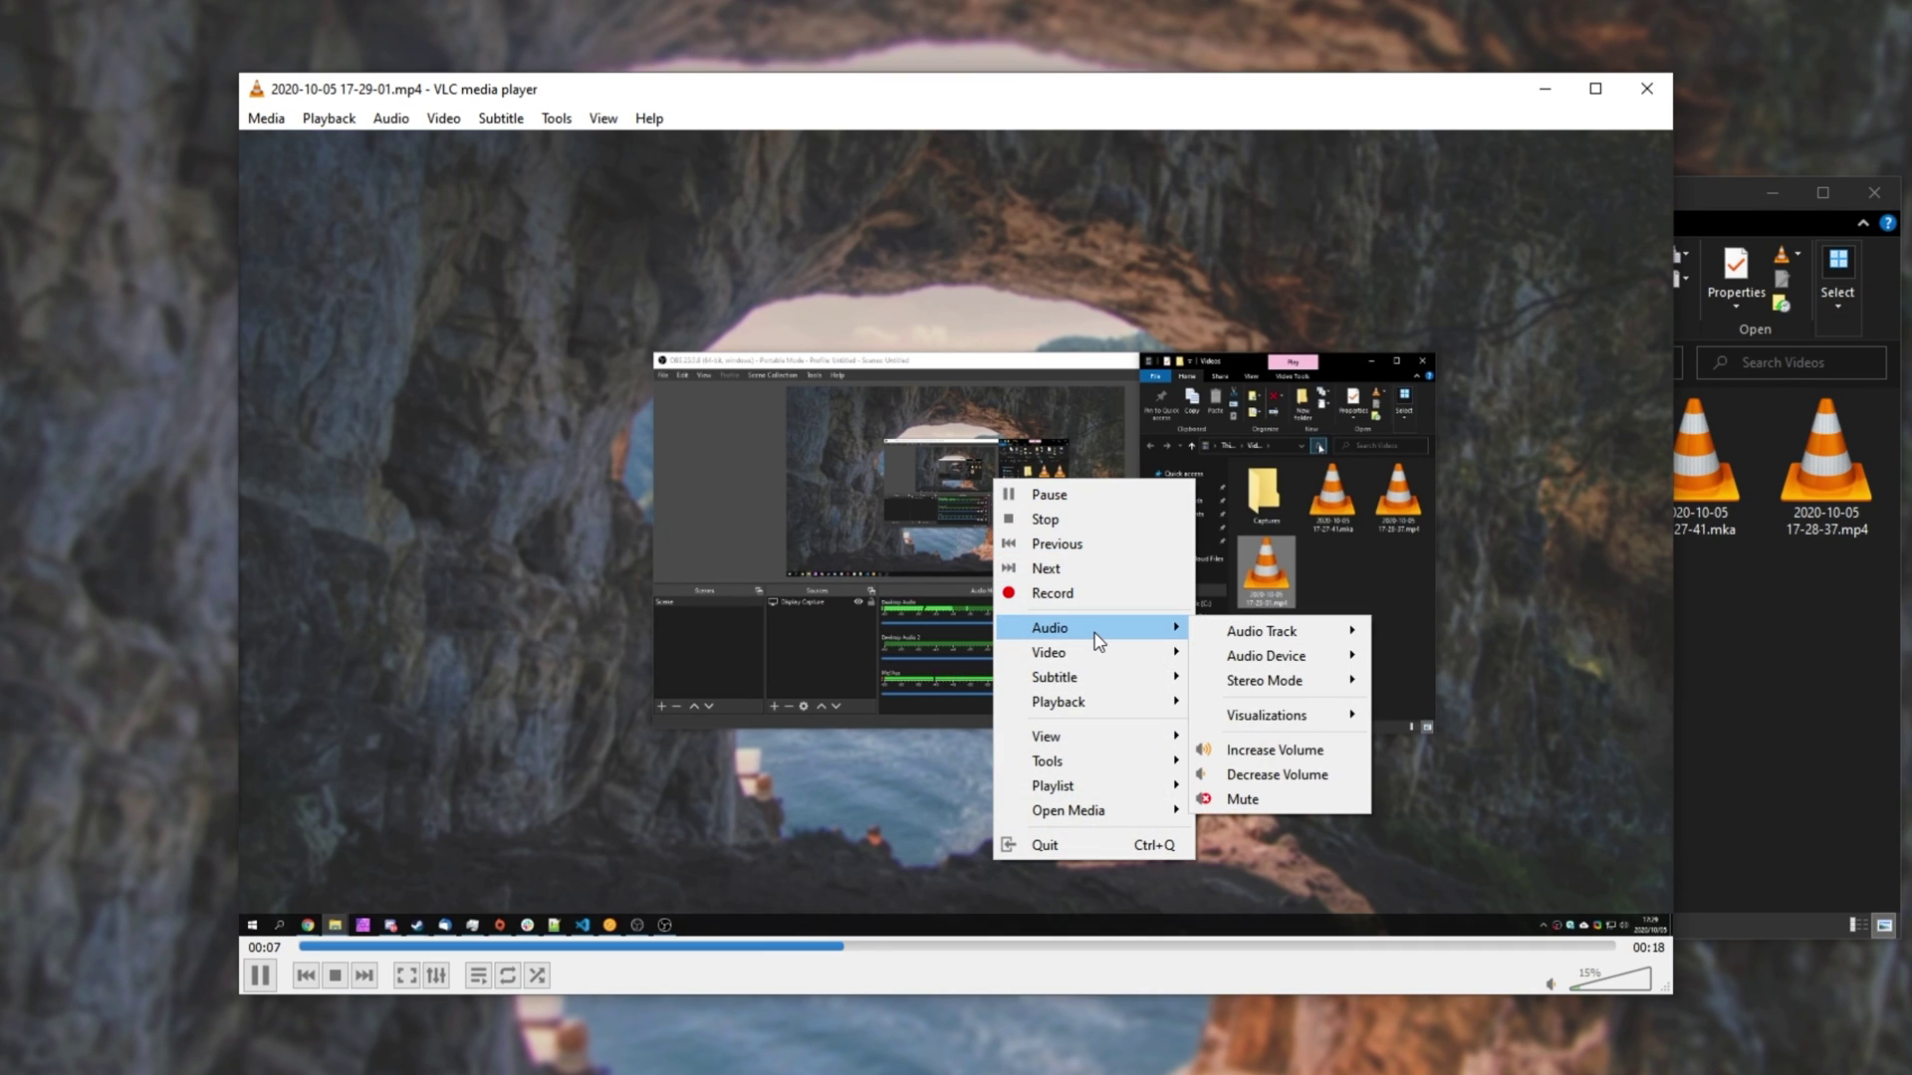
{"action": "mouse_move", "coordinate": [1334, 634]}
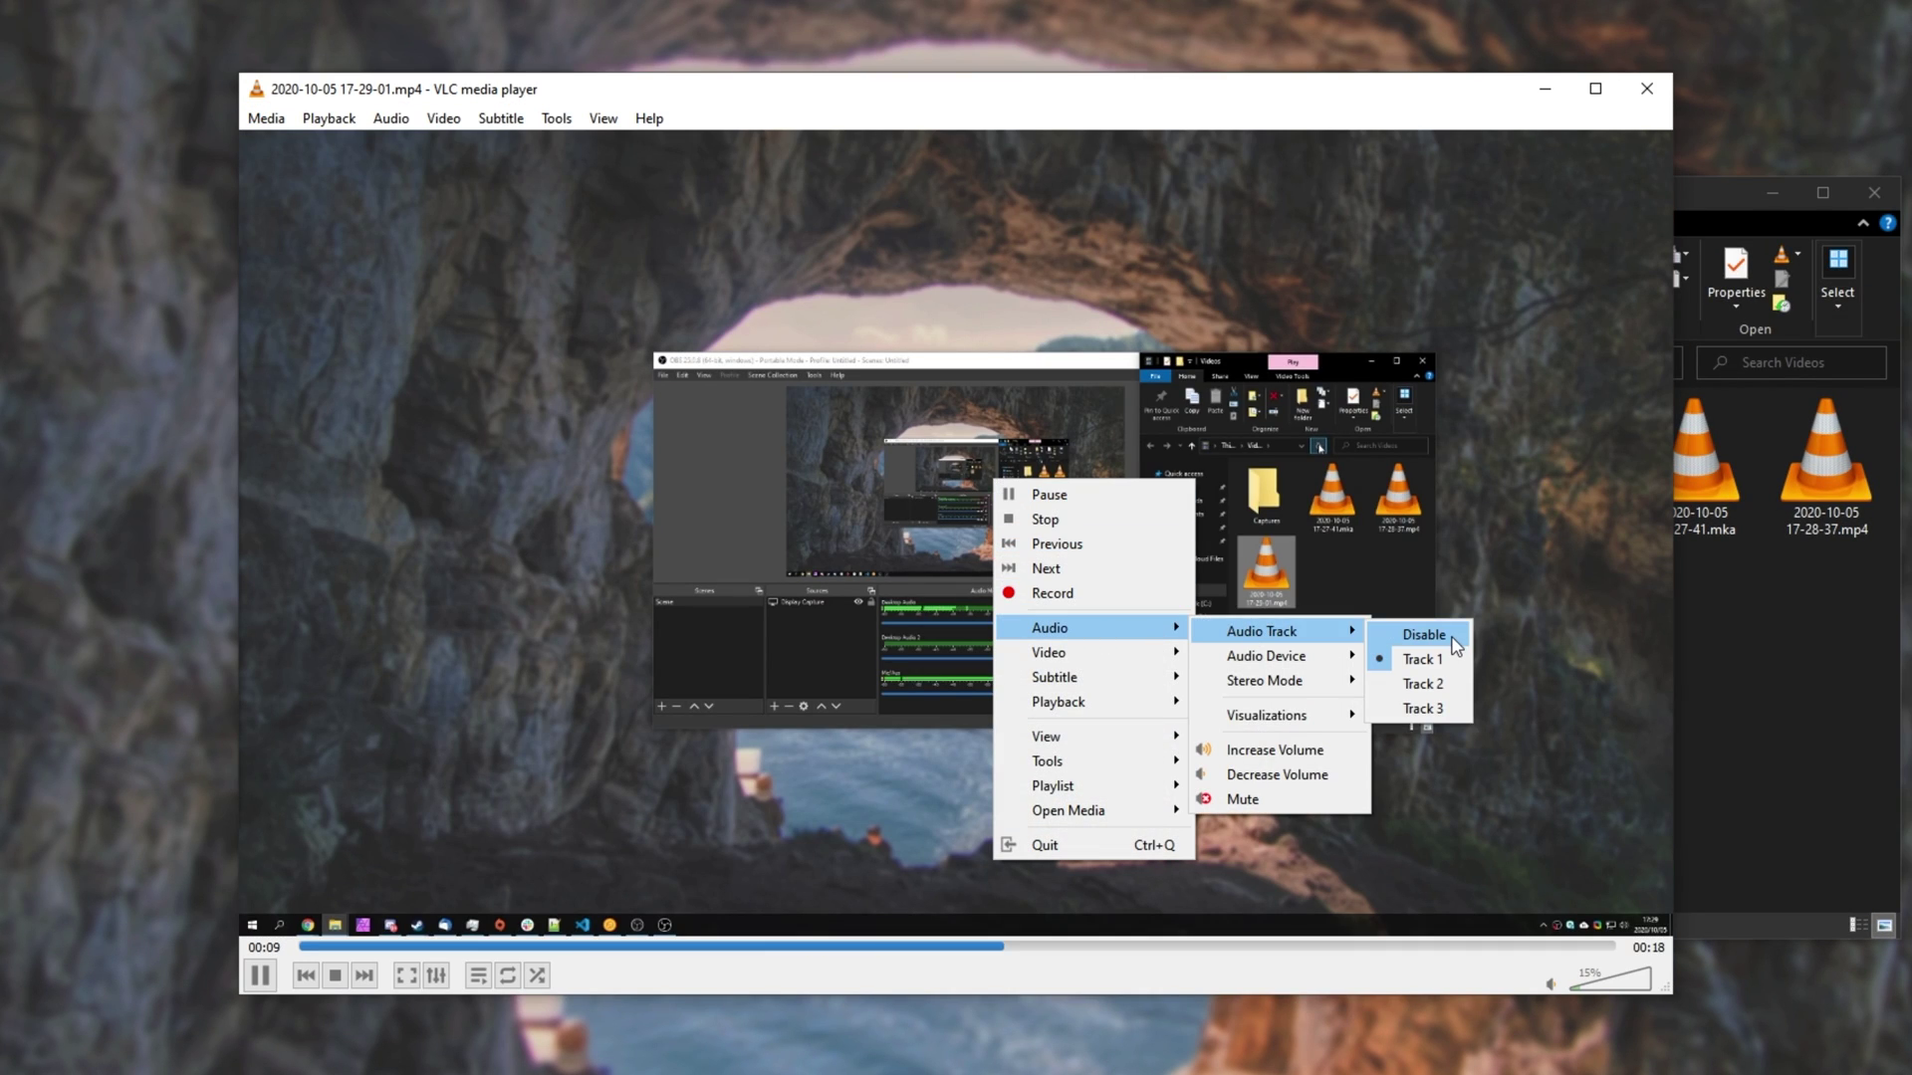
{"action": "left_click", "coordinate": [1358, 629]}
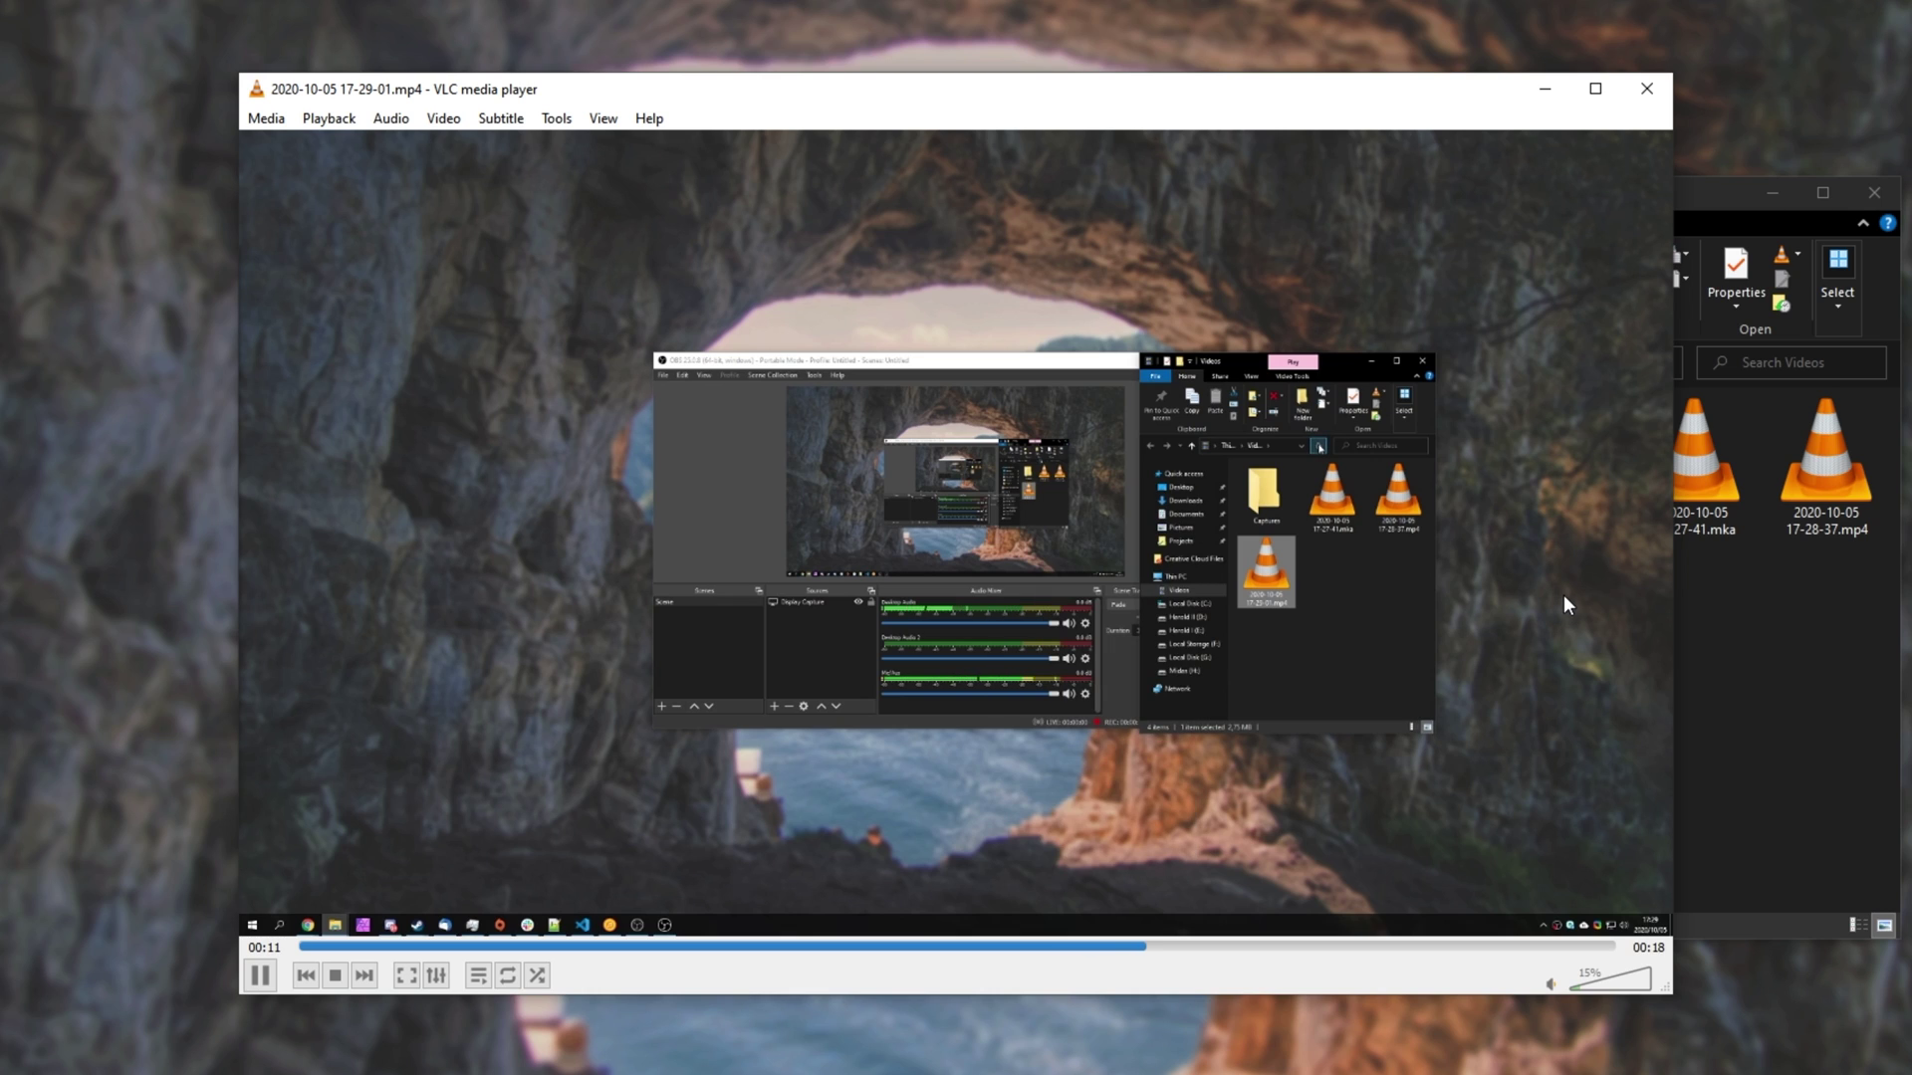
{"action": "left_click", "coordinate": [1647, 88]}
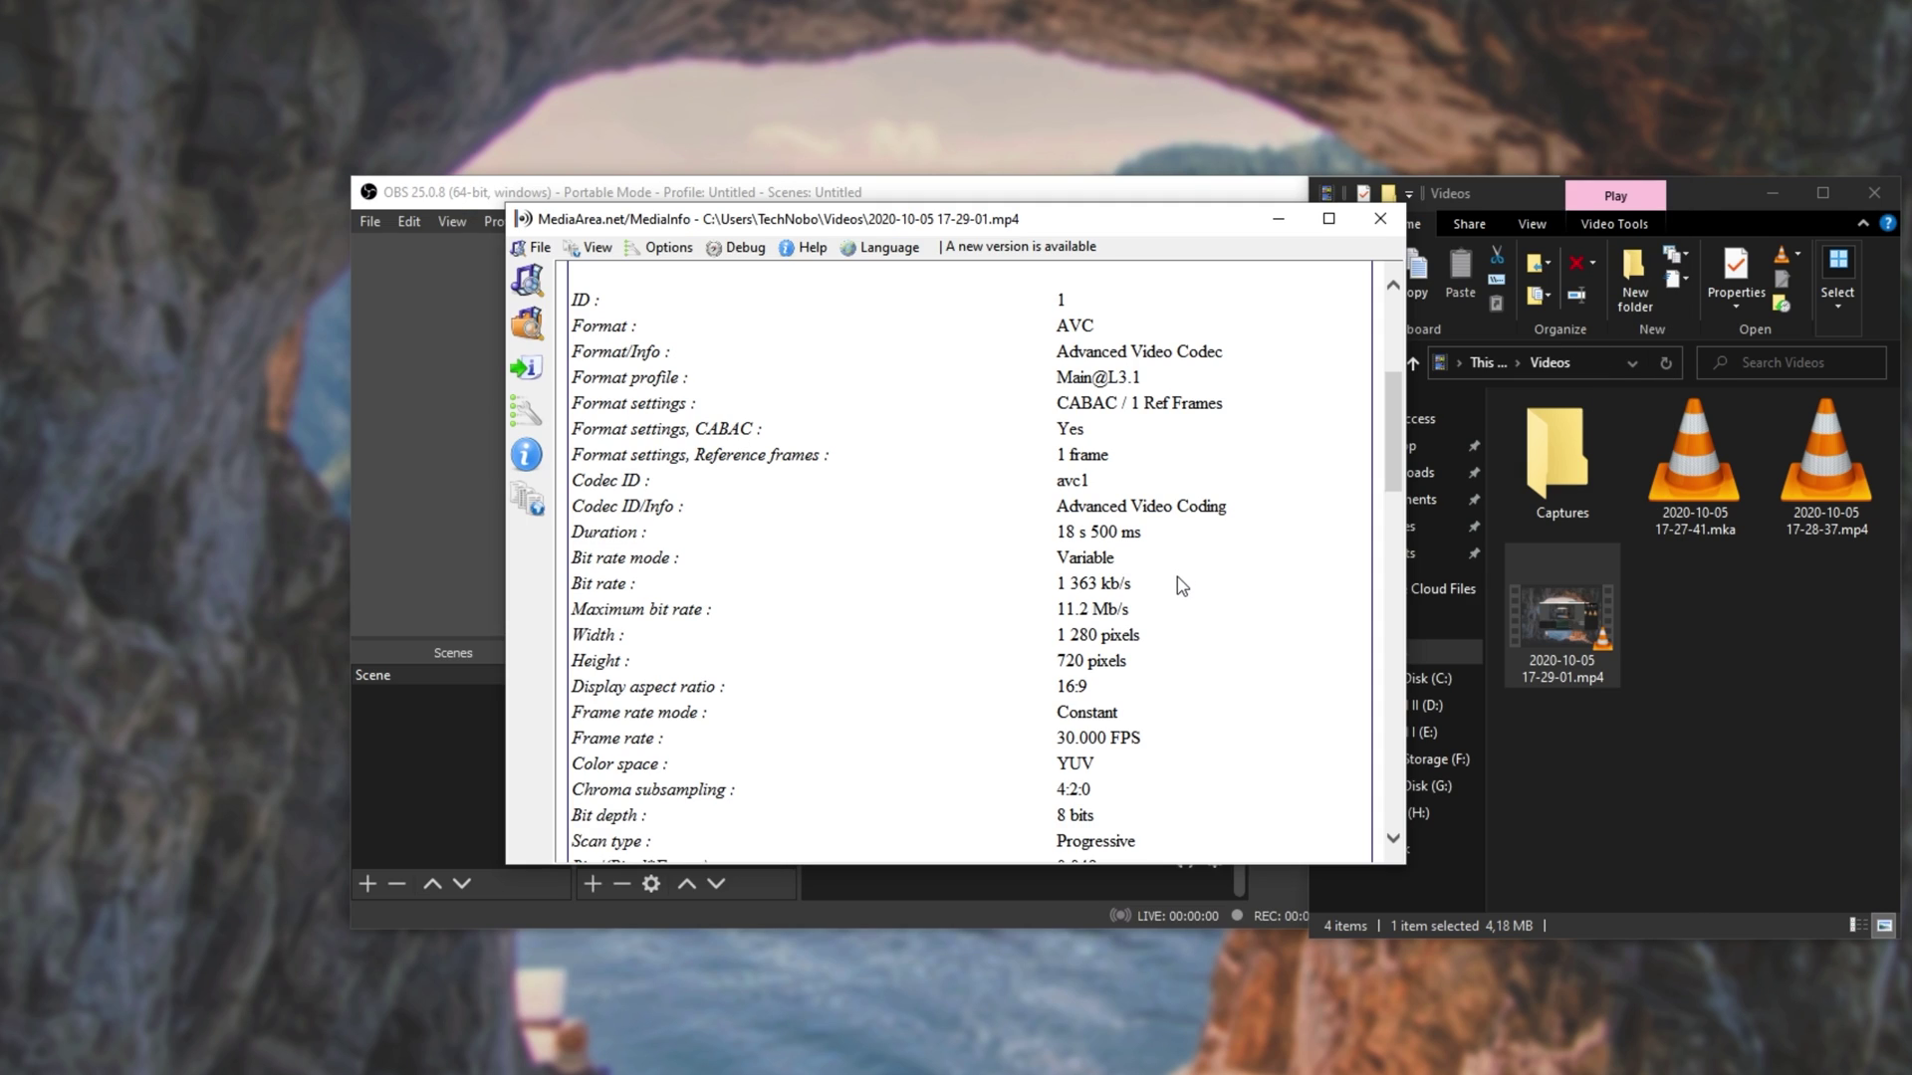
{"action": "left_click_drag", "start_coordinate": [1177, 577], "coordinate": [574, 585]}
{"action": "right_click", "coordinate": [573, 584]}
{"action": "left_click", "coordinate": [1087, 598]}
{"action": "left_click_drag", "start_coordinate": [1155, 609], "coordinate": [1036, 612]}
{"action": "left_click", "coordinate": [1380, 218]}
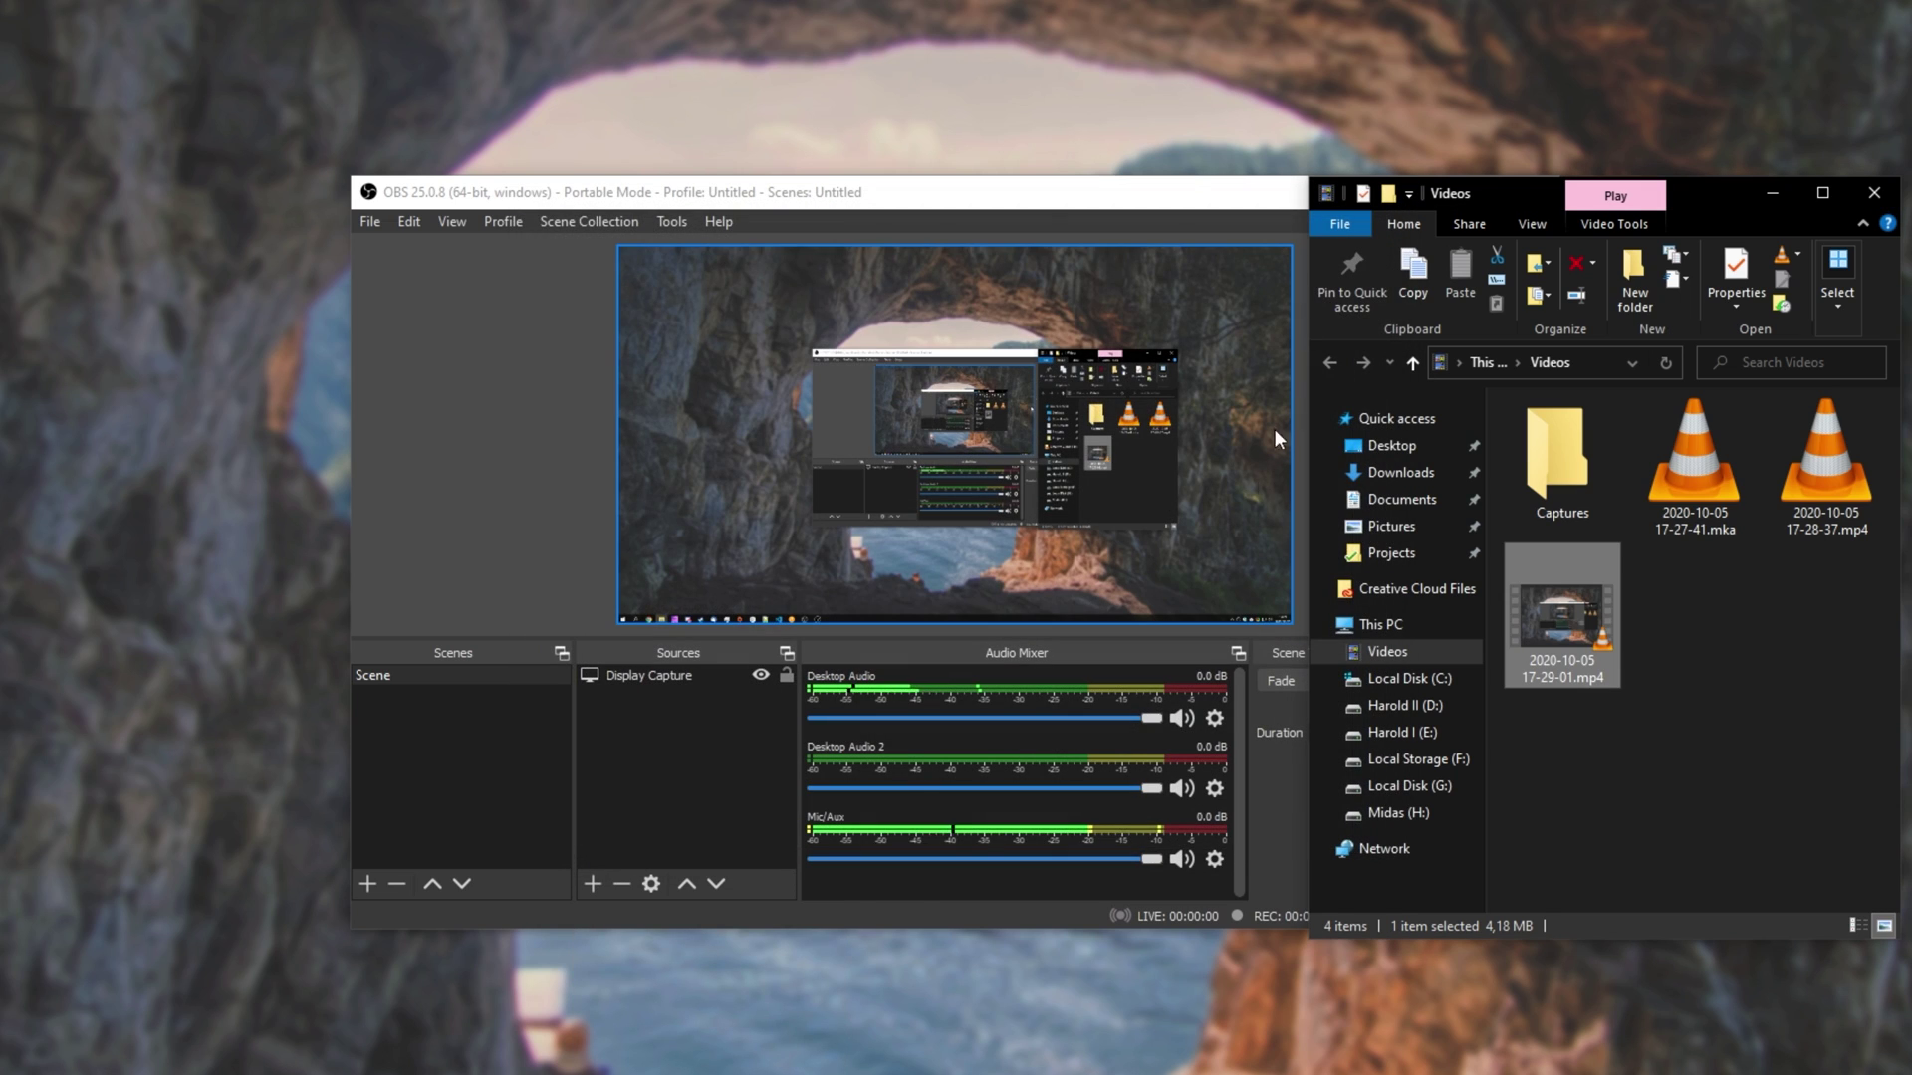
Step: Return to the OBS recording output settings, set the video bitrate to 1 Kbps, and save
{"action": "left_click", "coordinate": [1274, 428]}
{"action": "left_click", "coordinate": [1510, 760]}
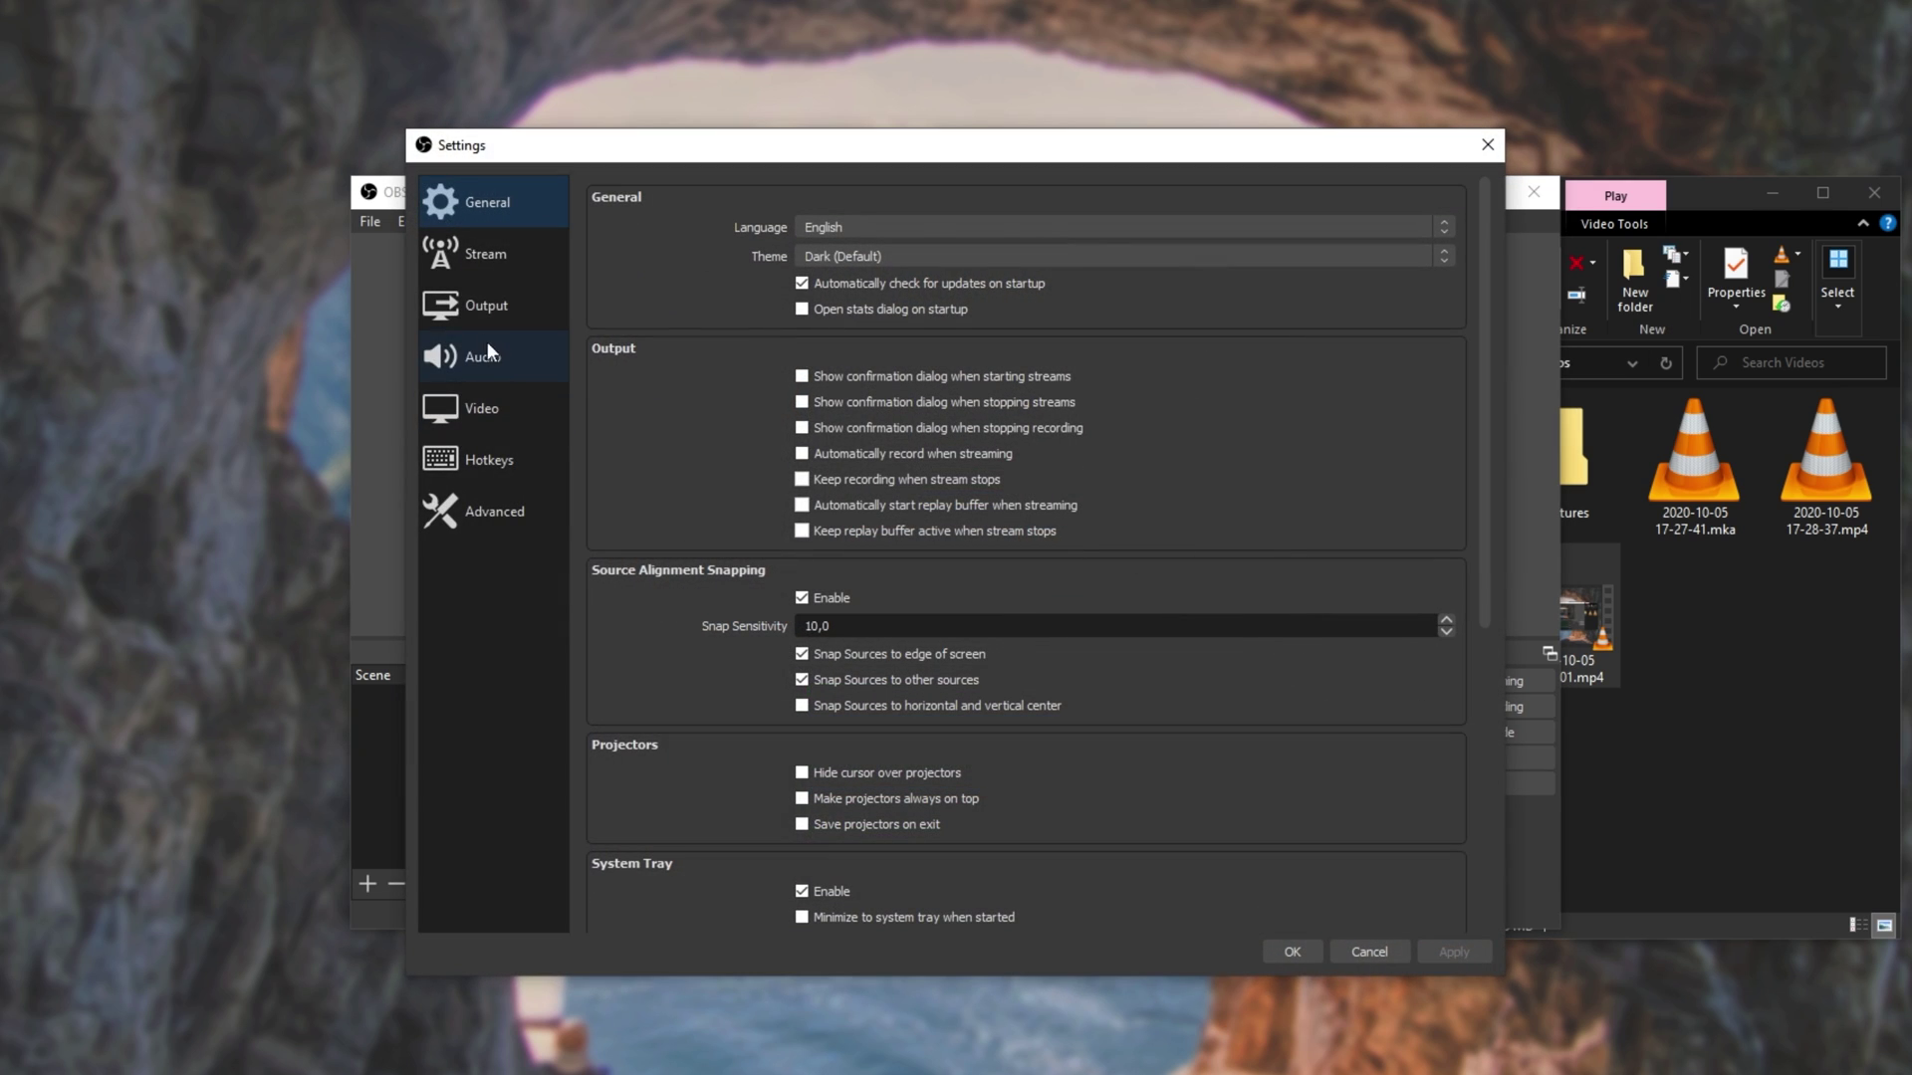
{"action": "left_click", "coordinate": [483, 305]}
{"action": "left_click", "coordinate": [701, 239]}
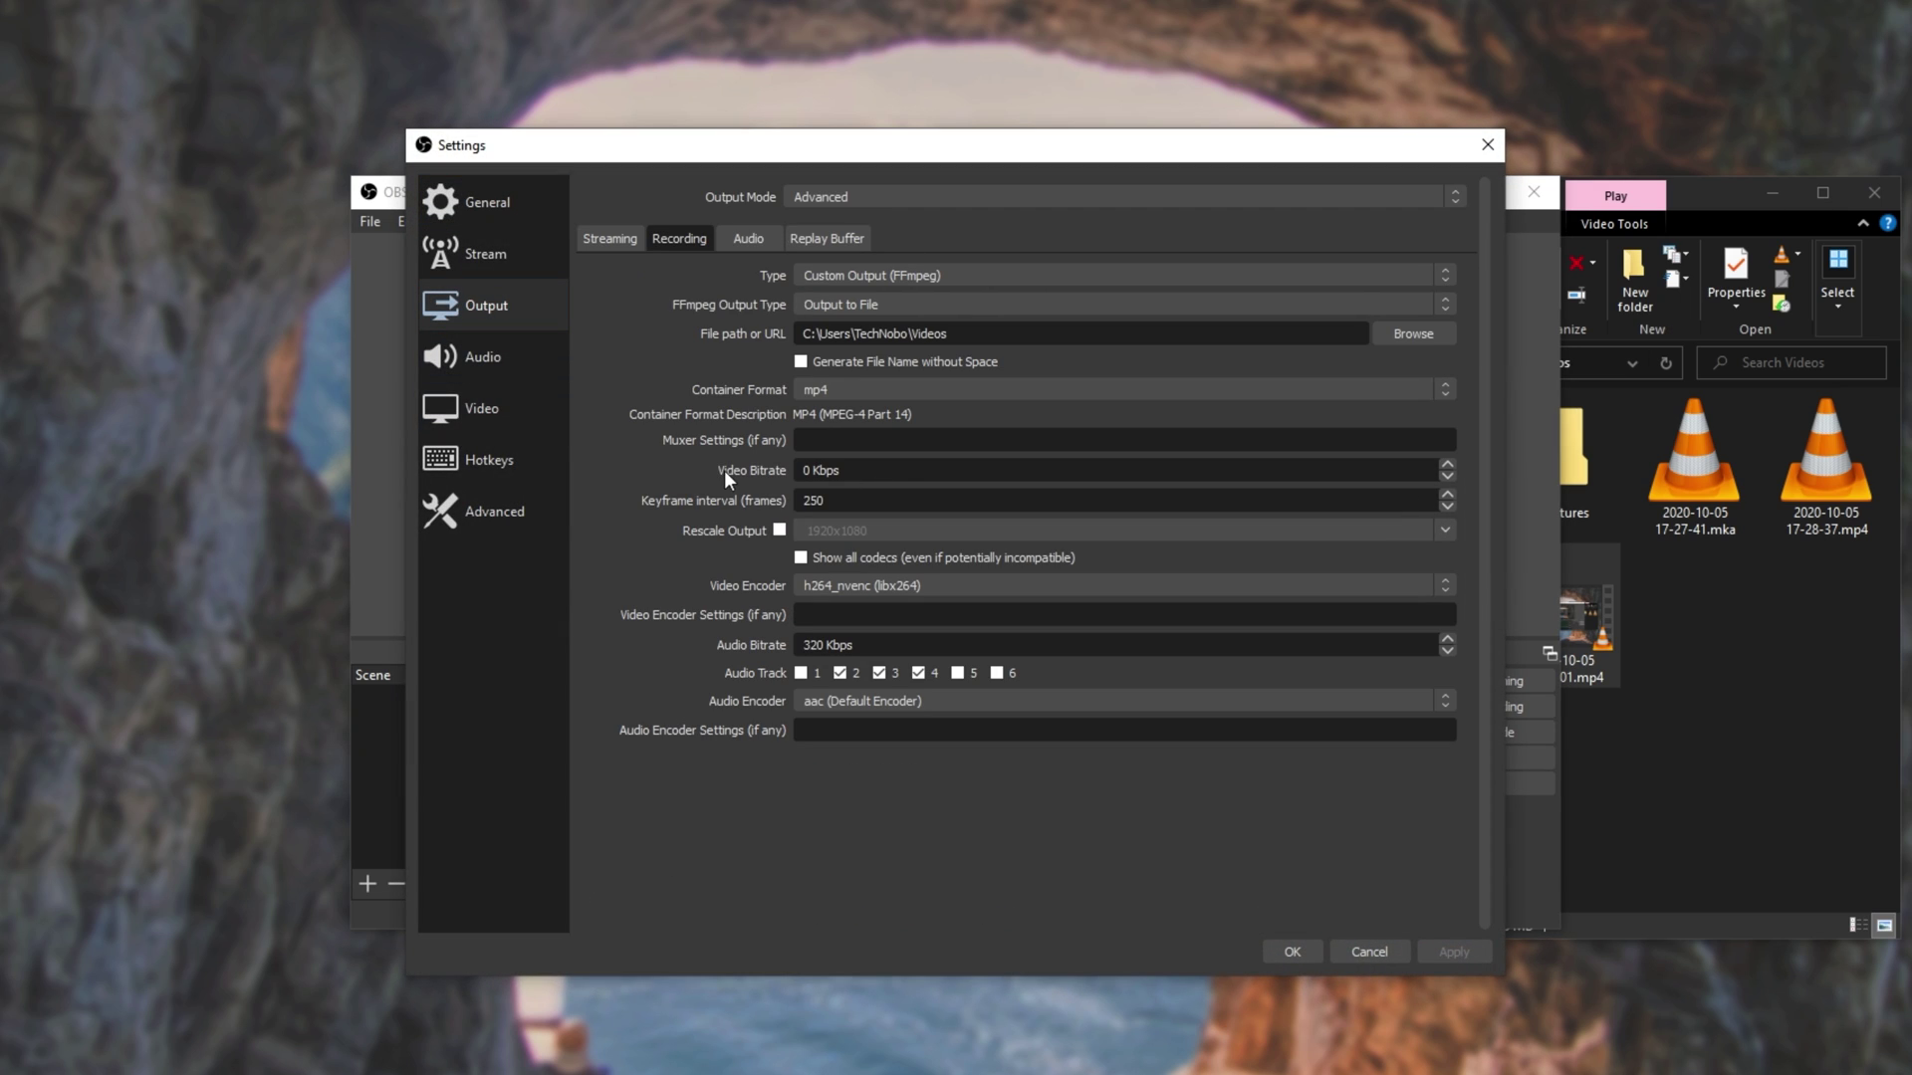
{"action": "left_click_drag", "start_coordinate": [864, 471], "coordinate": [617, 473]}
{"action": "left_click", "coordinate": [687, 568]}
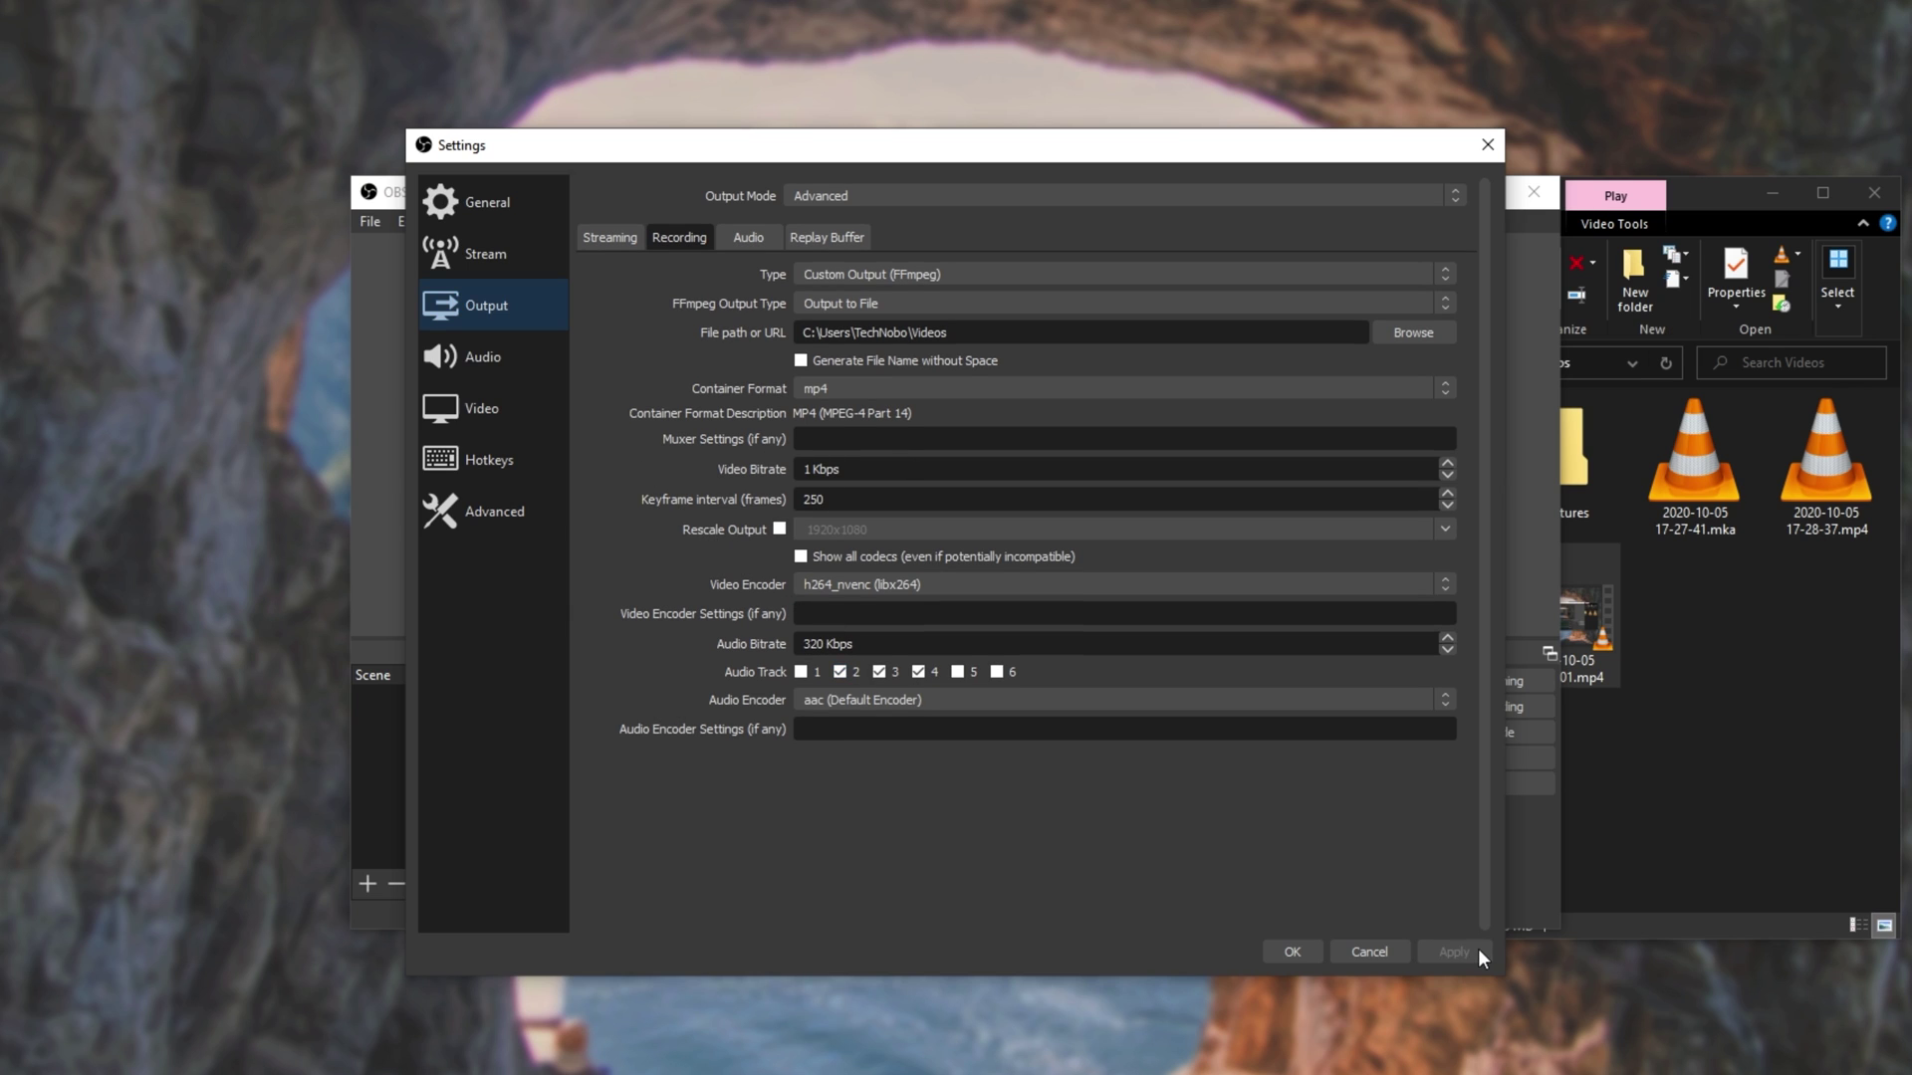
{"action": "left_click", "coordinate": [1304, 952]}
{"action": "left_click", "coordinate": [1480, 706]}
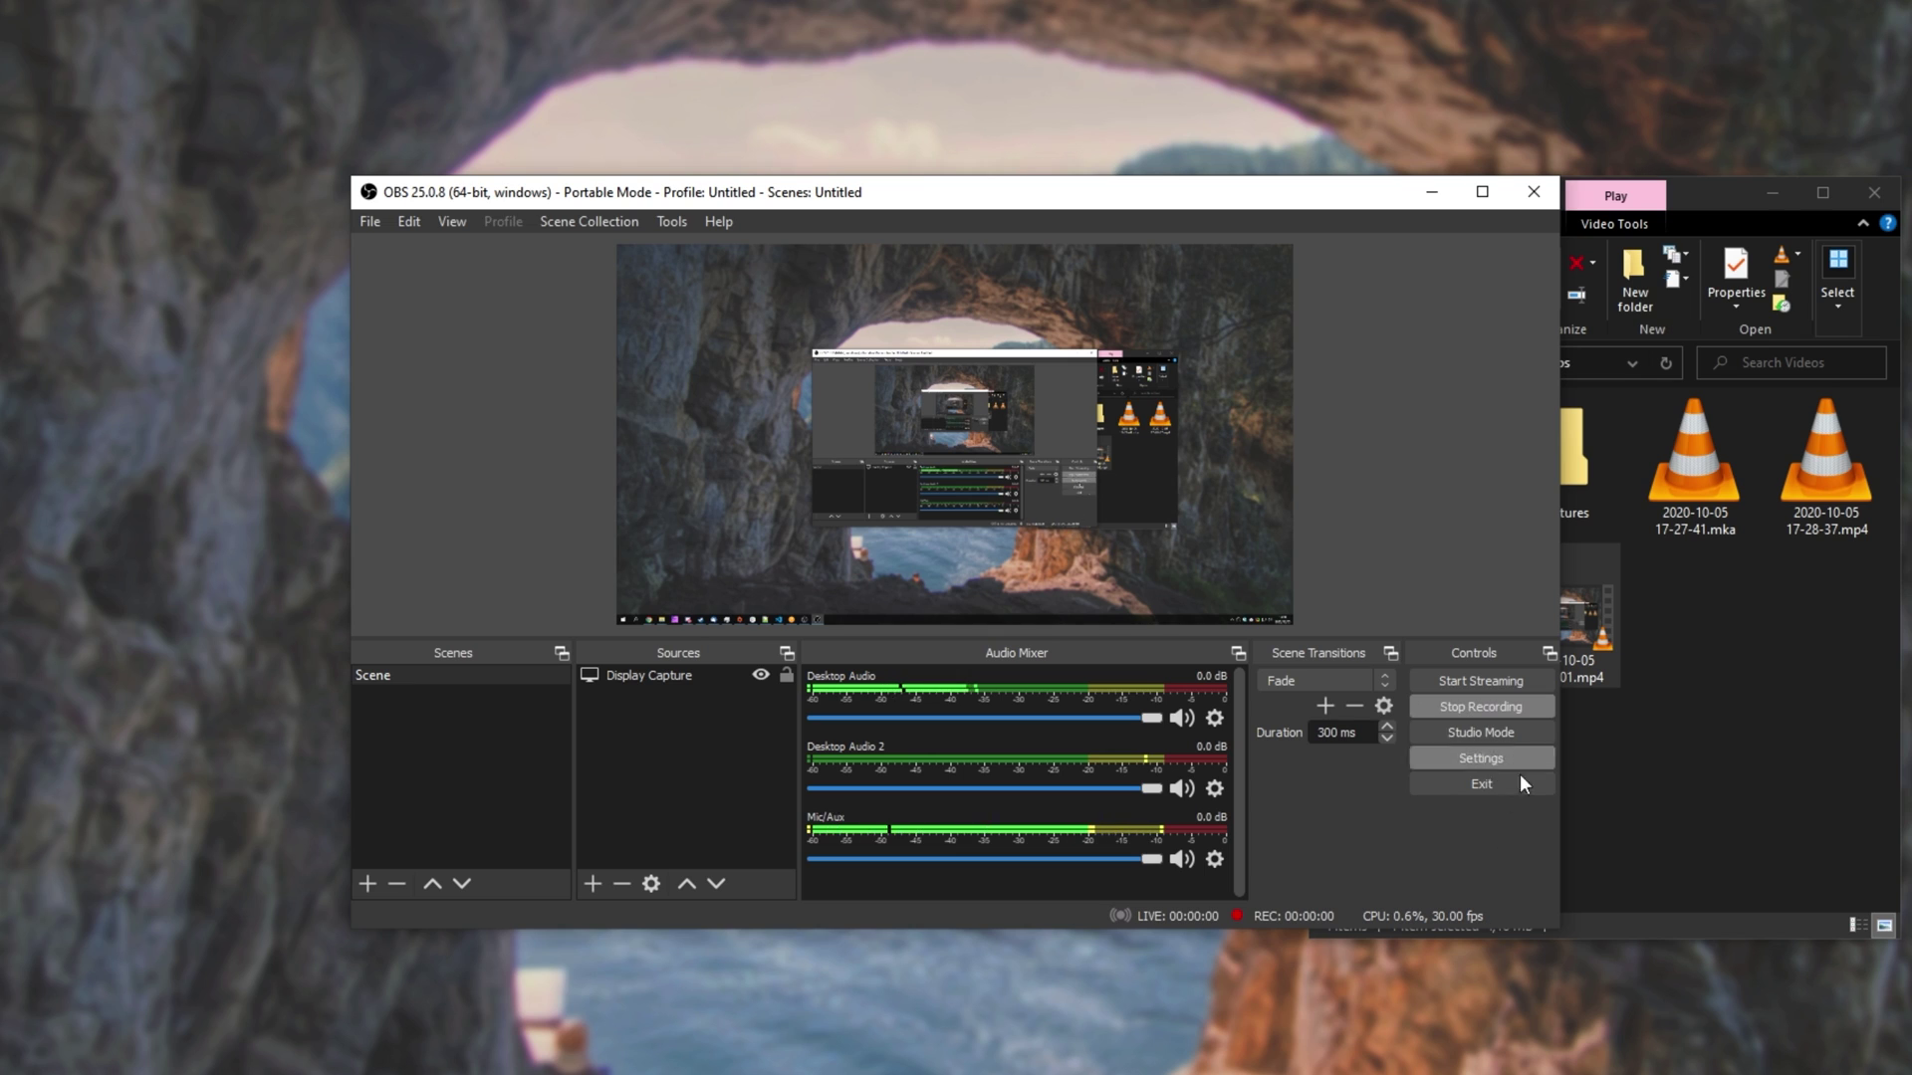
{"action": "left_click", "coordinate": [1666, 738]}
{"action": "left_click", "coordinate": [1665, 659]}
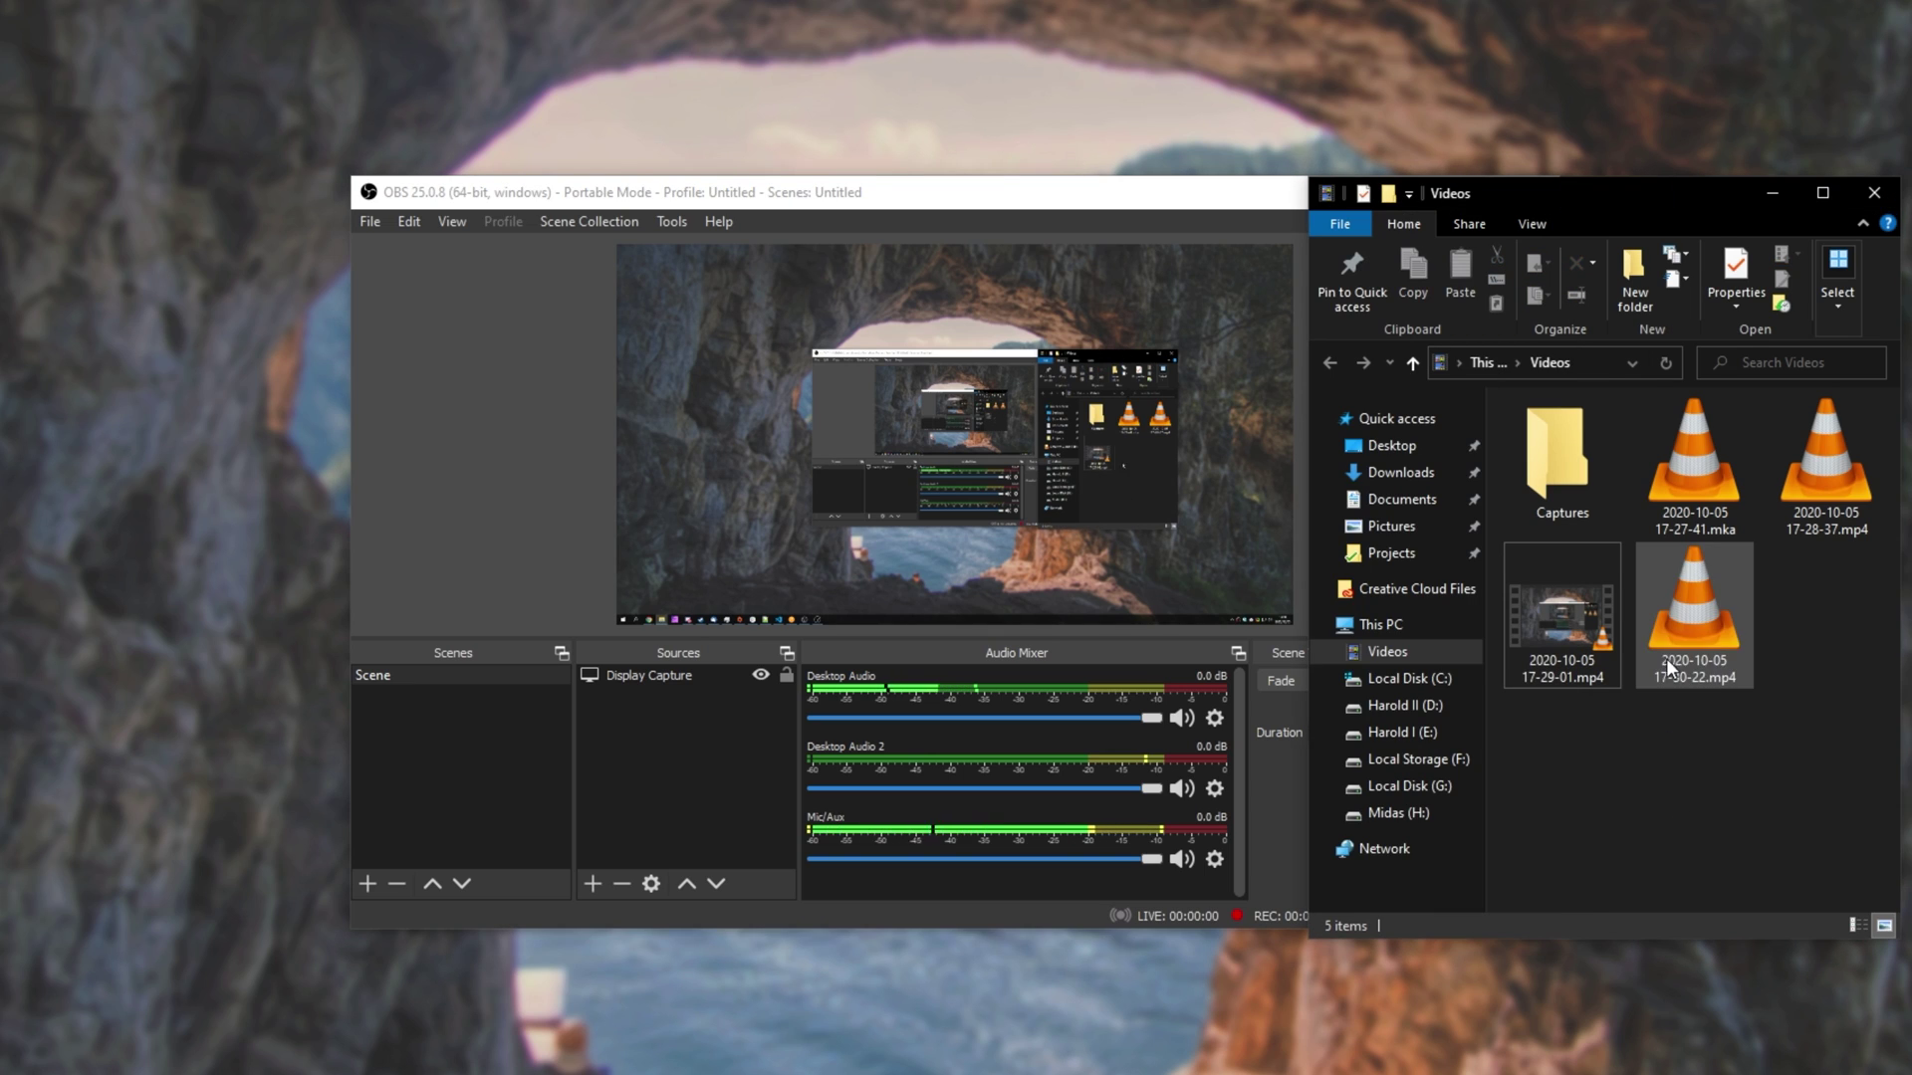
{"action": "left_click", "coordinate": [1666, 363]}
{"action": "left_click", "coordinate": [1666, 363]}
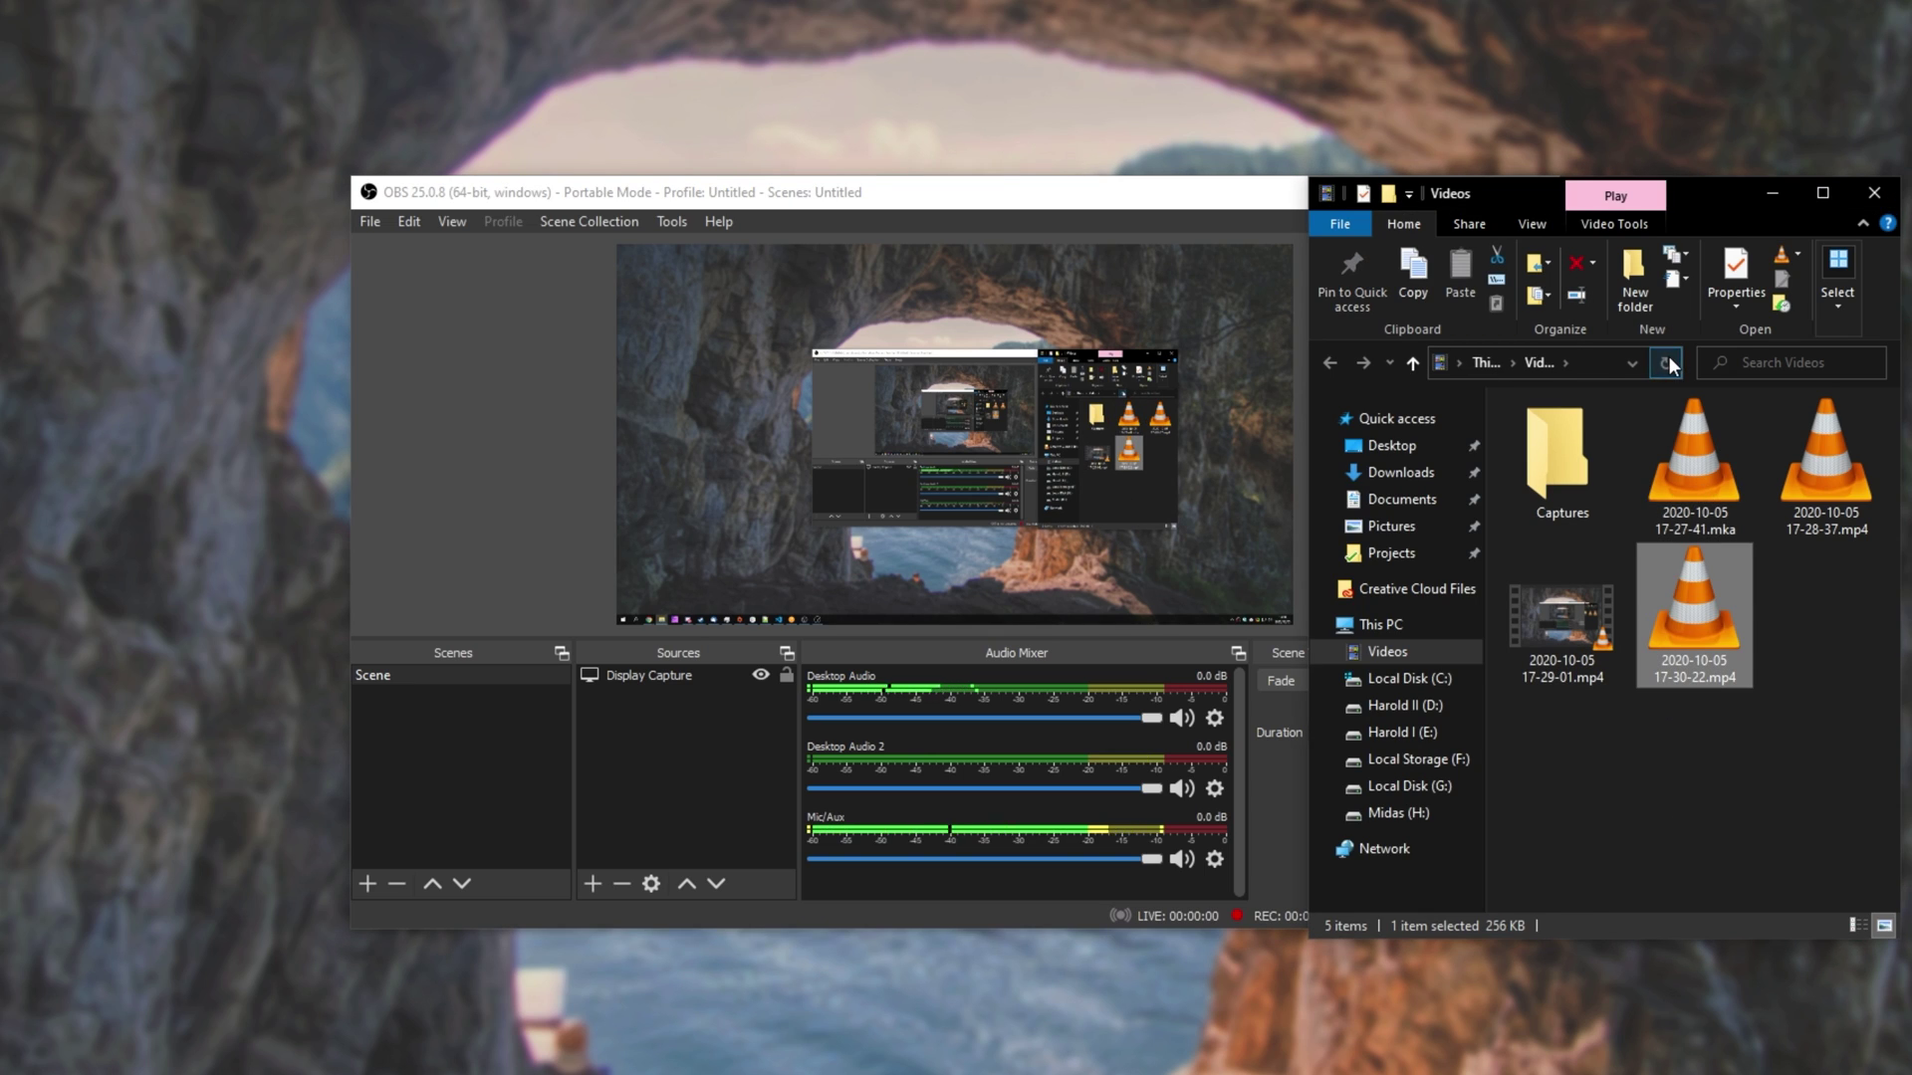
{"action": "left_click", "coordinate": [1666, 362]}
{"action": "left_click", "coordinate": [1666, 362]}
{"action": "left_click", "coordinate": [1667, 363]}
{"action": "left_click", "coordinate": [1668, 363]}
{"action": "left_click", "coordinate": [1669, 364]}
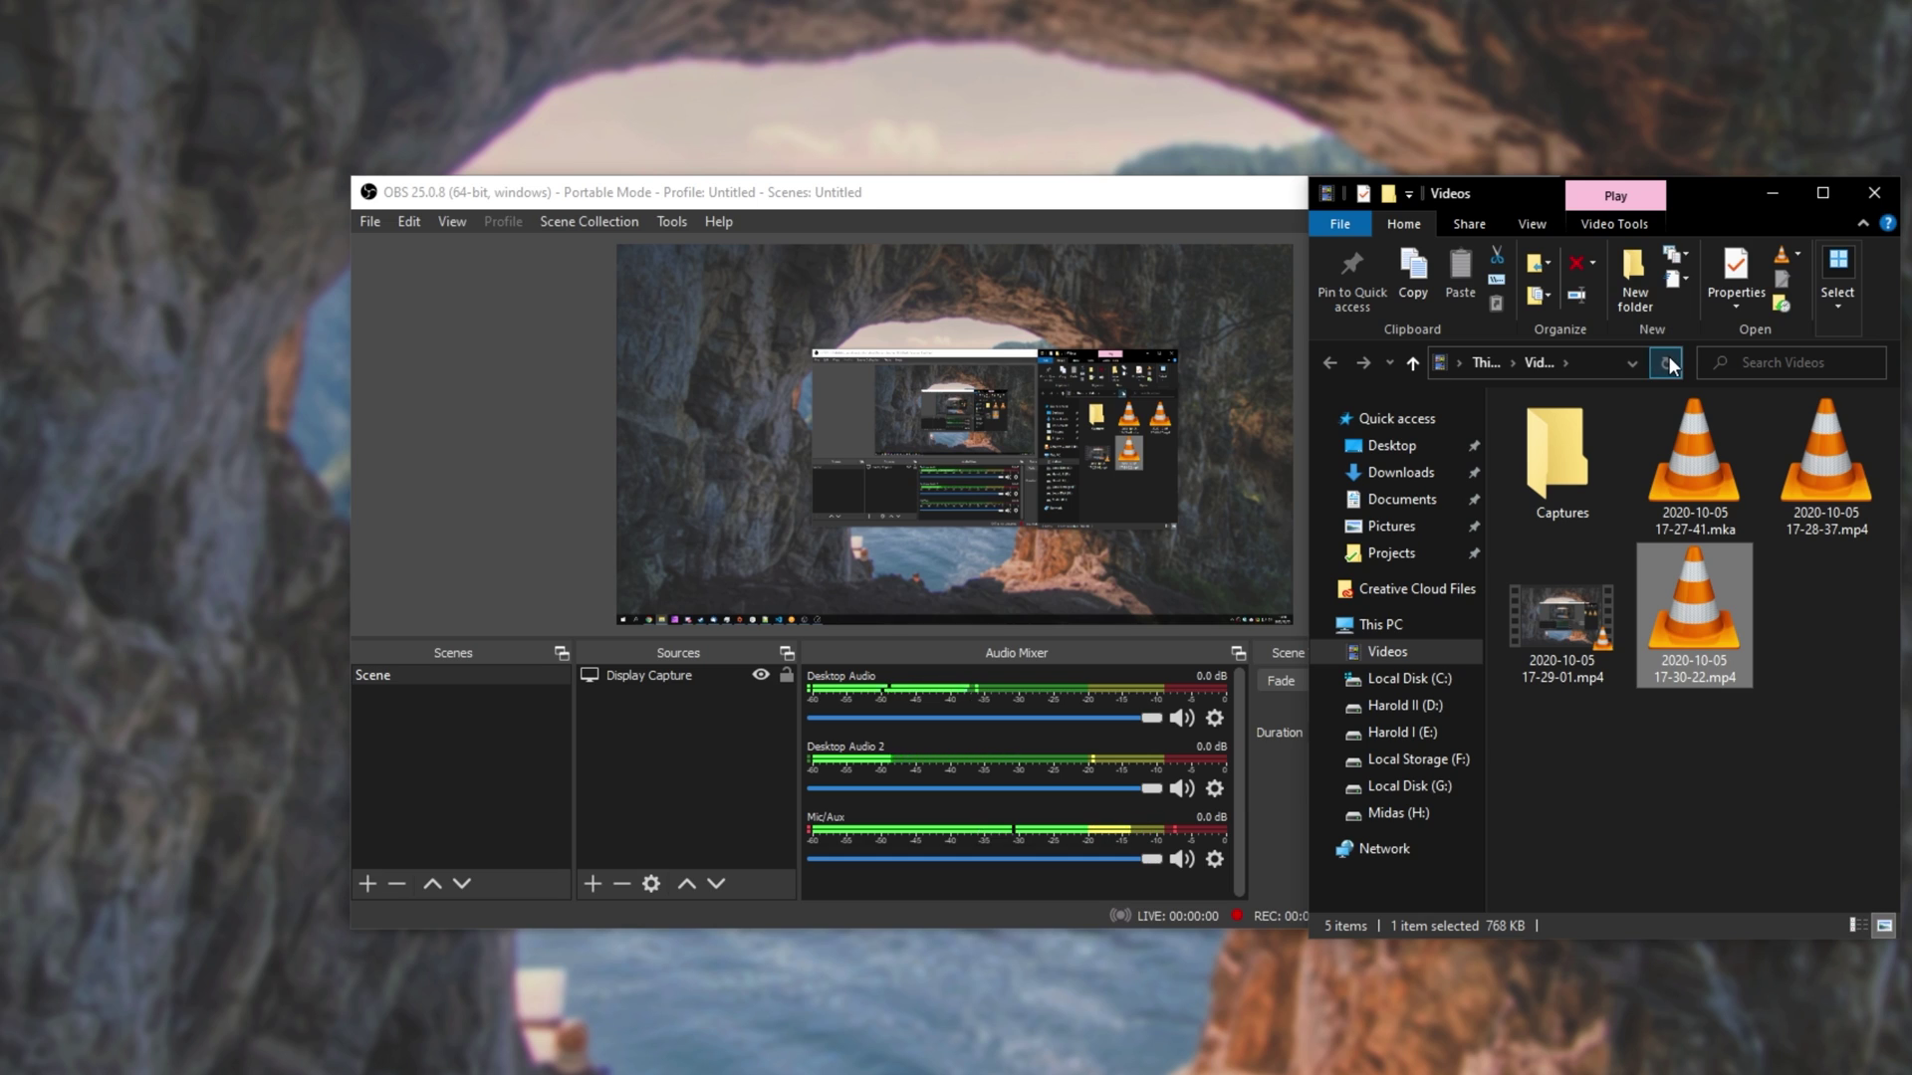
{"action": "left_click", "coordinate": [1668, 364]}
{"action": "left_click", "coordinate": [1669, 364]}
{"action": "left_click", "coordinate": [1666, 362]}
{"action": "left_click", "coordinate": [1665, 362]}
{"action": "left_click", "coordinate": [1666, 362]}
{"action": "left_click", "coordinate": [1270, 789]}
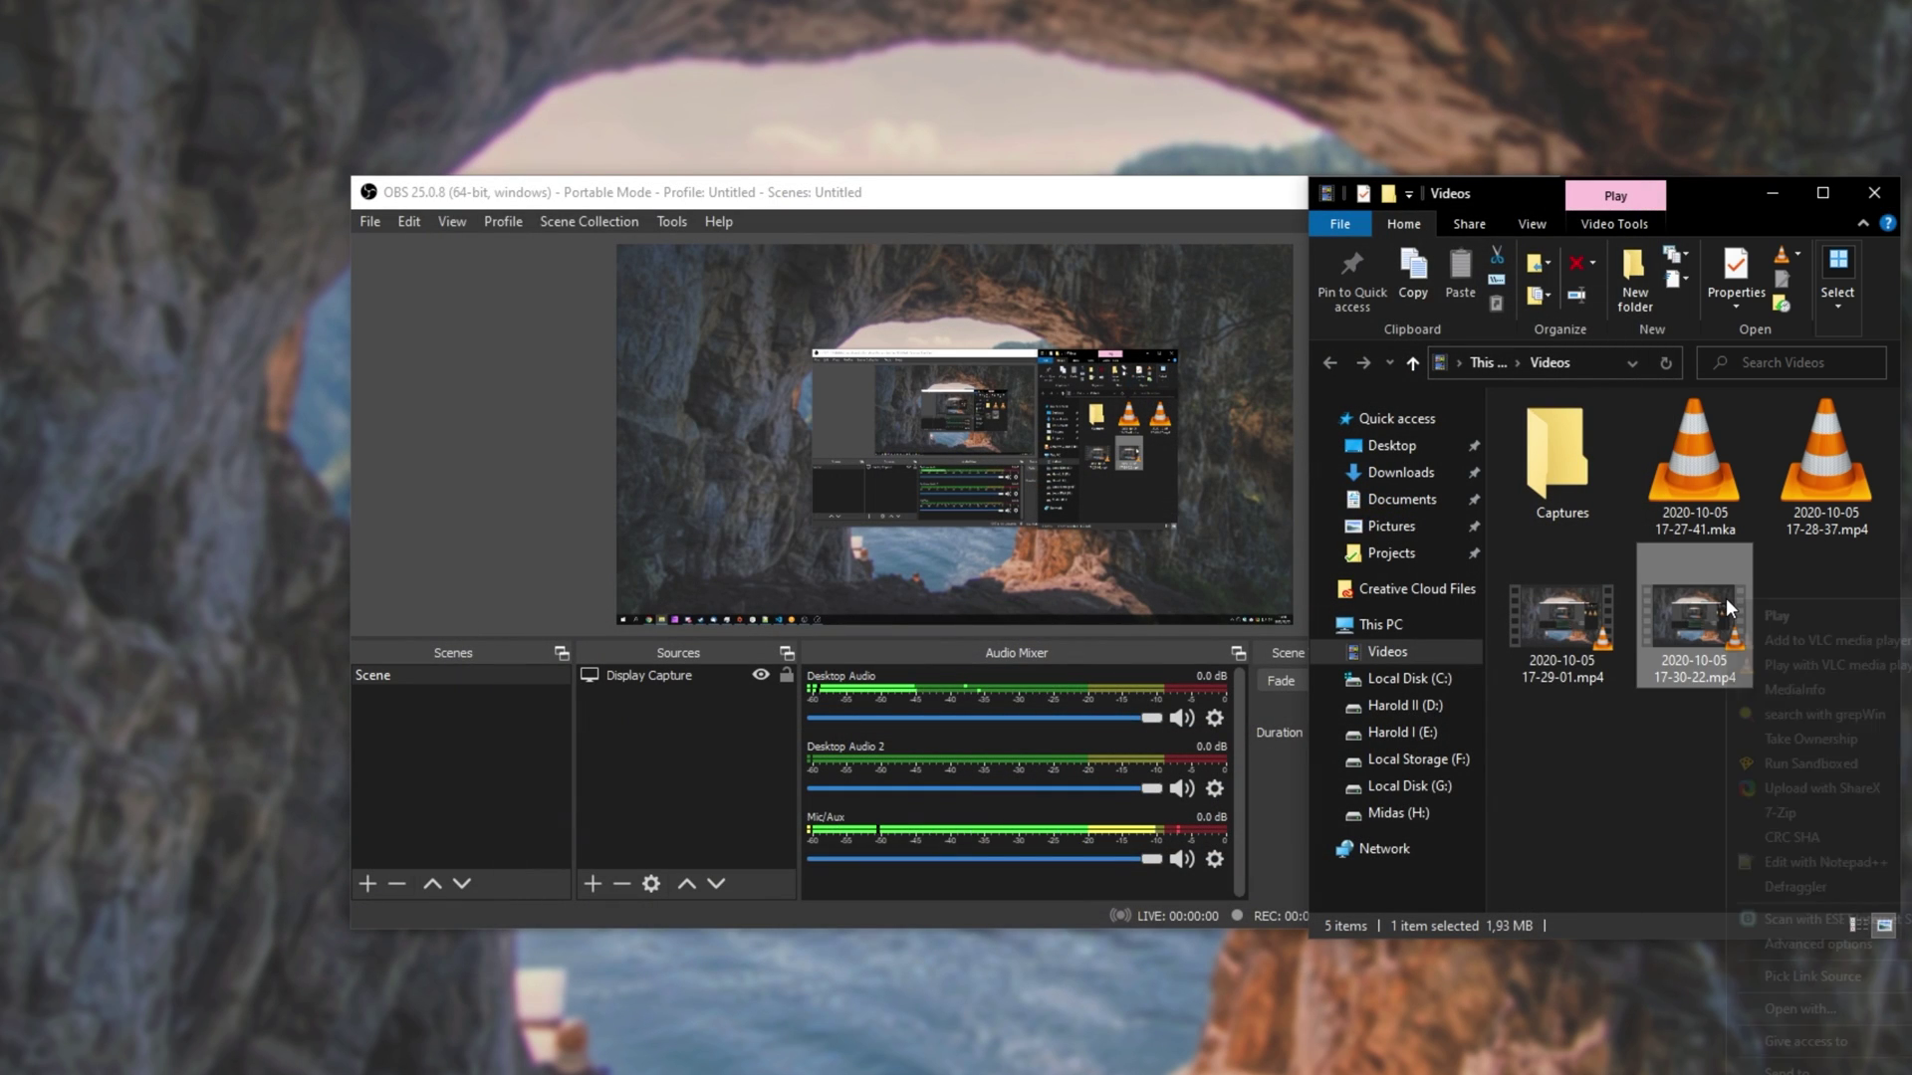
{"action": "right_click", "coordinate": [1725, 603]}
{"action": "key", "text": "Escape"}
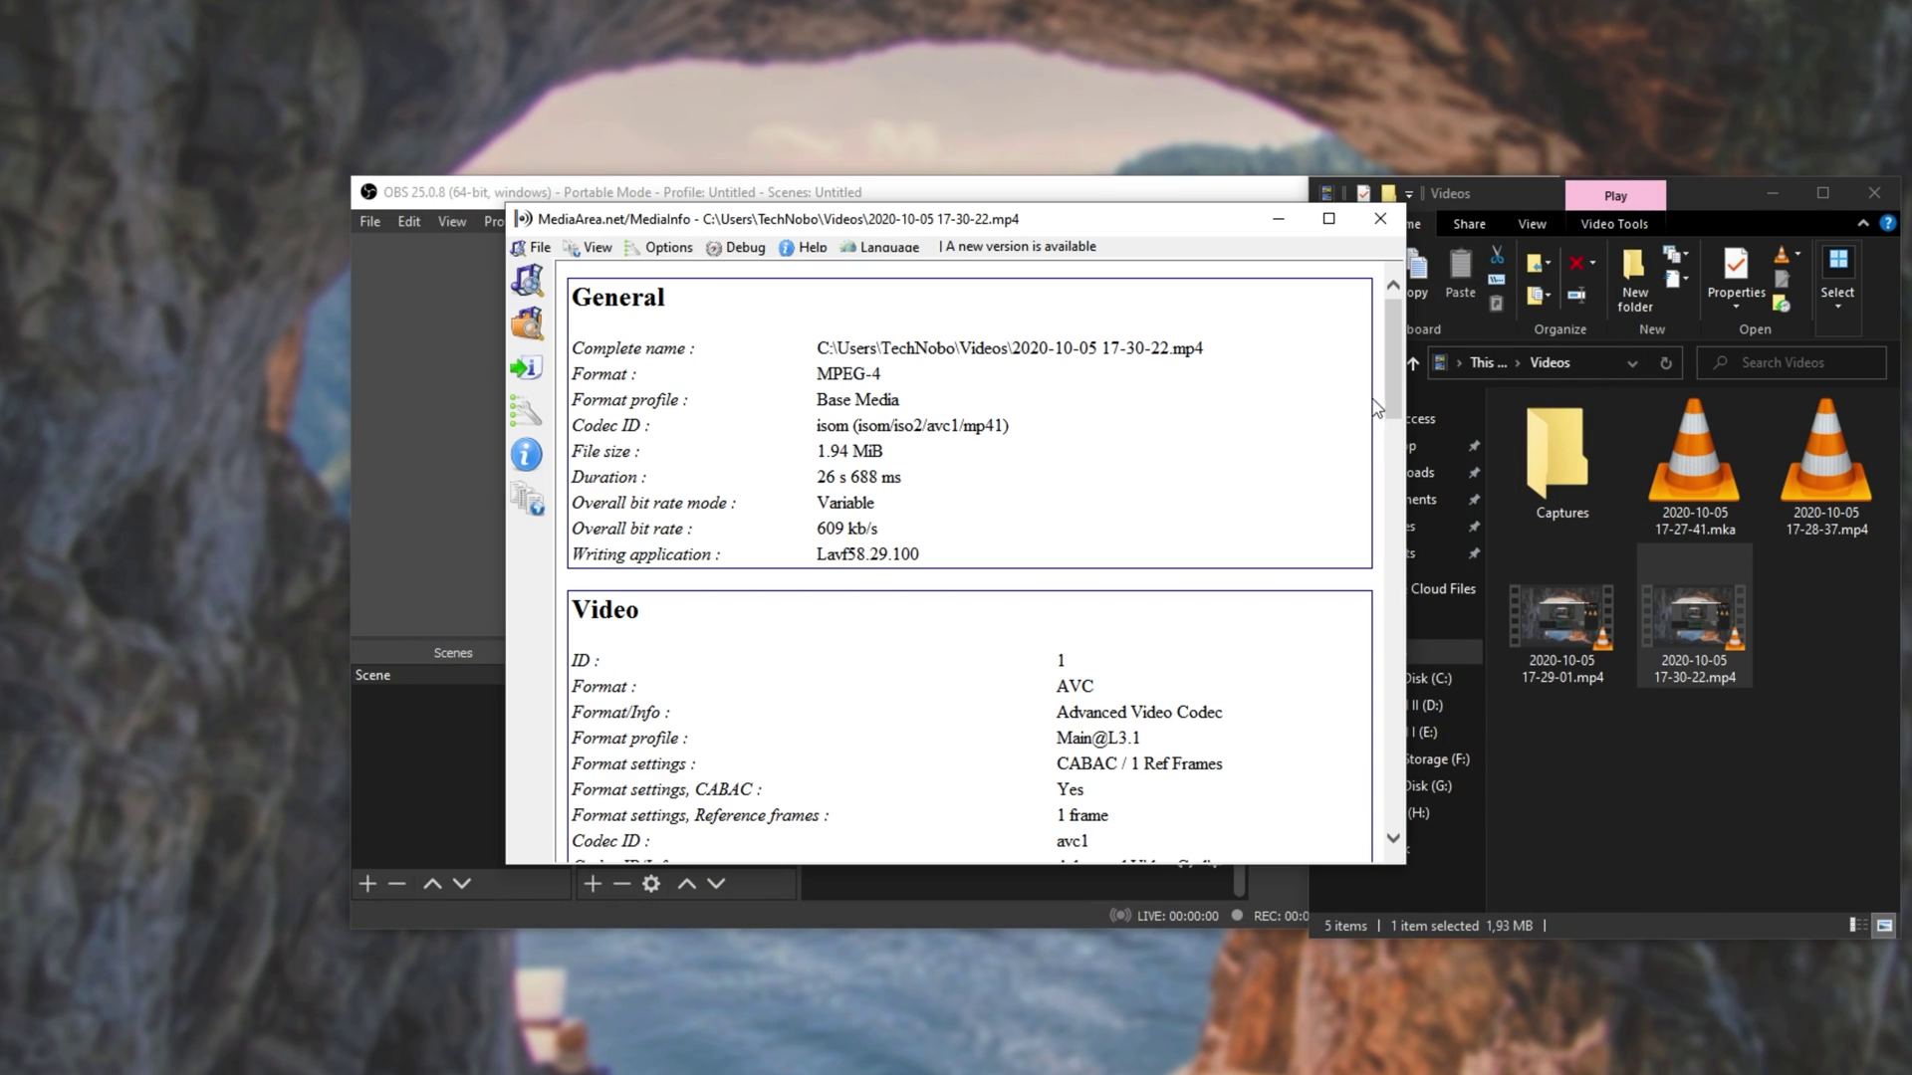
Step: Examine the bit rate and maximum bit rate in the file's video details, and close MediaInfo
{"action": "left_click_drag", "start_coordinate": [1392, 354], "coordinate": [1402, 440]}
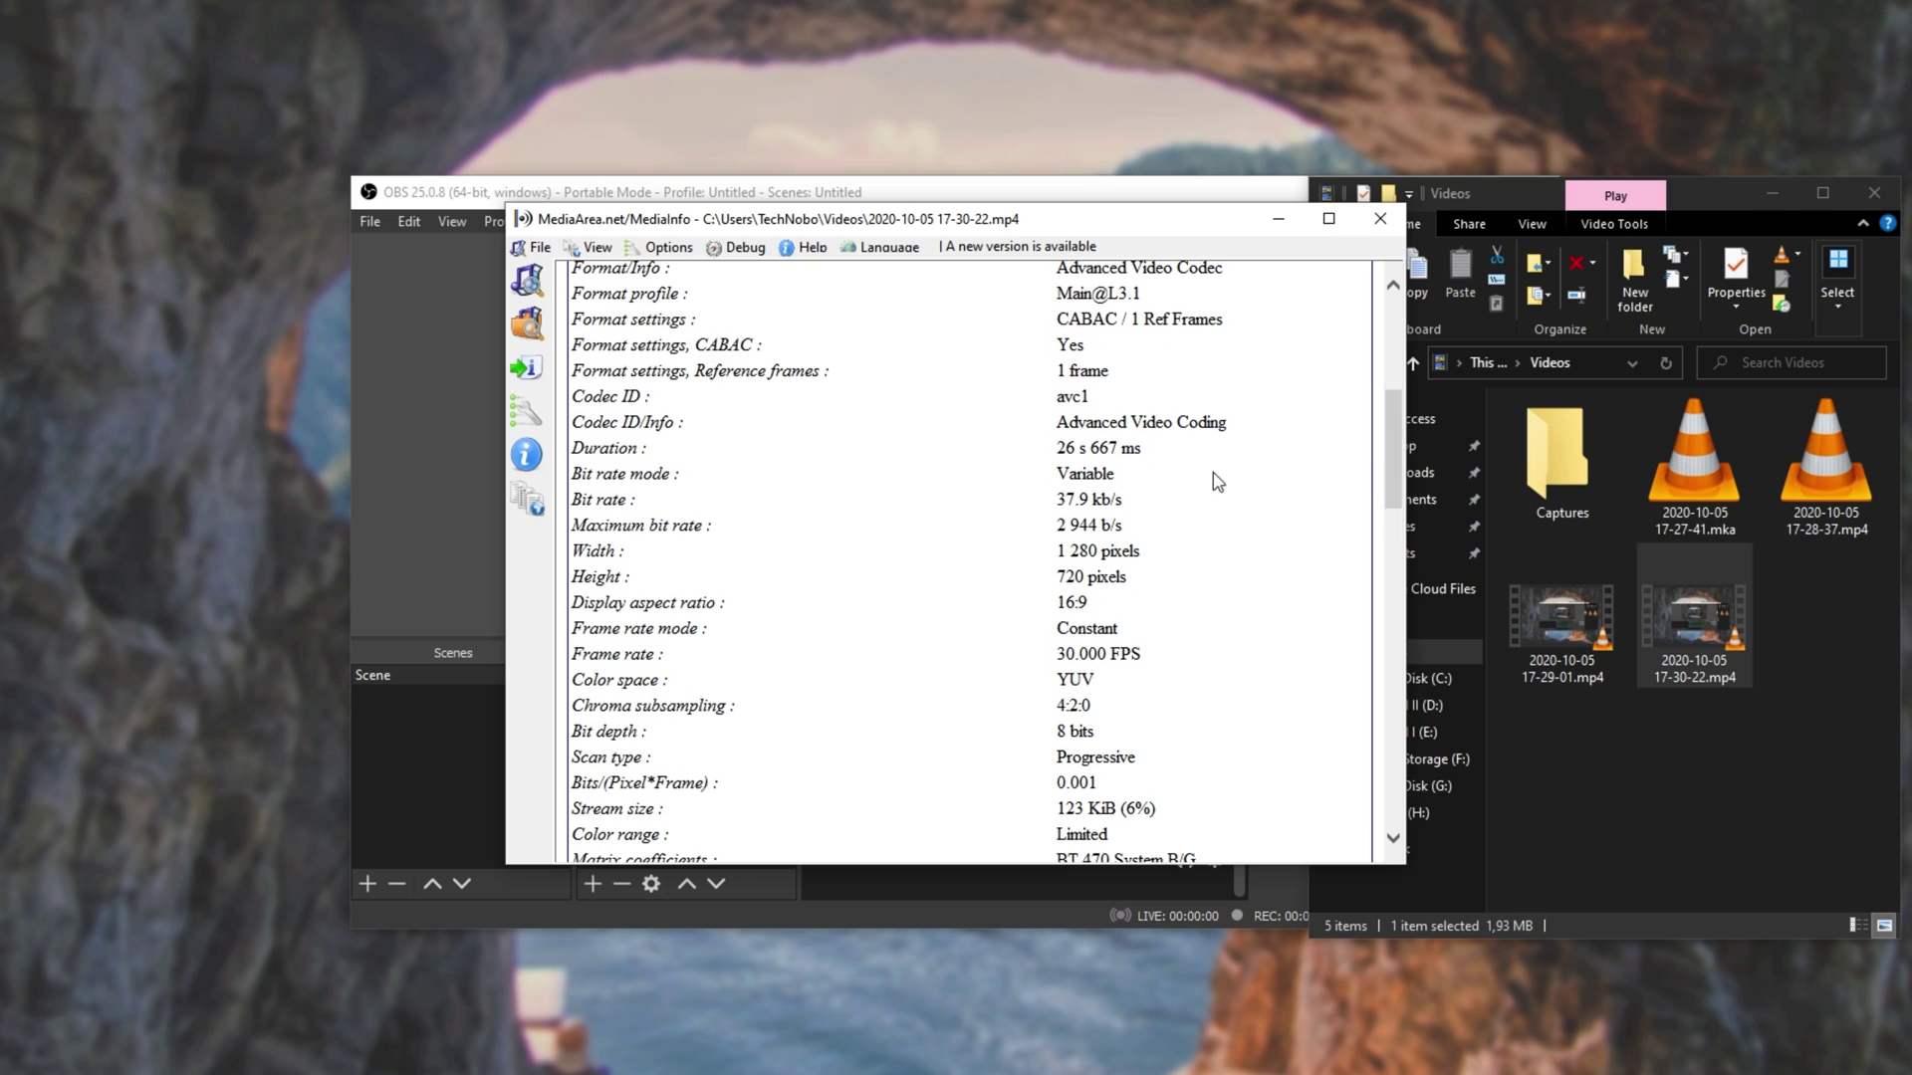
{"action": "left_click_drag", "start_coordinate": [1136, 503], "coordinate": [564, 511]}
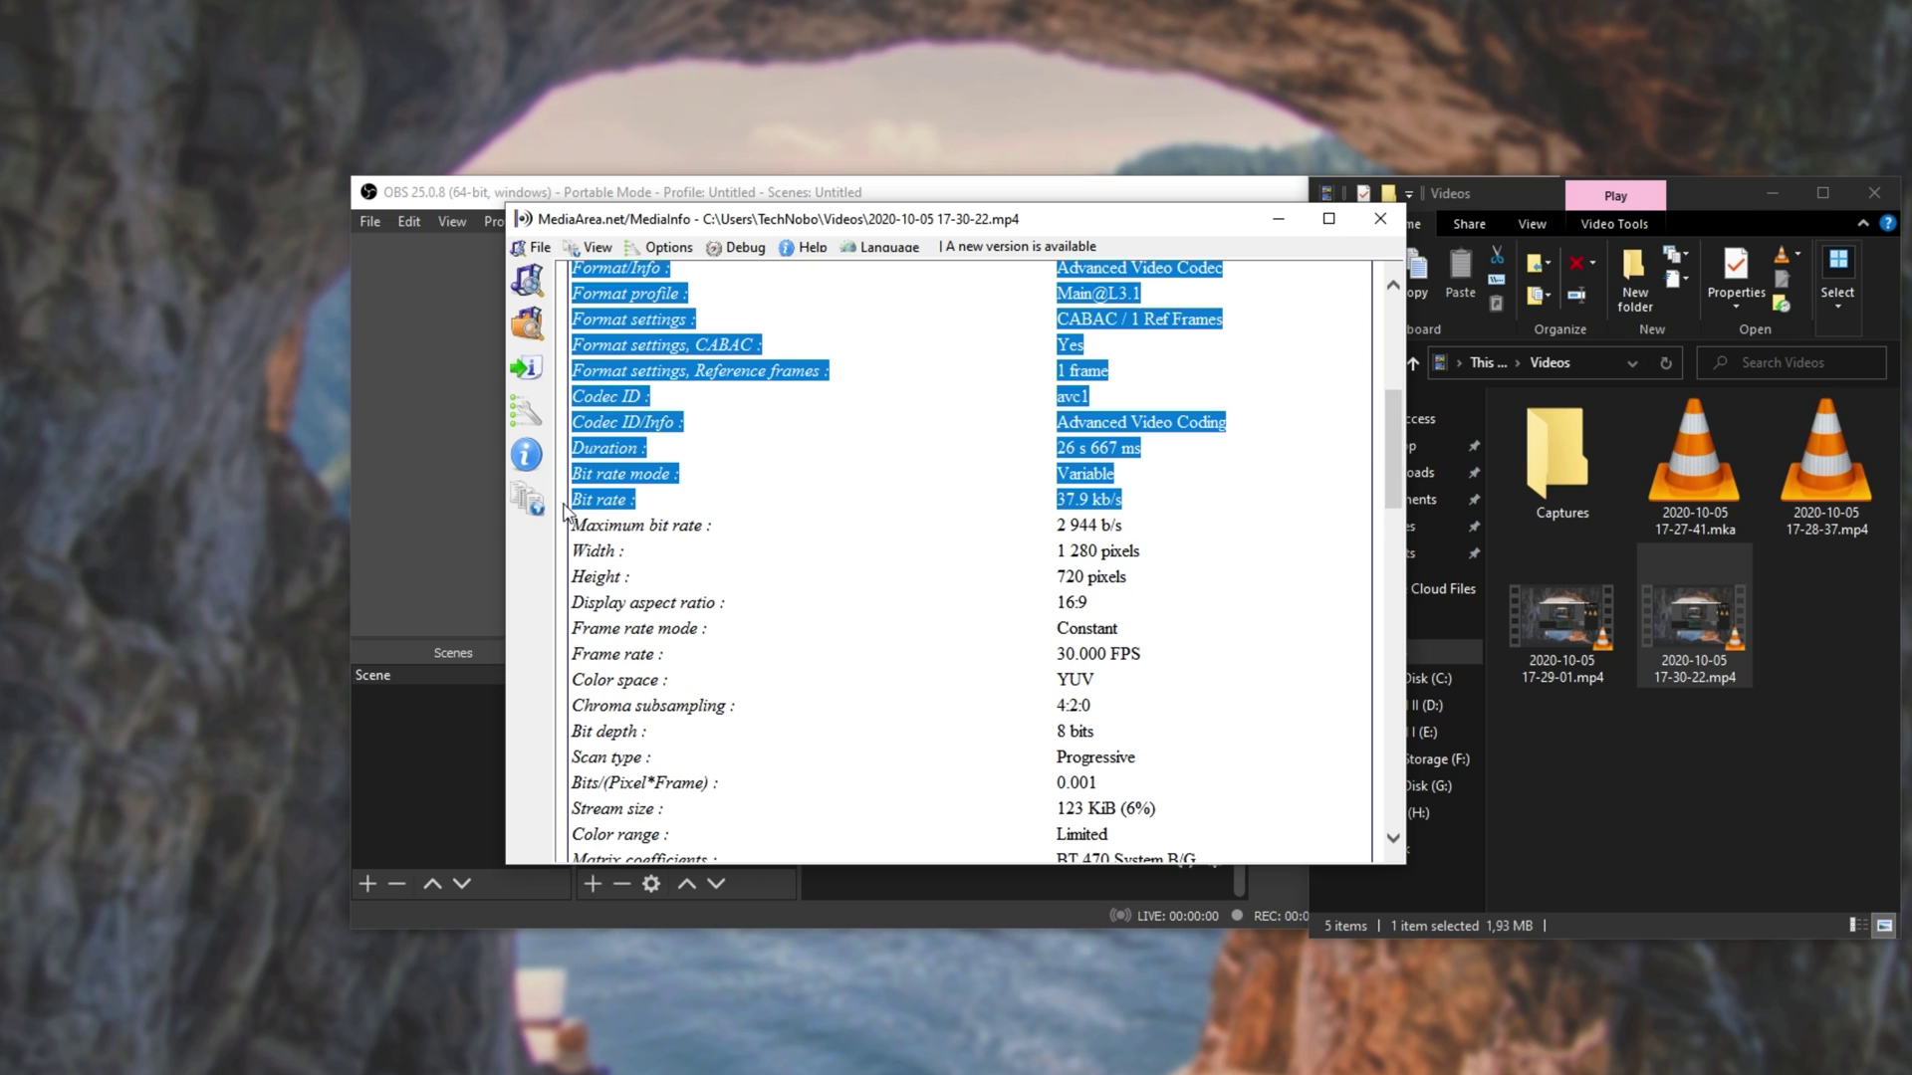
{"action": "left_click_drag", "start_coordinate": [1125, 512], "coordinate": [1013, 495]}
{"action": "left_click", "coordinate": [1151, 522]}
{"action": "left_click_drag", "start_coordinate": [607, 519], "coordinate": [701, 527]}
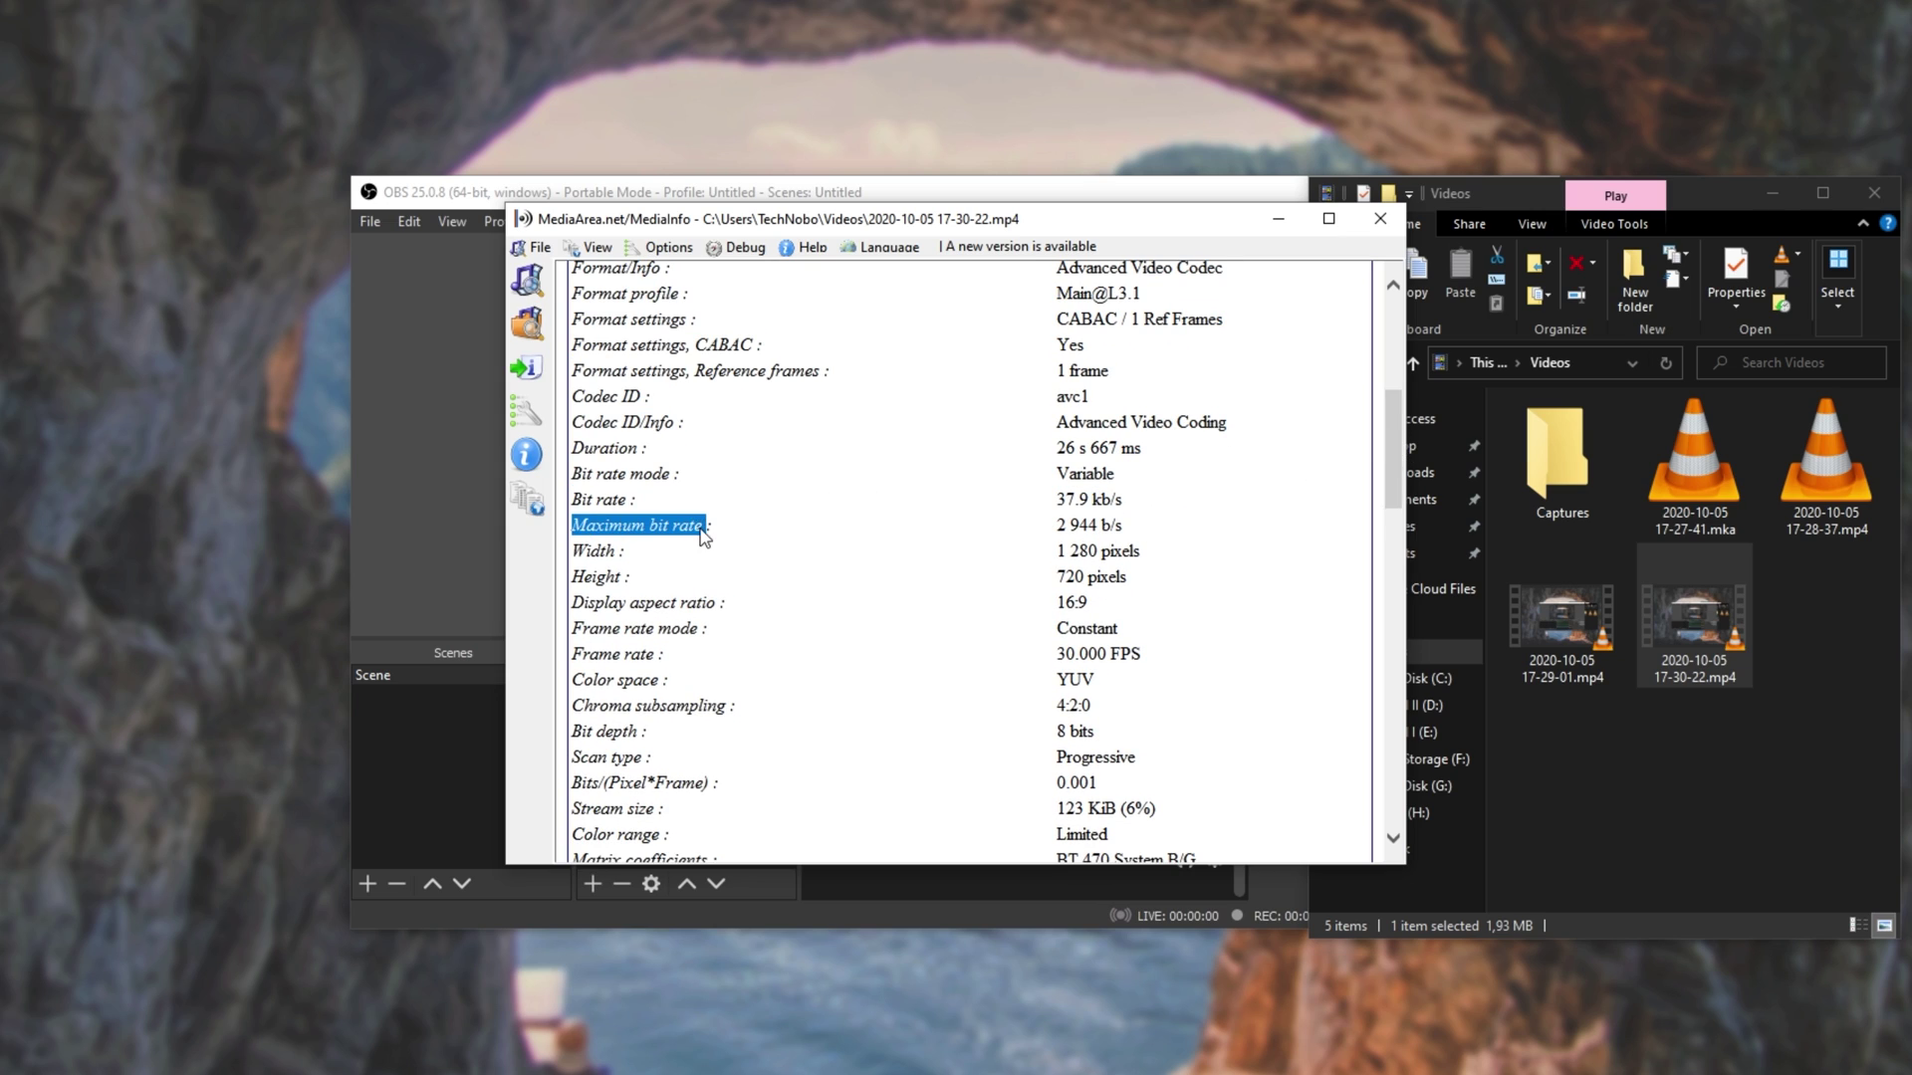
{"action": "left_click", "coordinate": [1172, 519]}
{"action": "left_click_drag", "start_coordinate": [1058, 525], "coordinate": [1103, 535]}
{"action": "left_click", "coordinate": [1131, 526]}
{"action": "left_click", "coordinate": [1112, 528]}
{"action": "left_click", "coordinate": [1116, 529]}
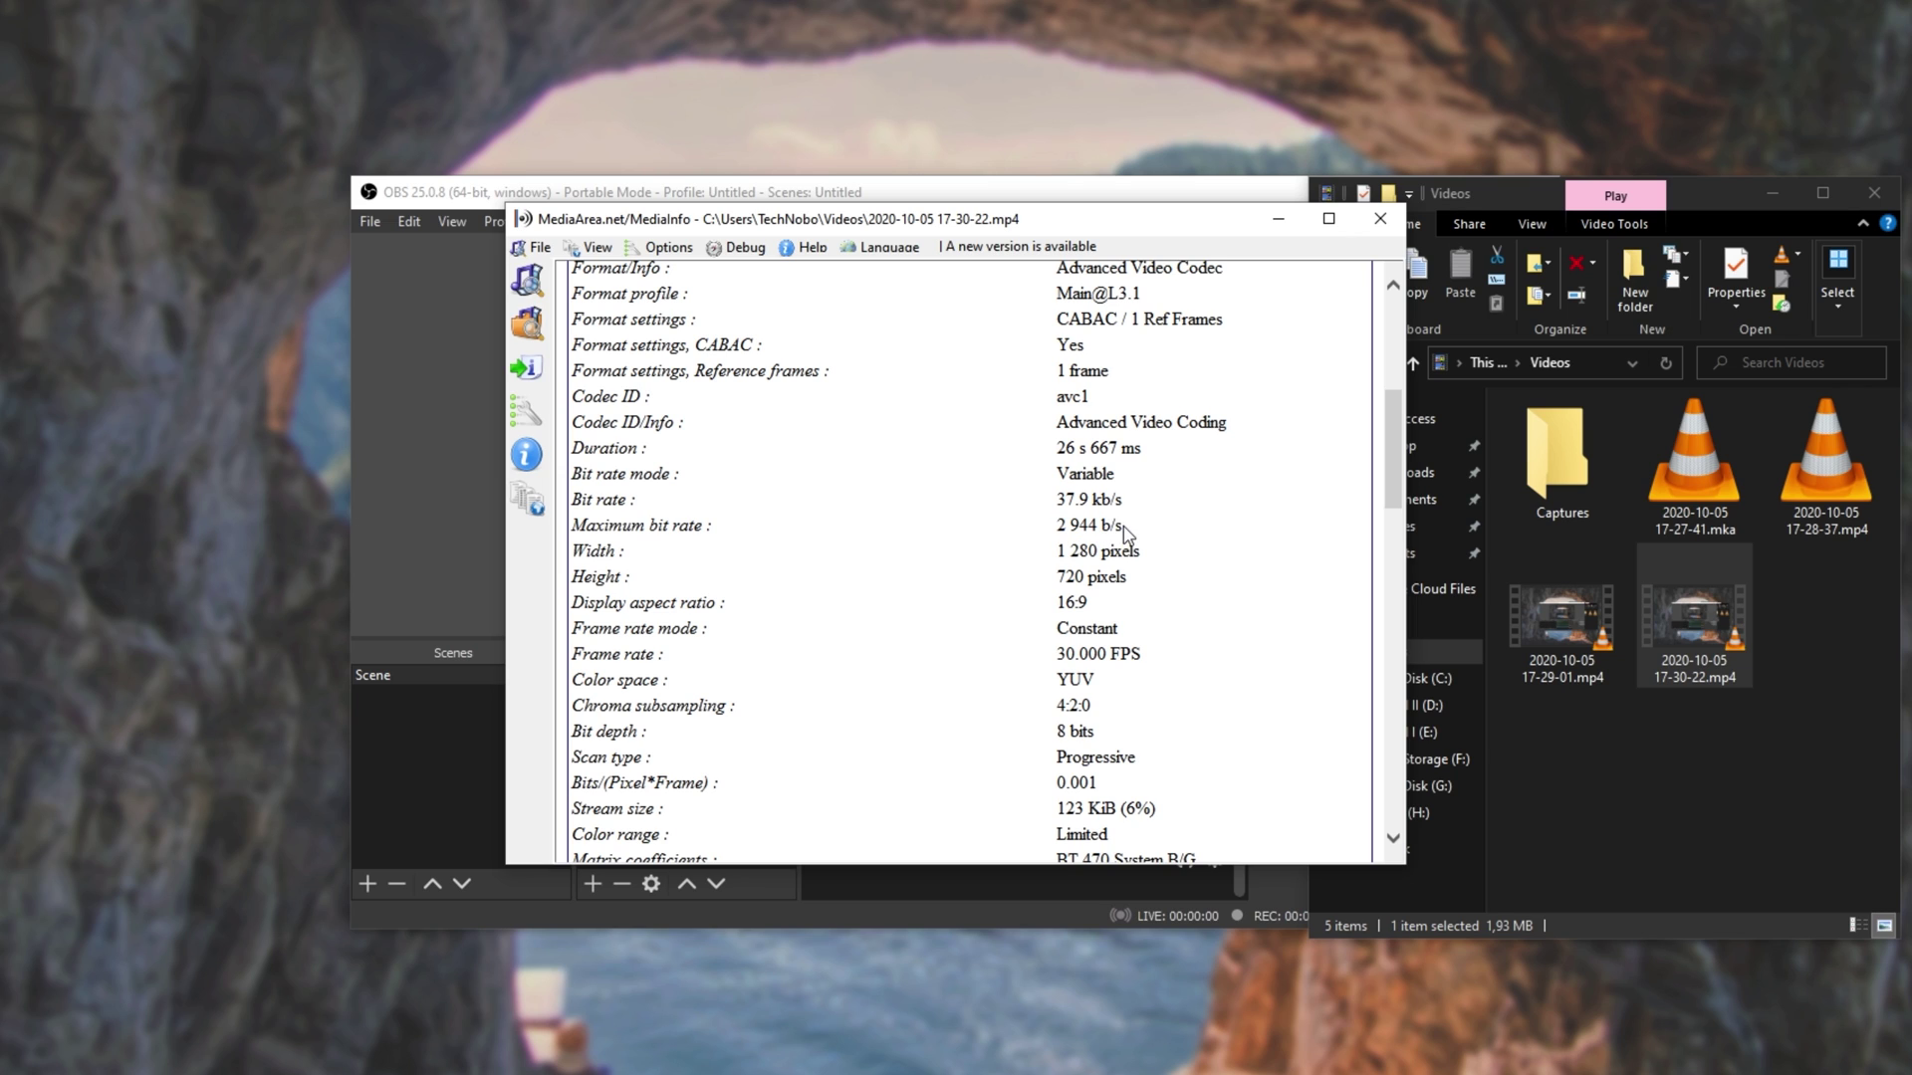
{"action": "left_click", "coordinate": [1379, 221]}
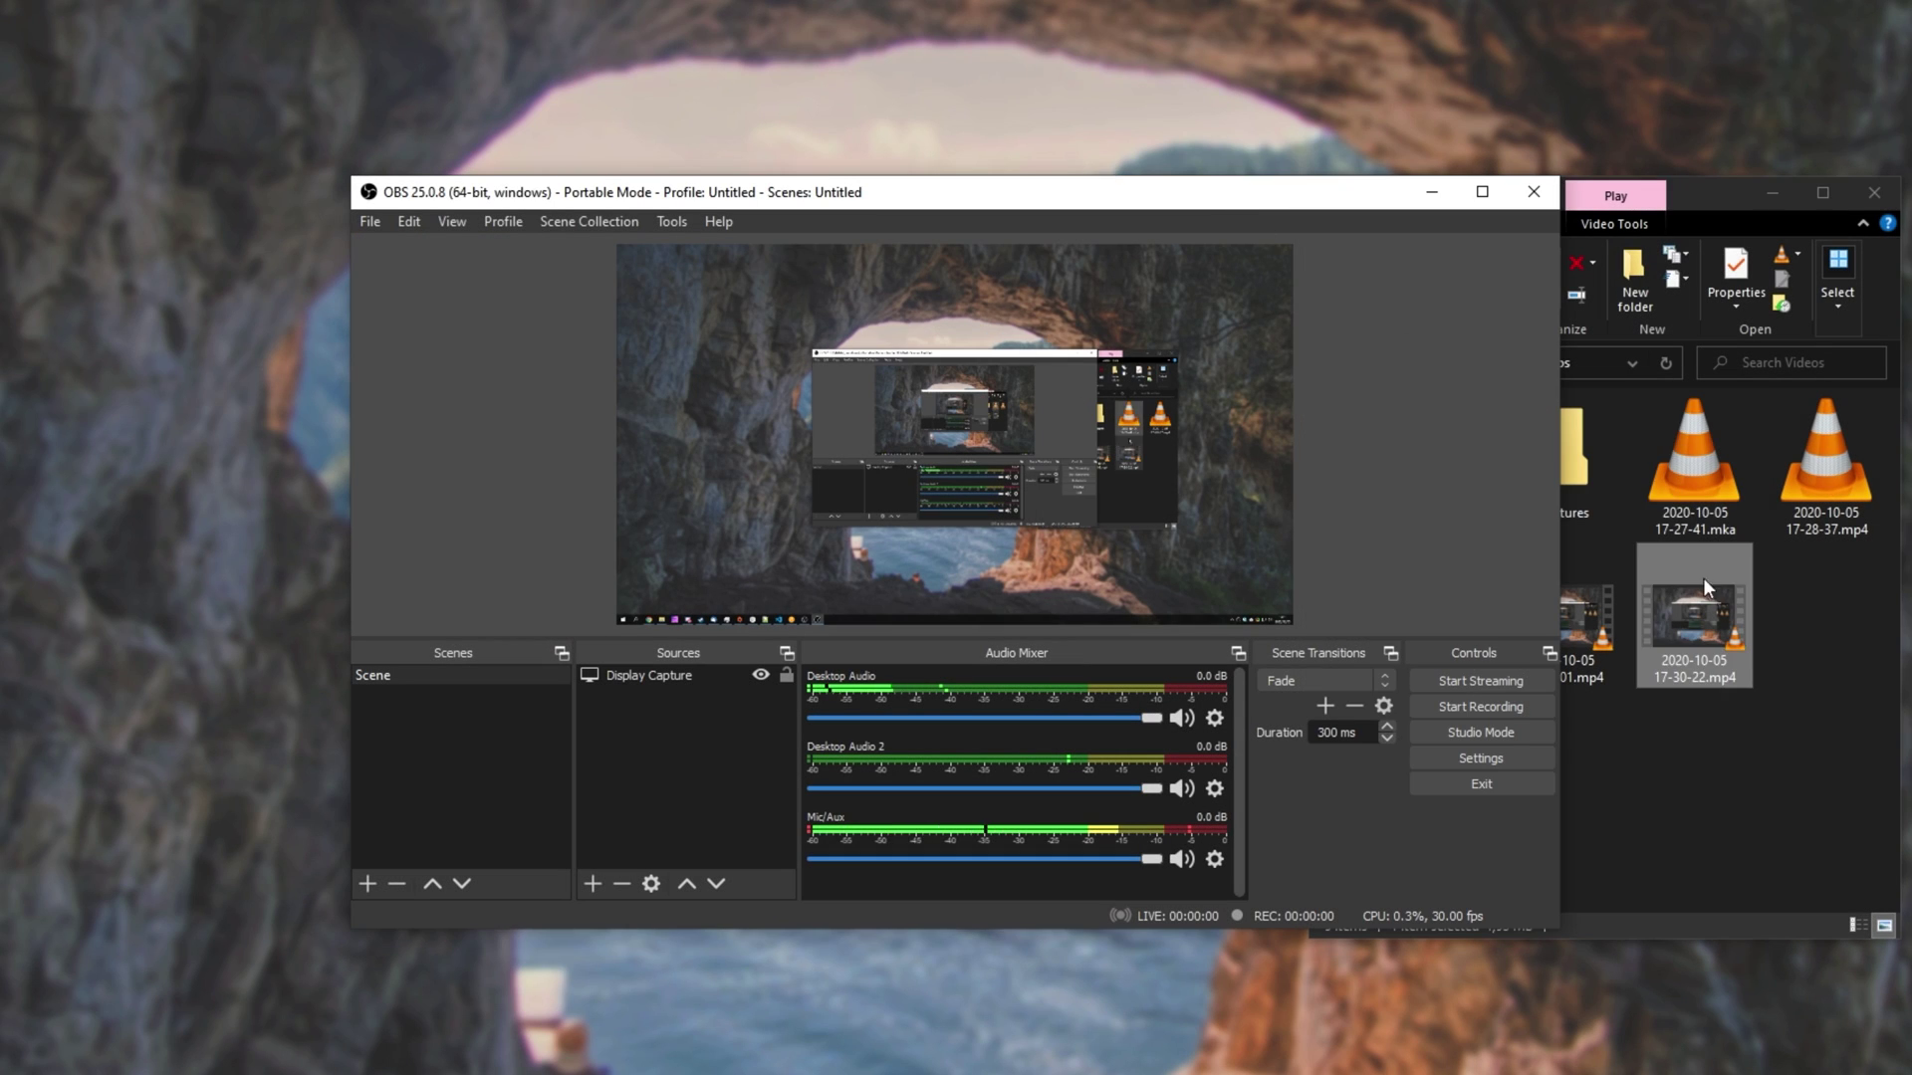
Step: Open the OBS recording output settings and enable output rescaling at 426x240
{"action": "left_click", "coordinate": [1485, 755]}
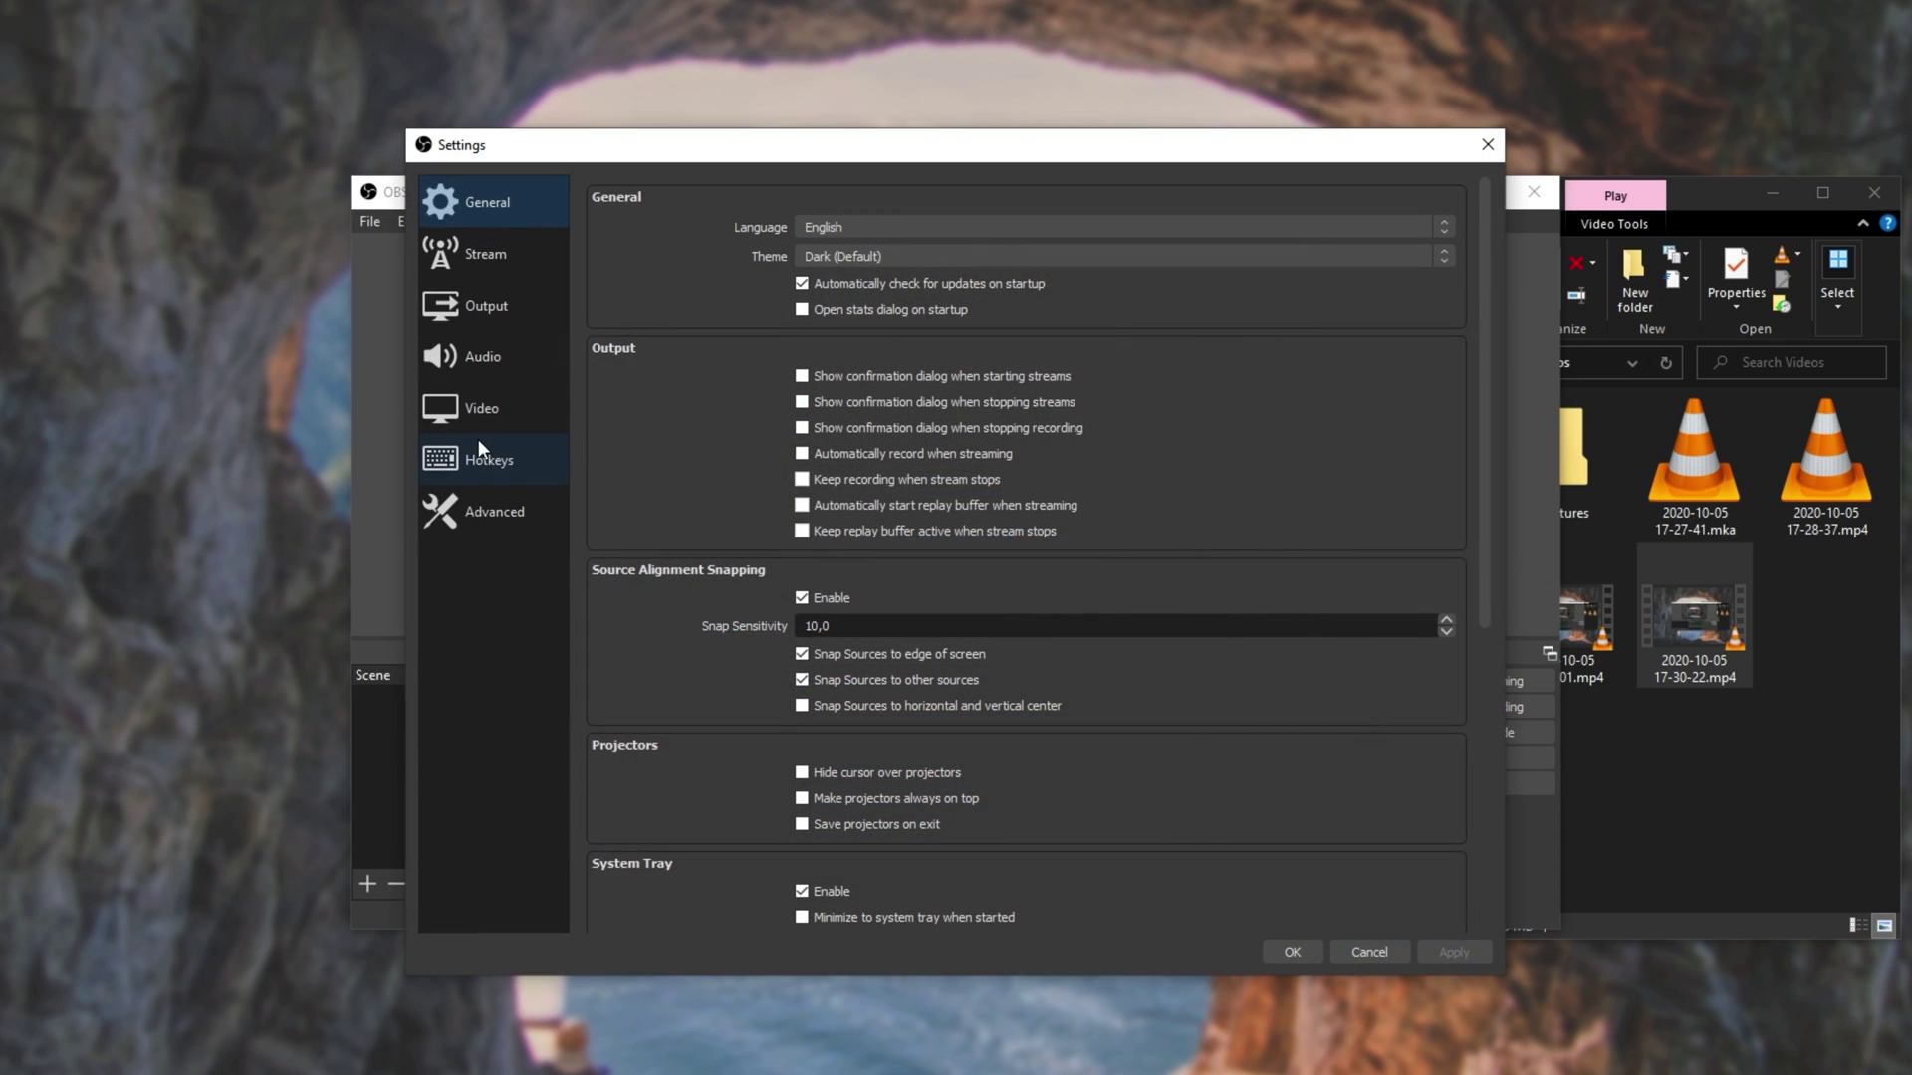
{"action": "left_click", "coordinate": [481, 410]}
{"action": "left_click", "coordinate": [496, 308]}
{"action": "left_click", "coordinate": [681, 240]}
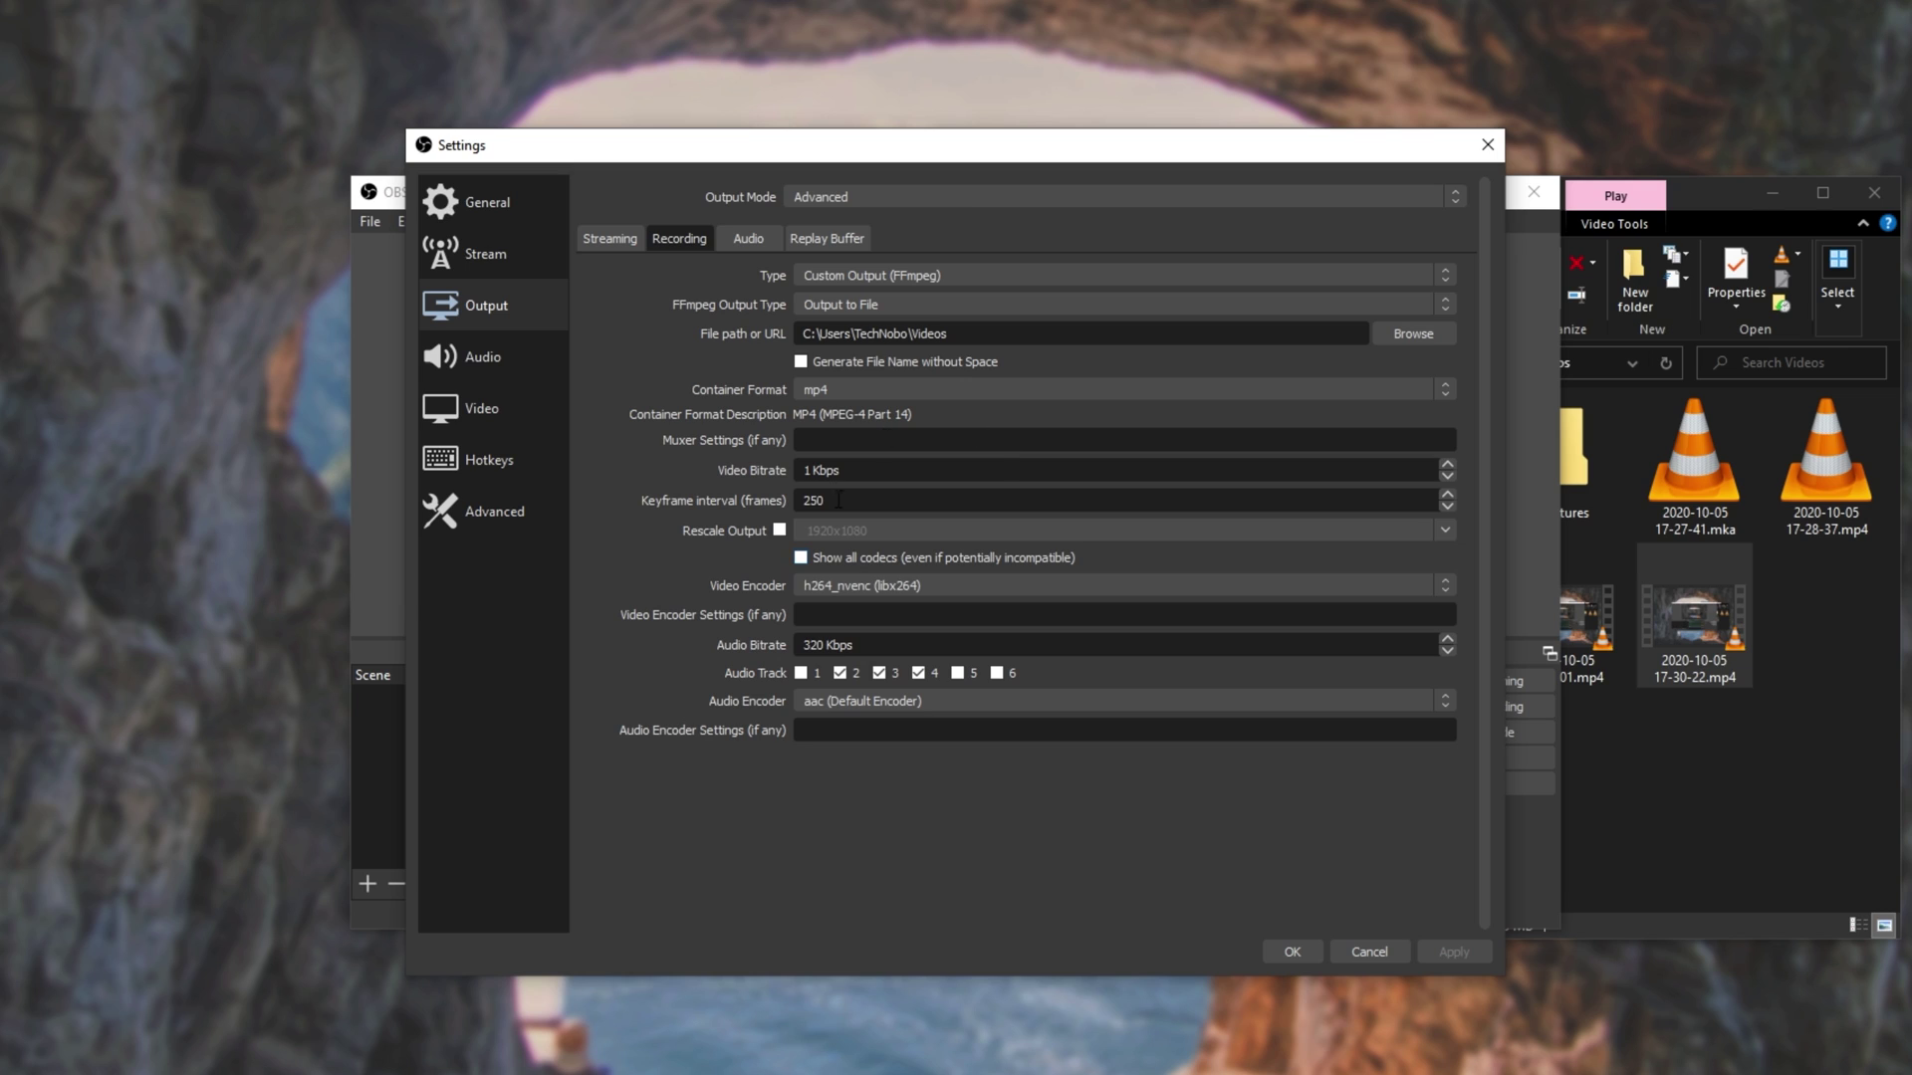
{"action": "left_click", "coordinate": [780, 530]}
{"action": "left_click", "coordinate": [1445, 530]}
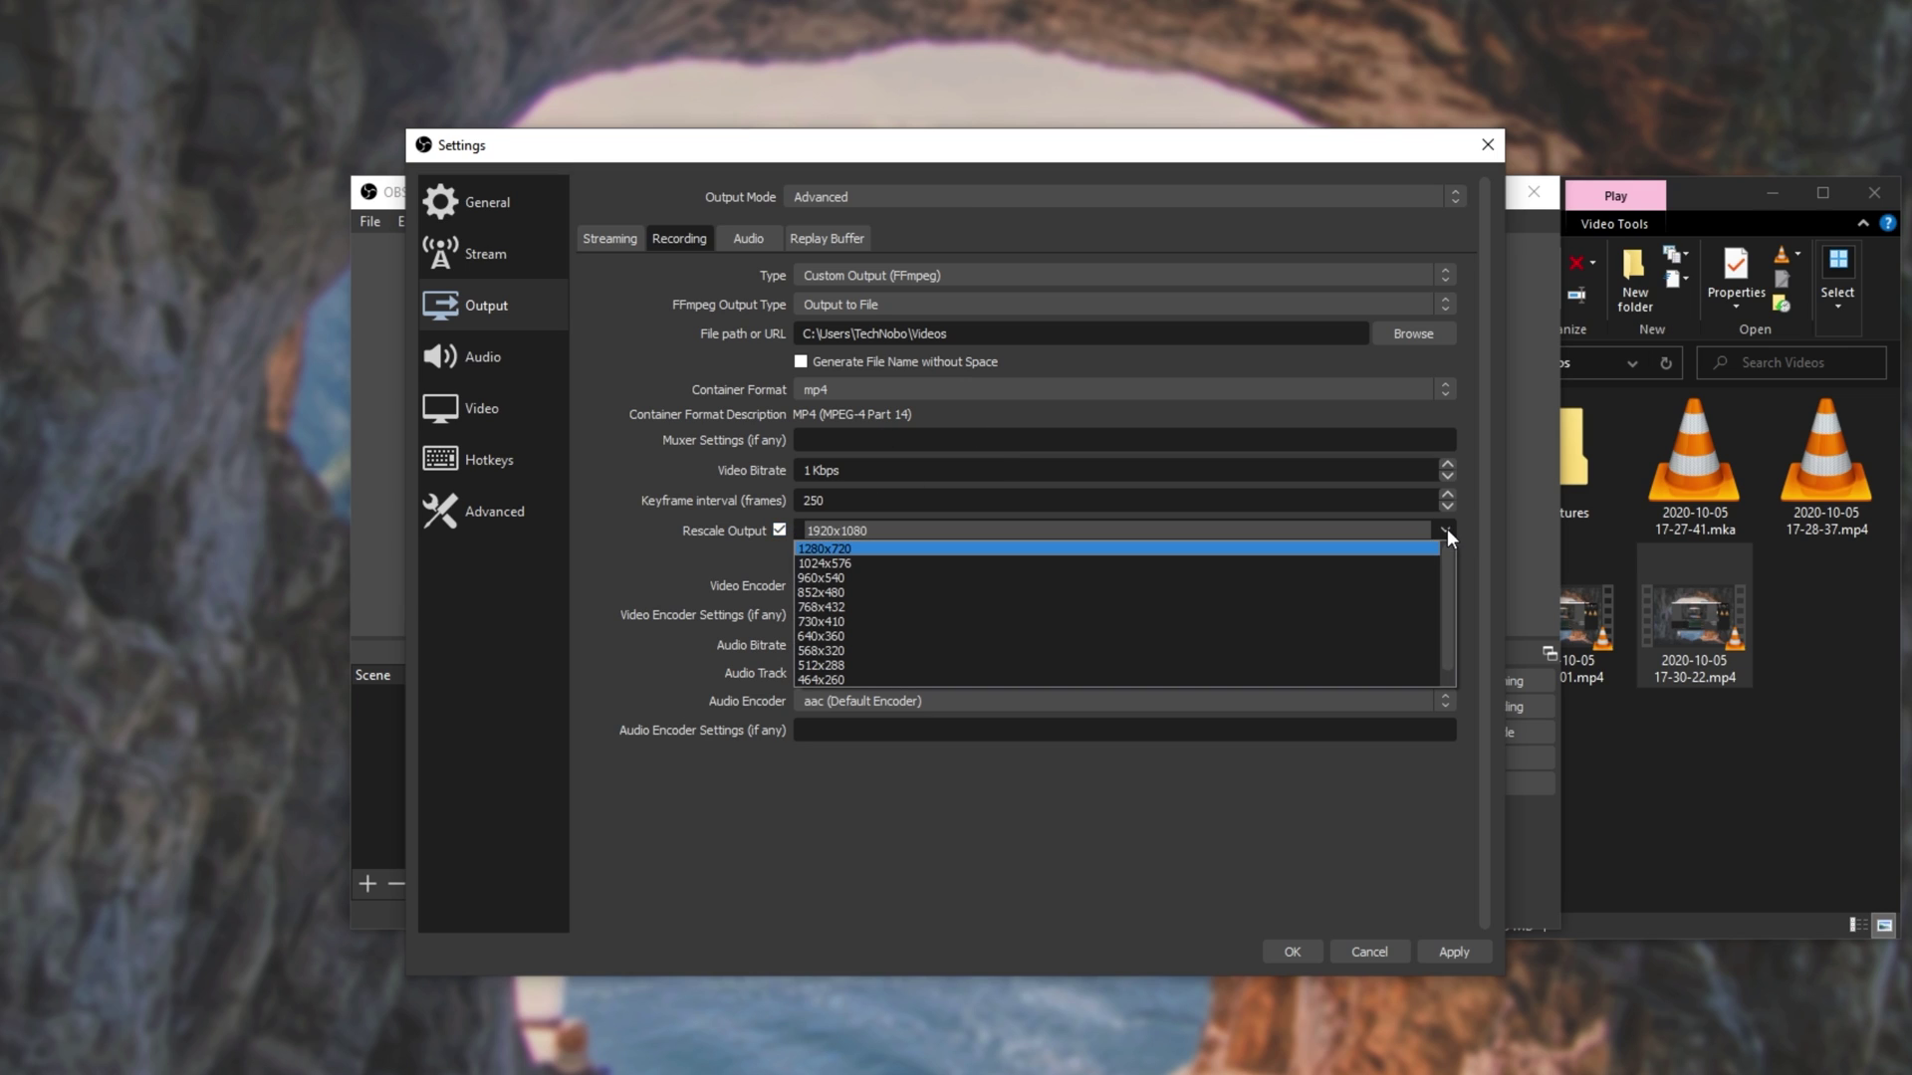
{"action": "left_click", "coordinate": [1237, 680]}
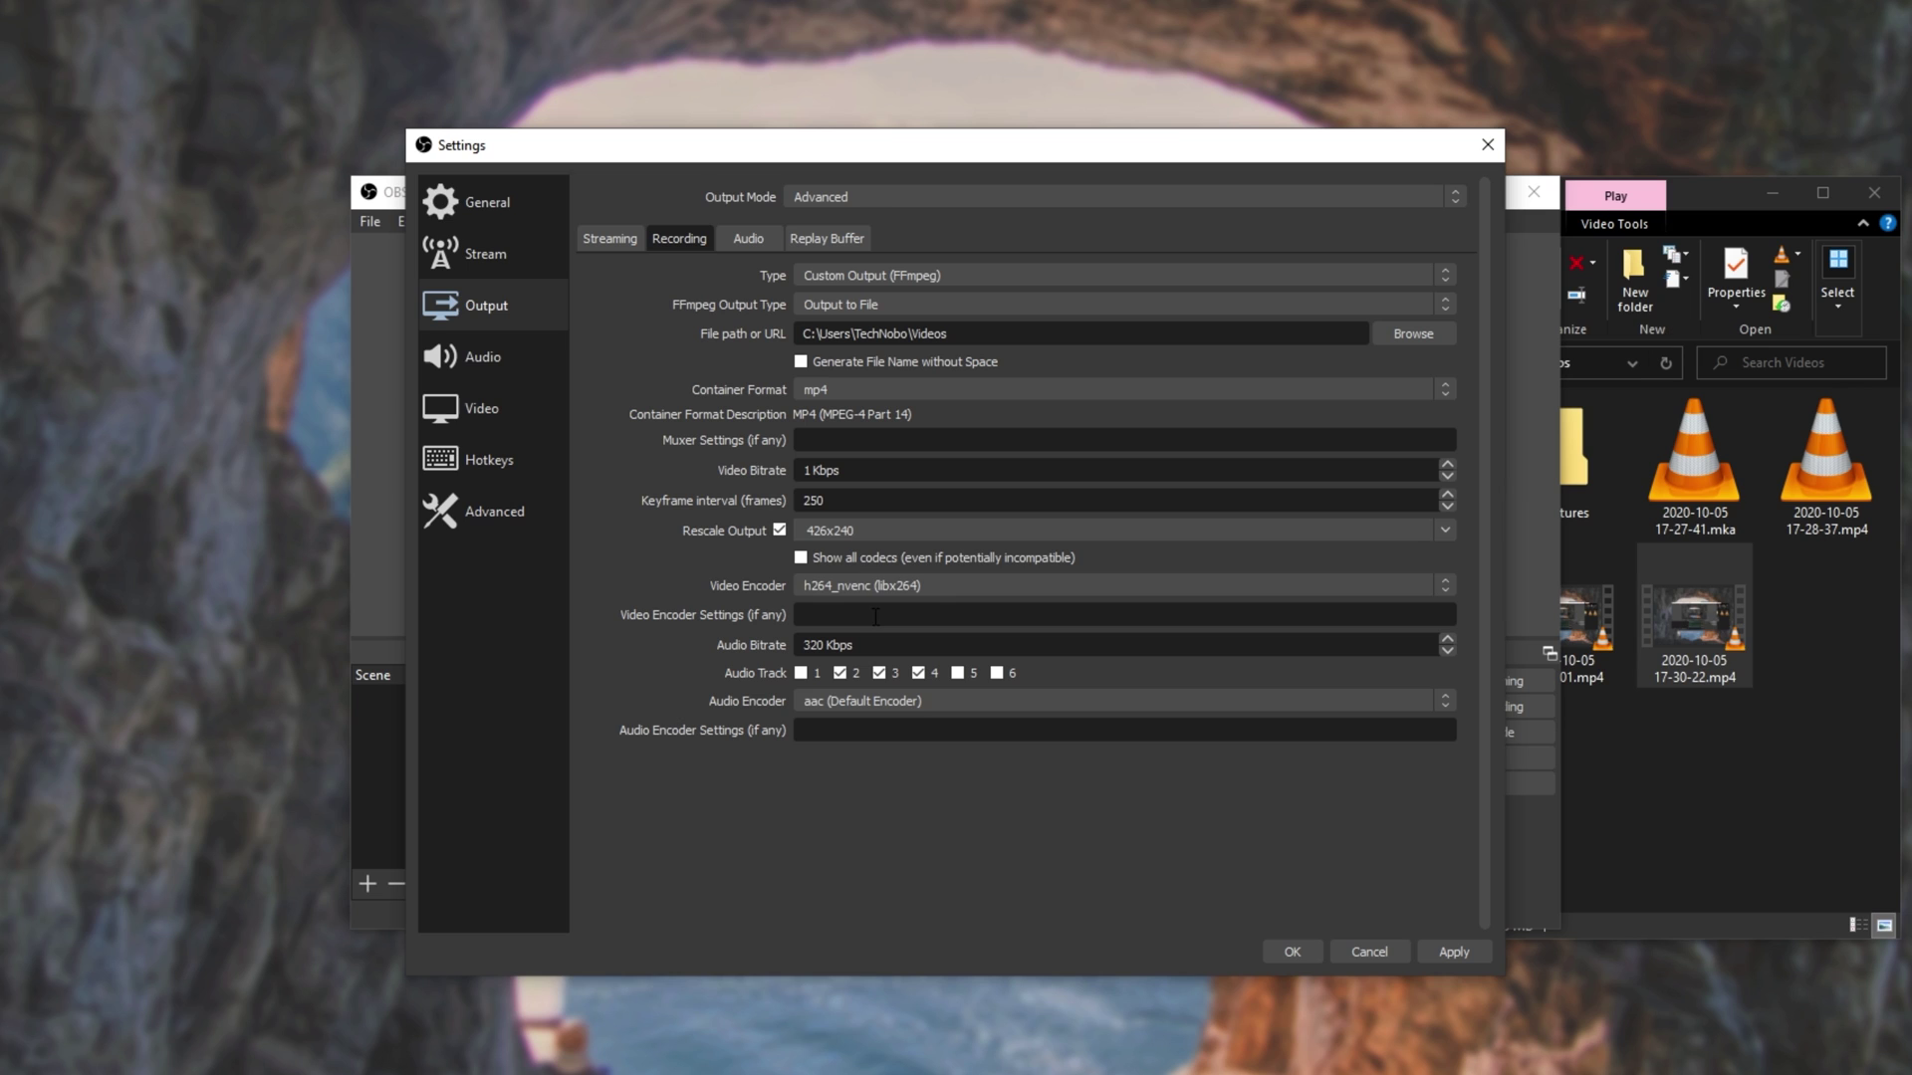
Step: Set the rescaled output resolution to 1x1, save the settings, and try to start recording
{"action": "left_click", "coordinate": [950, 529]}
{"action": "double_click", "coordinate": [937, 535]}
{"action": "left_click", "coordinate": [1294, 949]}
{"action": "left_click", "coordinate": [1468, 708]}
{"action": "left_click", "coordinate": [1083, 609]}
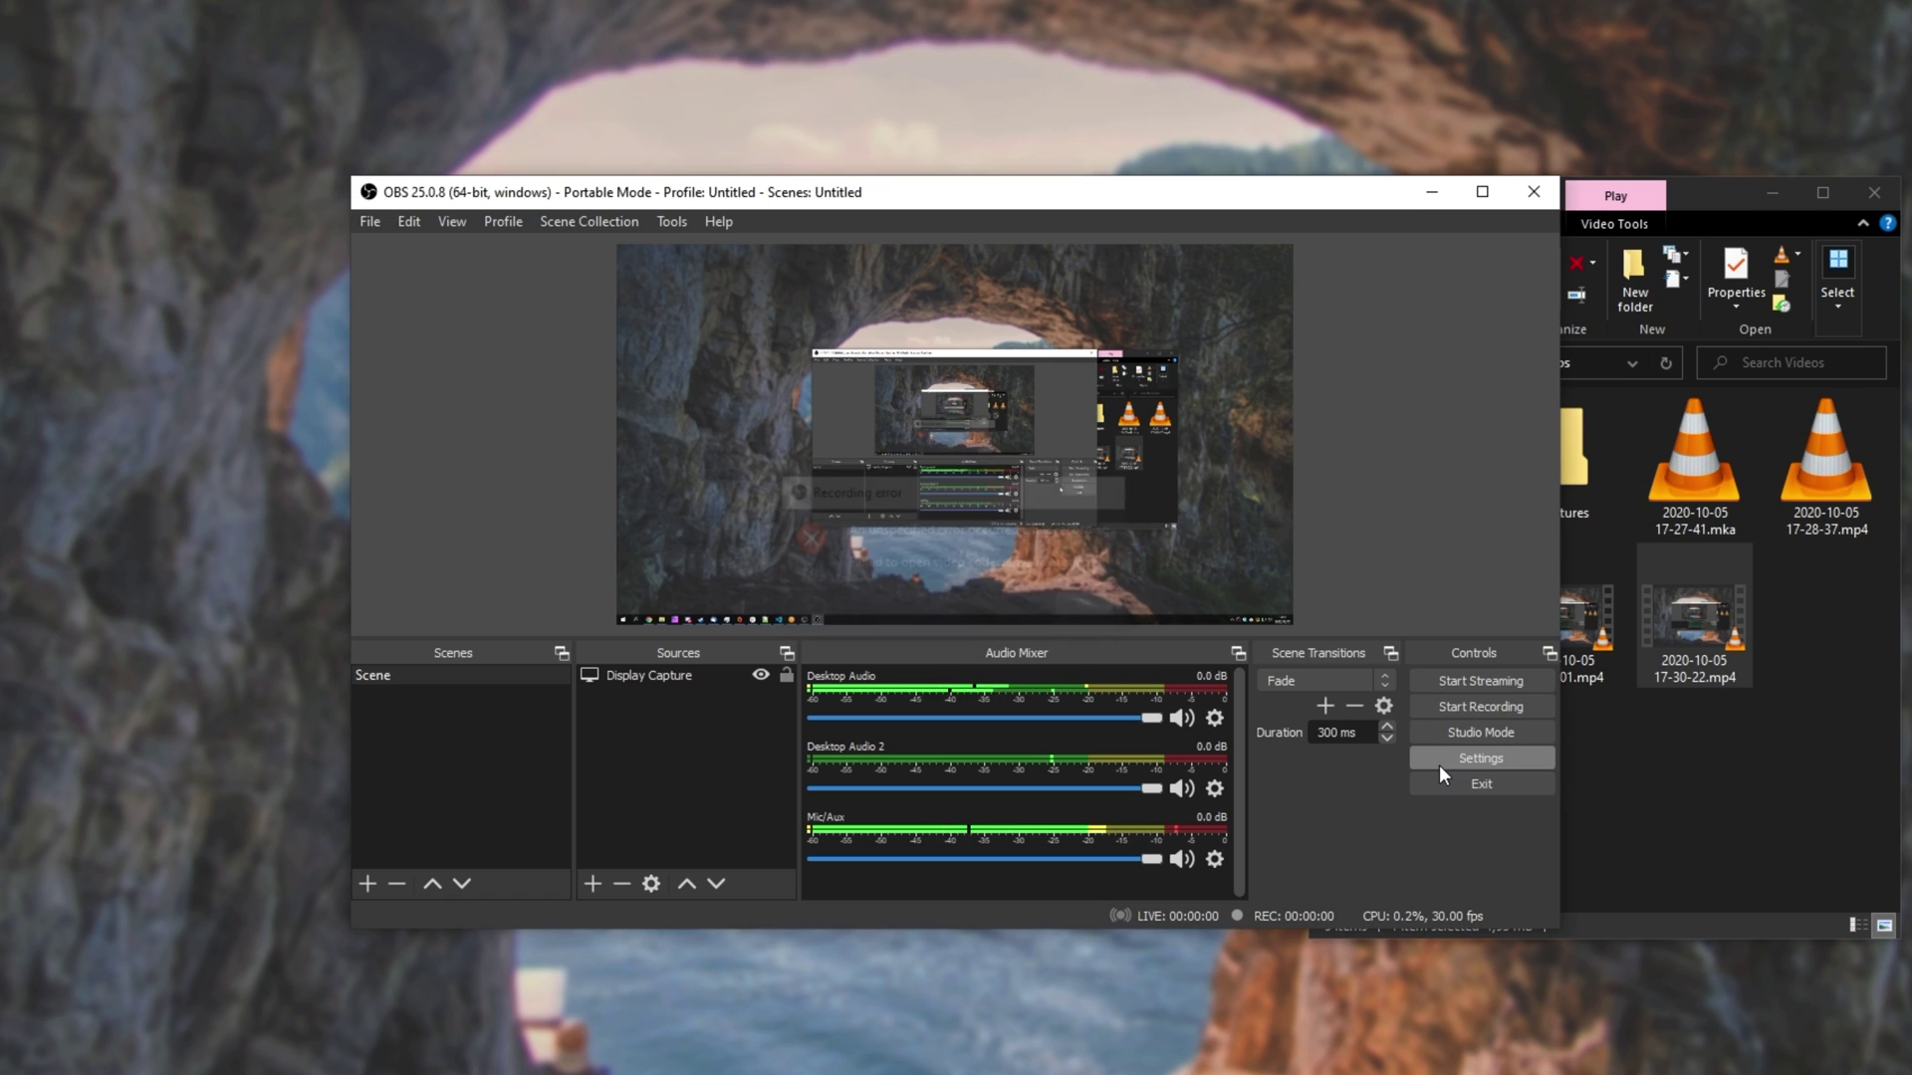
Step: Replace the 1x1 rescaled output resolution with a custom value in the recording output settings, and save the settings
{"action": "left_click", "coordinate": [1439, 763]}
{"action": "left_click", "coordinate": [503, 414]}
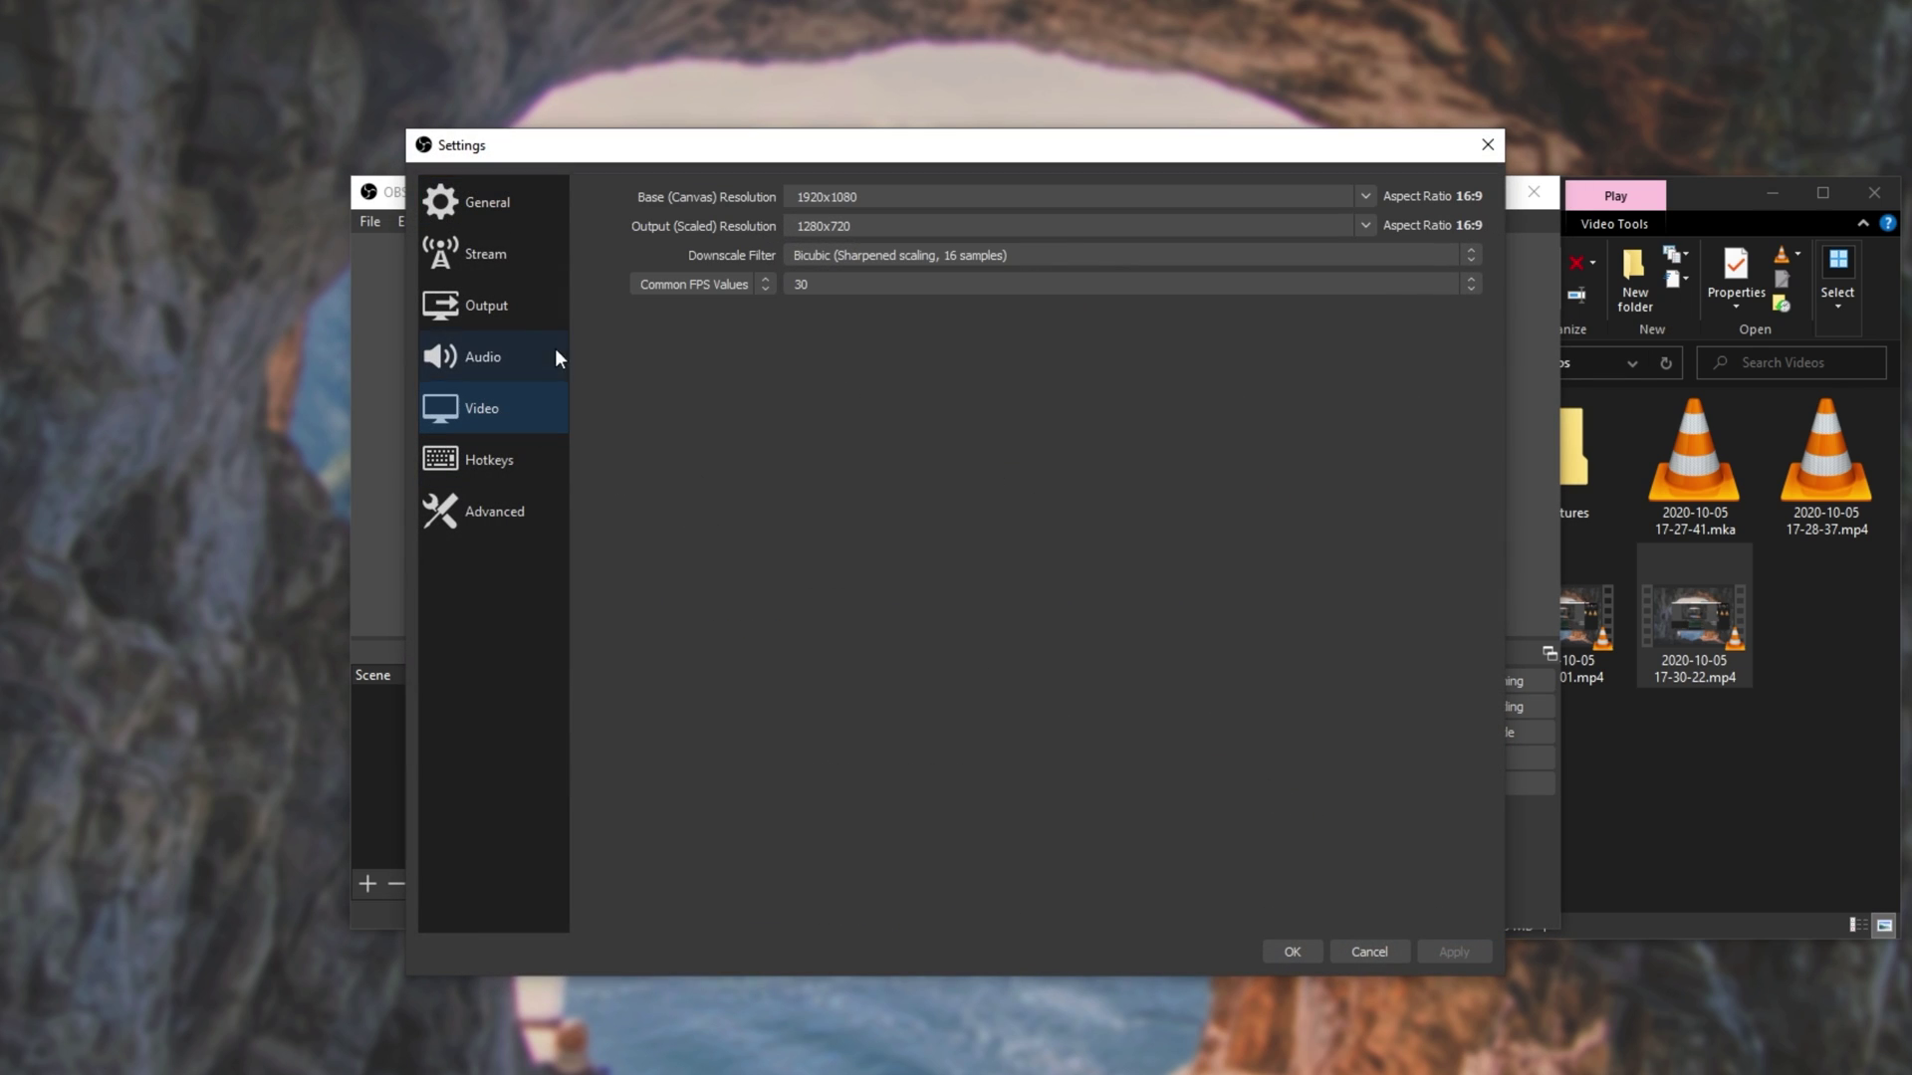
{"action": "left_click", "coordinate": [497, 309]}
{"action": "left_click", "coordinate": [679, 239]}
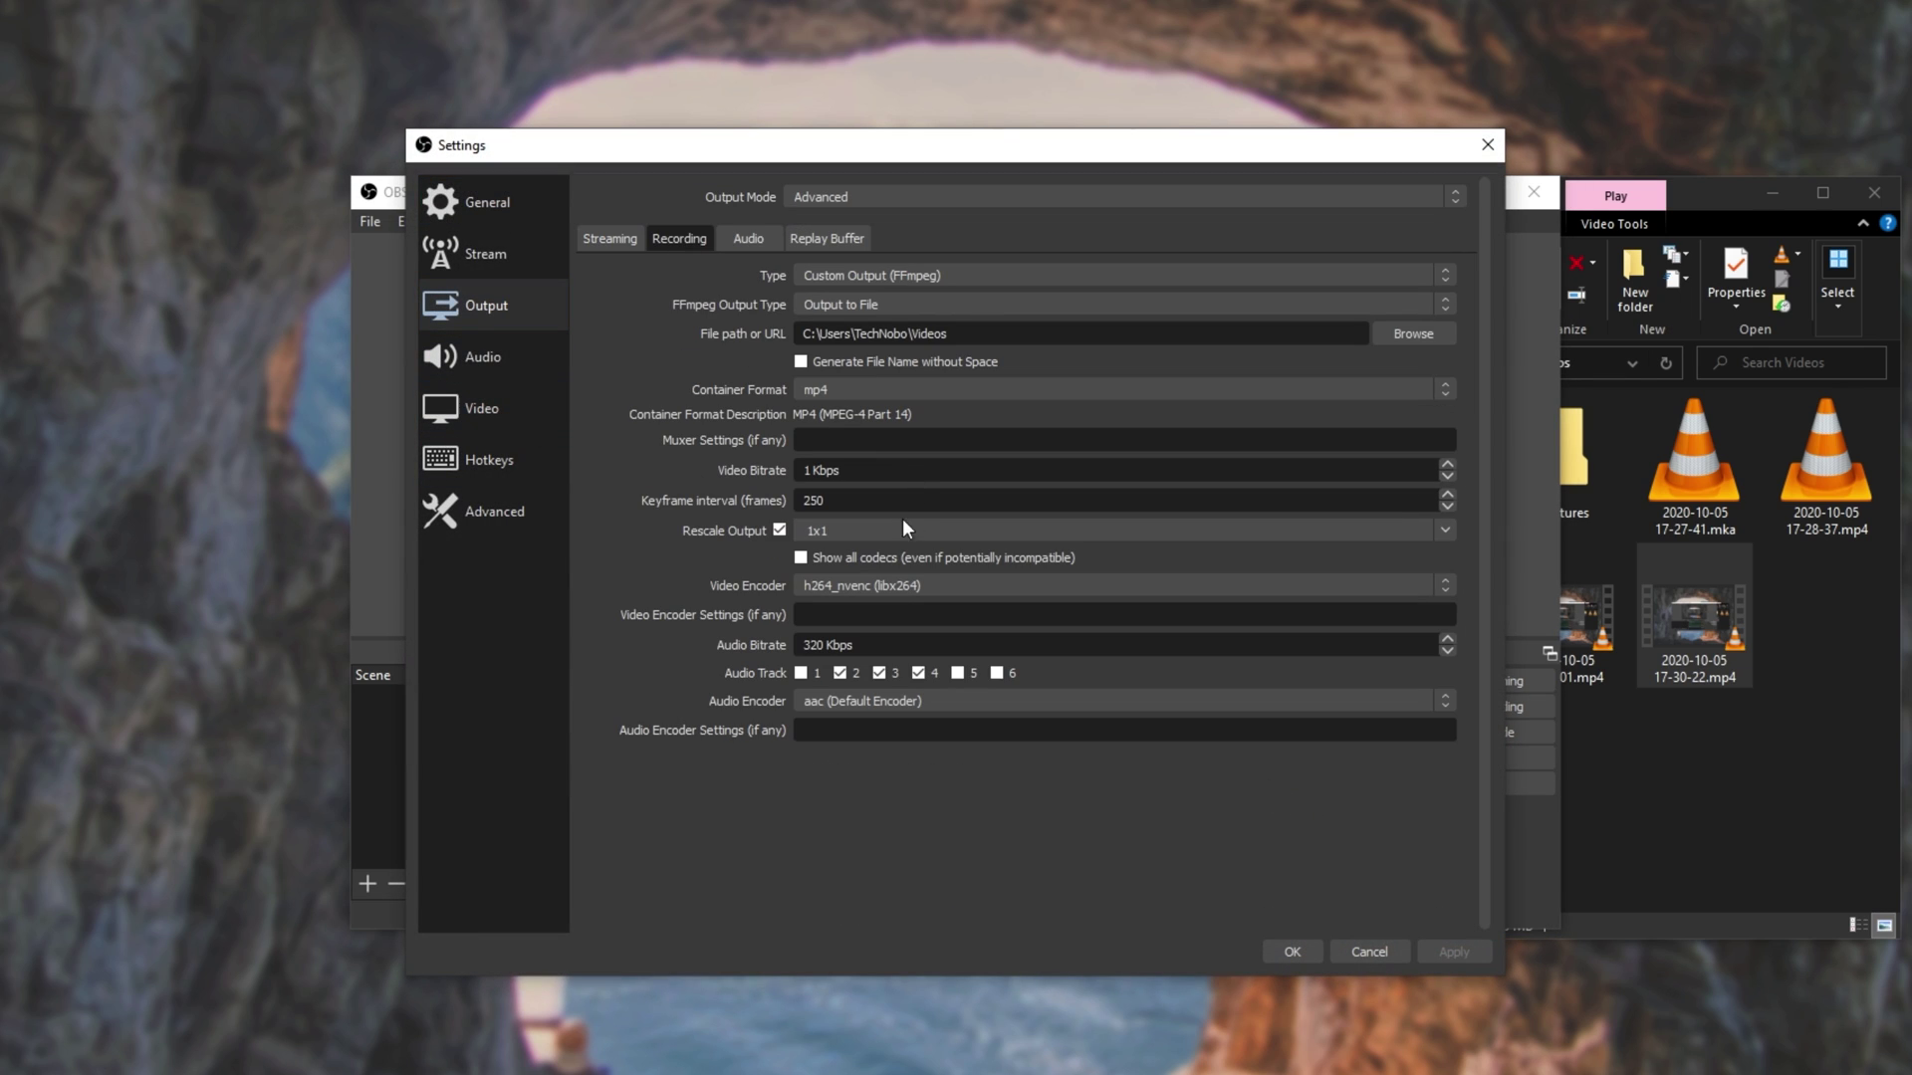
{"action": "double_click", "coordinate": [851, 530]}
{"action": "left_click", "coordinate": [1448, 529]}
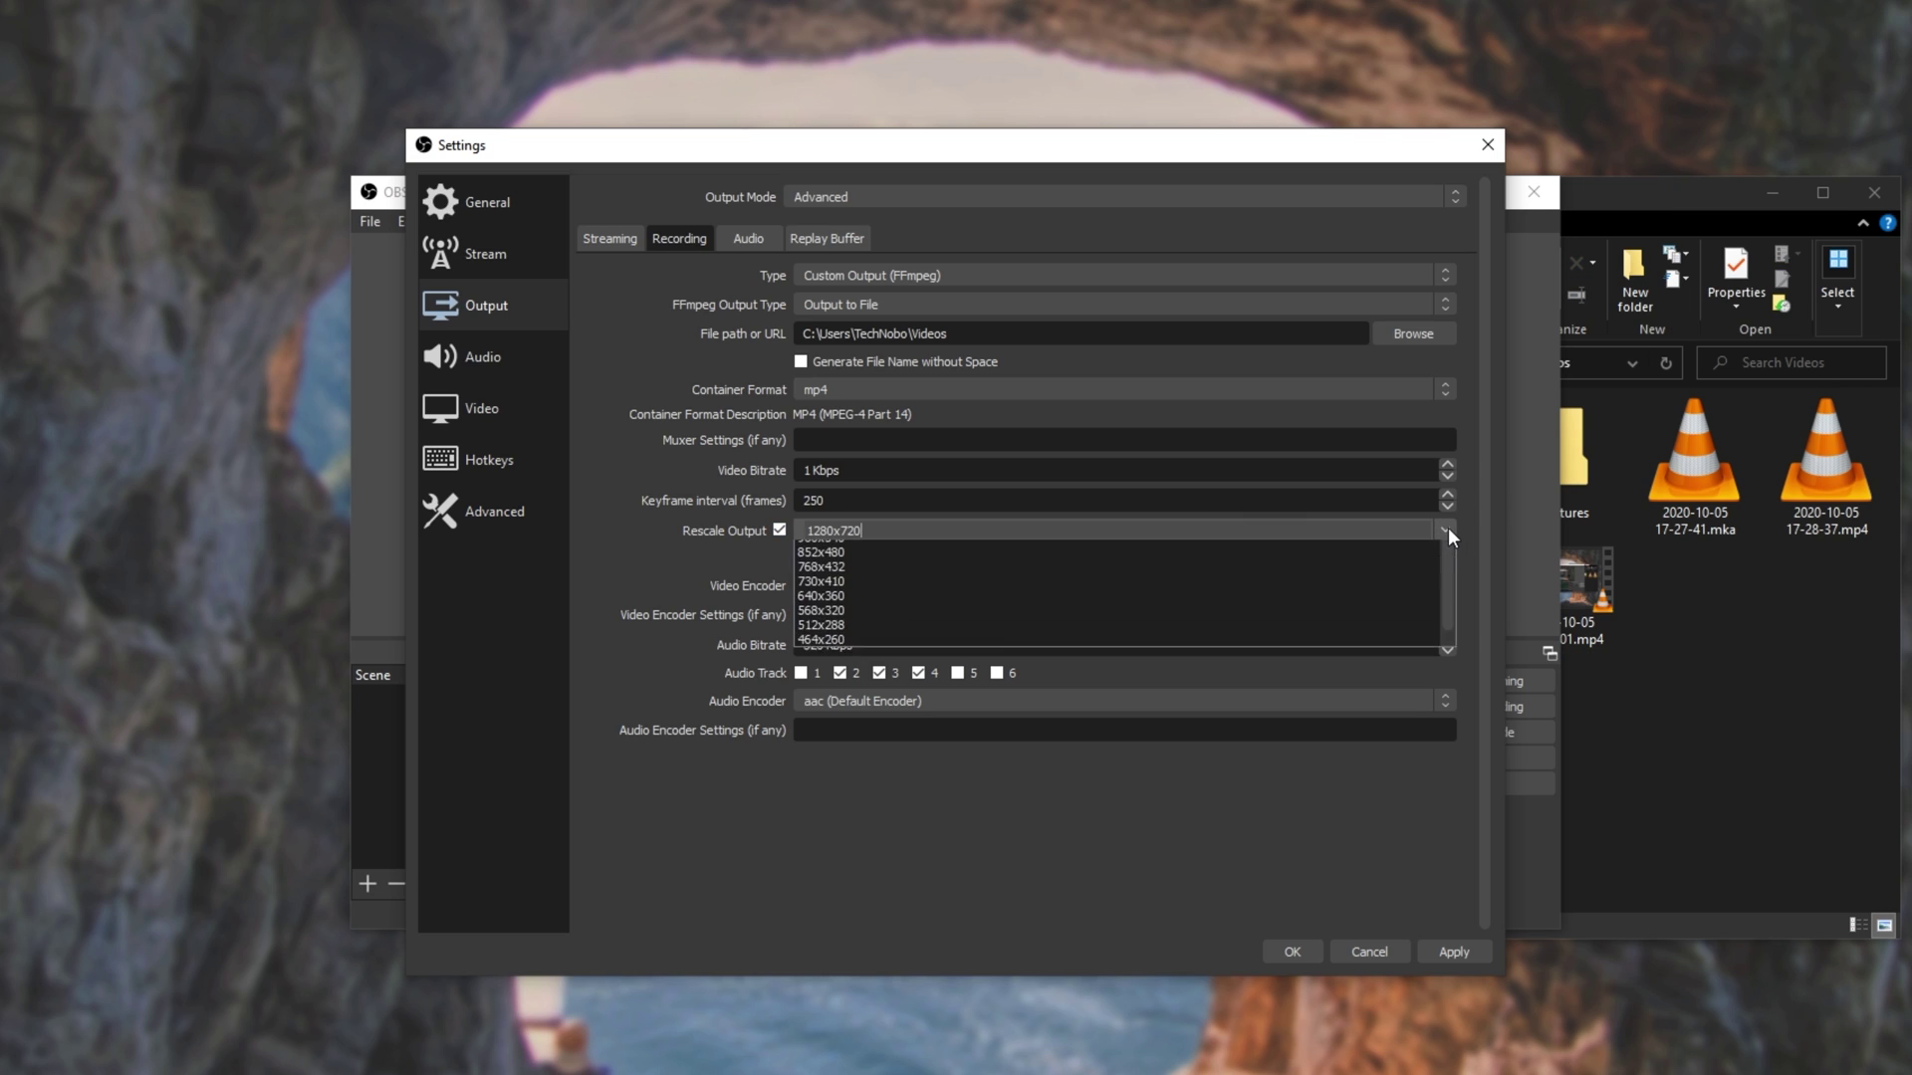
{"action": "left_click", "coordinate": [1180, 679]}
{"action": "double_click", "coordinate": [962, 530]}
{"action": "type", "text": "33x32"}
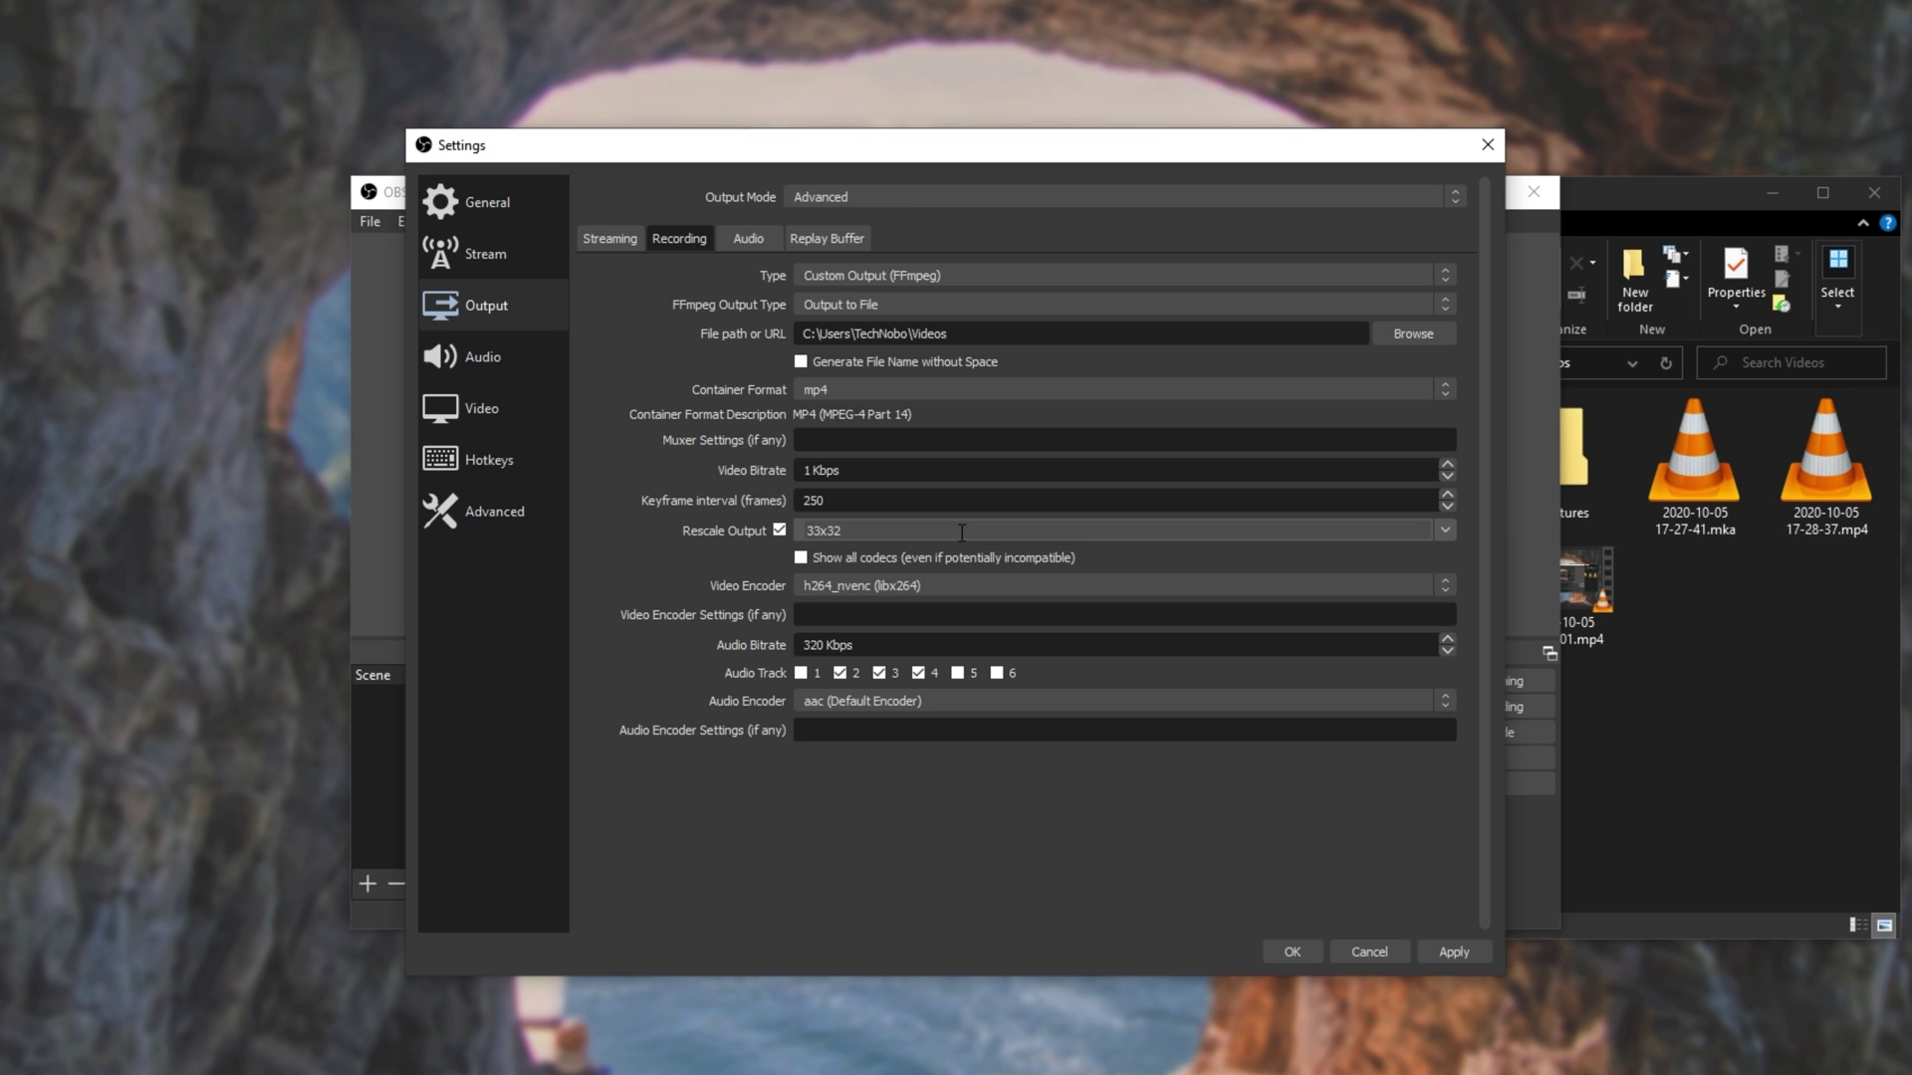
{"action": "left_click", "coordinate": [1290, 949]}
Step: Start recording, refresh the Videos folder to check the new file's size, and stop the recording
{"action": "left_click", "coordinate": [1480, 706]}
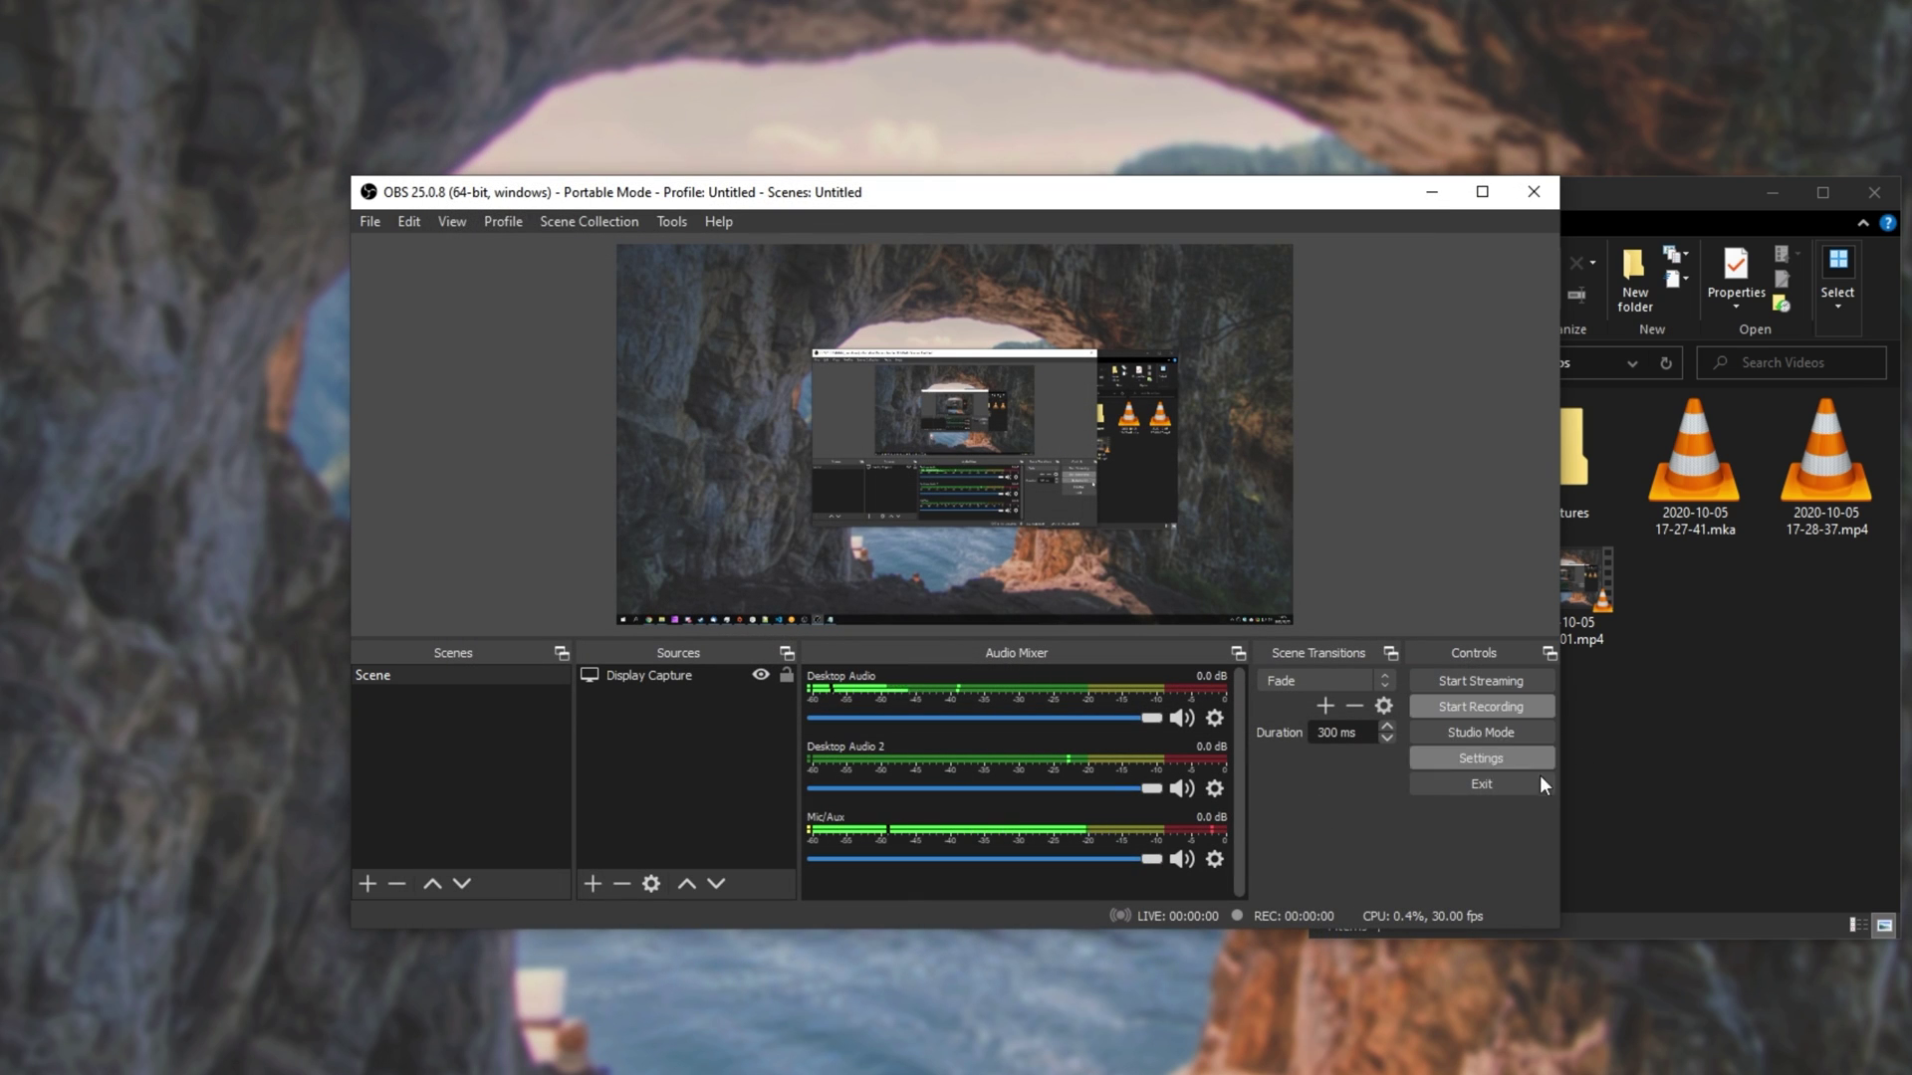
{"action": "left_click", "coordinate": [1675, 679]}
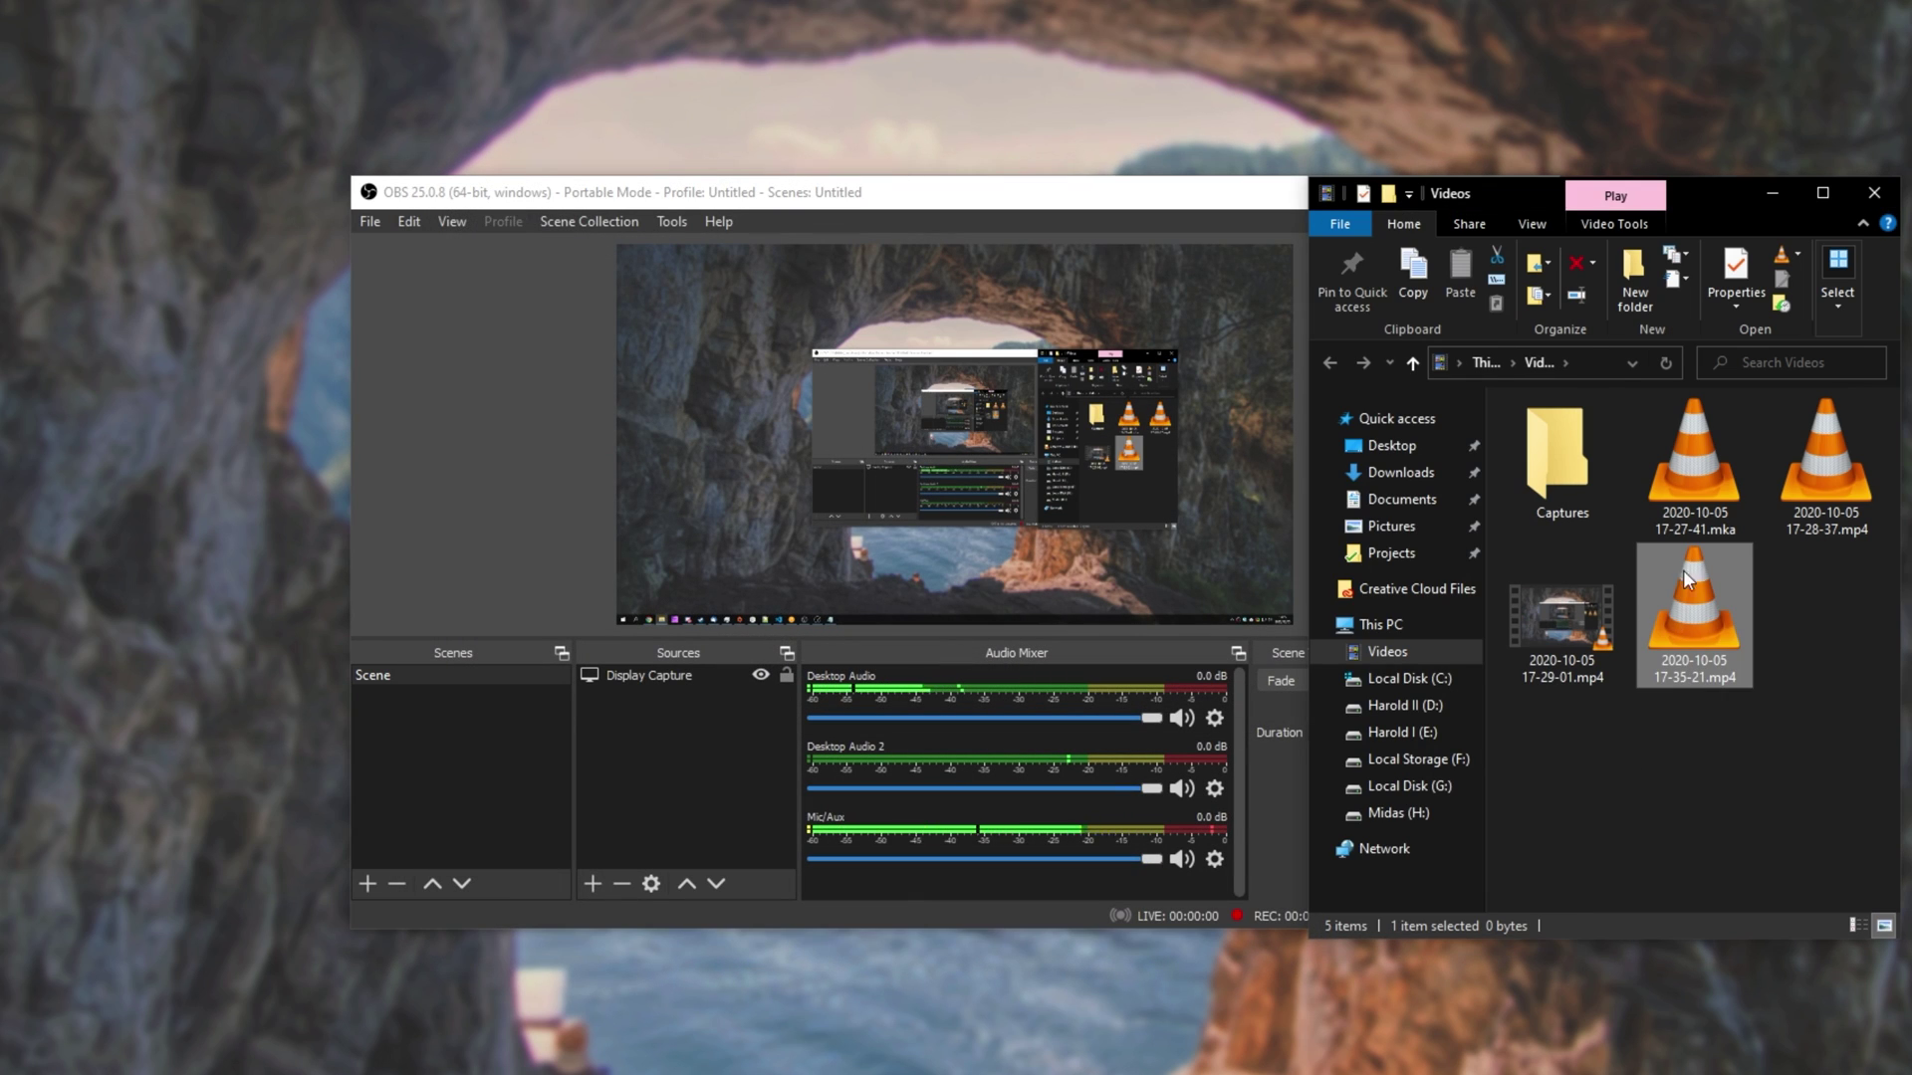
{"action": "left_click", "coordinate": [1665, 364]}
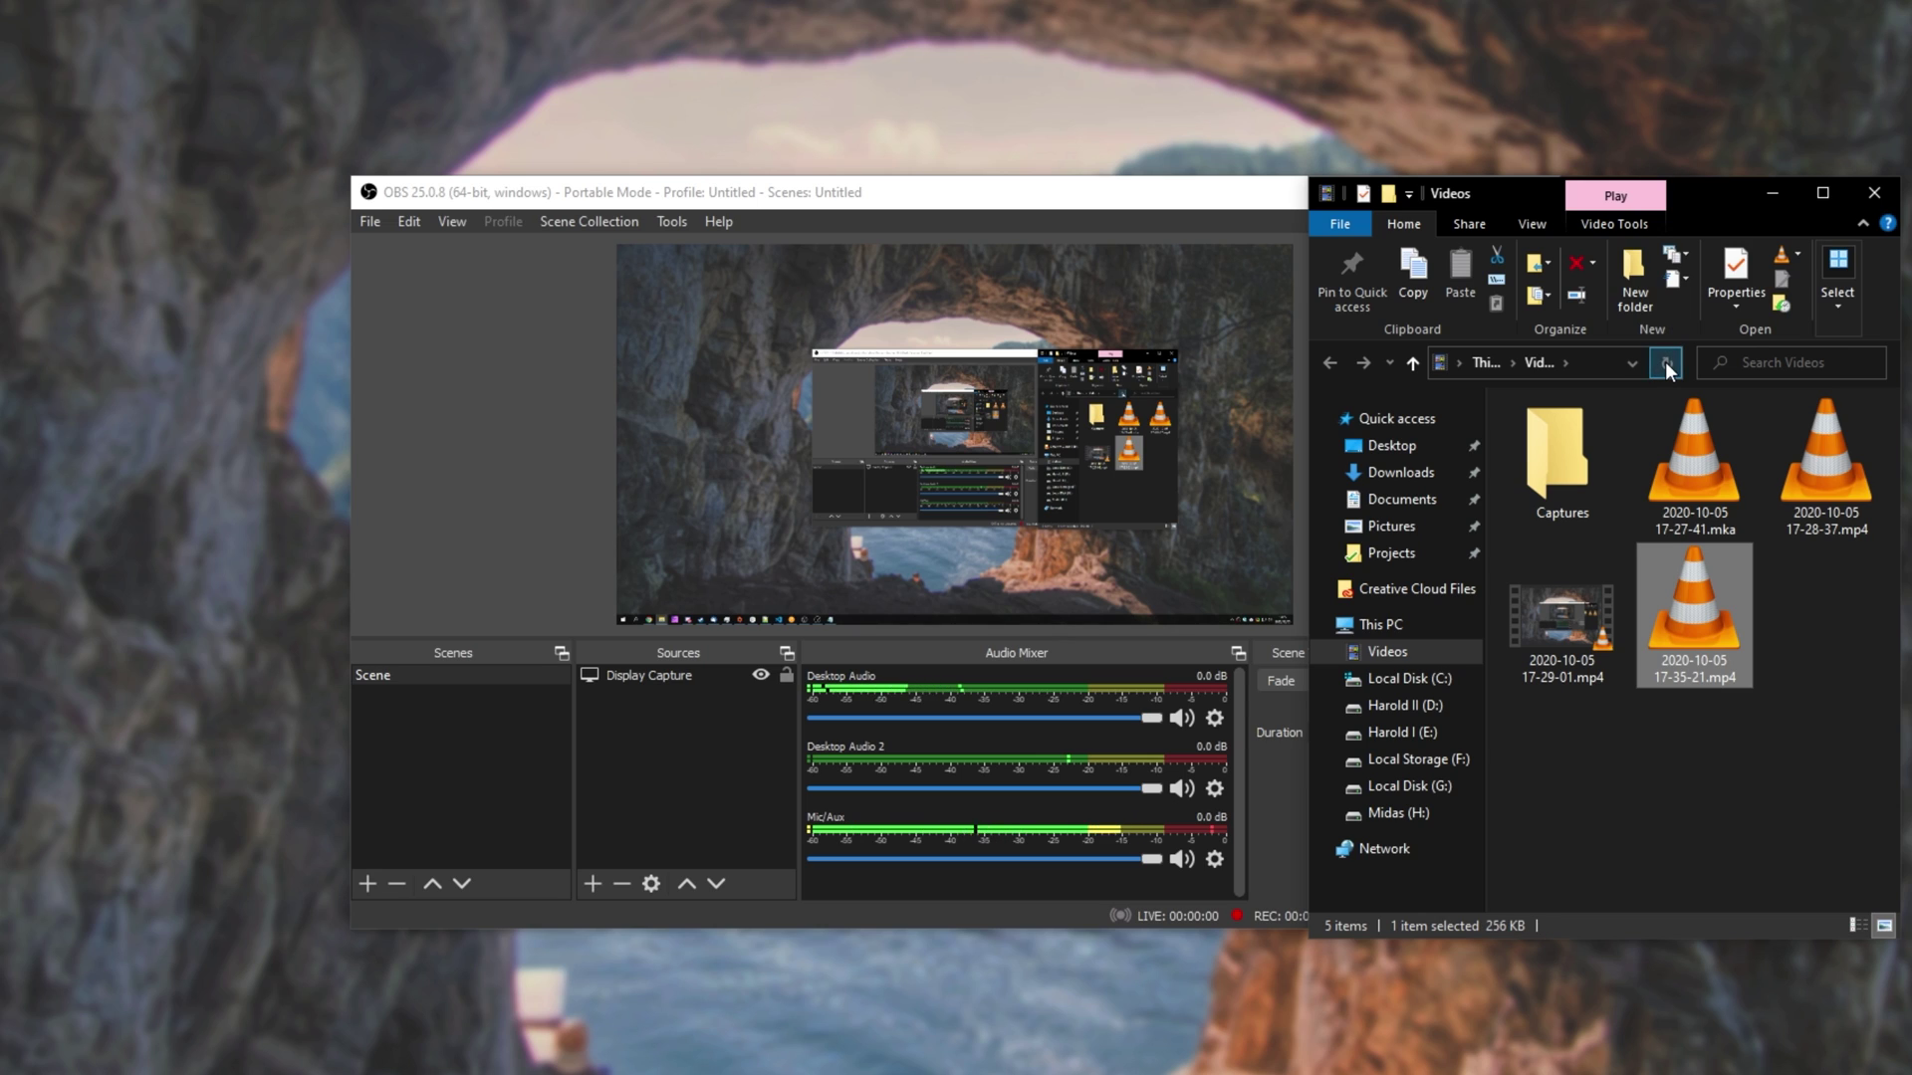
{"action": "left_click", "coordinate": [1665, 365]}
{"action": "left_click", "coordinate": [512, 495]}
{"action": "left_click", "coordinate": [1484, 705]}
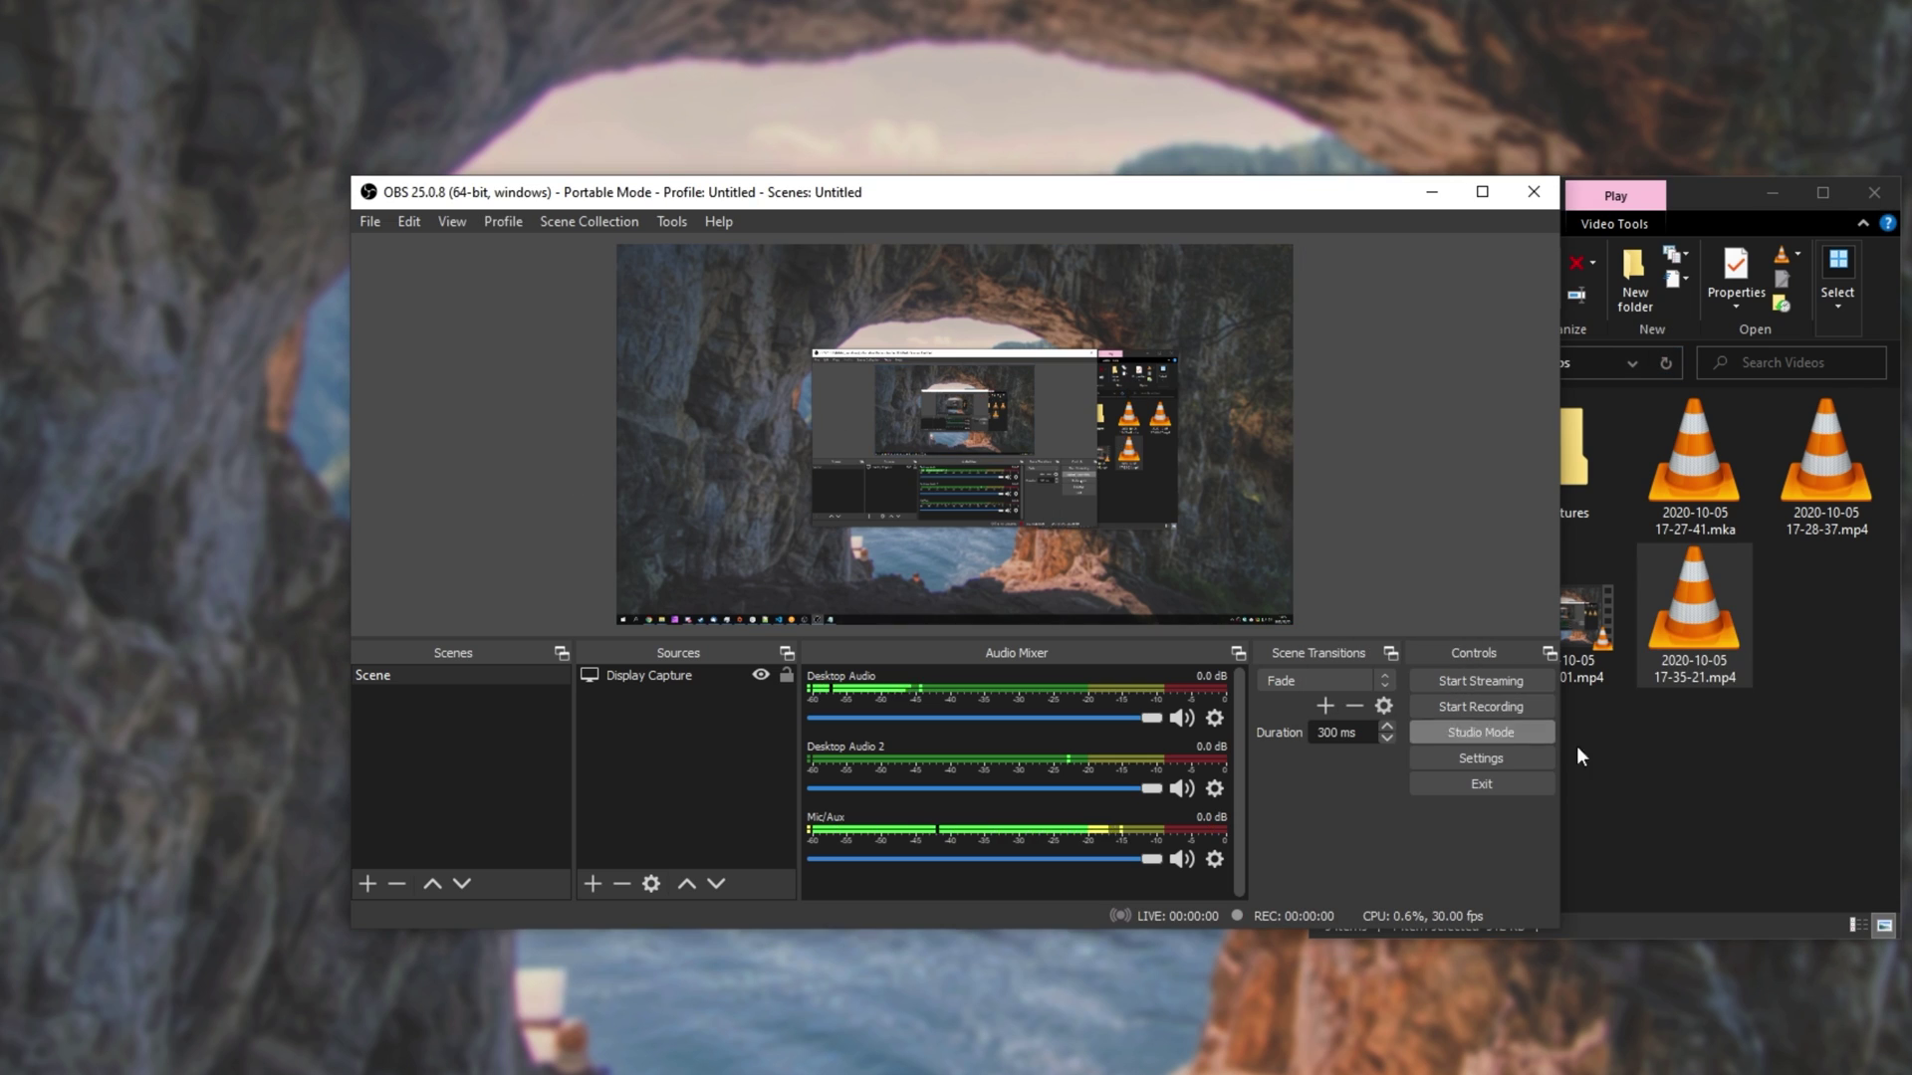
{"action": "left_click", "coordinate": [1705, 619]}
{"action": "double_click", "coordinate": [1711, 620]}
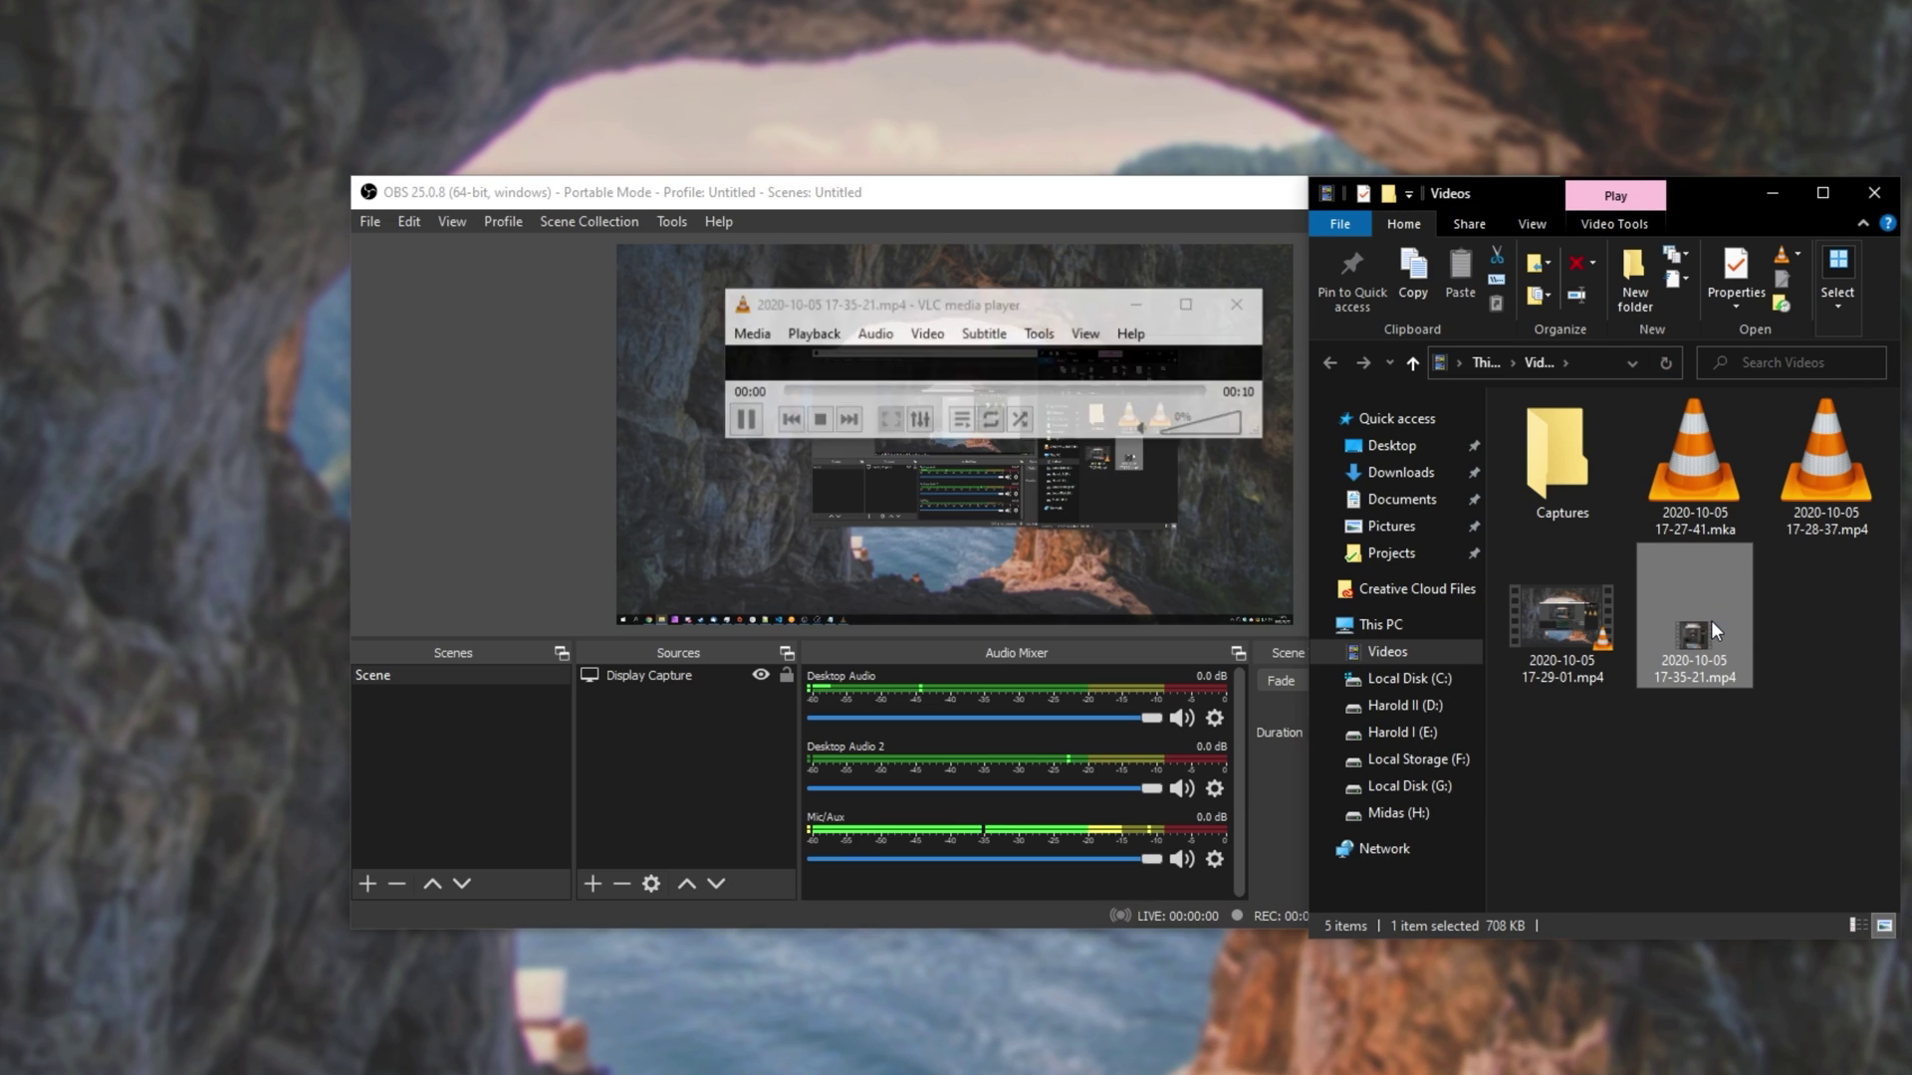
{"action": "left_click_drag", "start_coordinate": [1046, 430], "coordinate": [1047, 630]}
{"action": "right_click", "coordinate": [942, 418]}
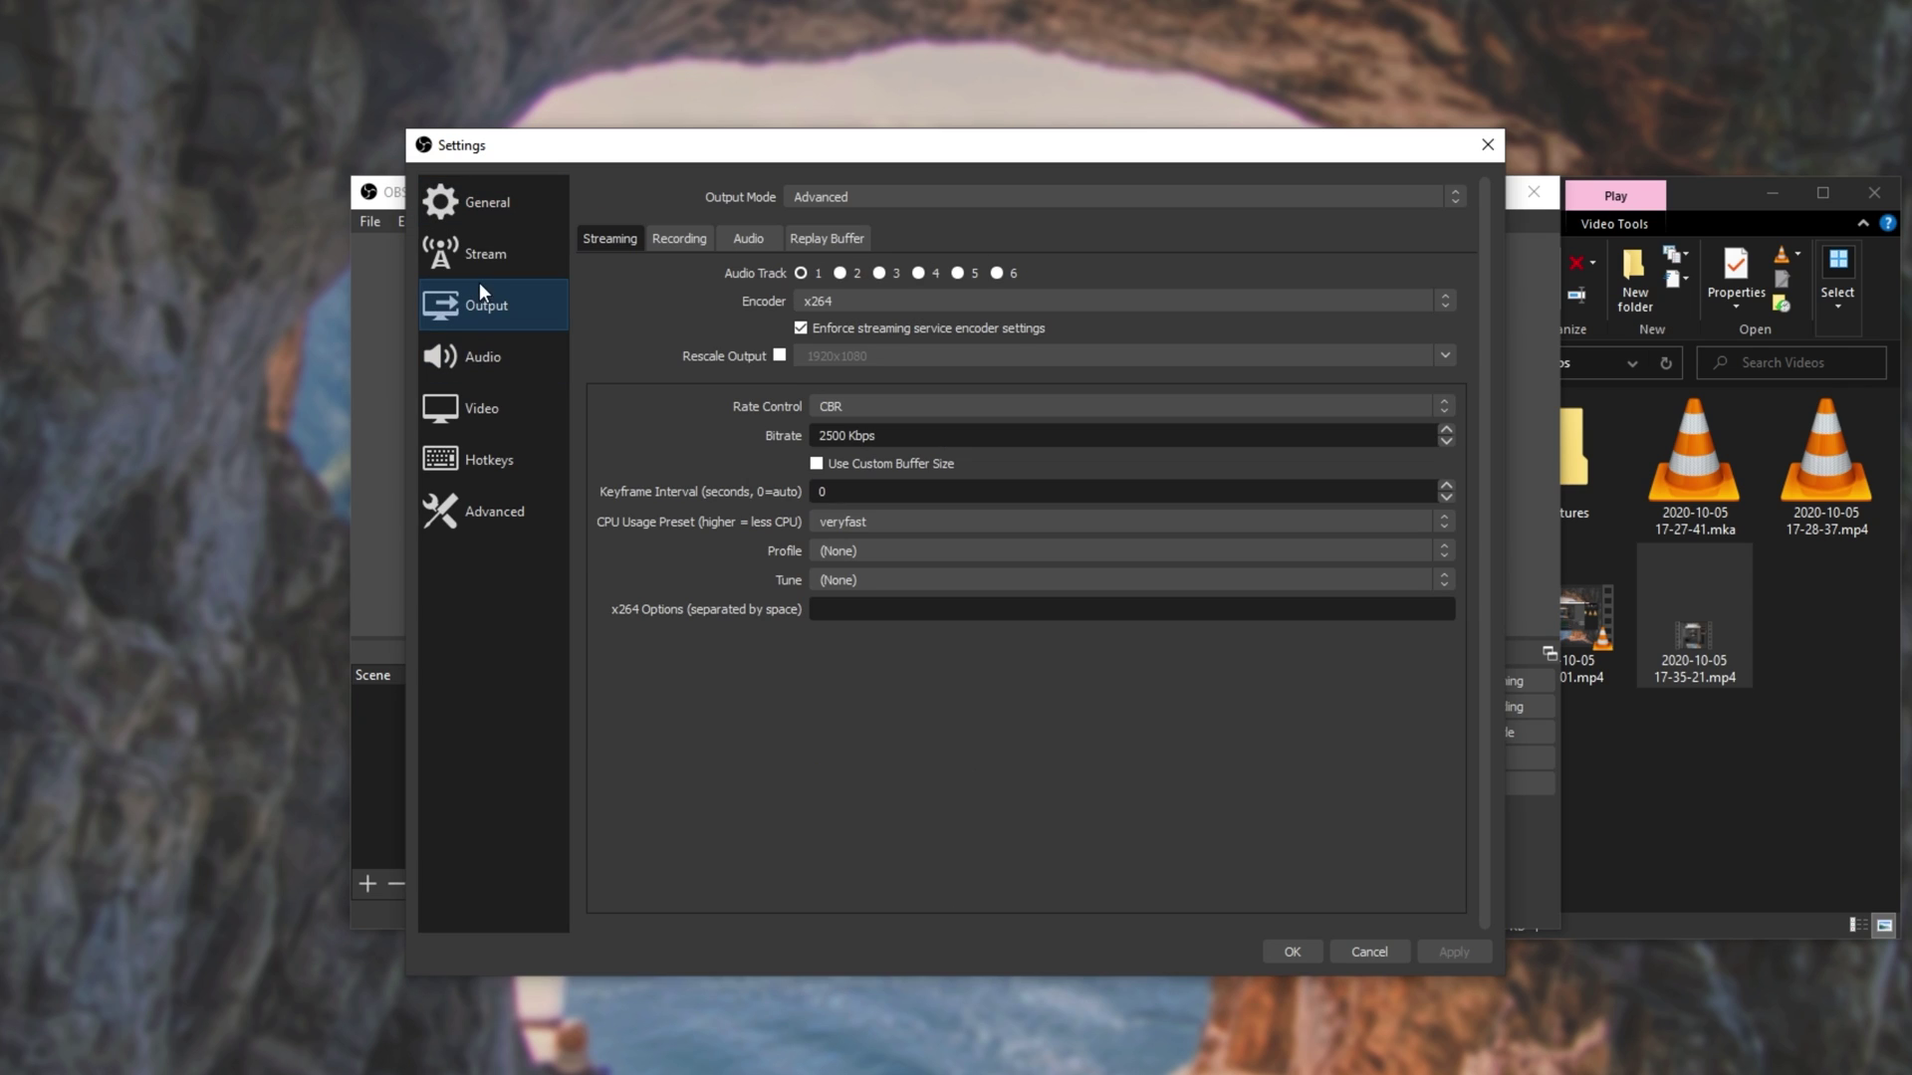
Step: Set the custom FFmpeg output's rescaled resolution to 33x32, apply the change, and close the settings
{"action": "left_click", "coordinate": [680, 238]}
{"action": "left_click", "coordinate": [922, 529]}
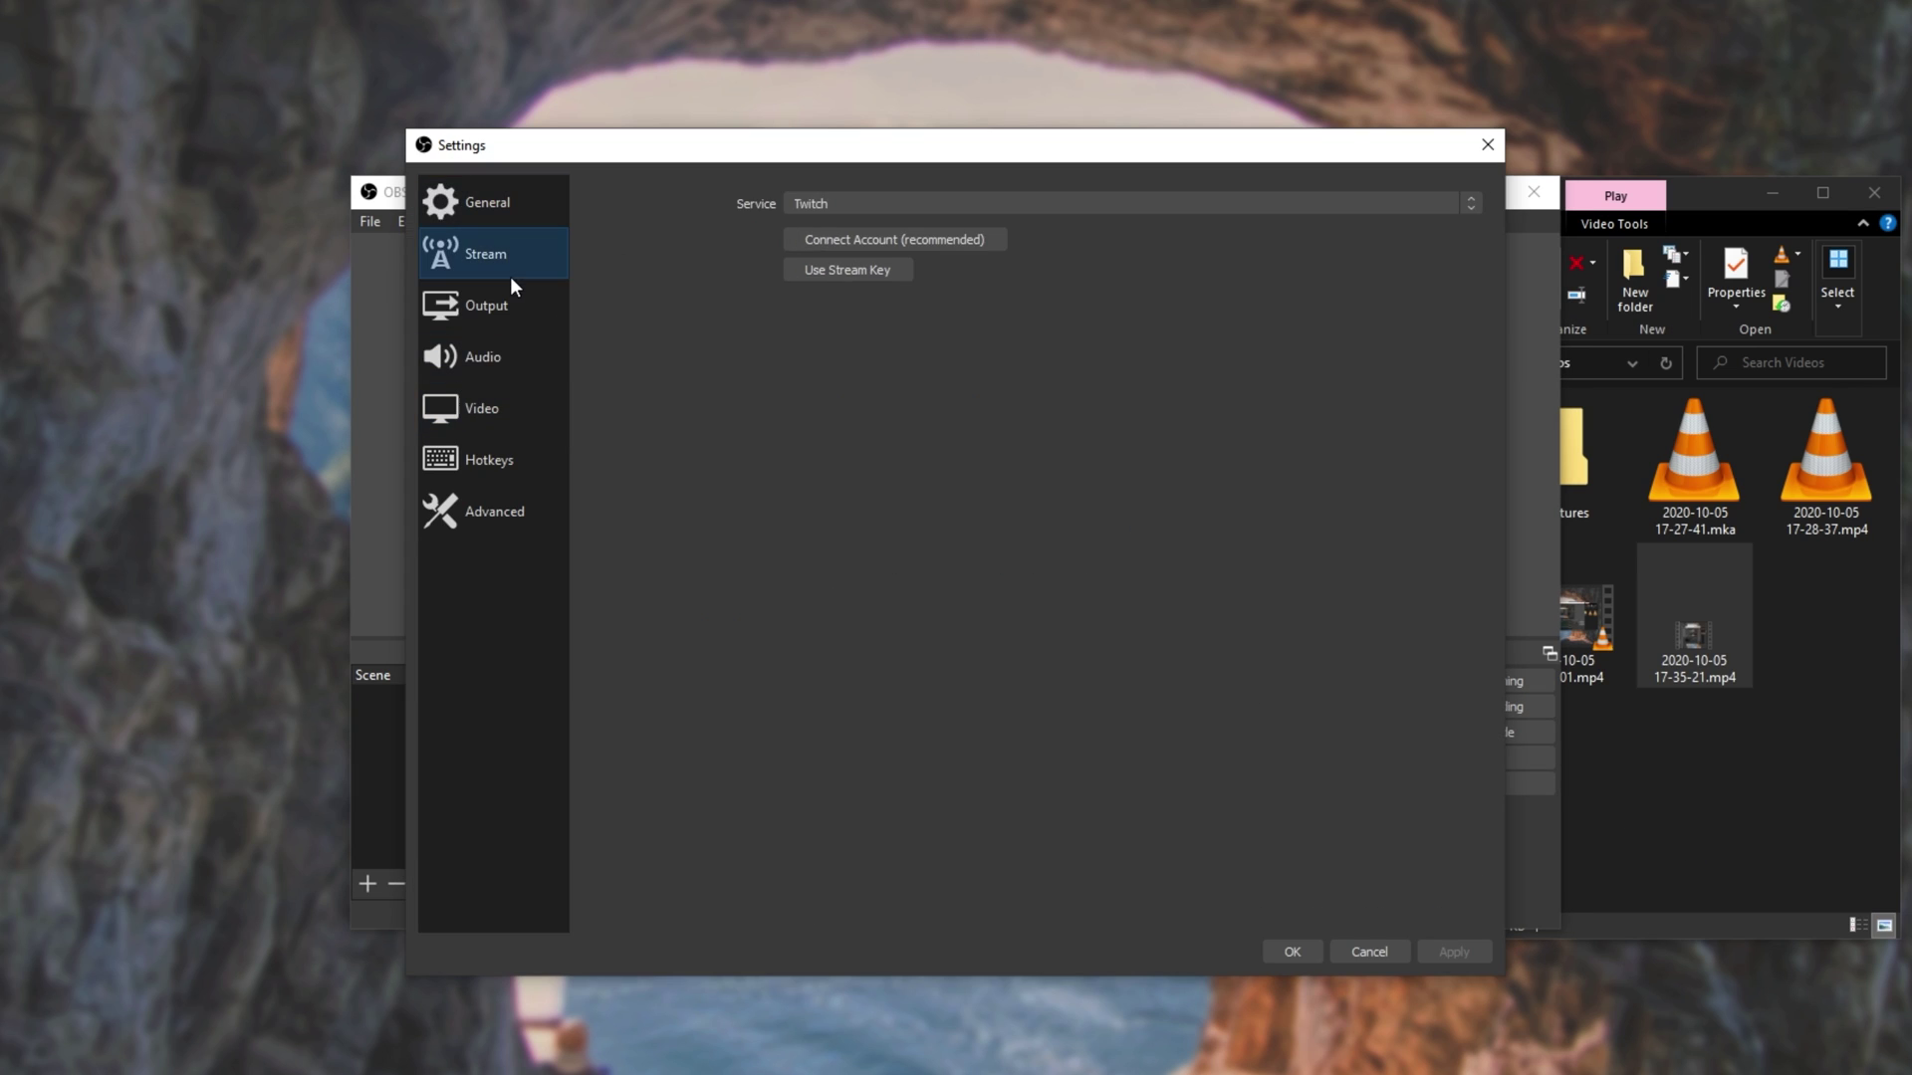
{"action": "left_click", "coordinate": [492, 303]}
{"action": "left_click", "coordinate": [669, 242]}
{"action": "double_click", "coordinate": [899, 540]}
{"action": "type", "text": "33x33"}
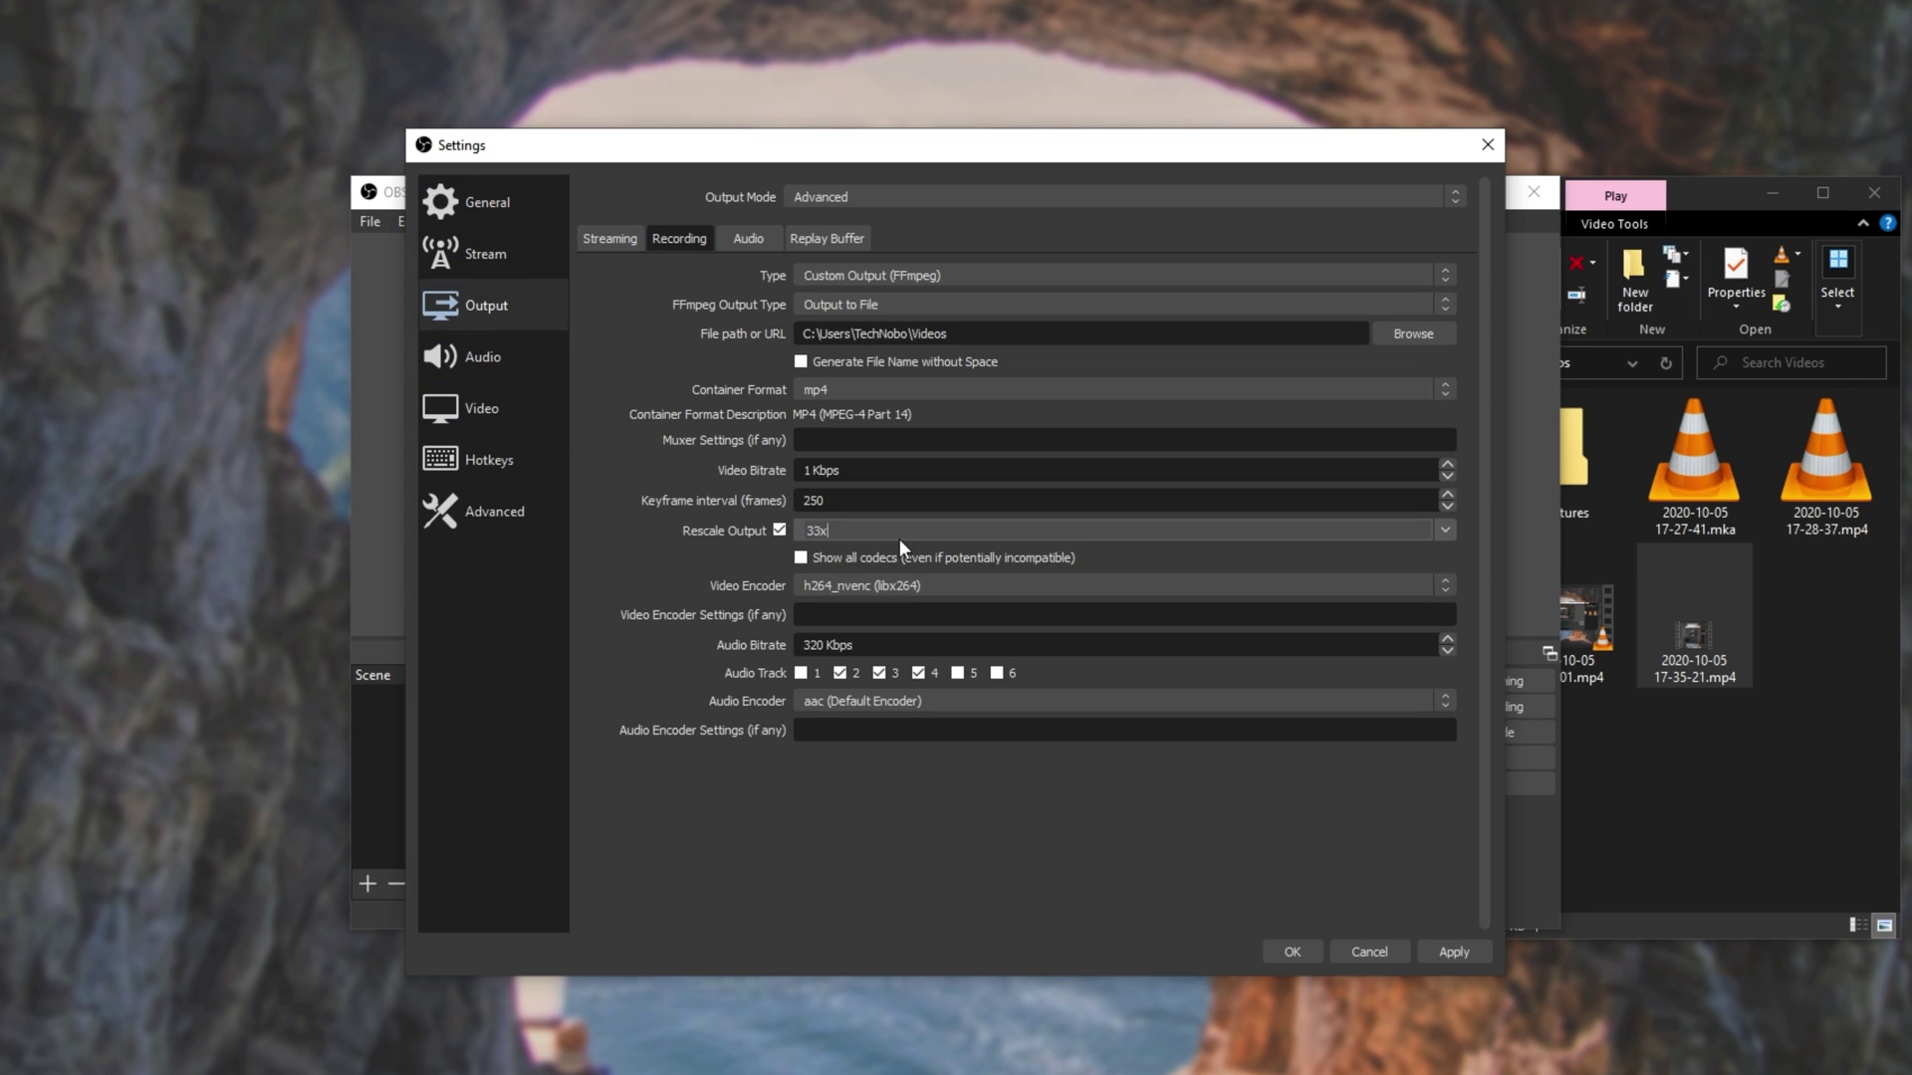
{"action": "left_click", "coordinate": [1421, 950]}
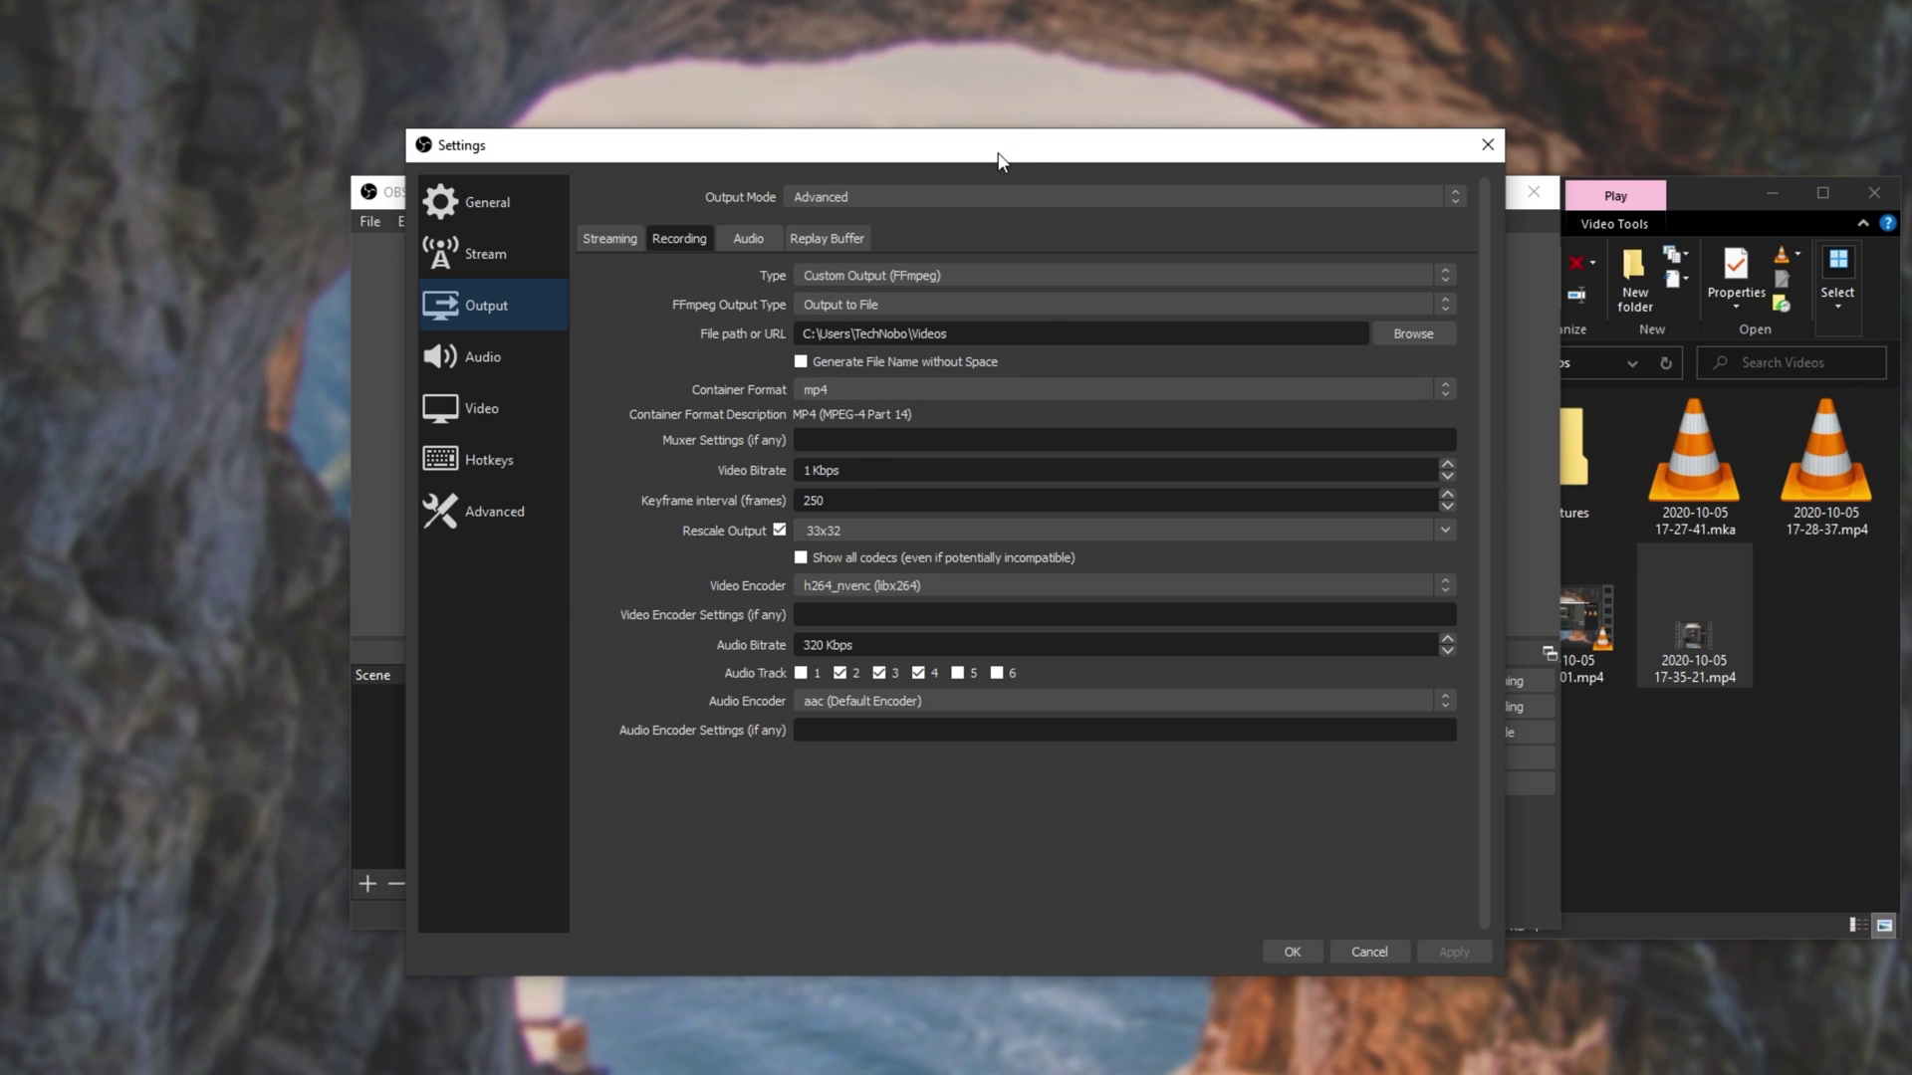
{"action": "left_click", "coordinate": [1468, 147]}
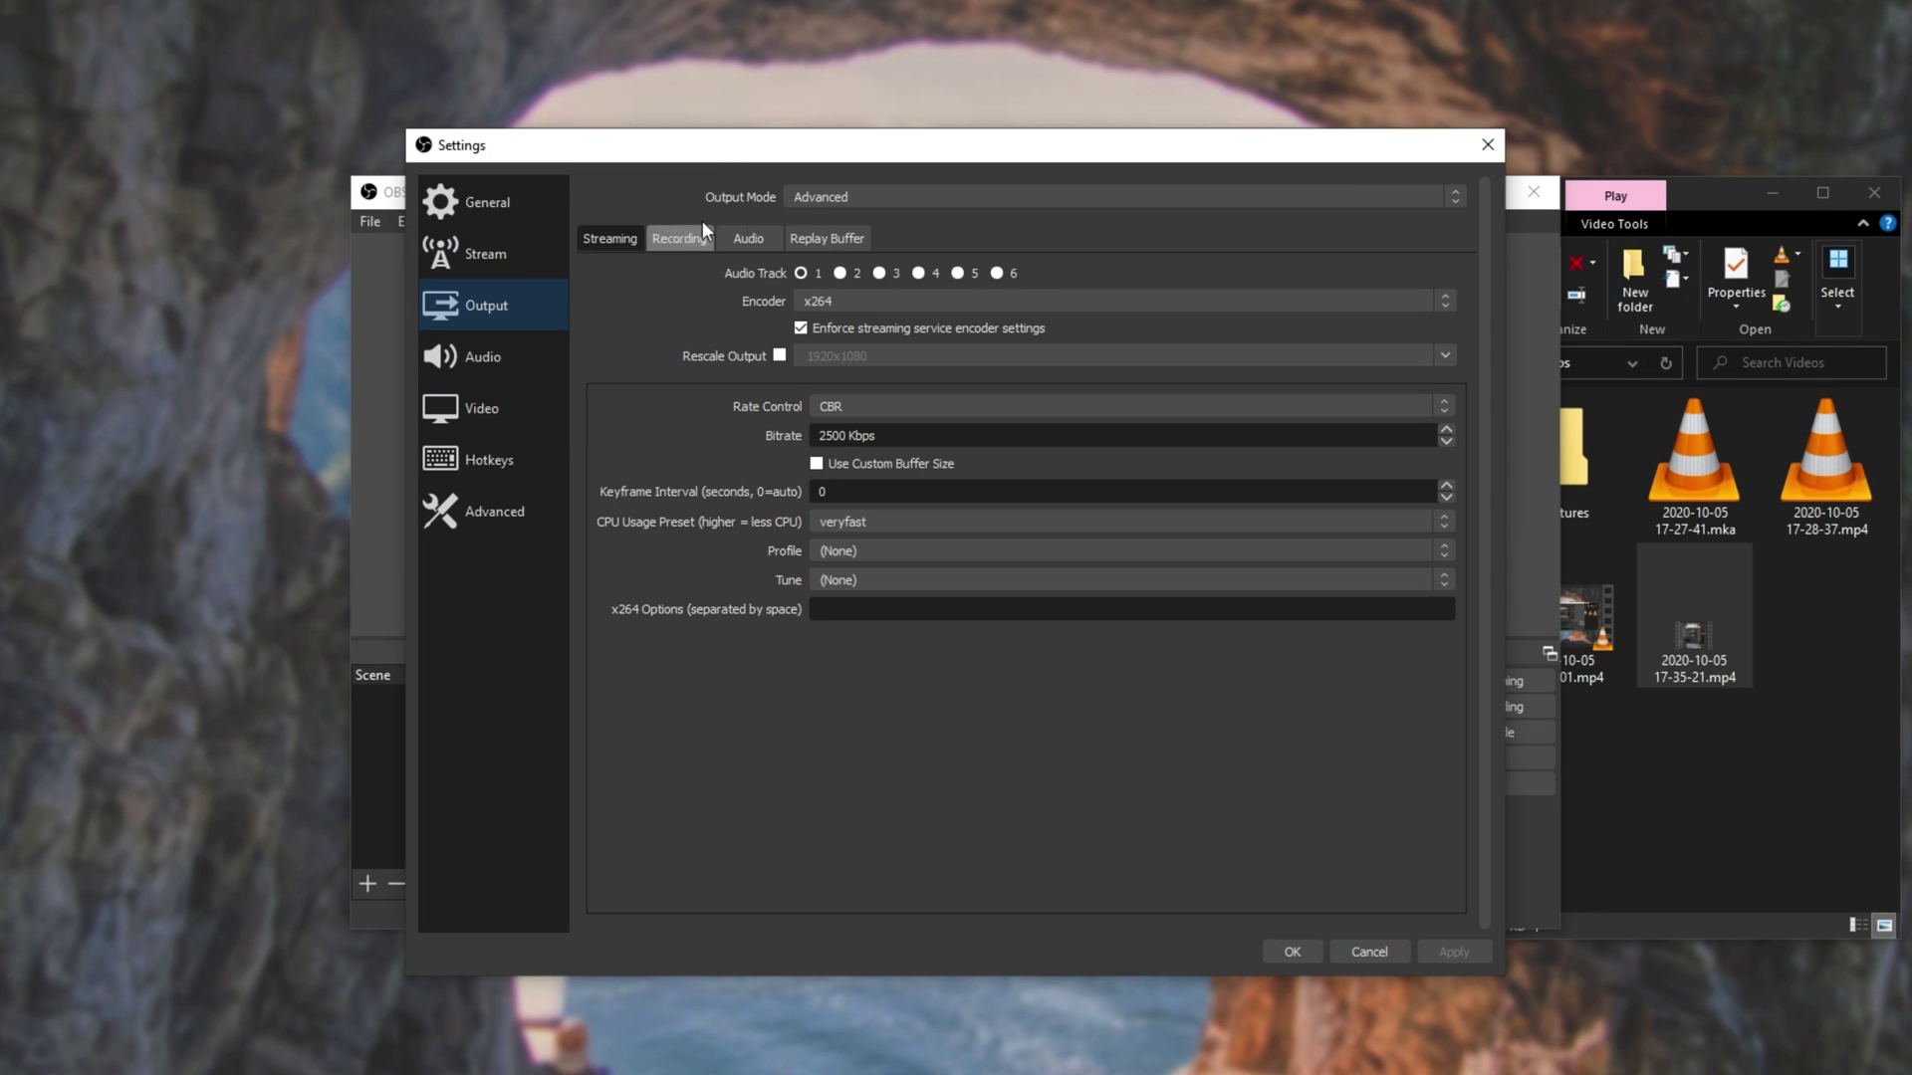
Step: Switch the recording type to Standard and enable output rescaling at 33x32
{"action": "left_click", "coordinate": [686, 239]}
{"action": "scroll", "coordinate": [882, 271], "scroll_direction": "up", "scroll_amount": 1}
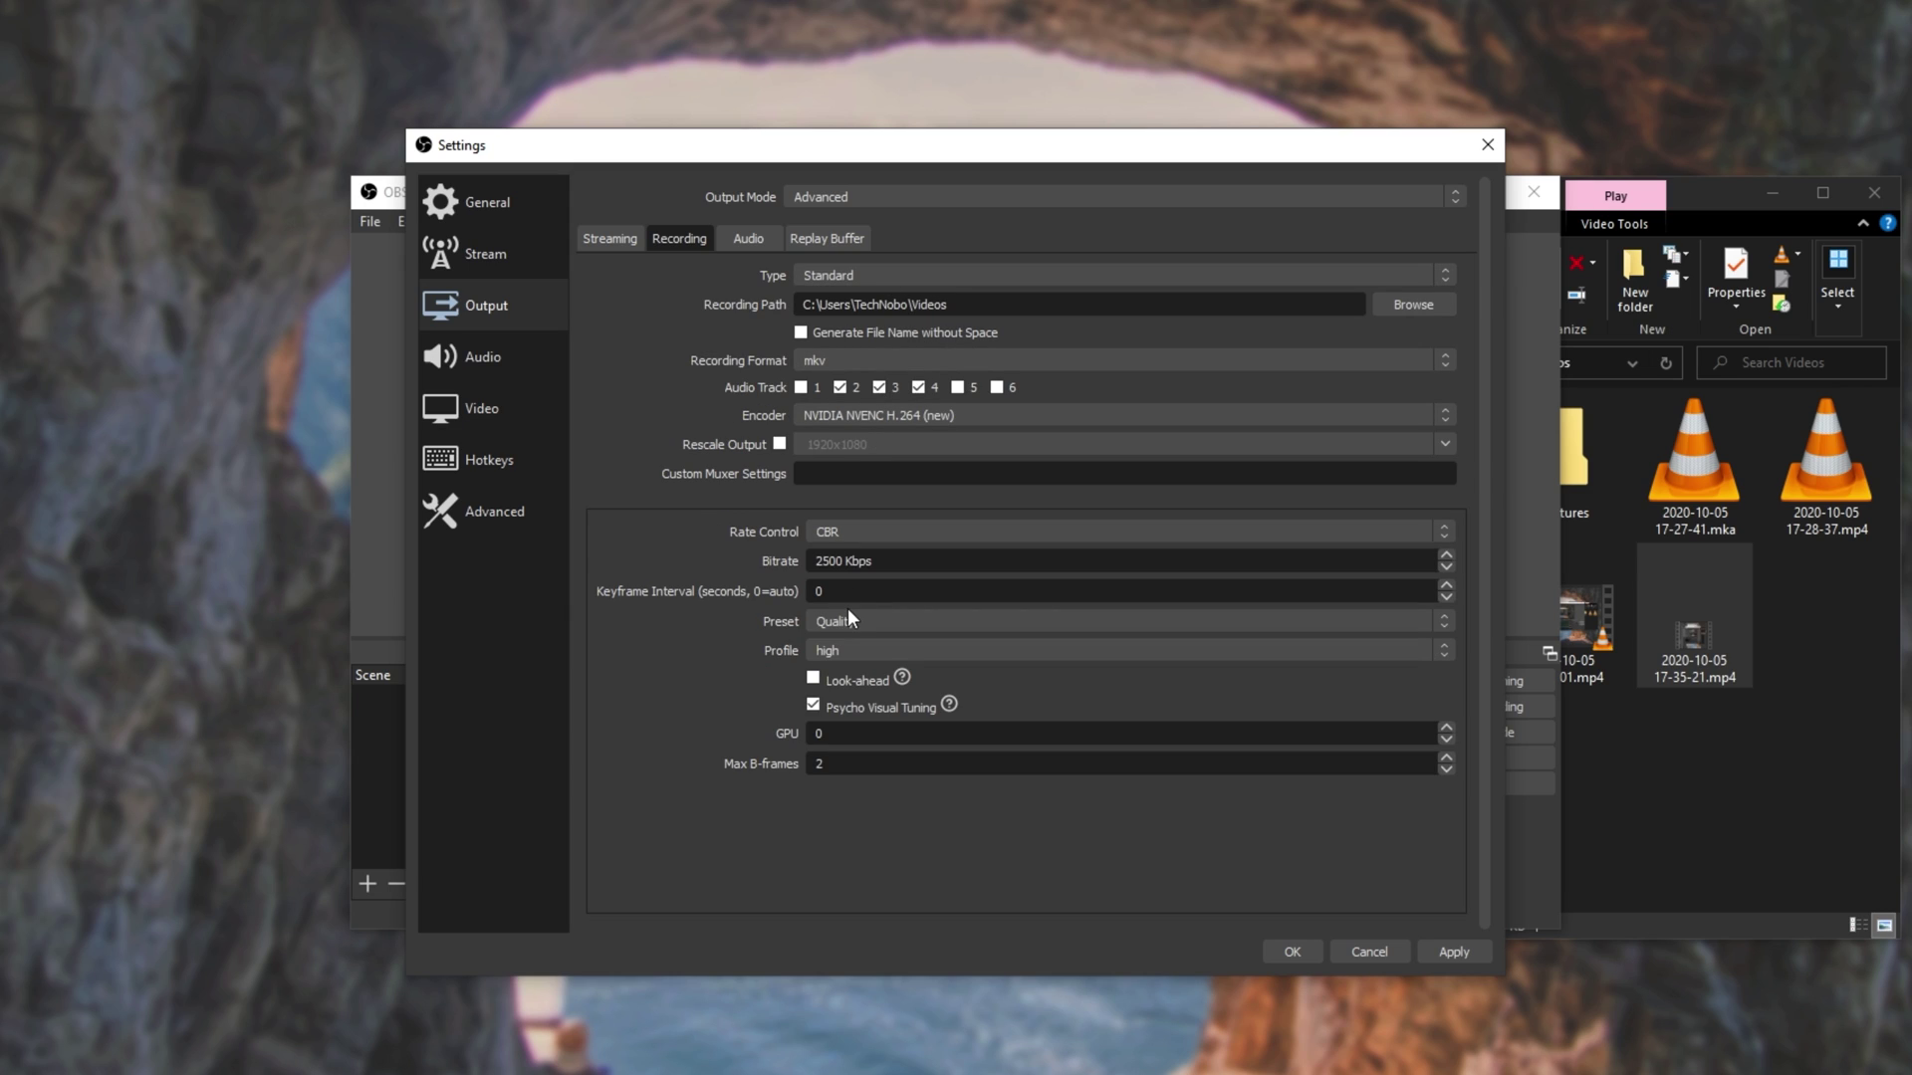
{"action": "left_click", "coordinate": [781, 445]}
{"action": "key", "text": "Tab"}
{"action": "type", "text": "33x32"}
Step: Go through the bitrate and keyframe interval of the Standard recording, save the settings, and start recording
{"action": "double_click", "coordinate": [845, 564]}
{"action": "left_click", "coordinate": [863, 590]}
{"action": "scroll", "coordinate": [880, 561], "scroll_direction": "down", "scroll_amount": 20}
{"action": "left_click", "coordinate": [1292, 953]}
{"action": "left_click", "coordinate": [1473, 709]}
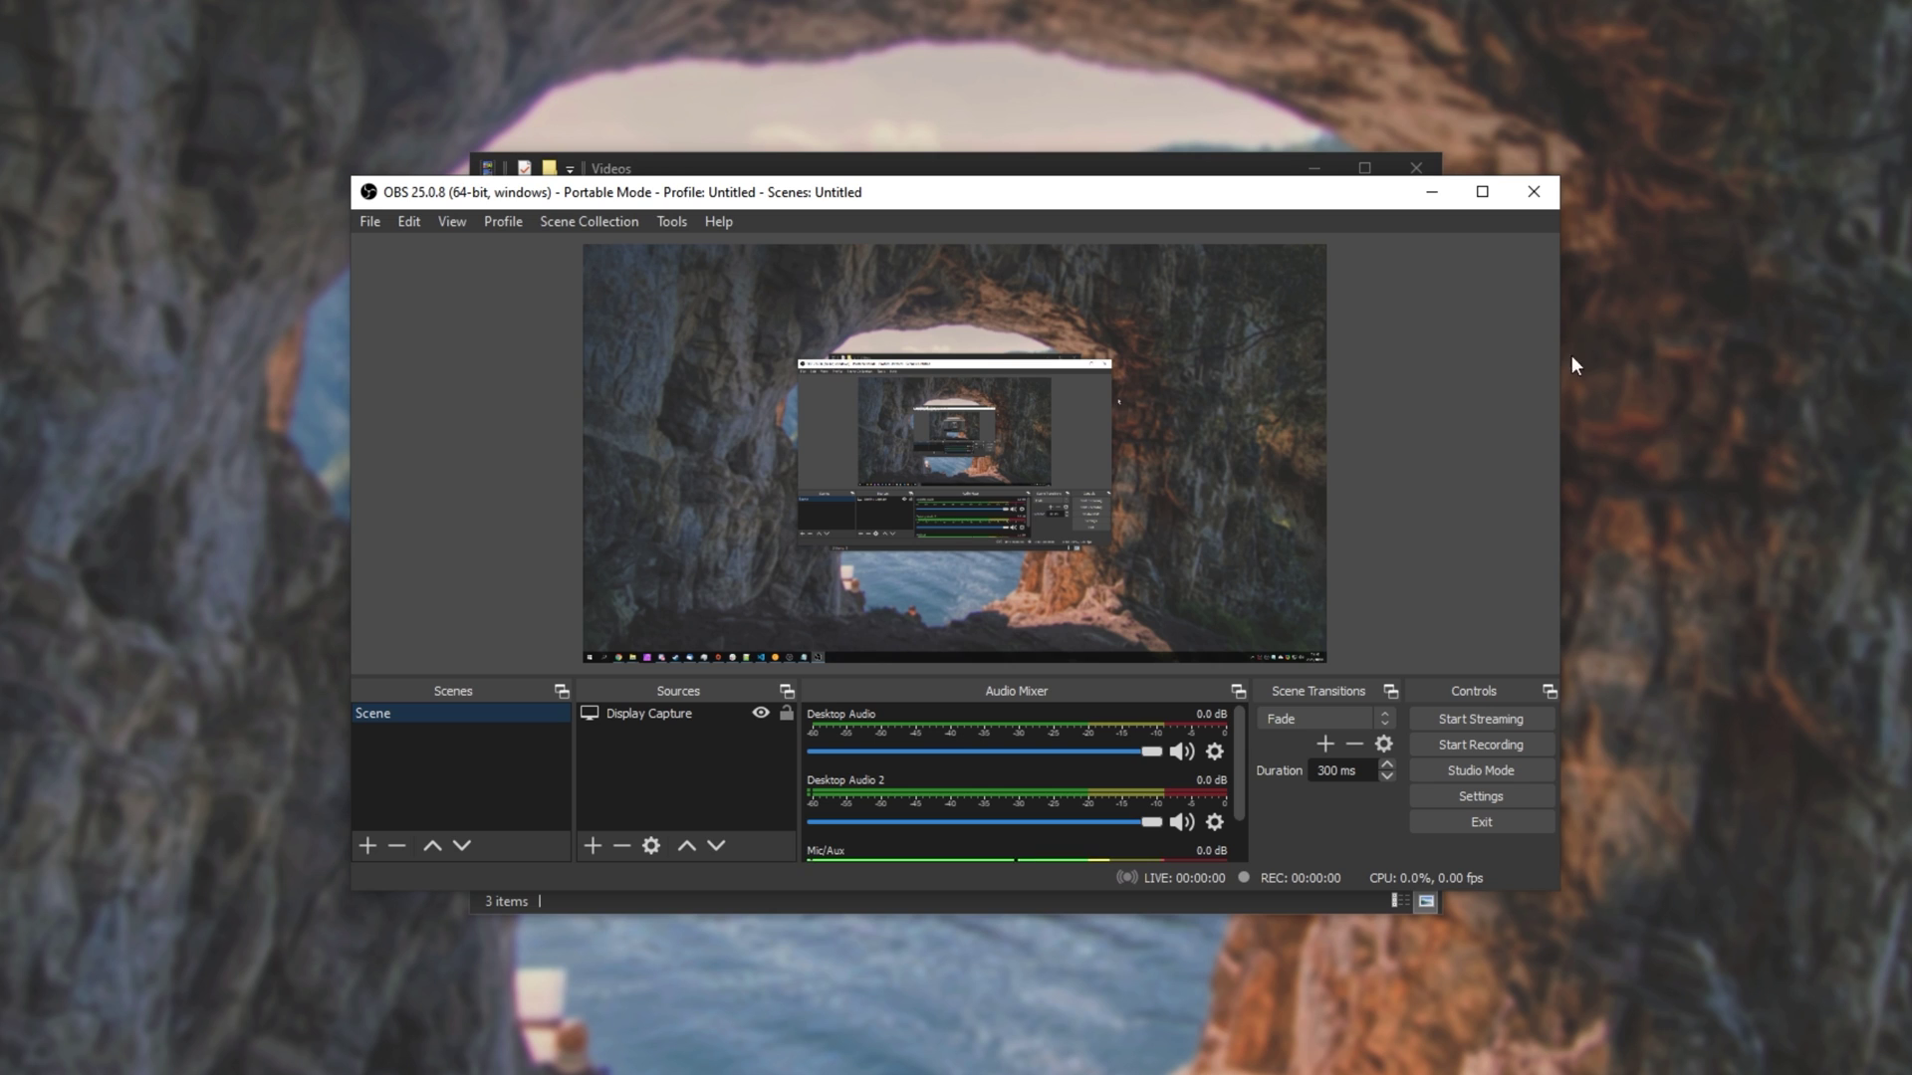
Step: Open the recording output settings and highlight the maximum AAC bitrate in the Google results
{"action": "left_click", "coordinate": [1511, 795]}
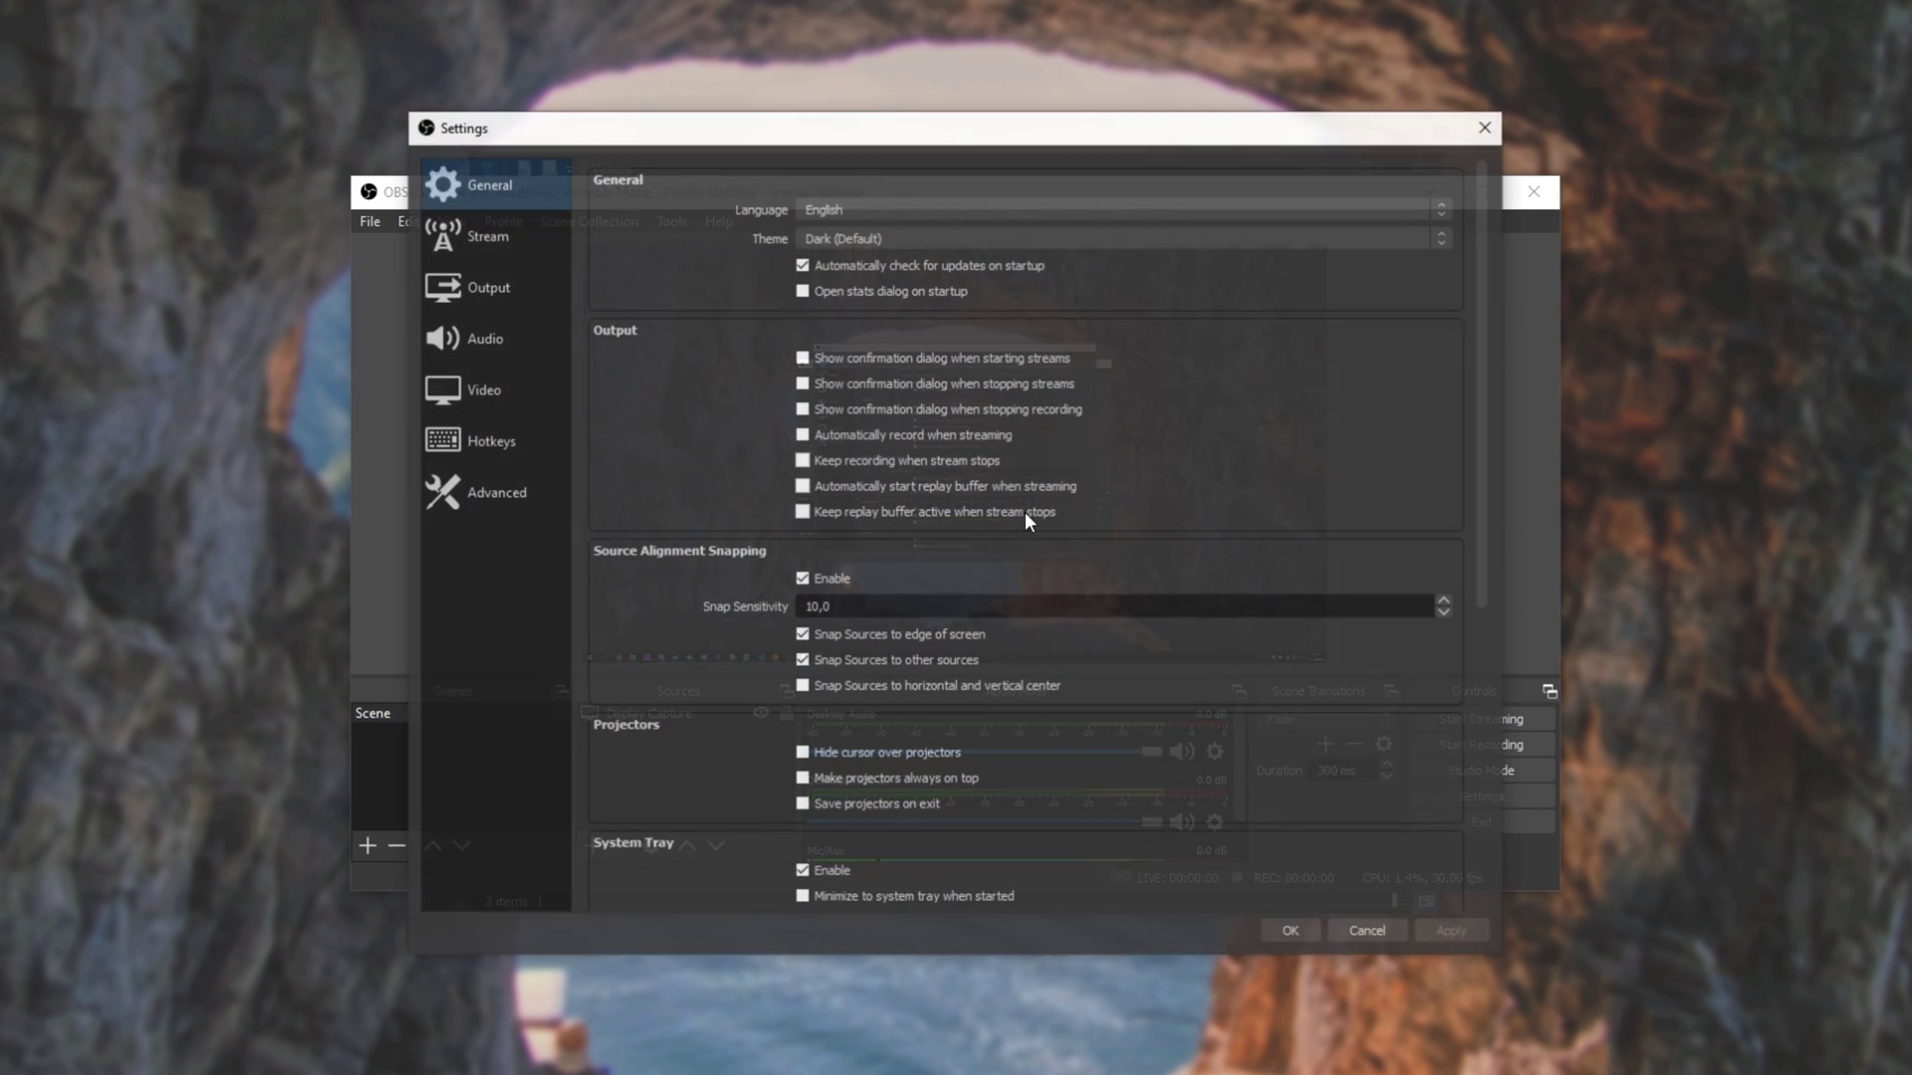
{"action": "left_click", "coordinate": [484, 285]}
{"action": "left_click", "coordinate": [680, 219]}
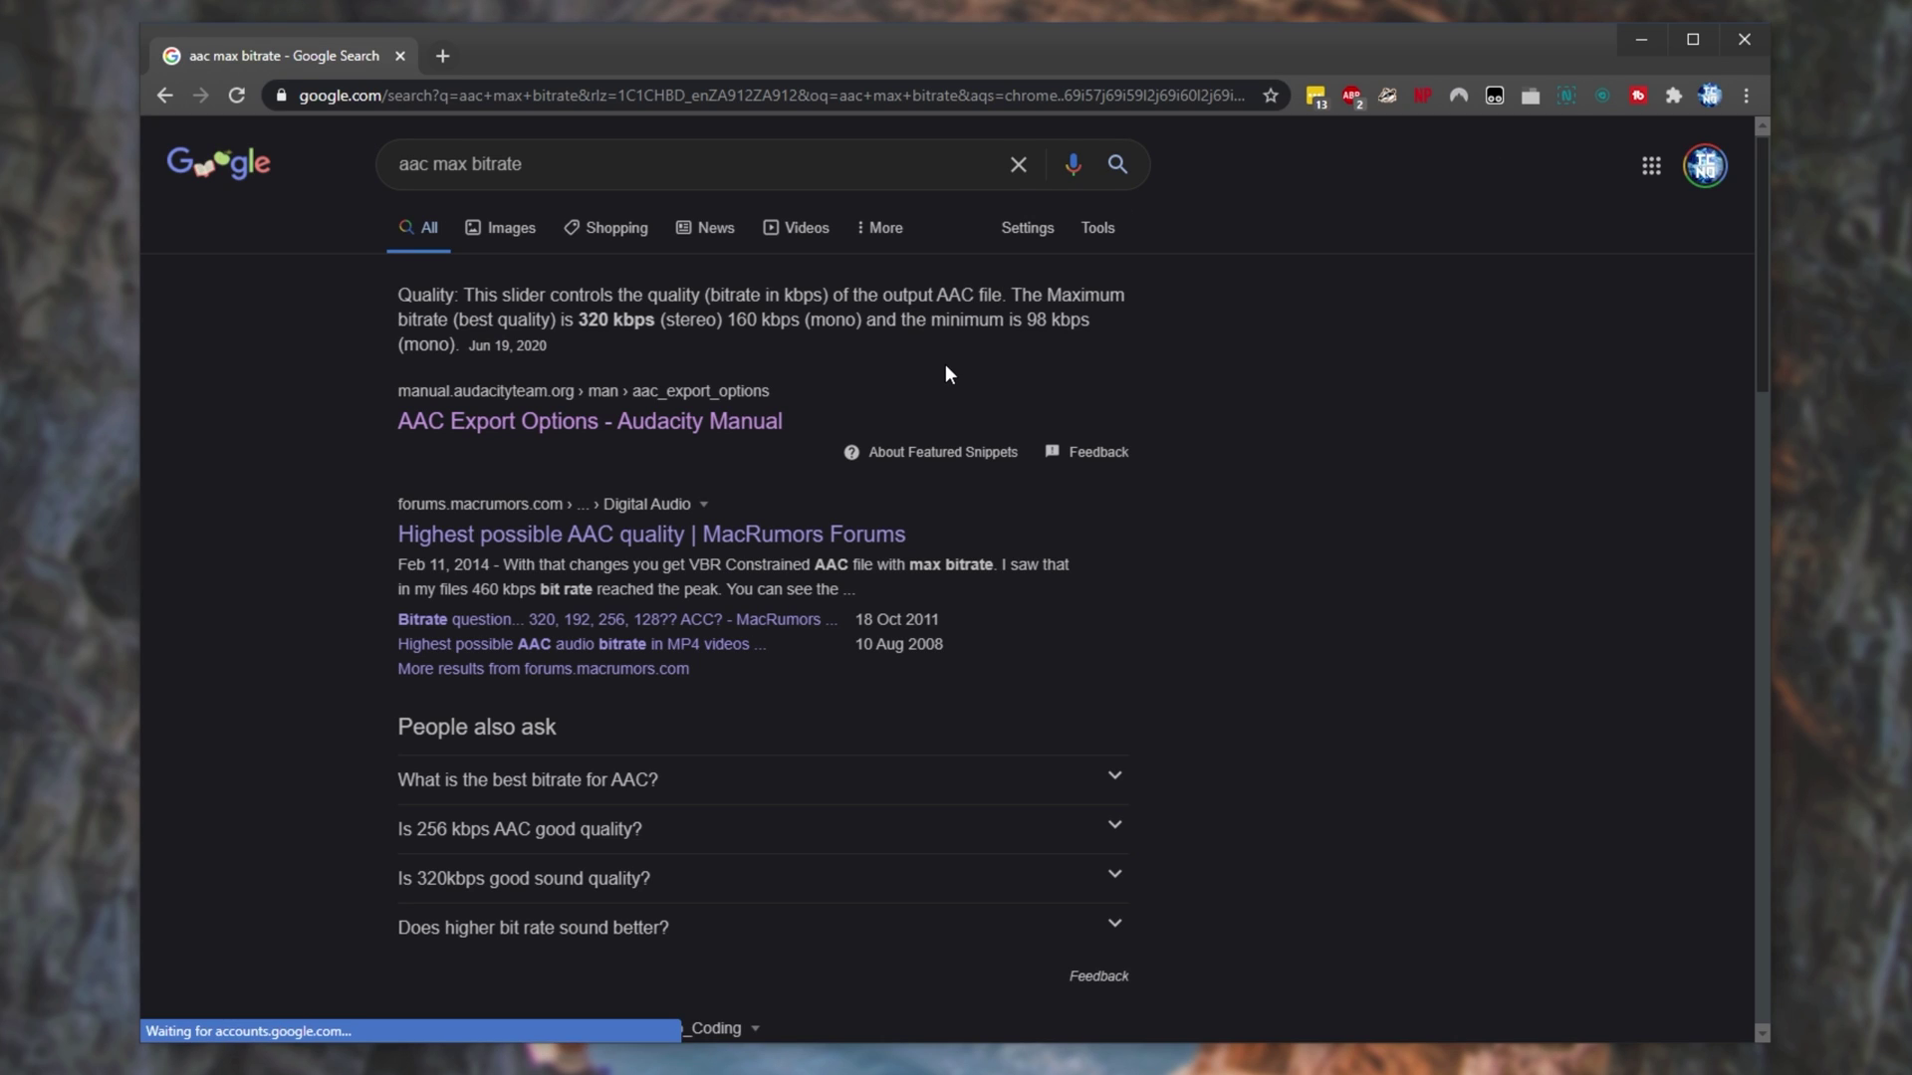
{"action": "left_click_drag", "start_coordinate": [399, 295], "coordinate": [655, 320]}
{"action": "left_click", "coordinate": [488, 307]}
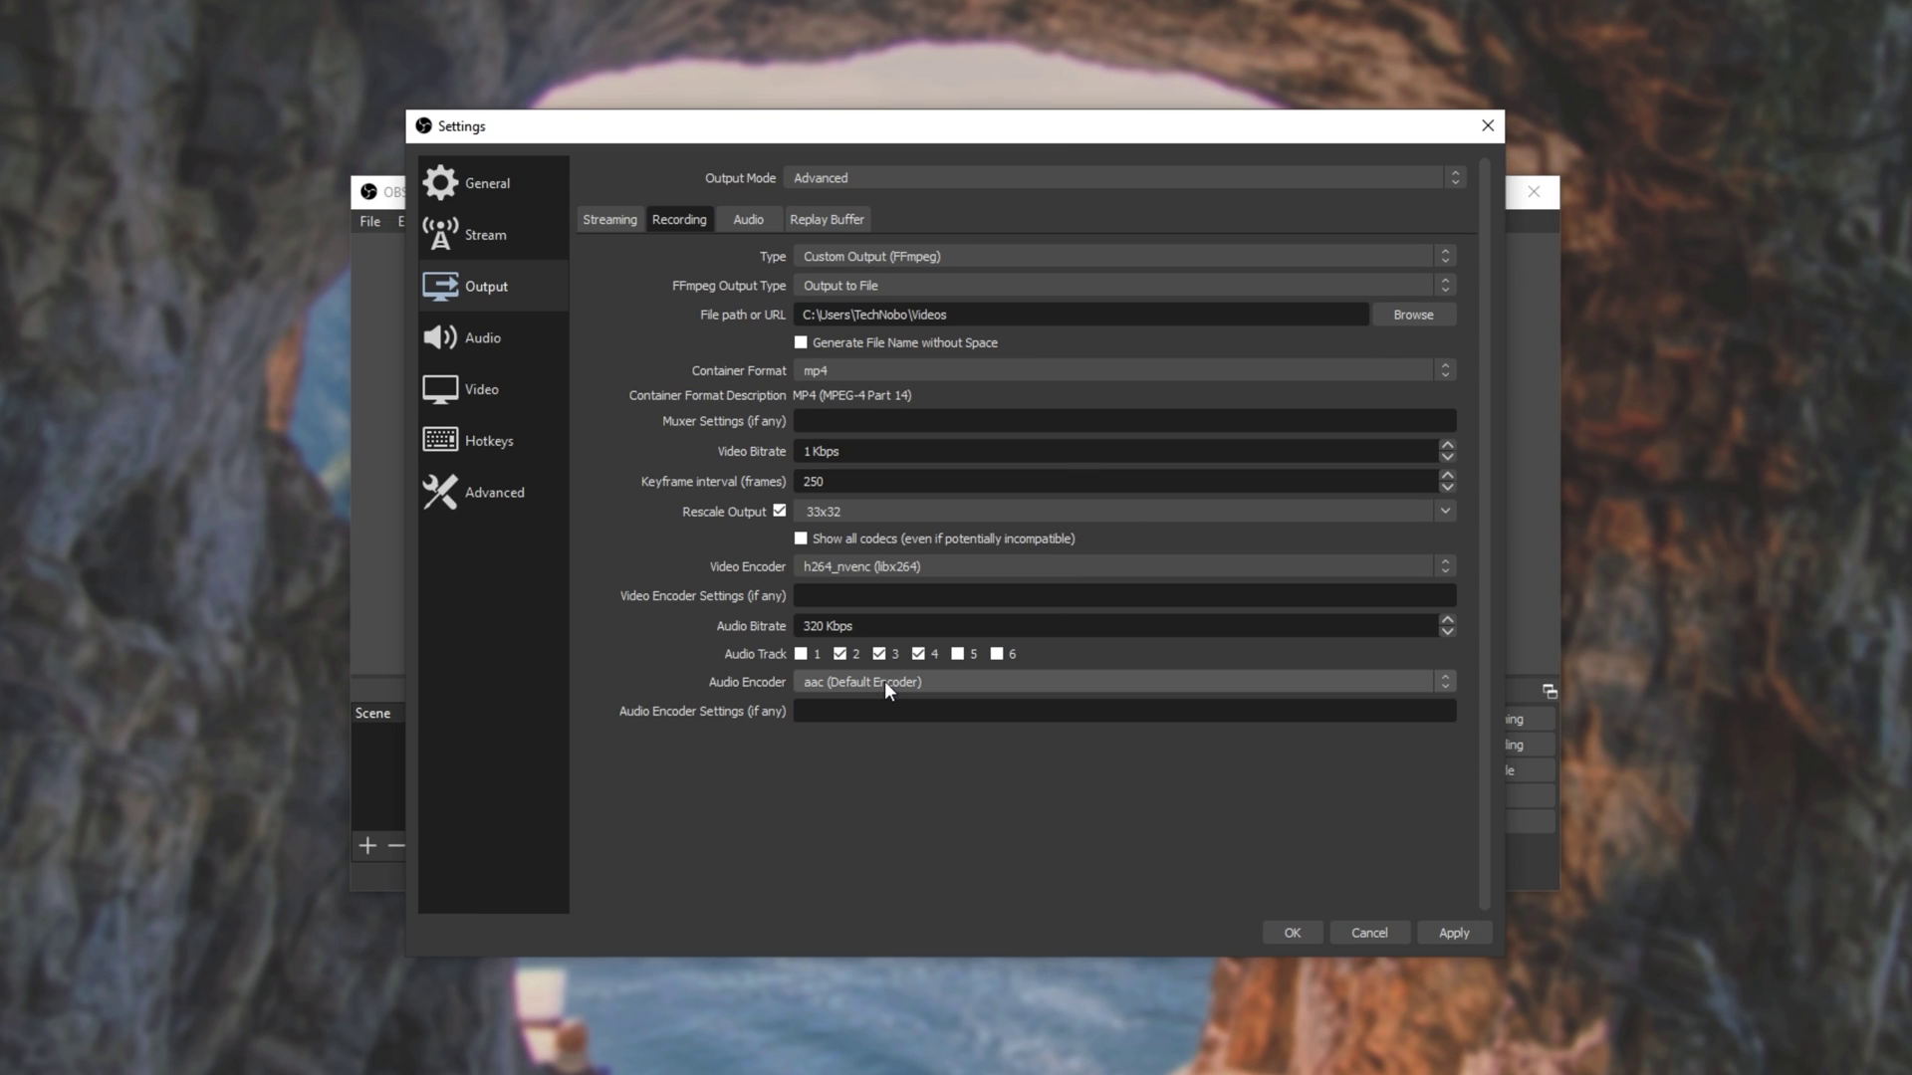
Step: Set the audio encoder to ac3 and, after checking its maximum bitrate on Google, set the audio bitrate to 640 Kbps and save
{"action": "left_click", "coordinate": [880, 681]}
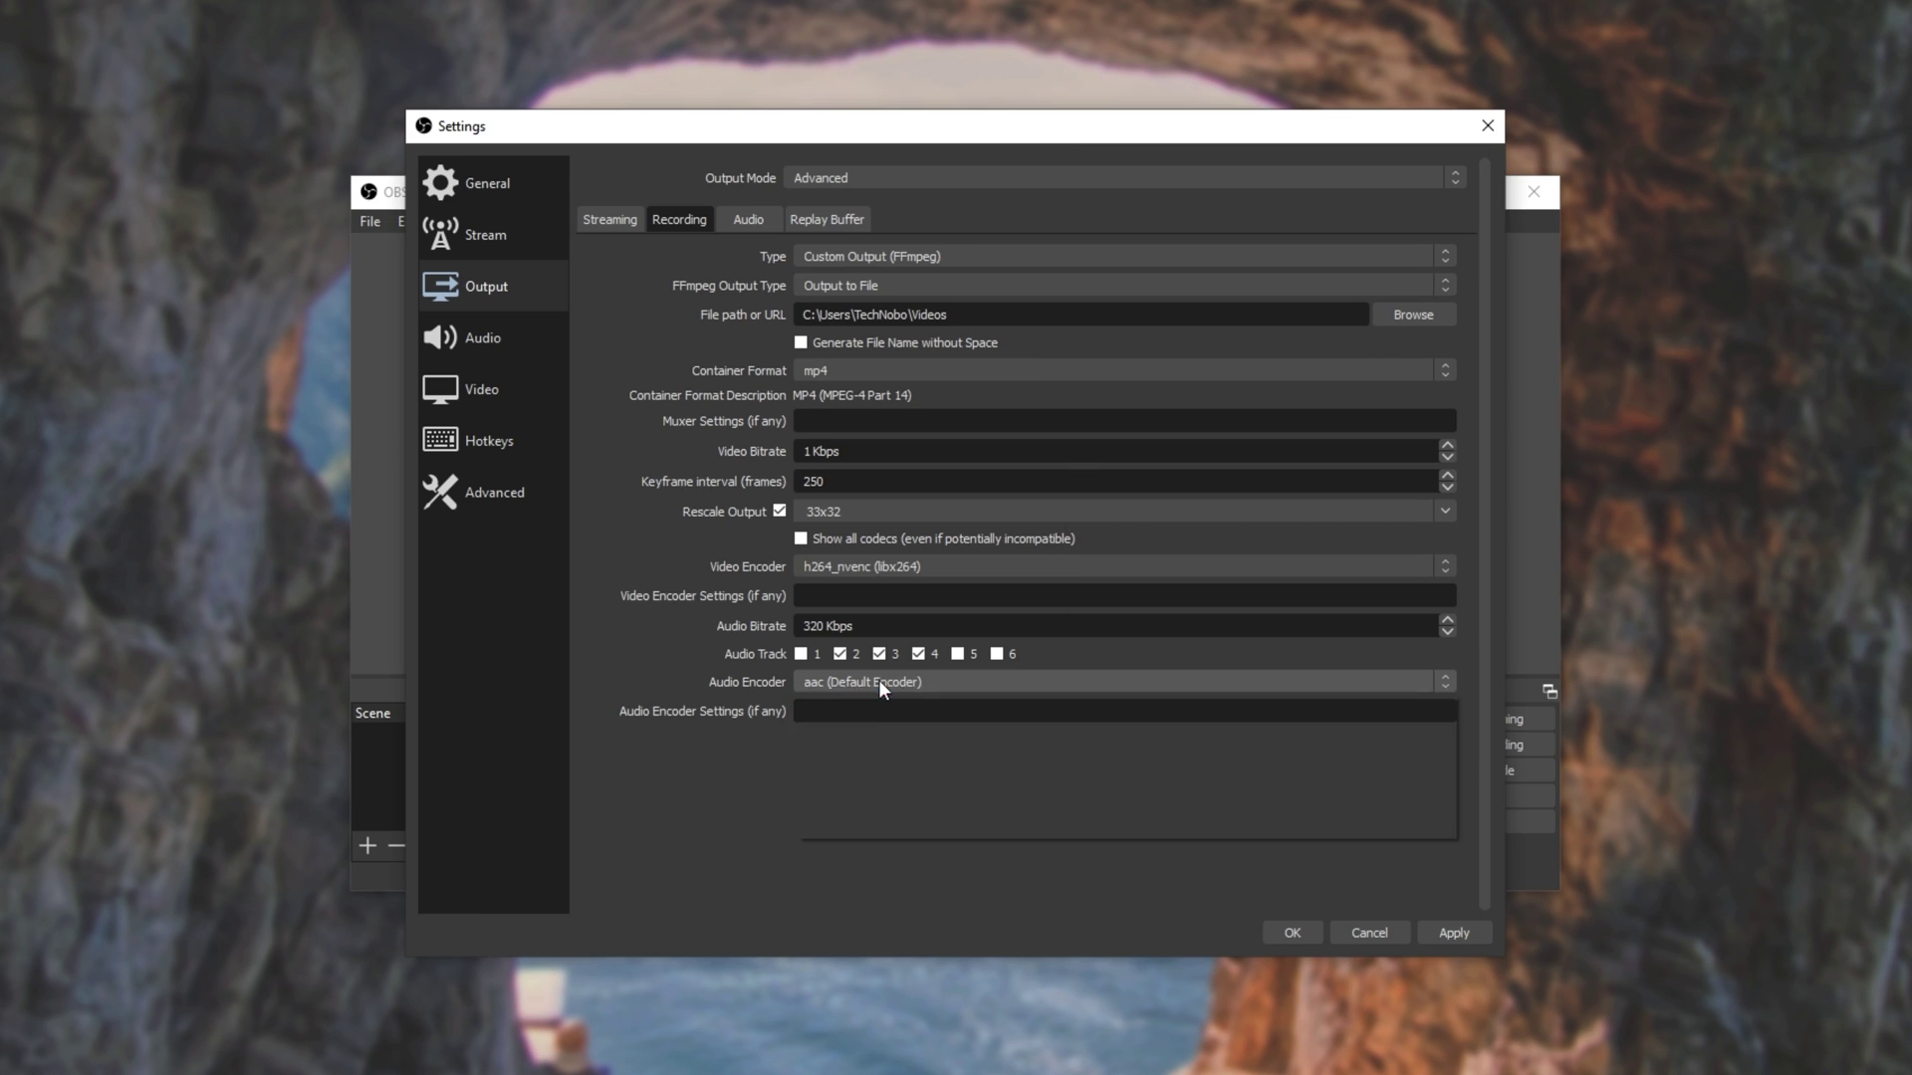
{"action": "left_click", "coordinate": [881, 726]}
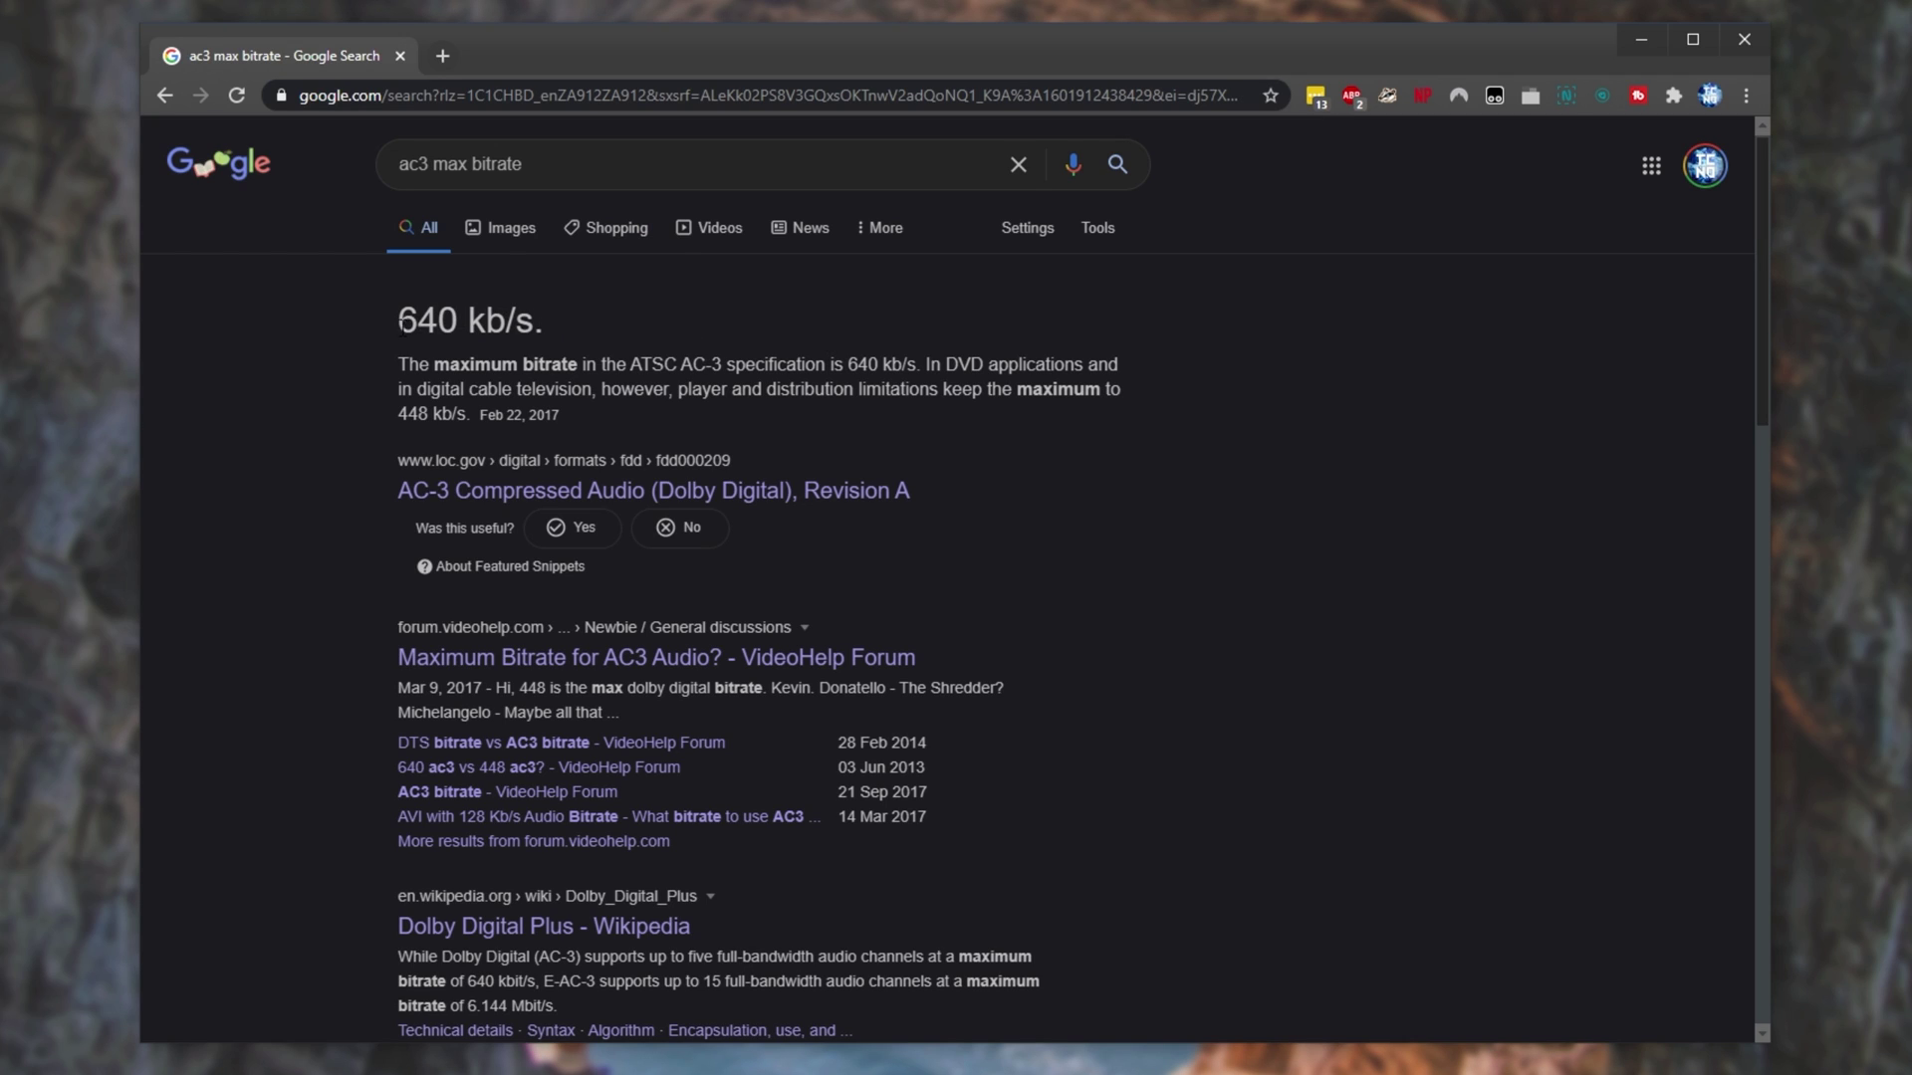
{"action": "left_click_drag", "start_coordinate": [400, 321], "coordinate": [546, 321]}
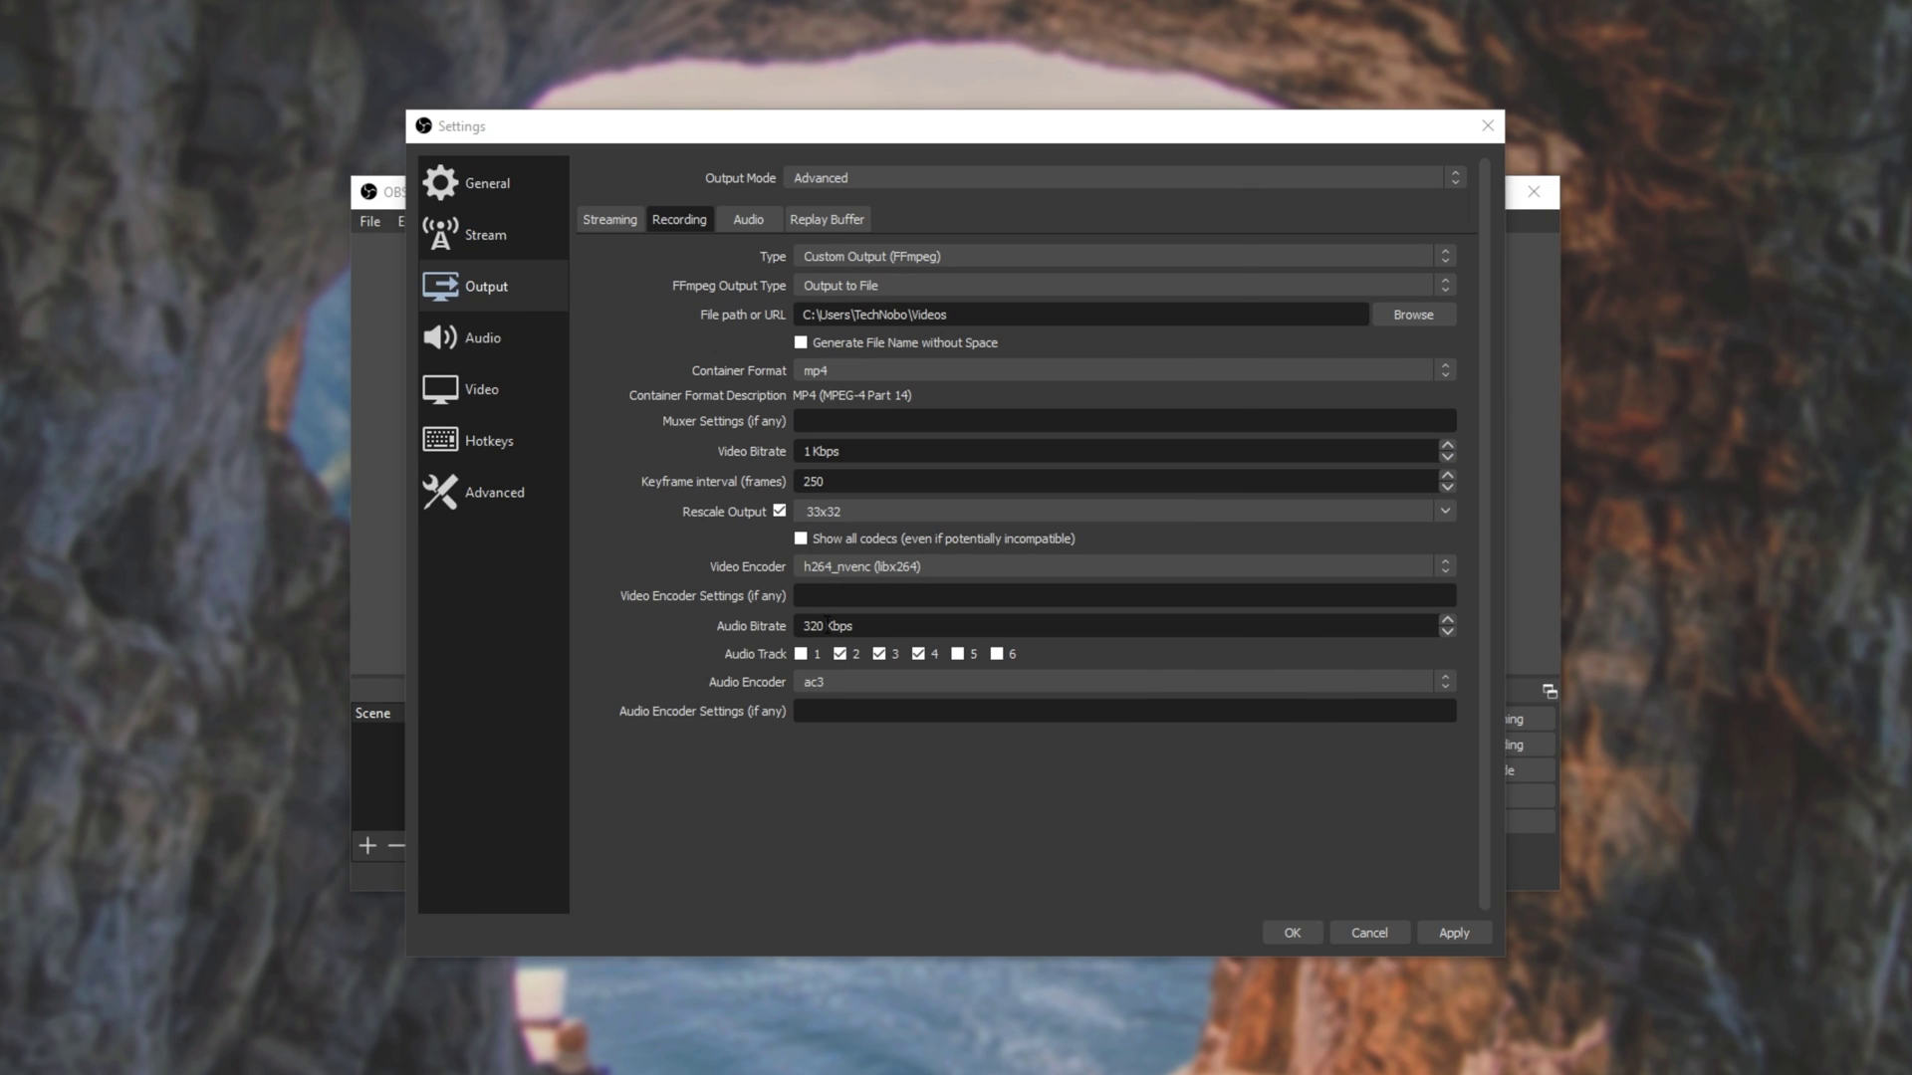
{"action": "left_click_drag", "start_coordinate": [829, 625], "coordinate": [776, 648]}
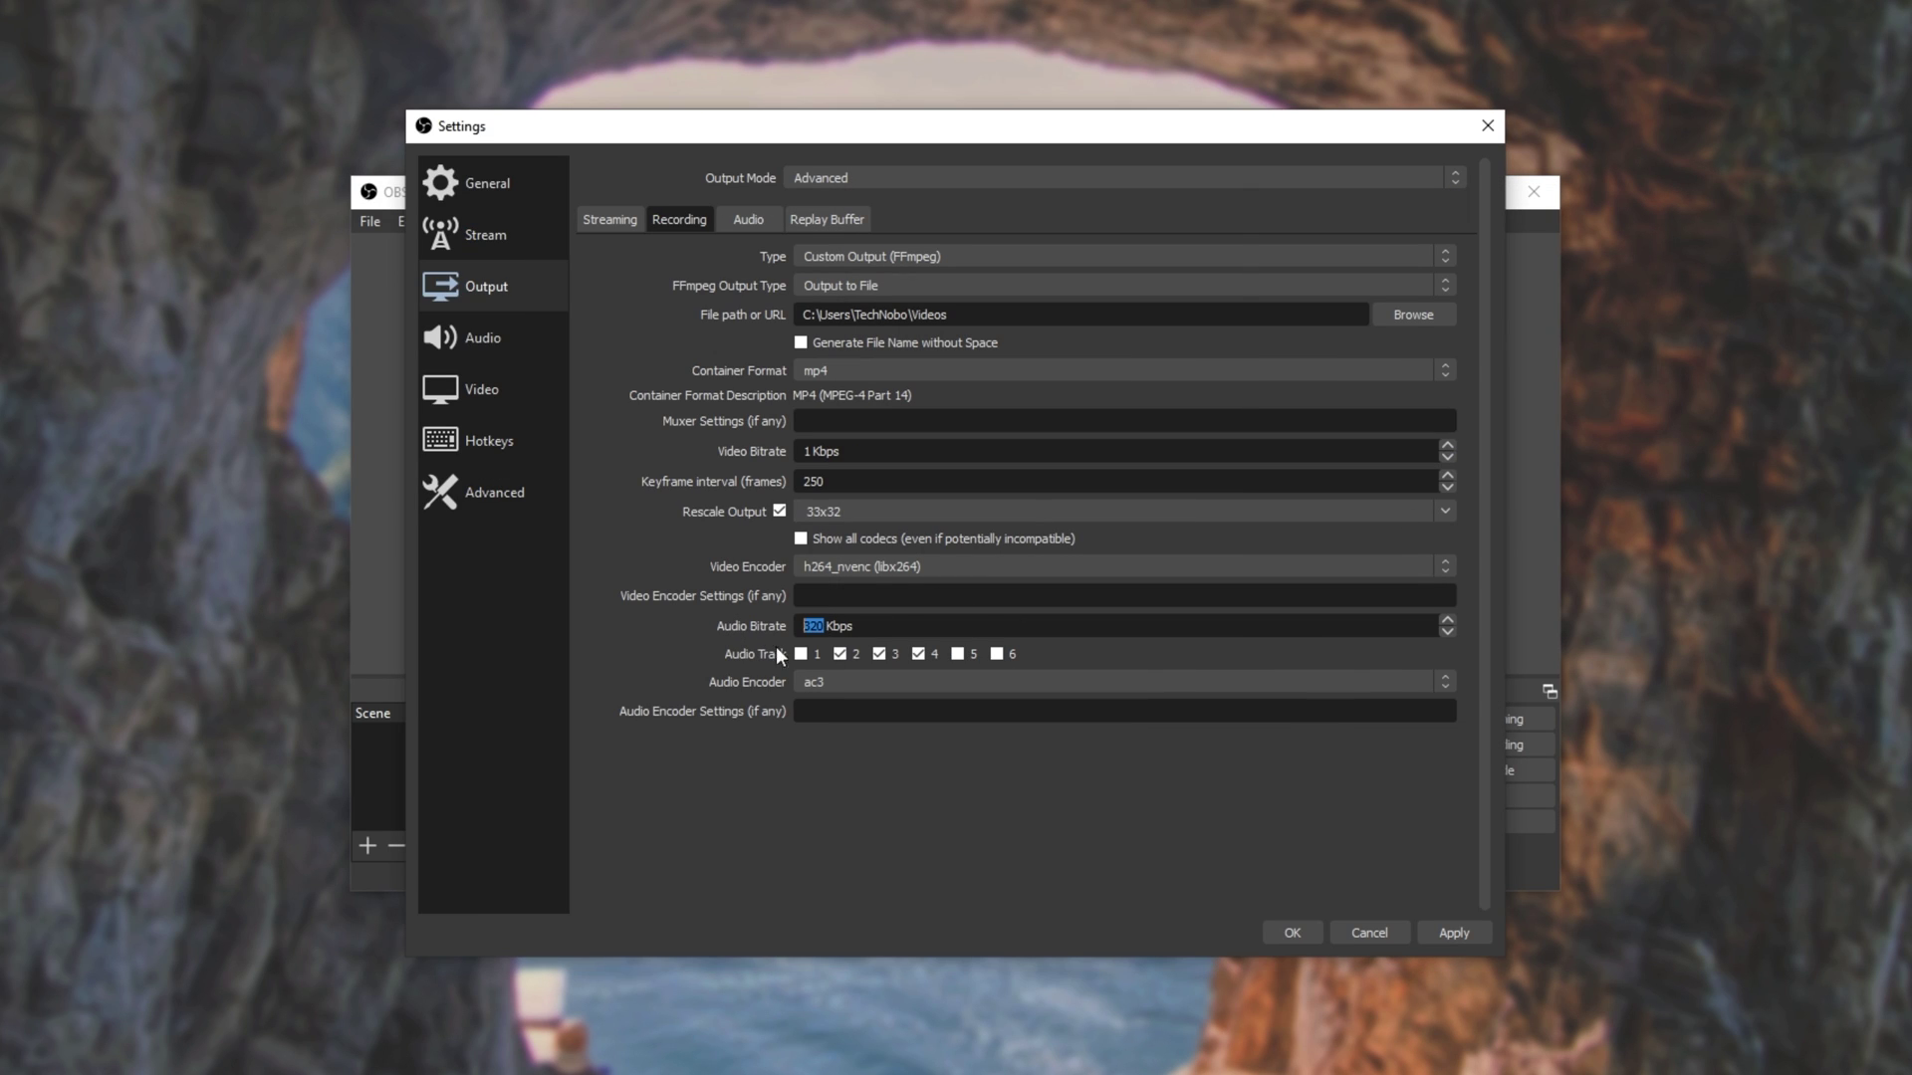
{"action": "left_click", "coordinate": [1304, 930]}
Step: Start recording, move the Videos folder window aside, and refresh it repeatedly to check the new file's size
{"action": "left_click", "coordinate": [1484, 747]}
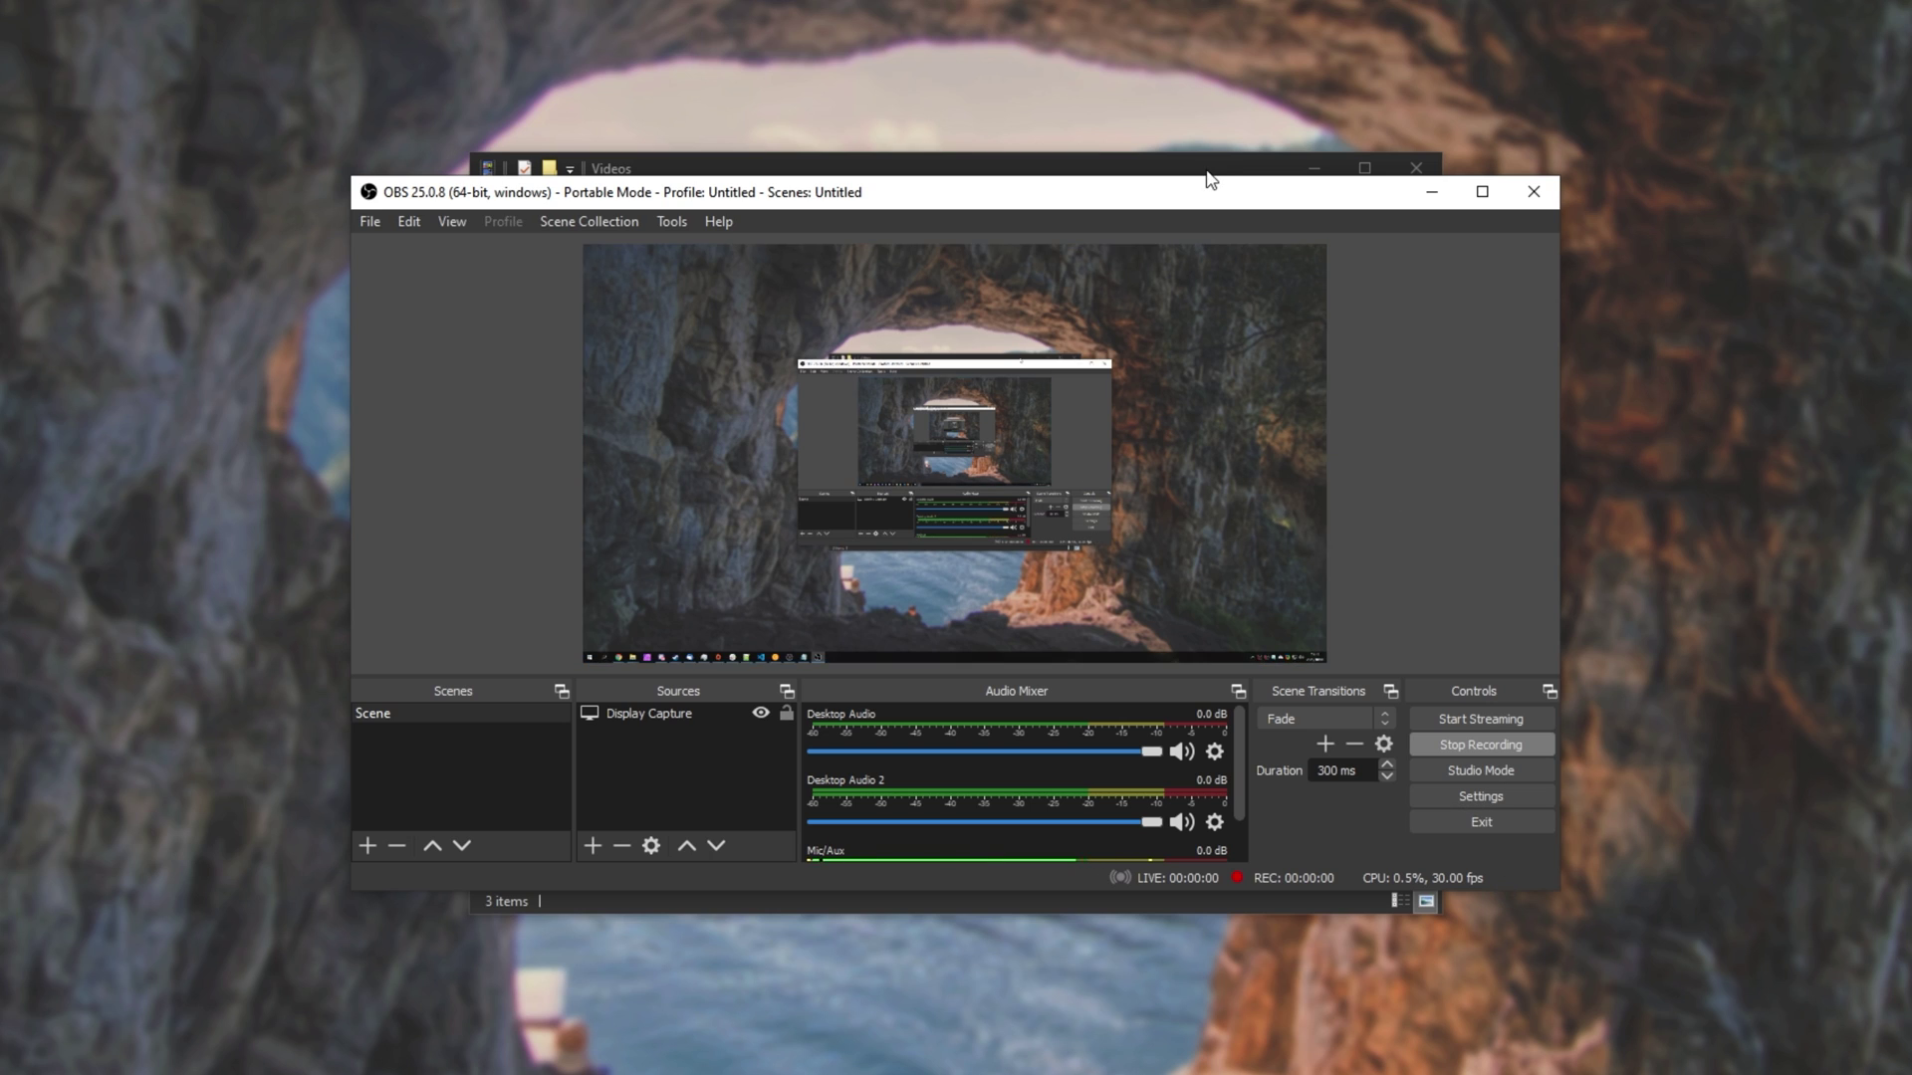
{"action": "left_click_drag", "start_coordinate": [1212, 167], "coordinate": [1603, 162]}
{"action": "left_click", "coordinate": [1467, 426]}
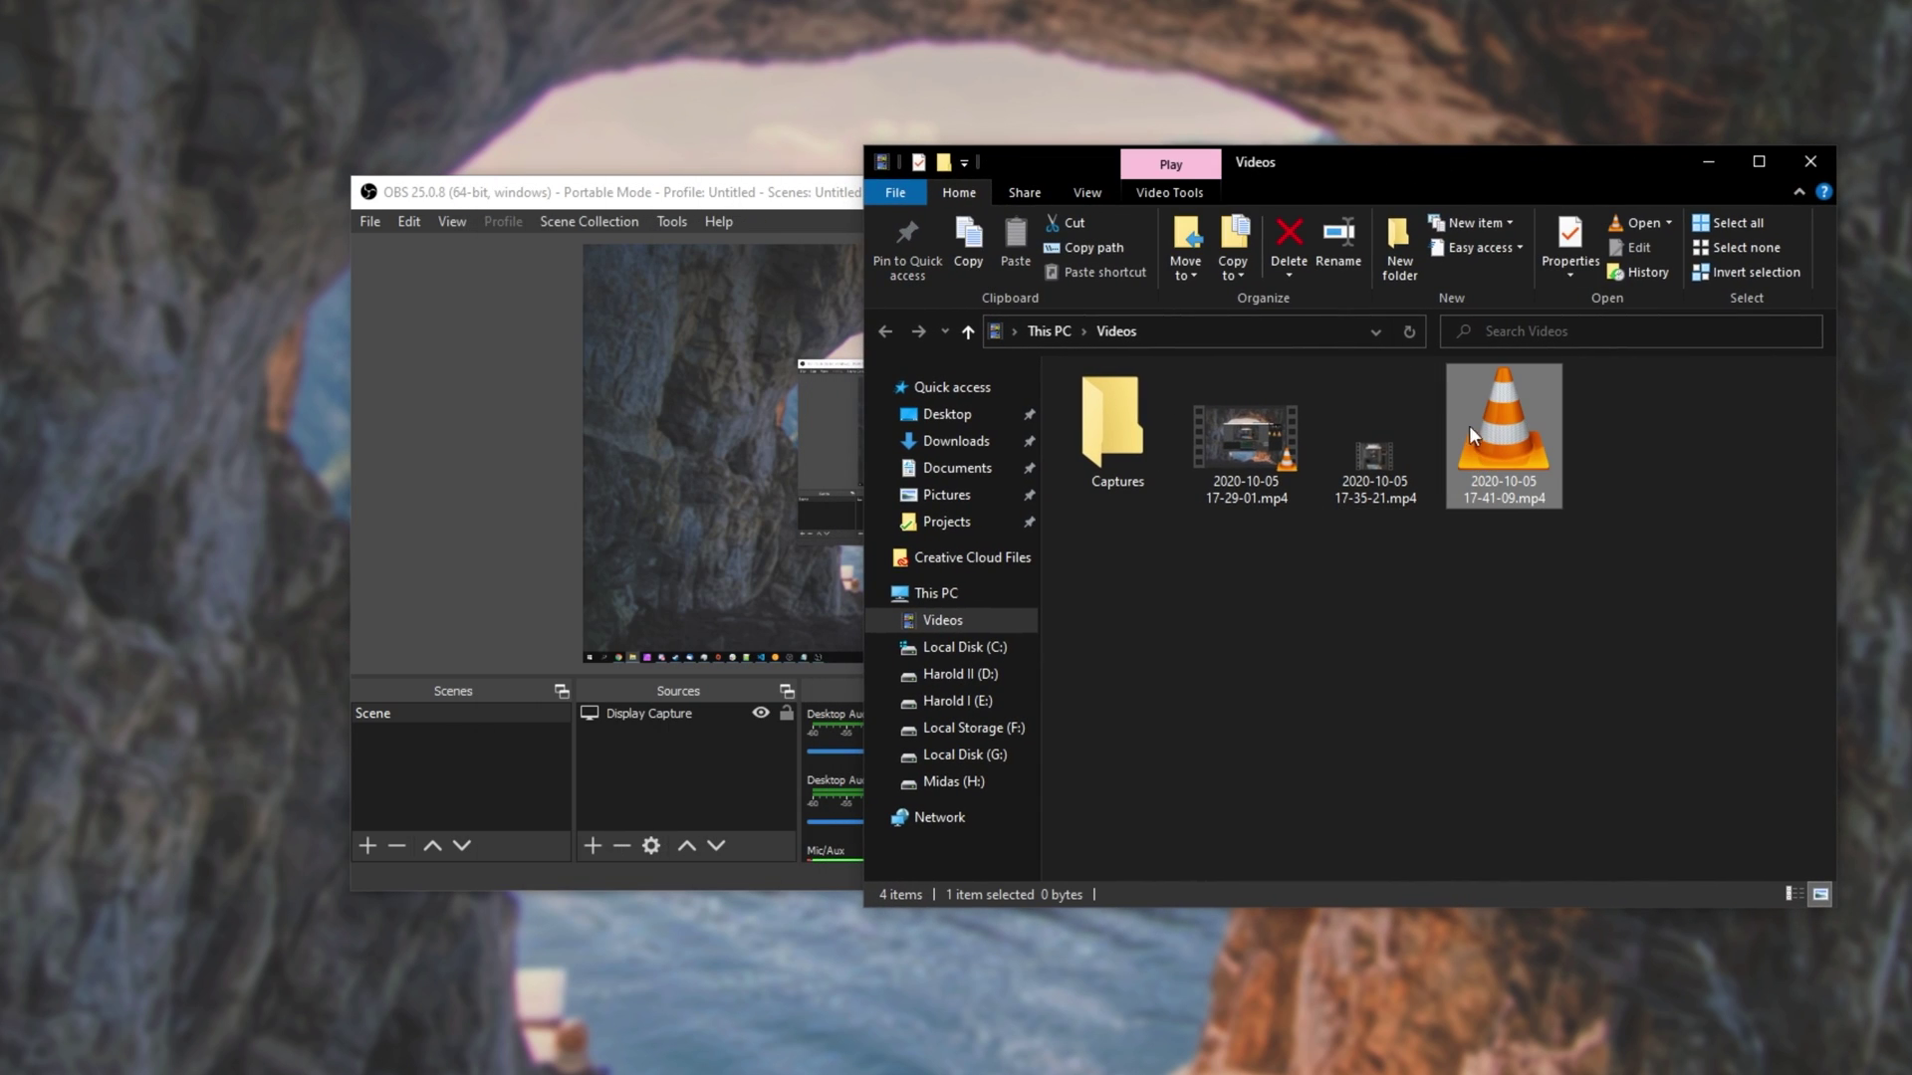
{"action": "left_click", "coordinate": [1413, 333]}
{"action": "left_click", "coordinate": [1414, 333]}
{"action": "left_click", "coordinate": [1414, 332]}
{"action": "left_click", "coordinate": [1413, 332]}
Step: Enlarge the audio mixer area in OBS to show all three audio sources, and stop the recording
{"action": "left_click", "coordinate": [583, 440]}
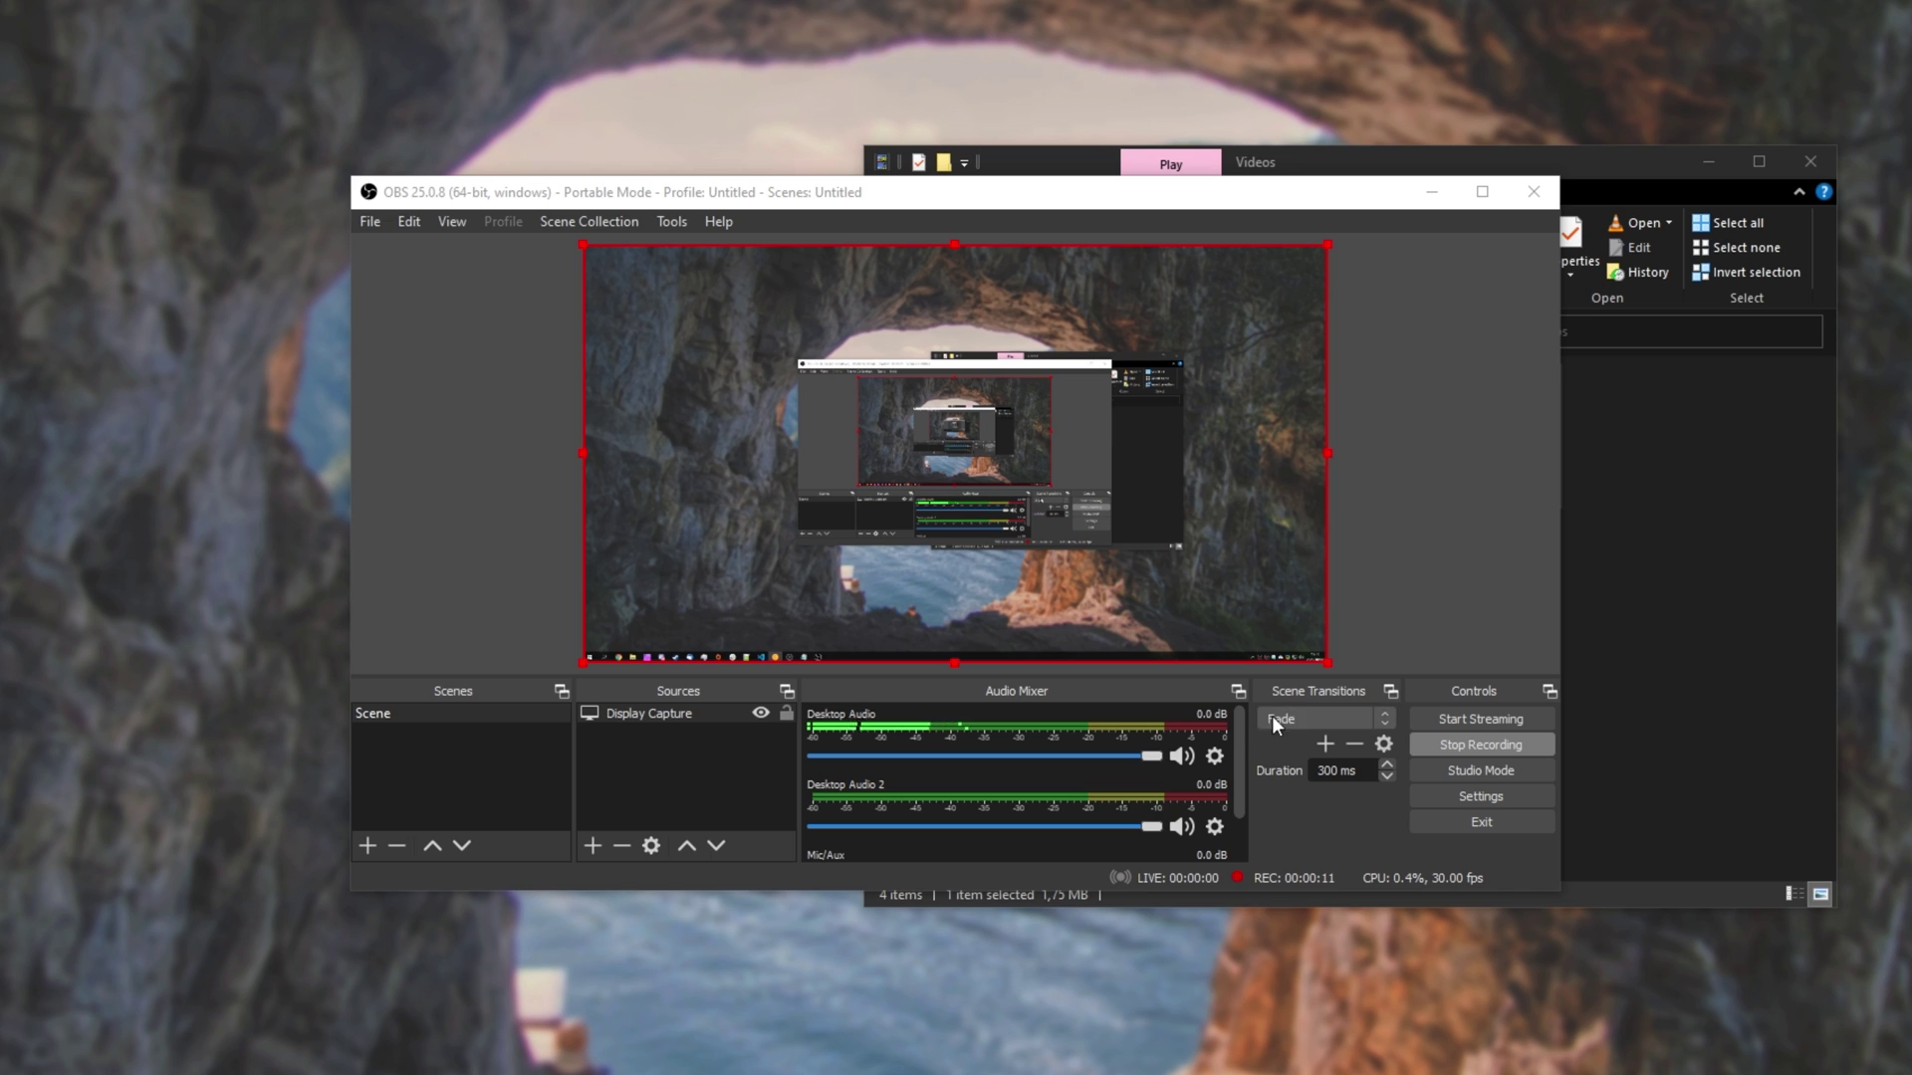
{"action": "scroll", "coordinate": [1213, 725], "scroll_direction": "down", "scroll_amount": 1}
{"action": "left_click_drag", "start_coordinate": [1132, 676], "coordinate": [1132, 615]}
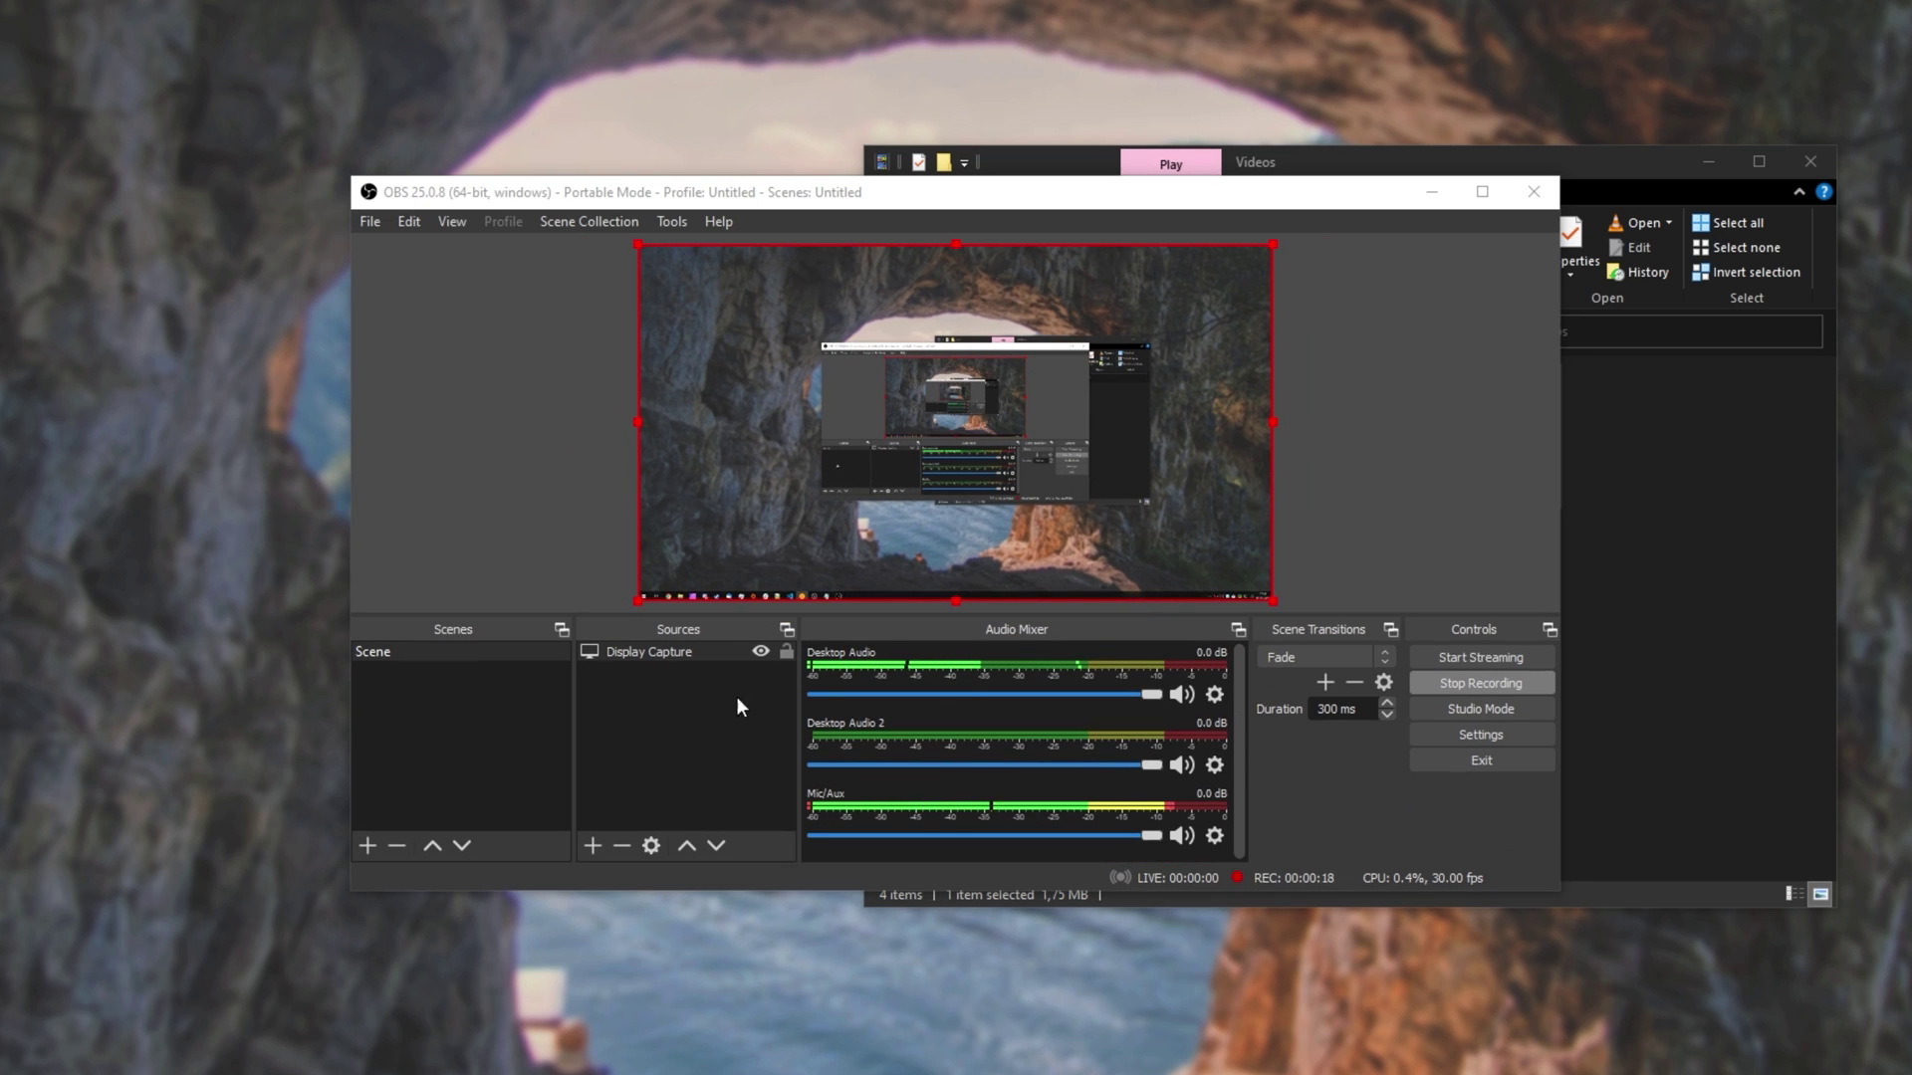
{"action": "left_click", "coordinate": [1433, 683]}
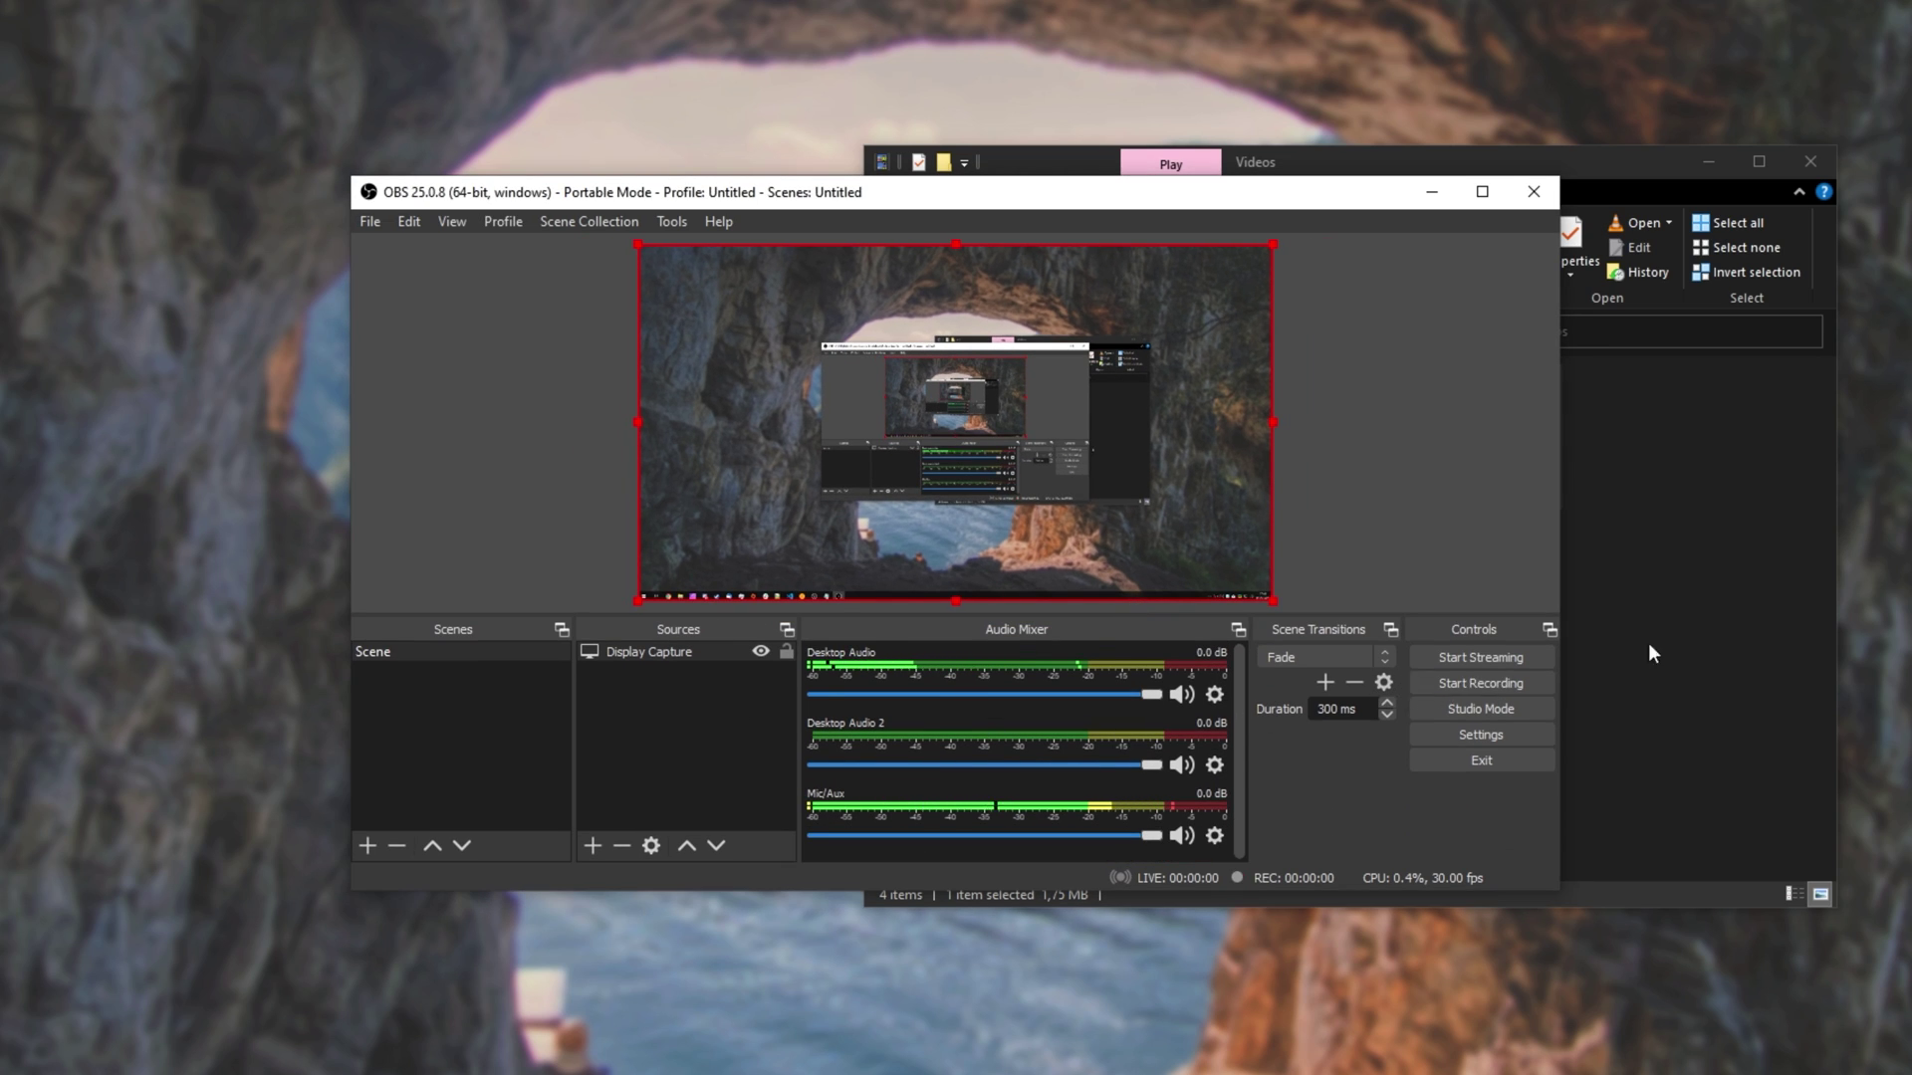
{"action": "left_click", "coordinate": [1647, 642]}
{"action": "double_click", "coordinate": [1491, 452]}
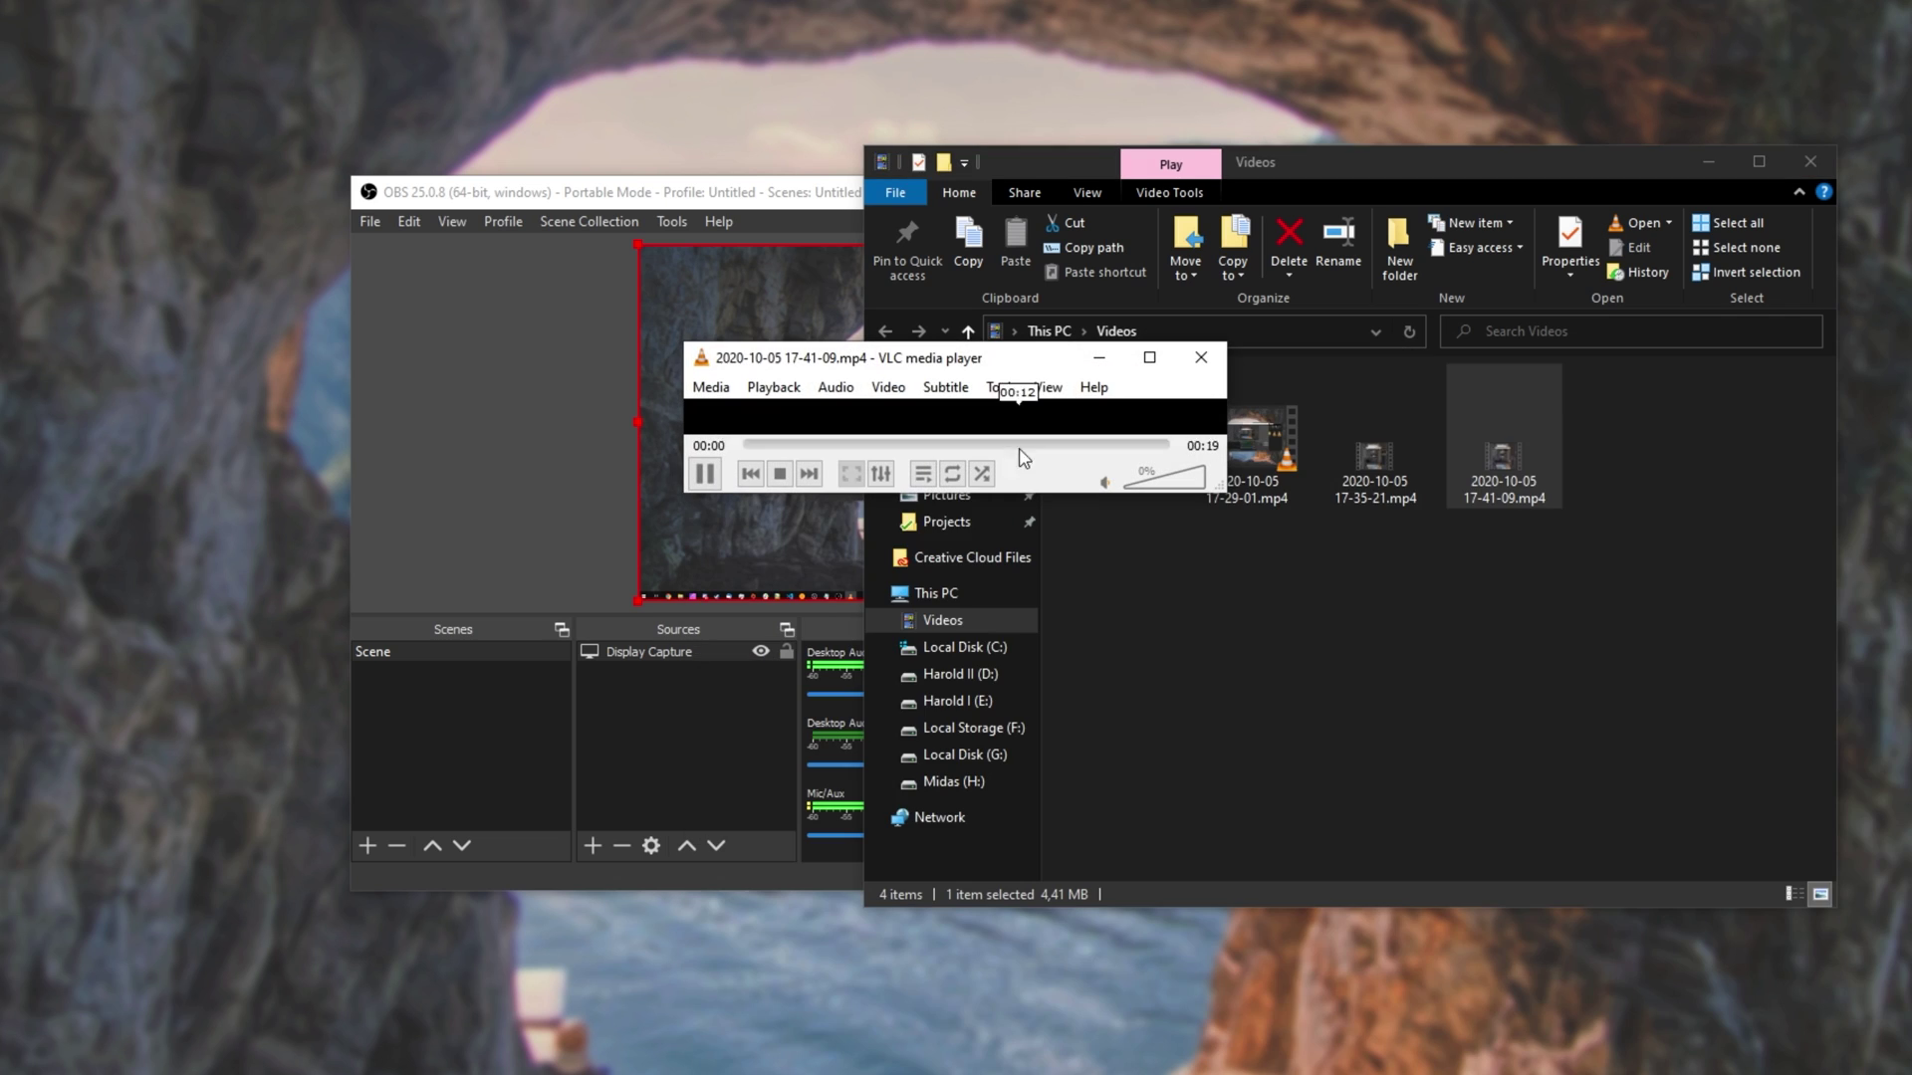
{"action": "right_click", "coordinate": [972, 414]}
{"action": "mouse_move", "coordinate": [966, 564]}
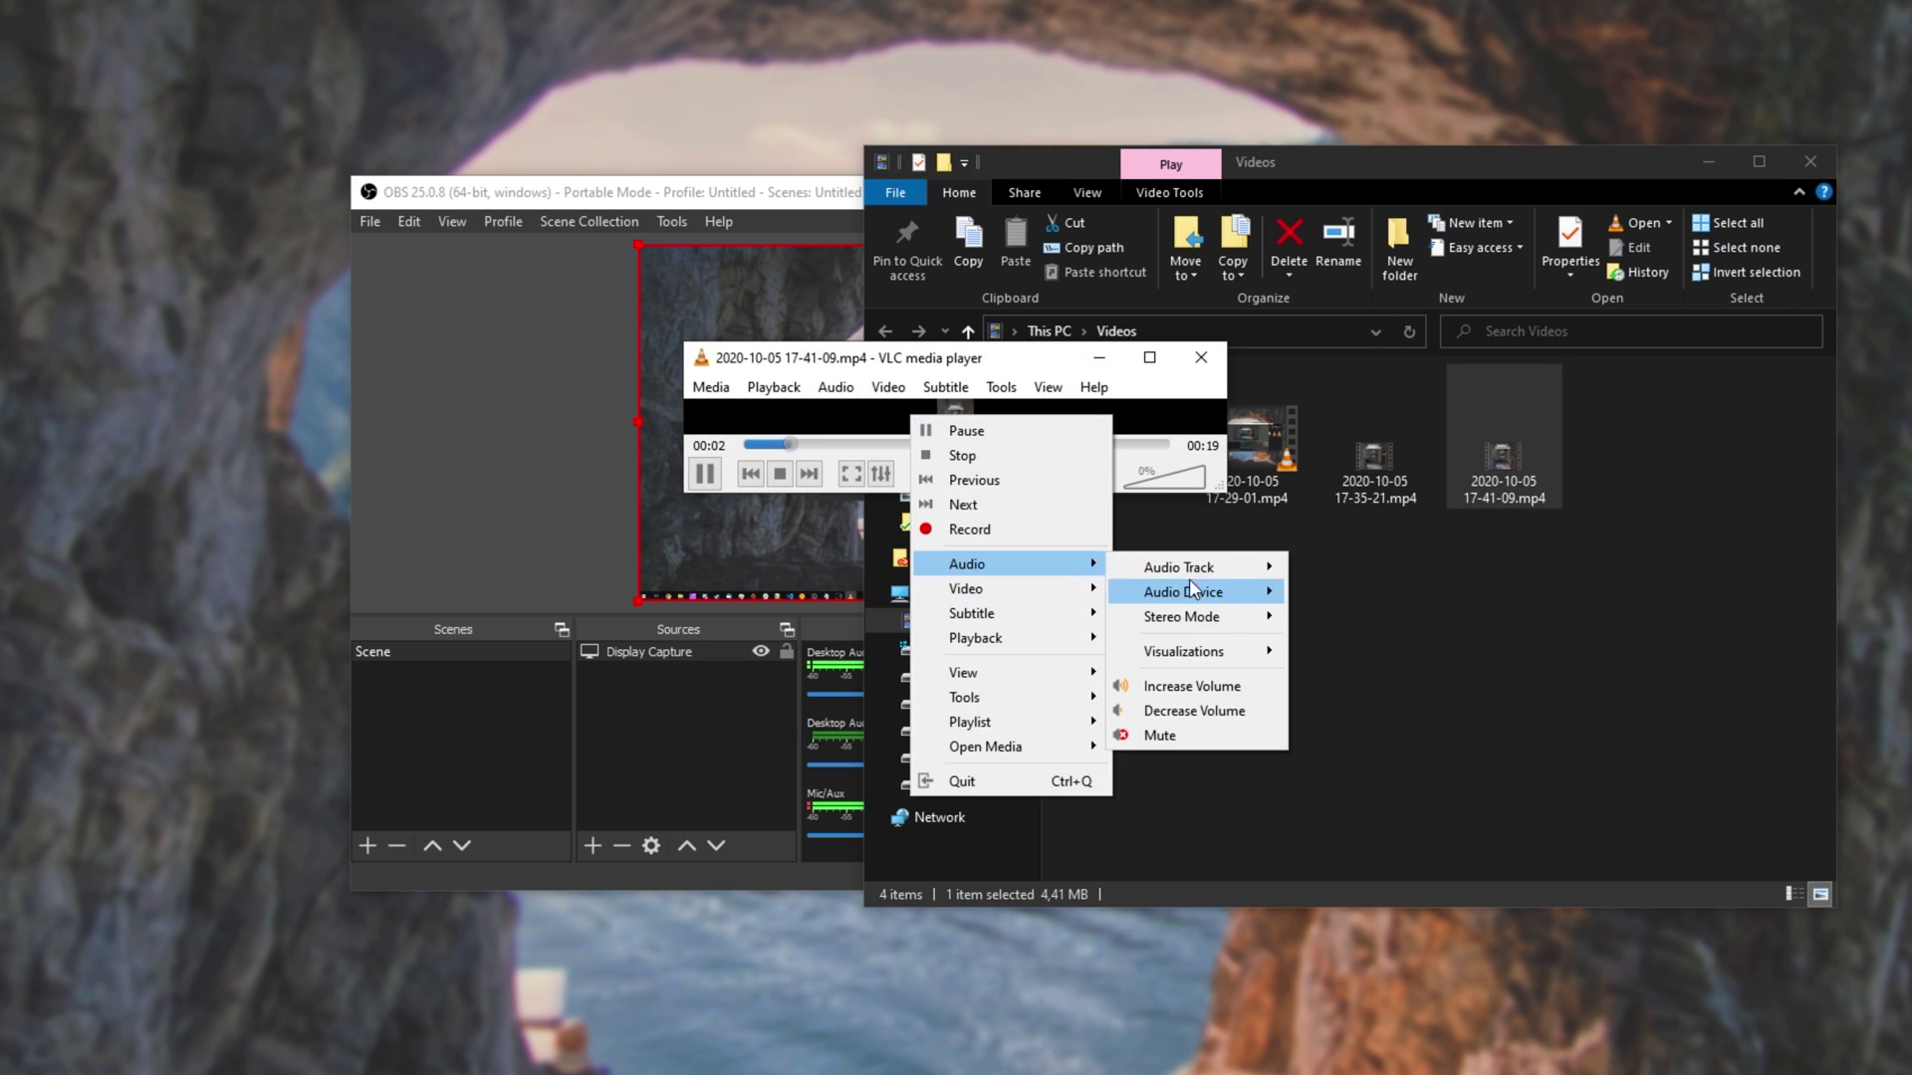
{"action": "mouse_move", "coordinate": [1189, 567]}
{"action": "left_click", "coordinate": [1204, 352]}
{"action": "left_click", "coordinate": [1204, 353]}
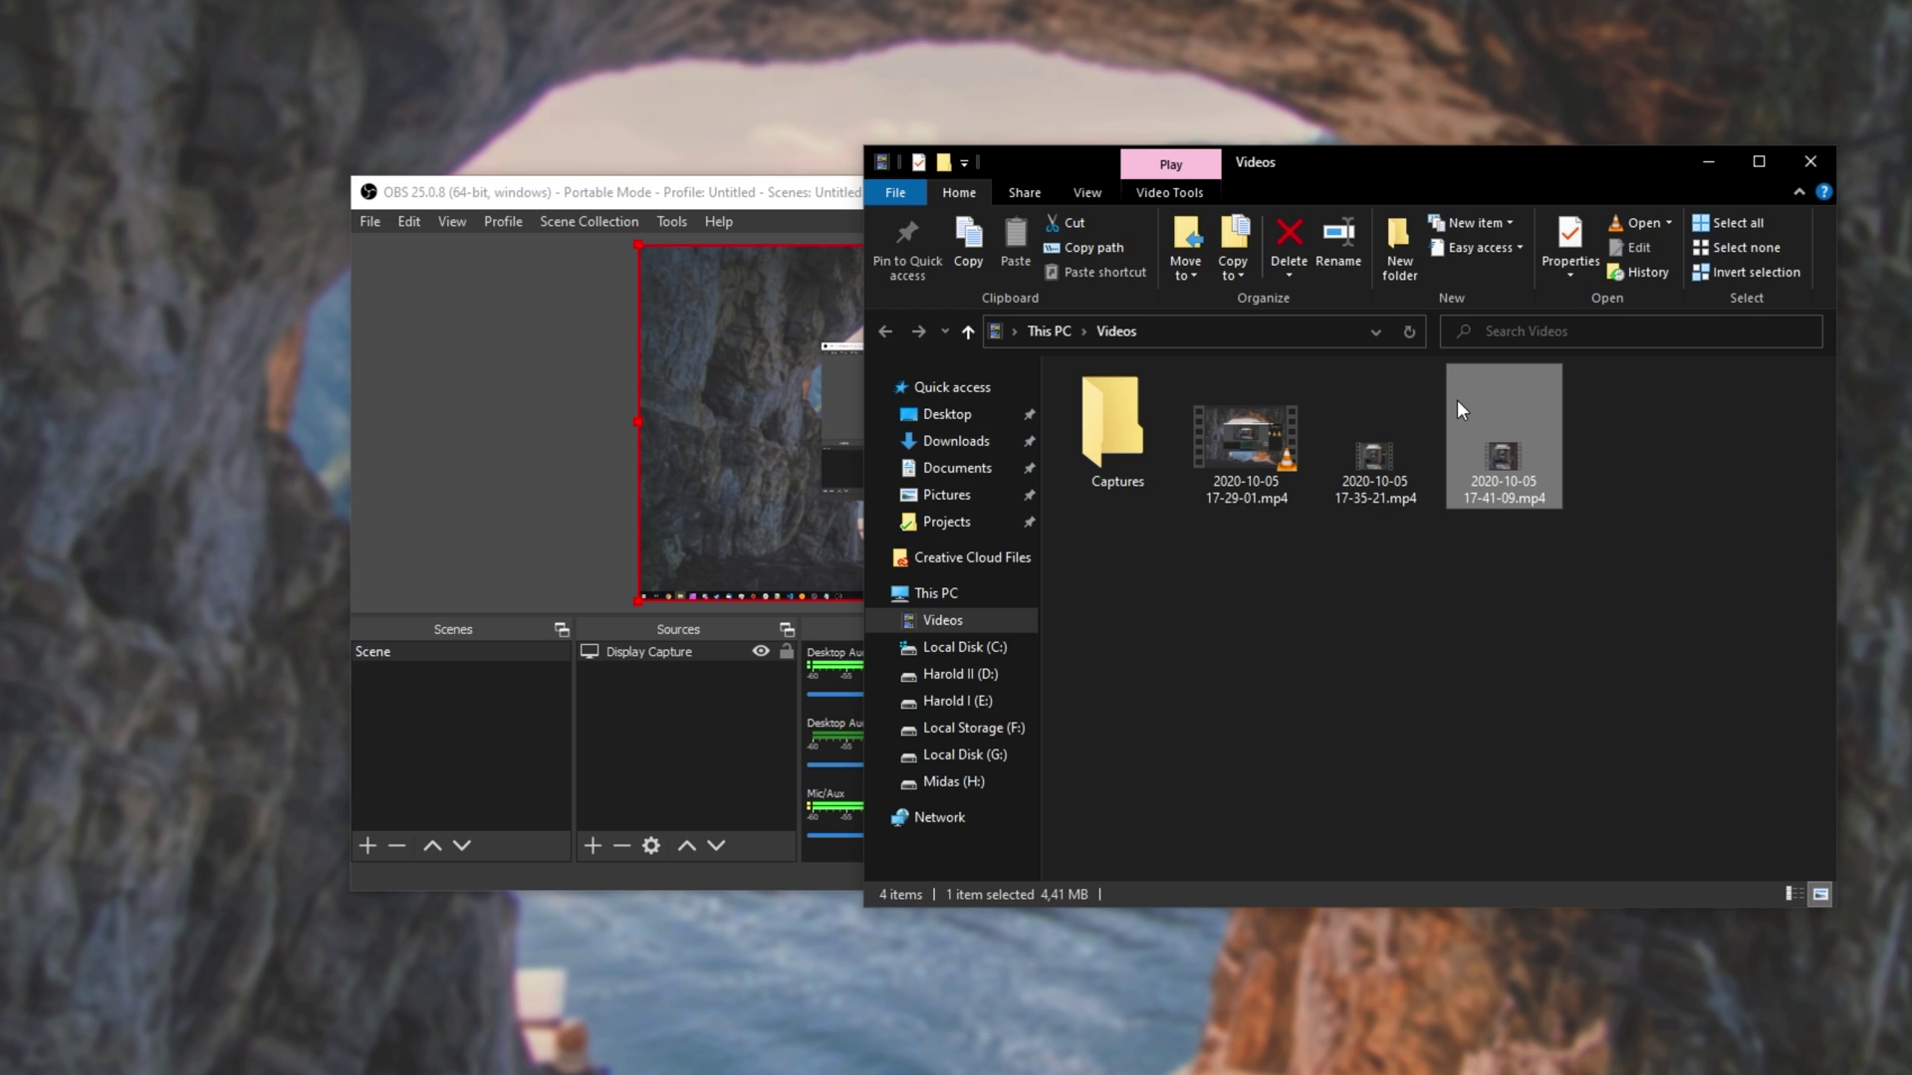
{"action": "right_click", "coordinate": [1456, 398]}
{"action": "left_click", "coordinate": [1523, 491]}
{"action": "left_click_drag", "start_coordinate": [1396, 355], "coordinate": [1398, 377]}
{"action": "scroll", "coordinate": [1399, 383], "scroll_direction": "down", "scroll_amount": 9}
{"action": "scroll", "coordinate": [1399, 389], "scroll_direction": "up", "scroll_amount": 6}
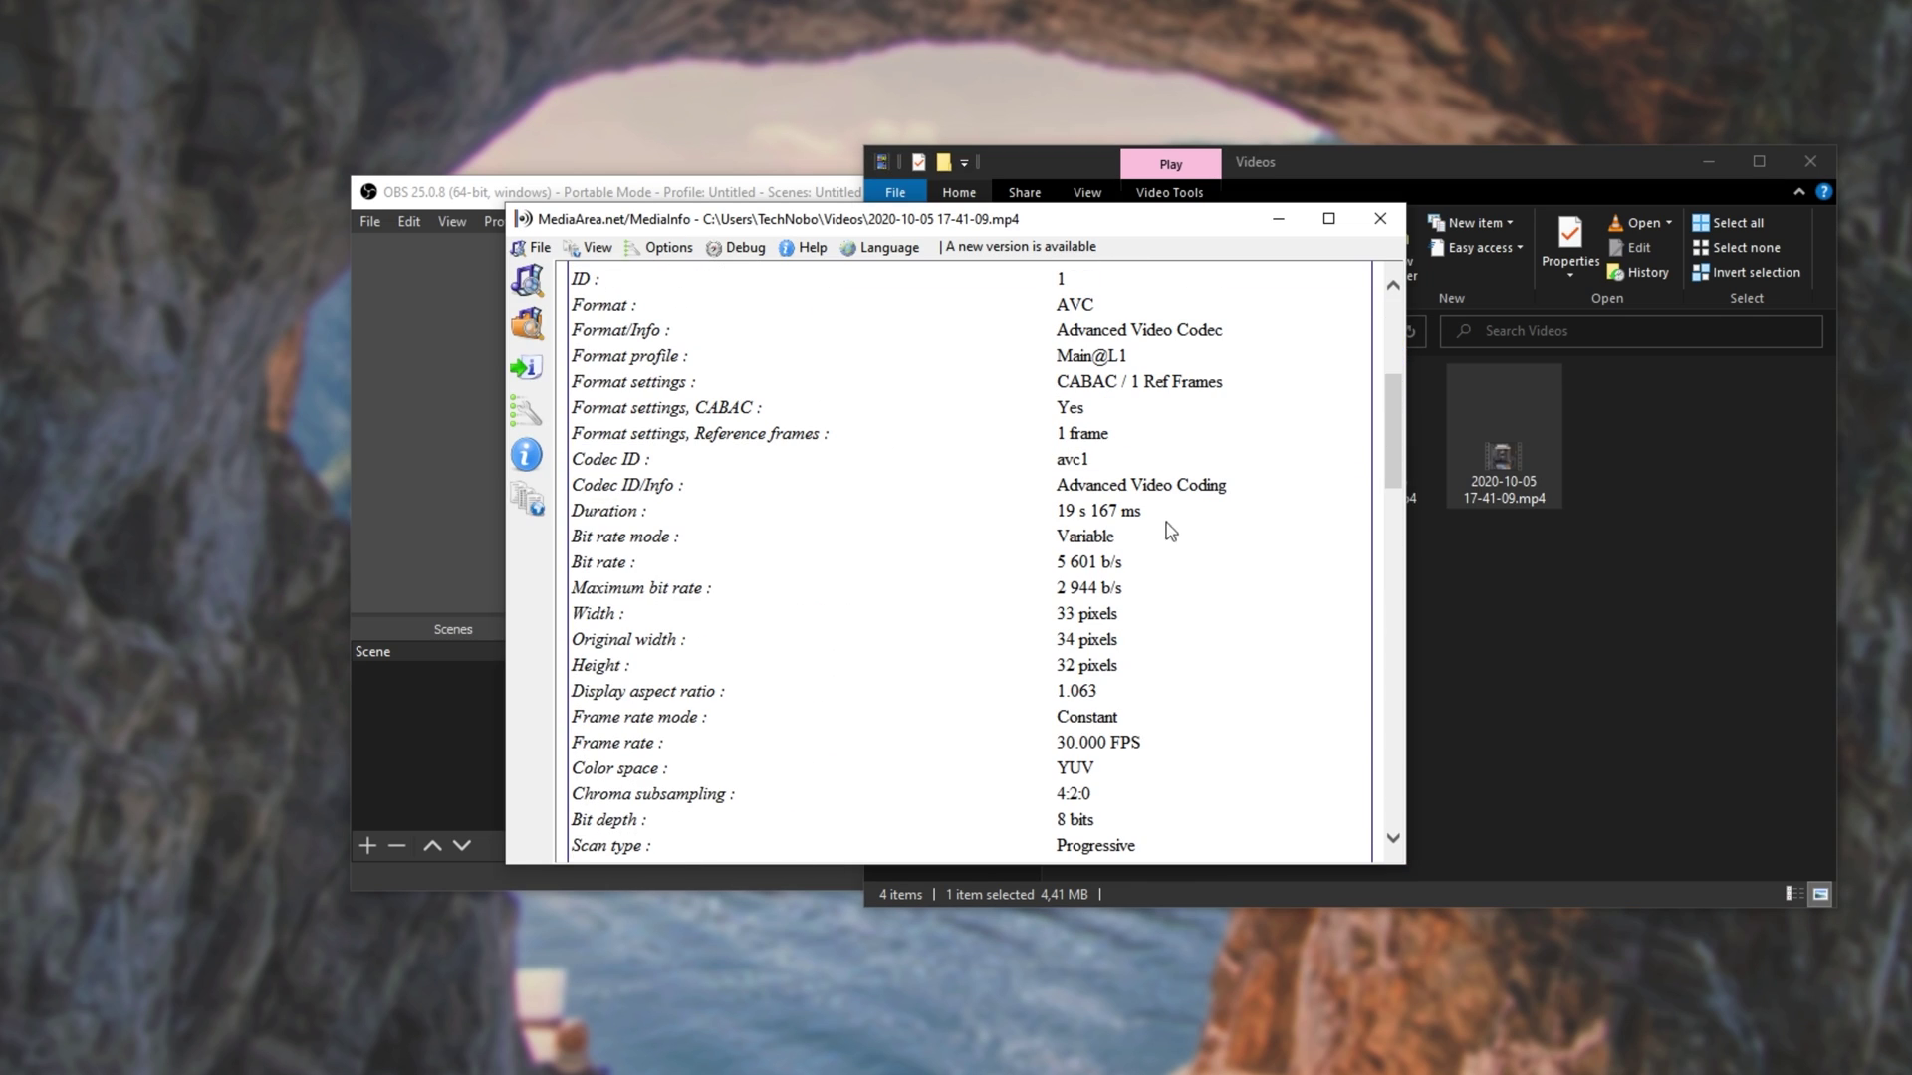
{"action": "left_click_drag", "start_coordinate": [1152, 564], "coordinate": [1029, 571]}
Step: Examine the format and bit rate of the file's audio tracks, and close MediaInfo
{"action": "left_click_drag", "start_coordinate": [1399, 436], "coordinate": [1395, 580]}
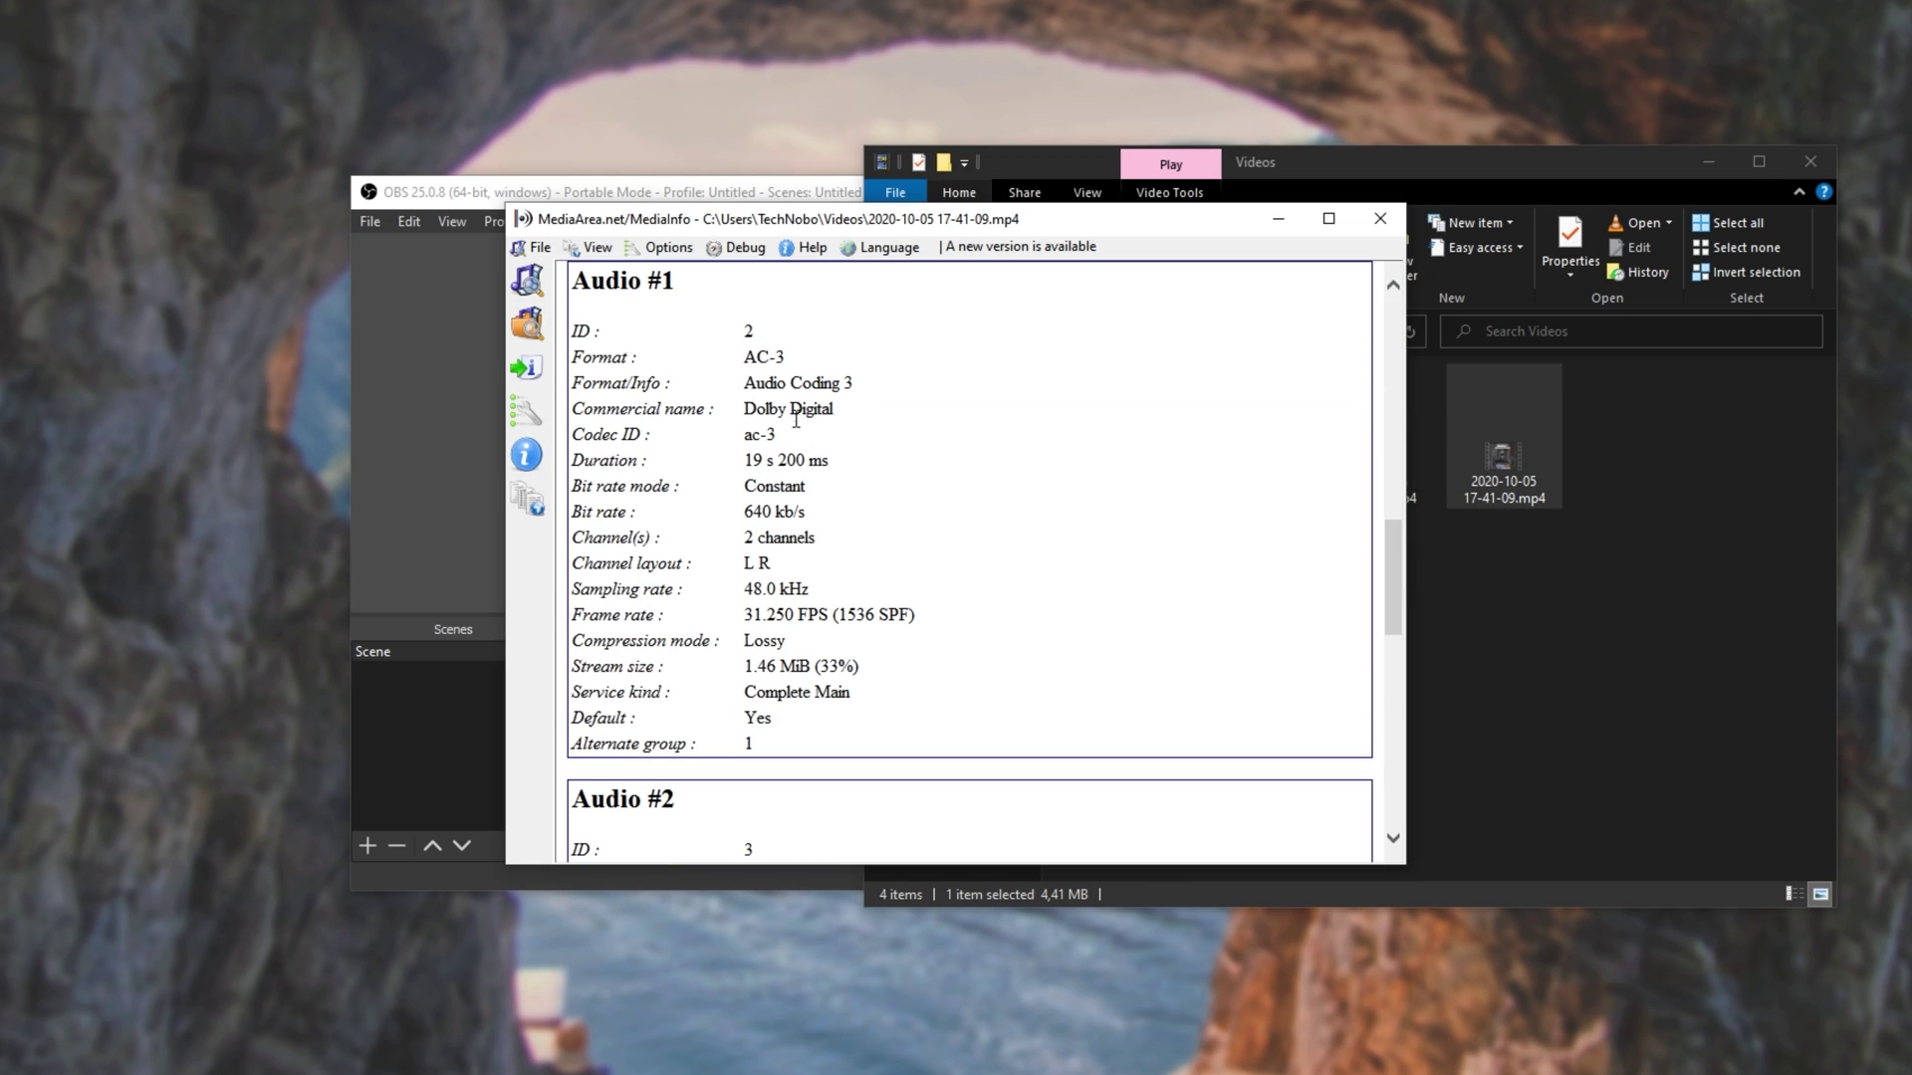
{"action": "left_click_drag", "start_coordinate": [749, 358], "coordinate": [876, 418]}
{"action": "left_click_drag", "start_coordinate": [836, 509], "coordinate": [708, 495]}
{"action": "left_click_drag", "start_coordinate": [1382, 518], "coordinate": [1390, 732]}
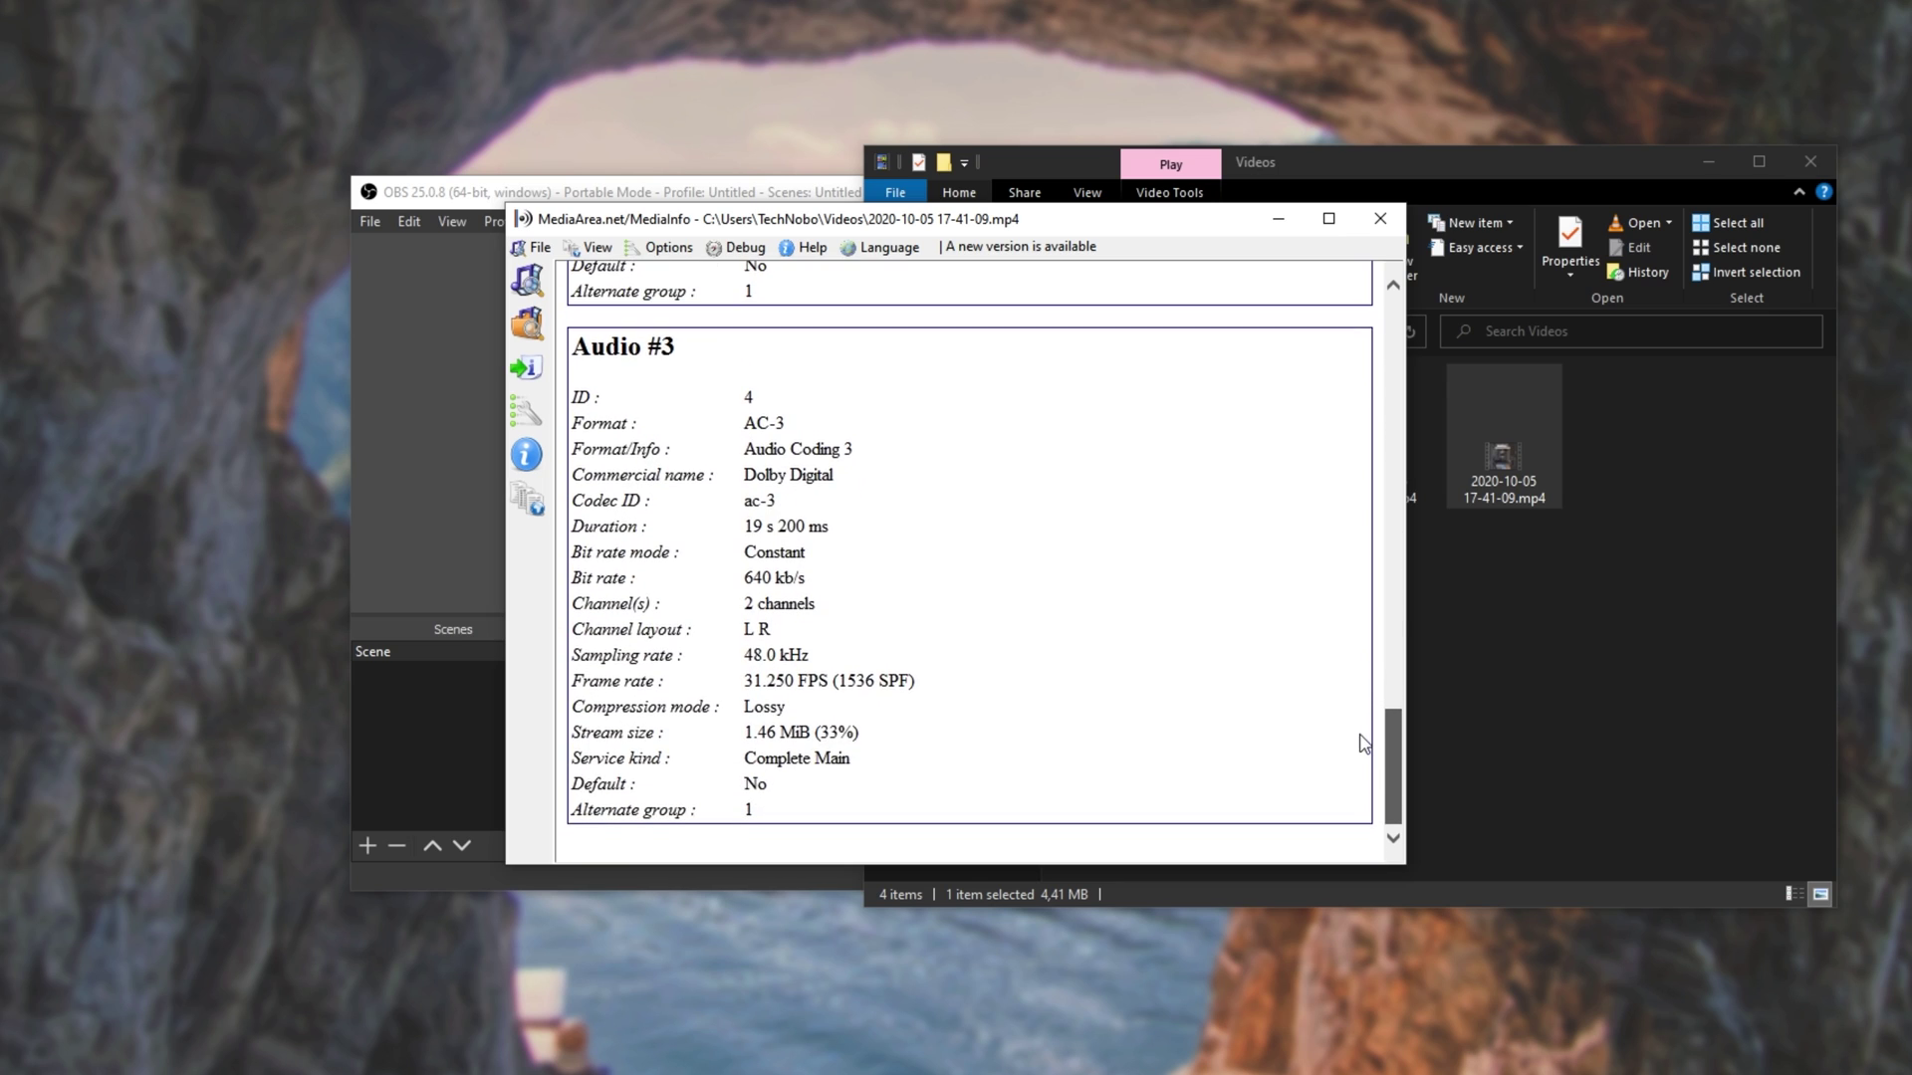
{"action": "left_click", "coordinate": [1380, 218]}
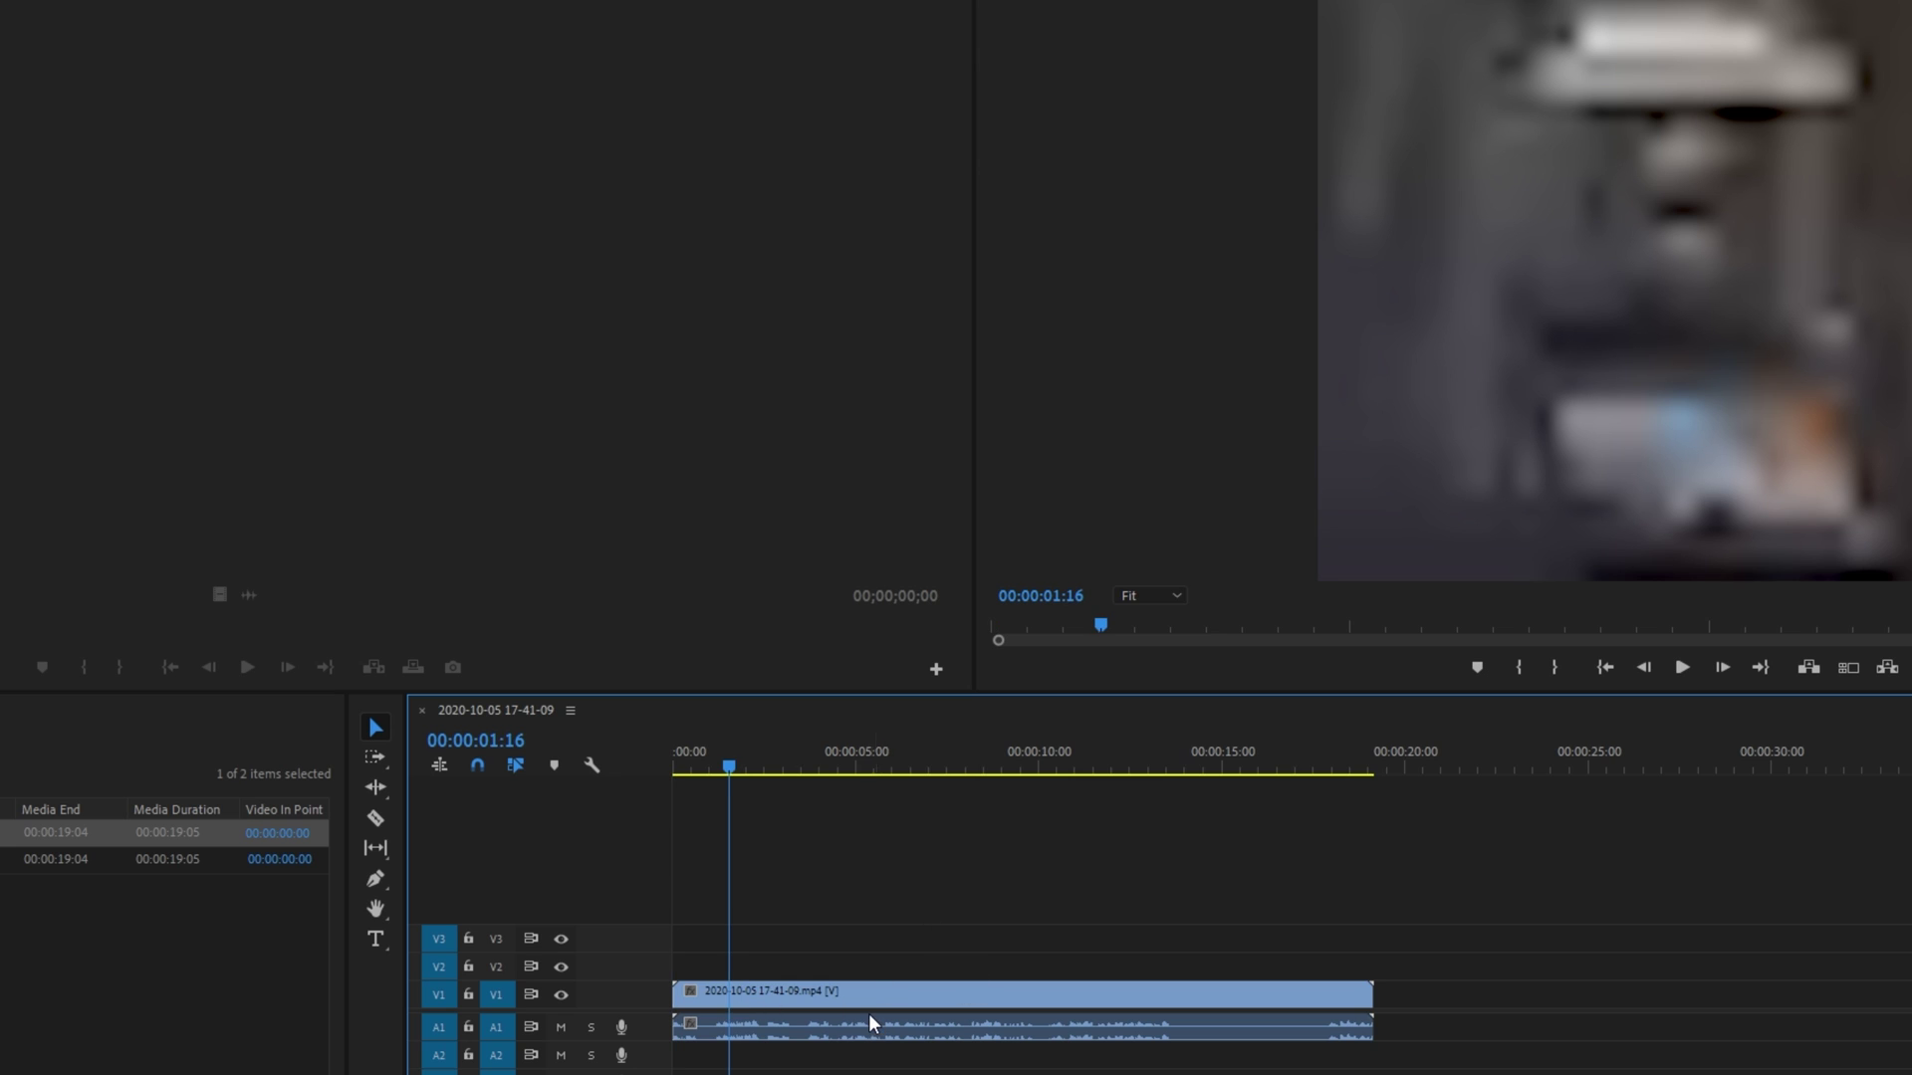
Step: Select the recording's first audio track clip in the Premiere Pro timeline
{"action": "left_click", "coordinate": [868, 1020]}
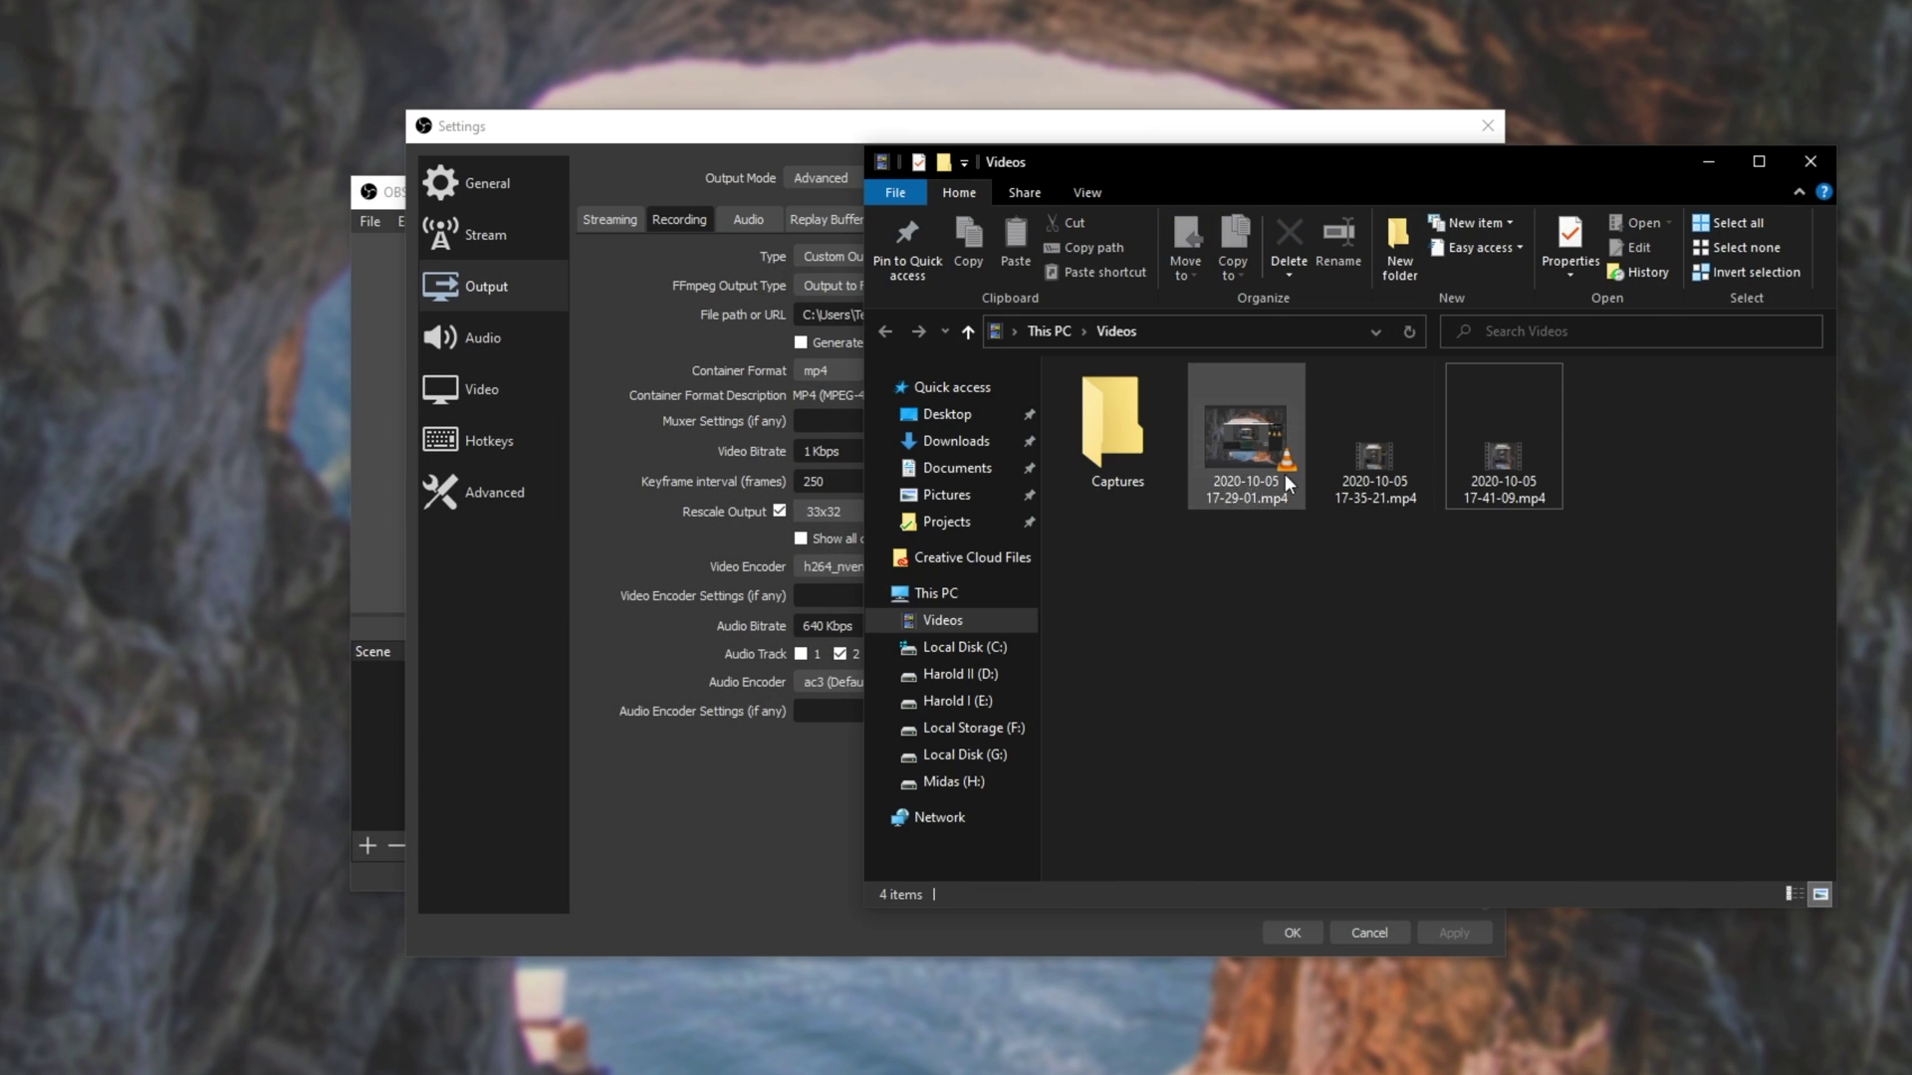
{"action": "double_click", "coordinate": [1545, 454]}
{"action": "right_click", "coordinate": [819, 422]}
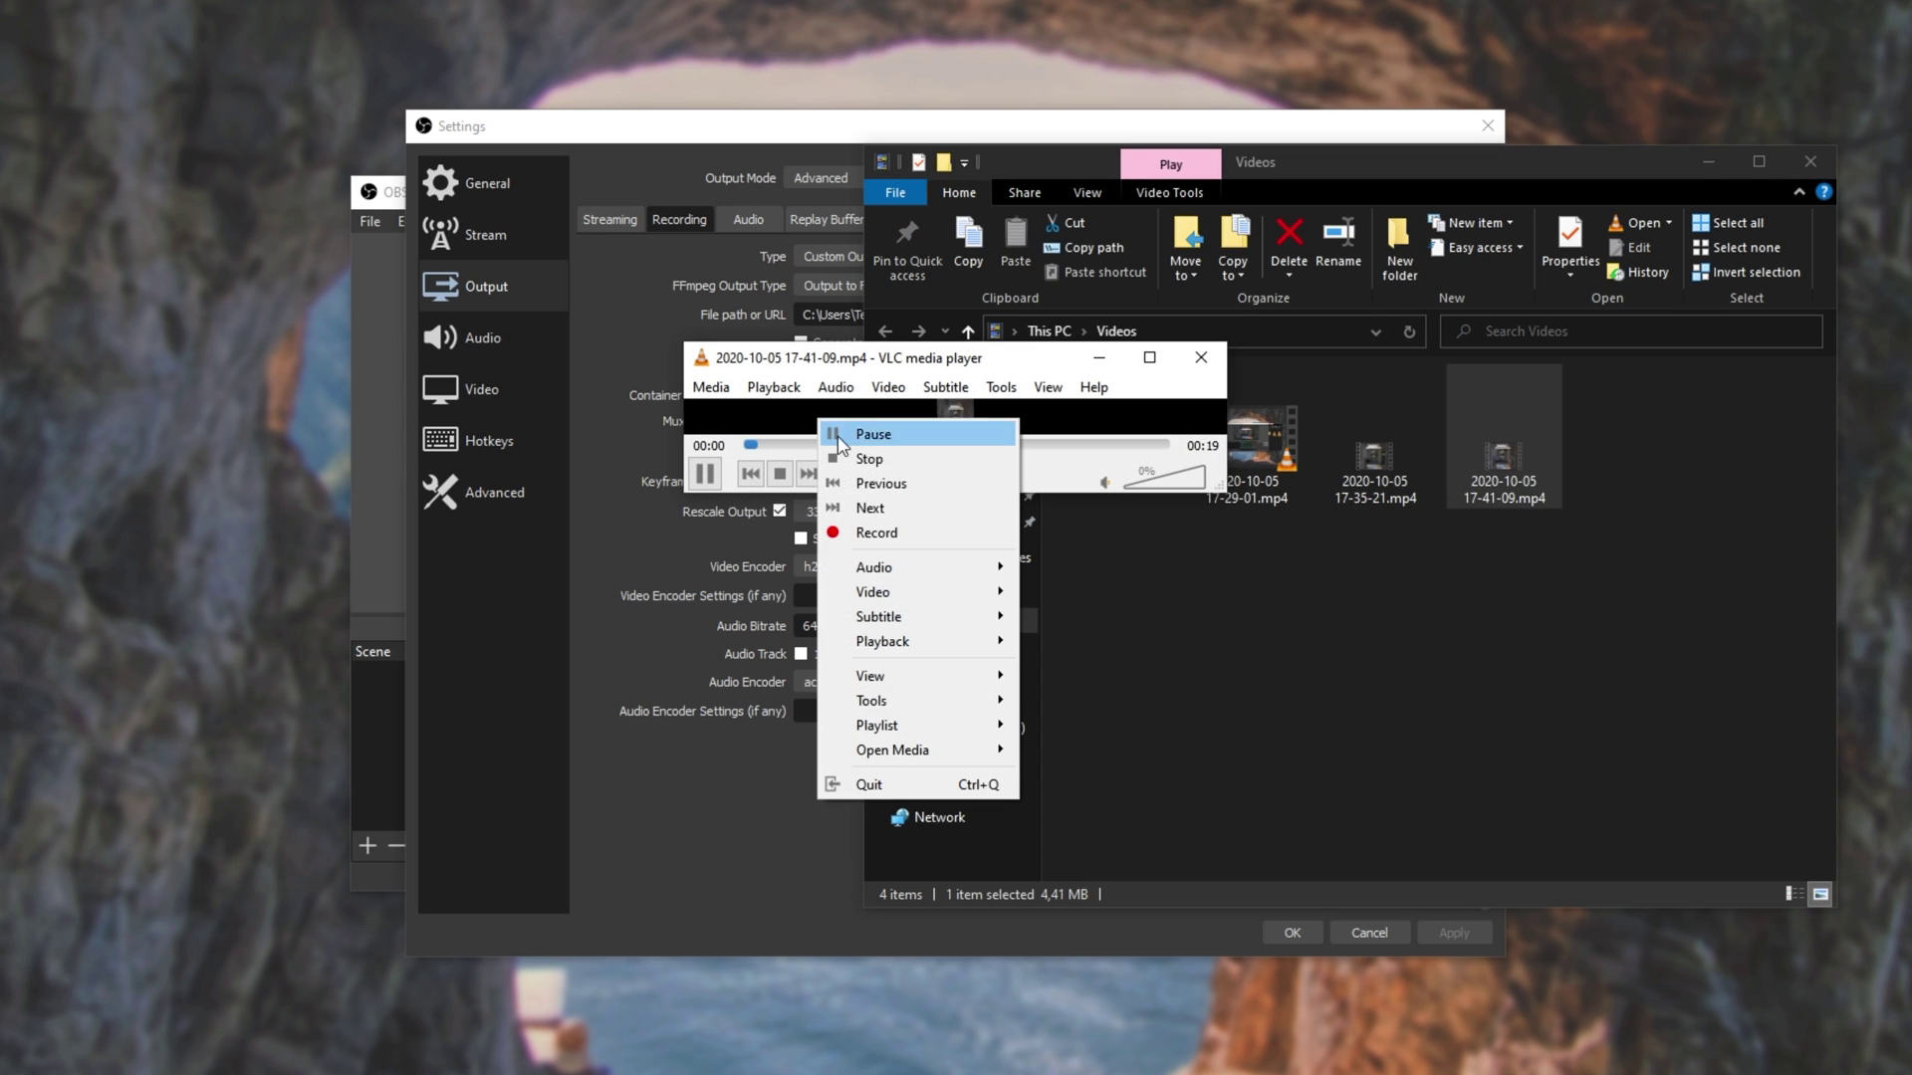
{"action": "mouse_move", "coordinate": [896, 567]}
{"action": "mouse_move", "coordinate": [1090, 571]}
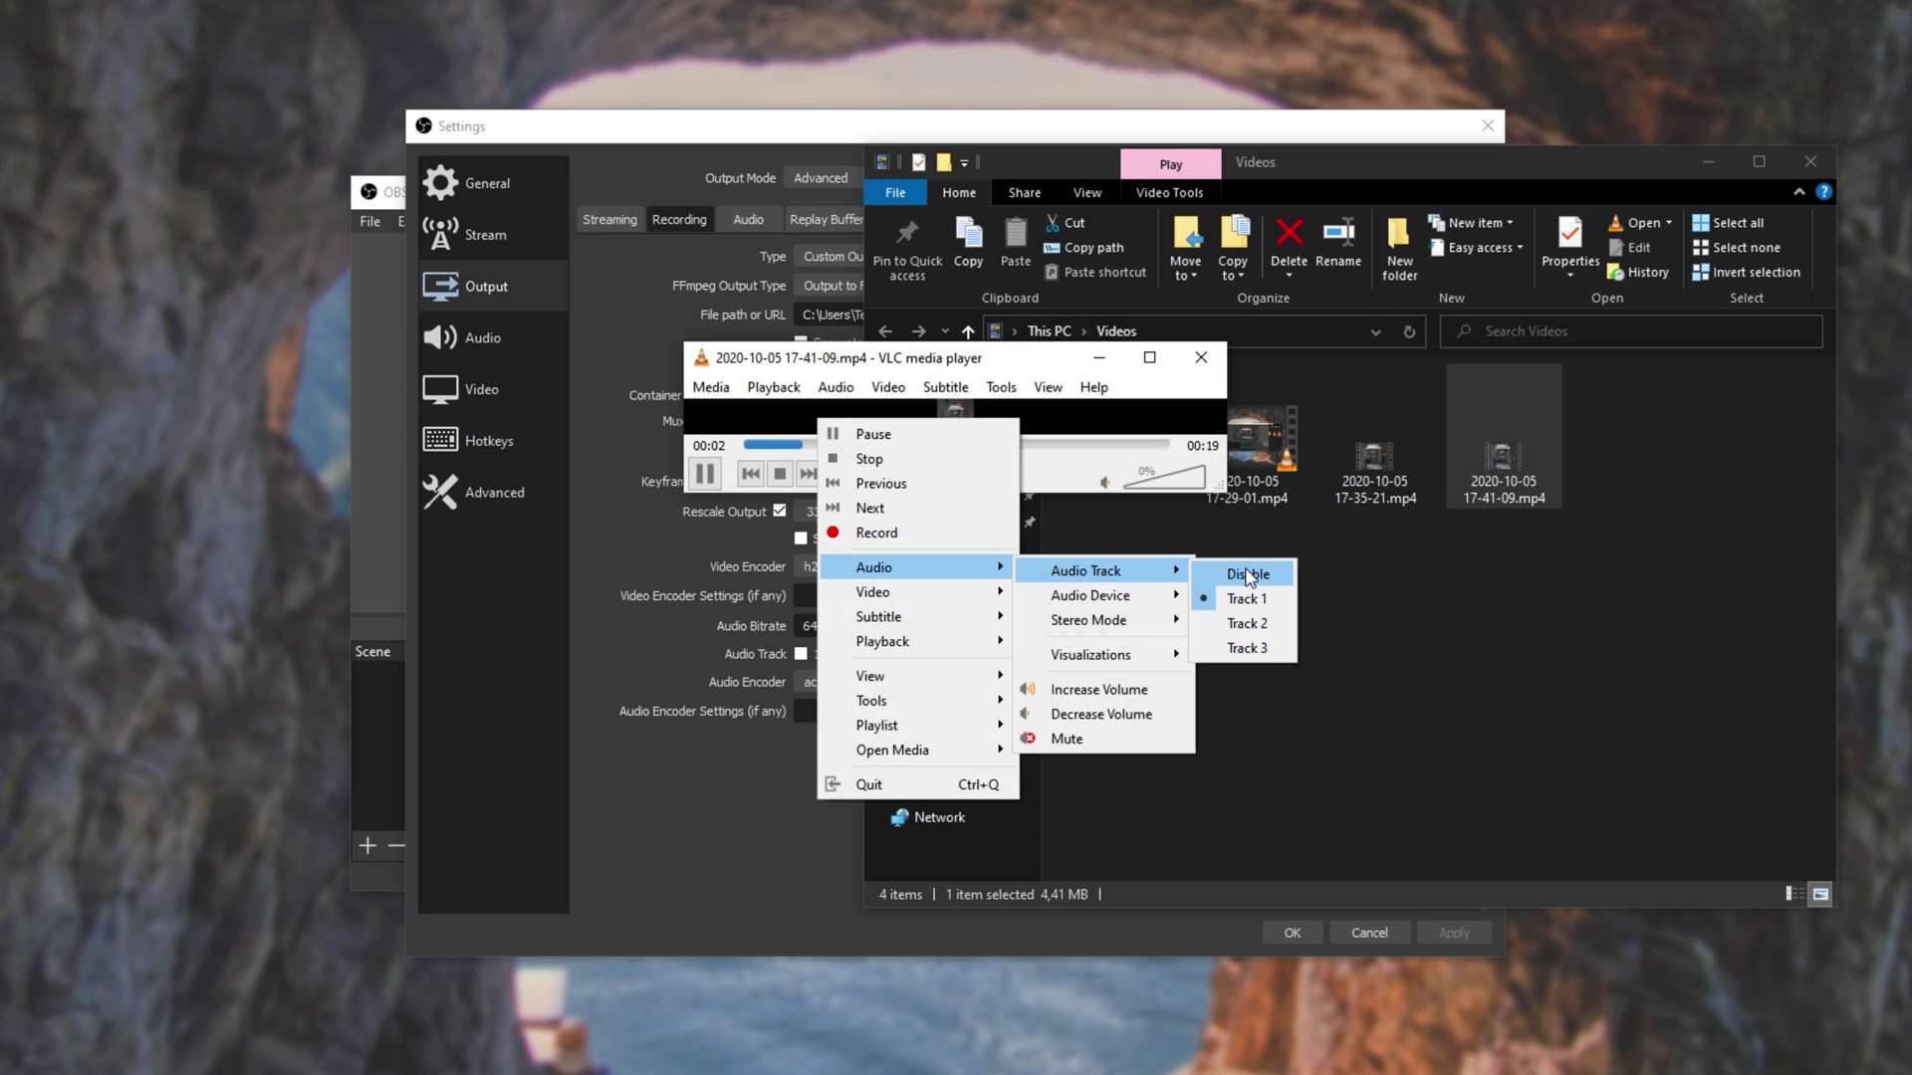
{"action": "left_click", "coordinate": [1201, 365]}
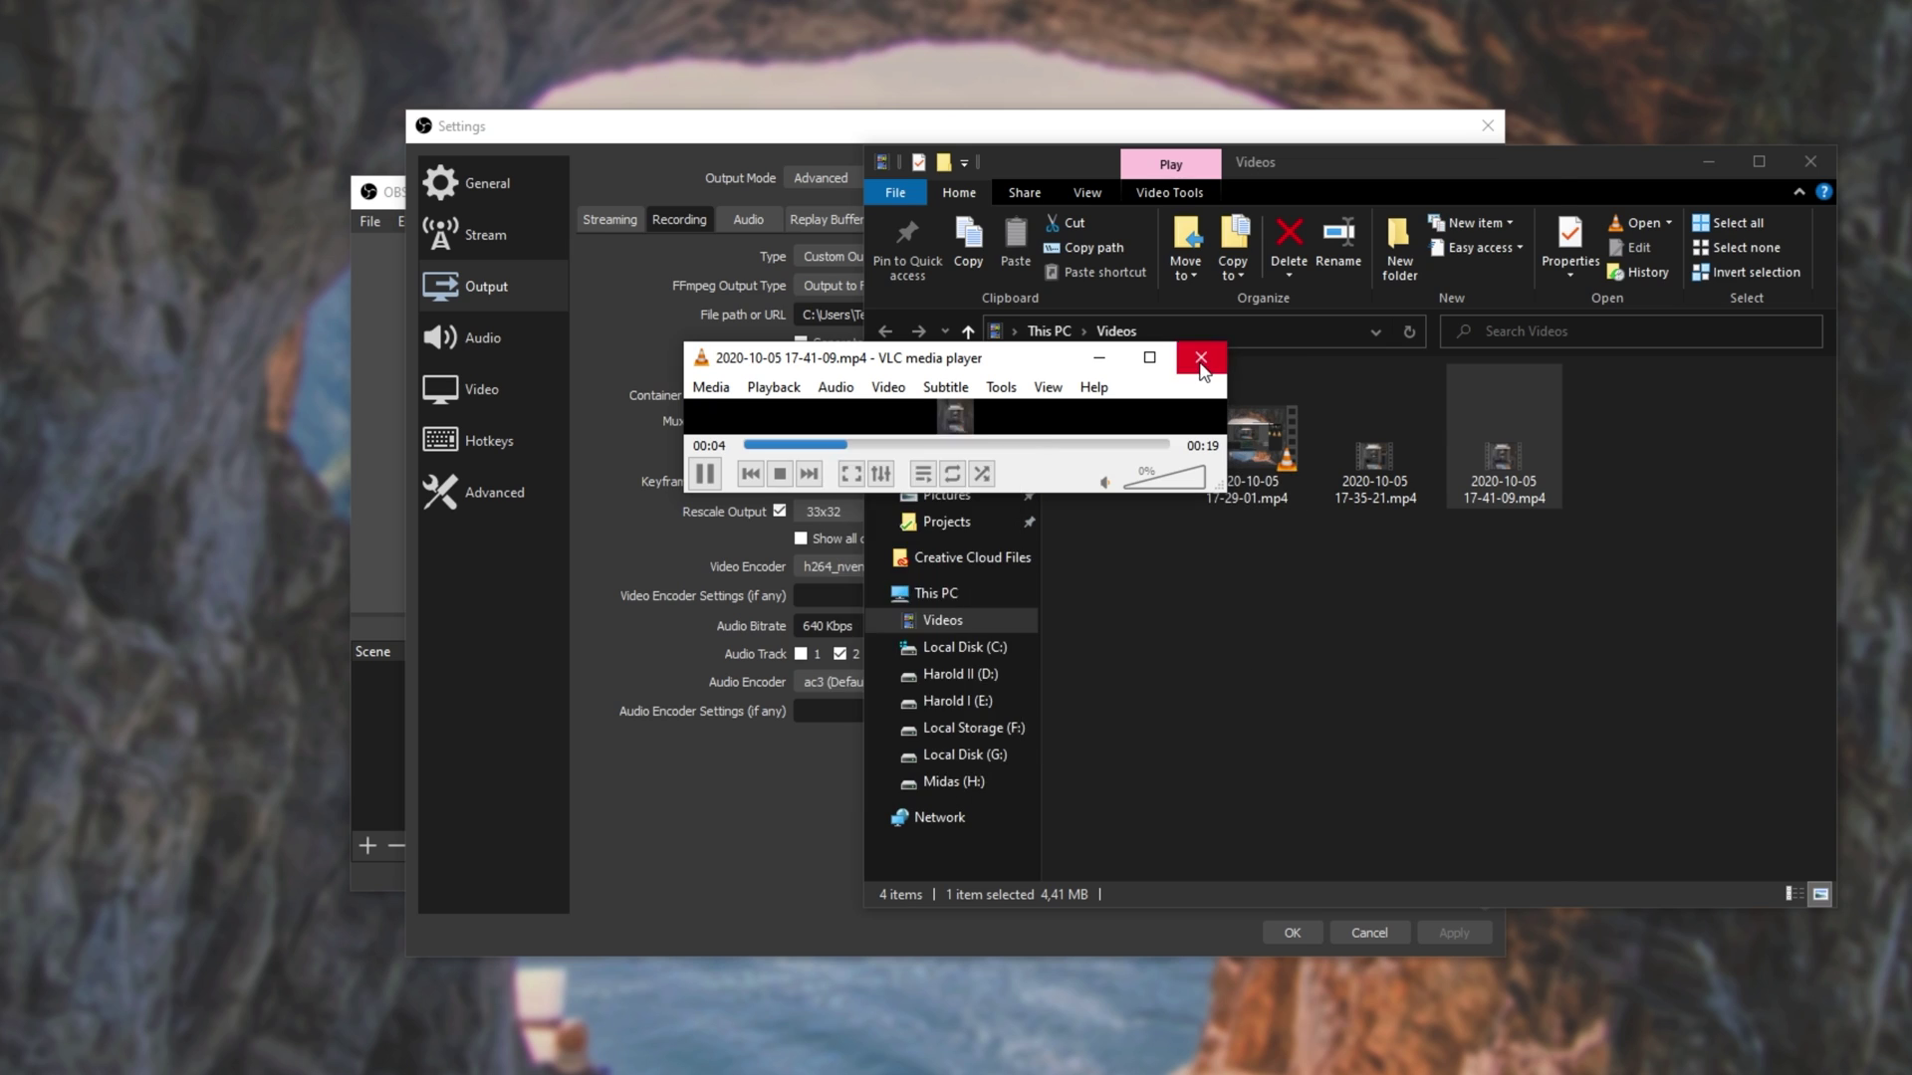
{"action": "left_click", "coordinate": [1202, 361]}
Step: Browse the audio encoders available for the mp4 container in the OBS recording settings
{"action": "left_click", "coordinate": [914, 685]}
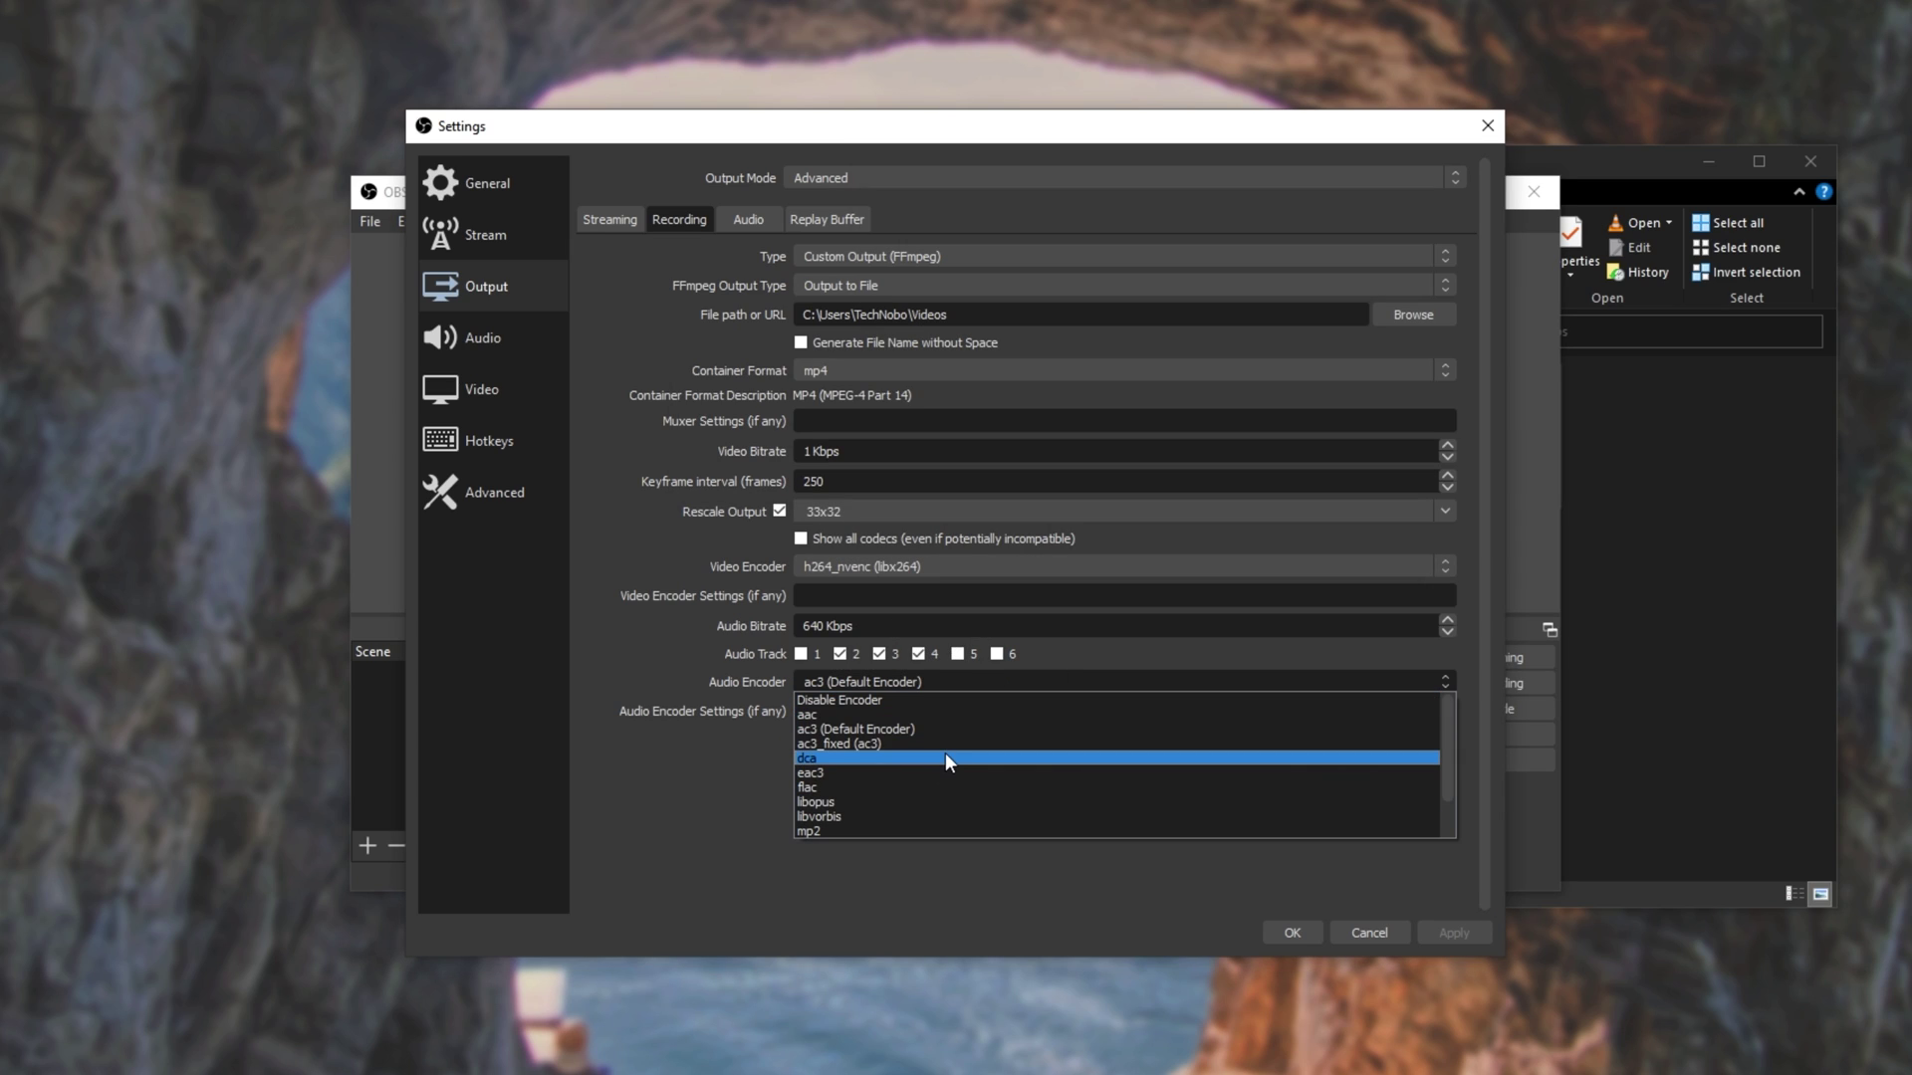
{"action": "key", "text": "Up"}
{"action": "key", "text": "Up"}
{"action": "key", "text": "Up"}
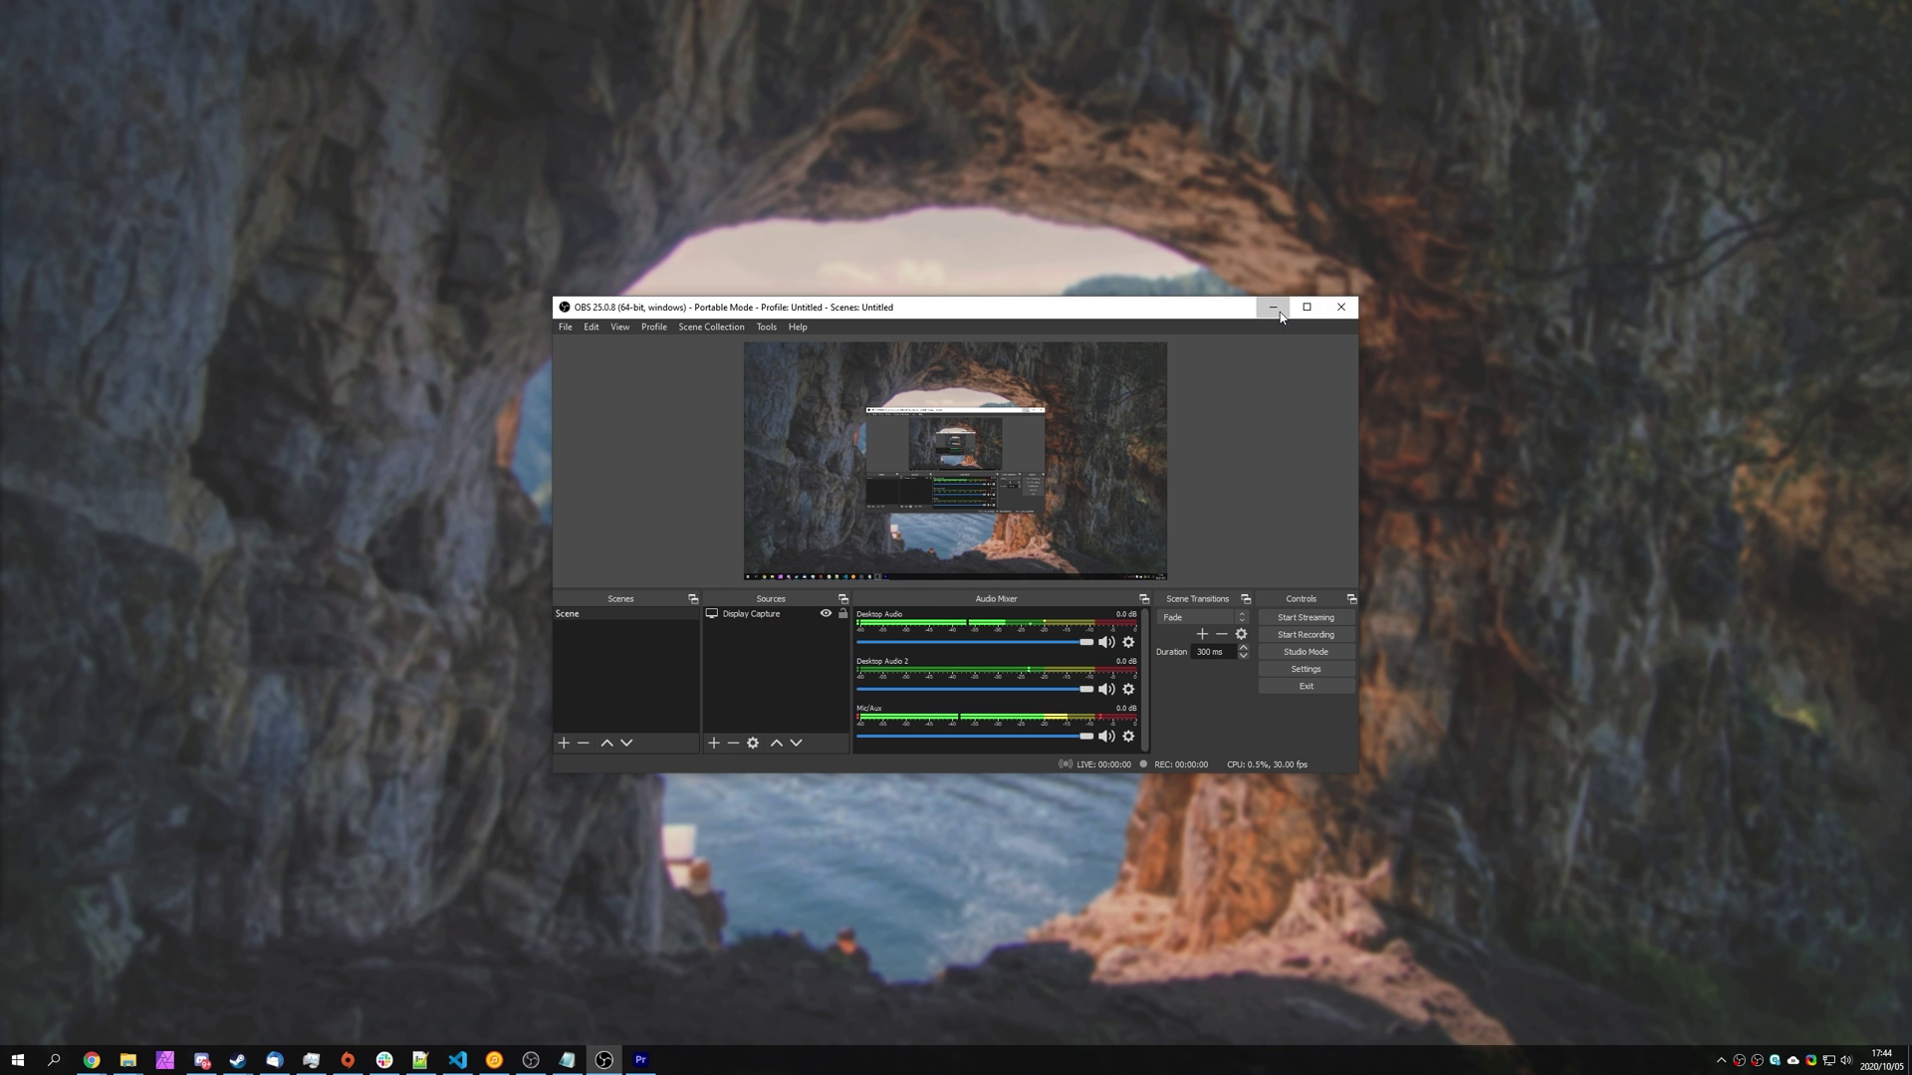